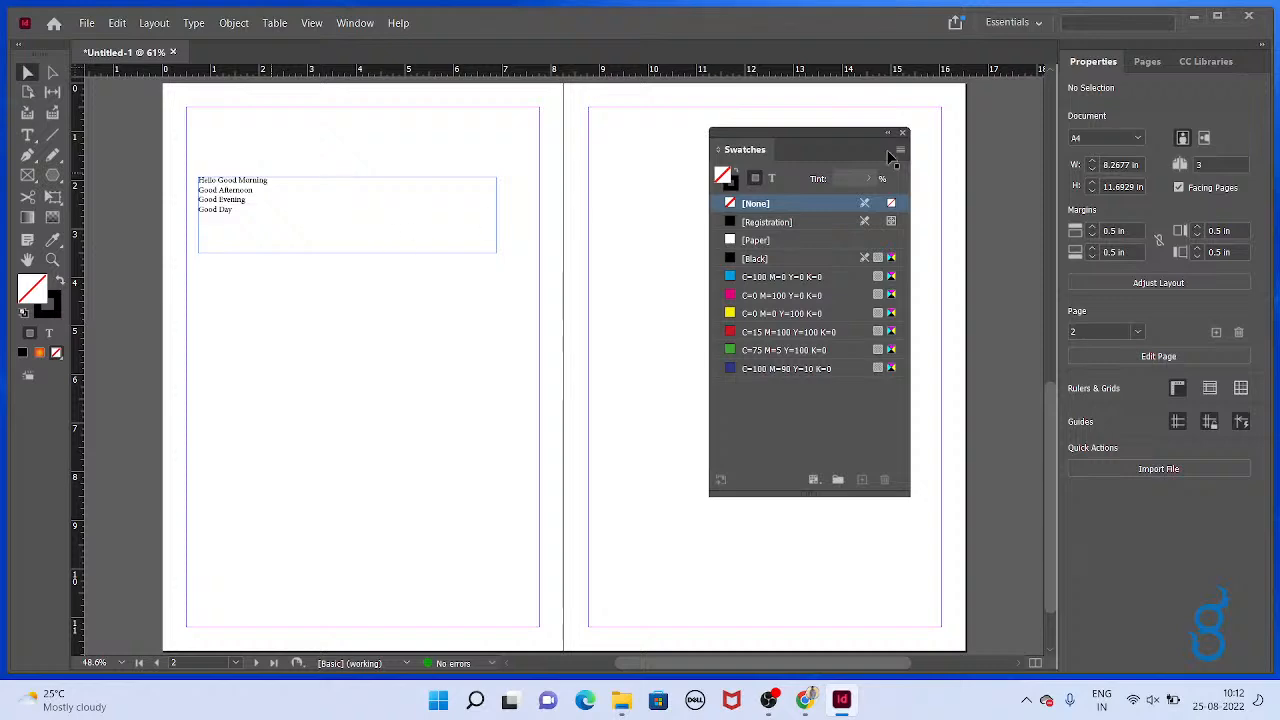
# Open the text tool shortcuts file from the TEXT folder on the desktop, review it, and close it.
pyautogui.hscroll(-3, 486, 137)
pyautogui.press('super+d')
pyautogui.doubleClick(94, 200)
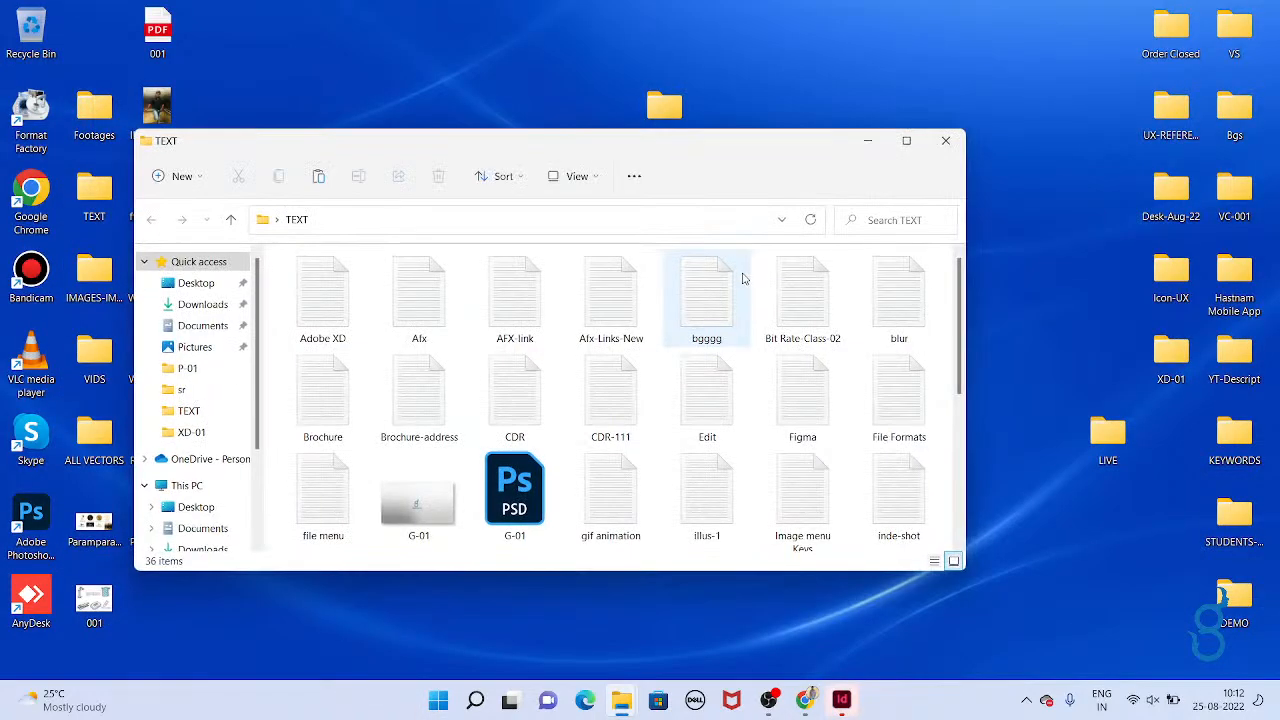
pyautogui.write('te')
pyautogui.doubleClick(716, 430)
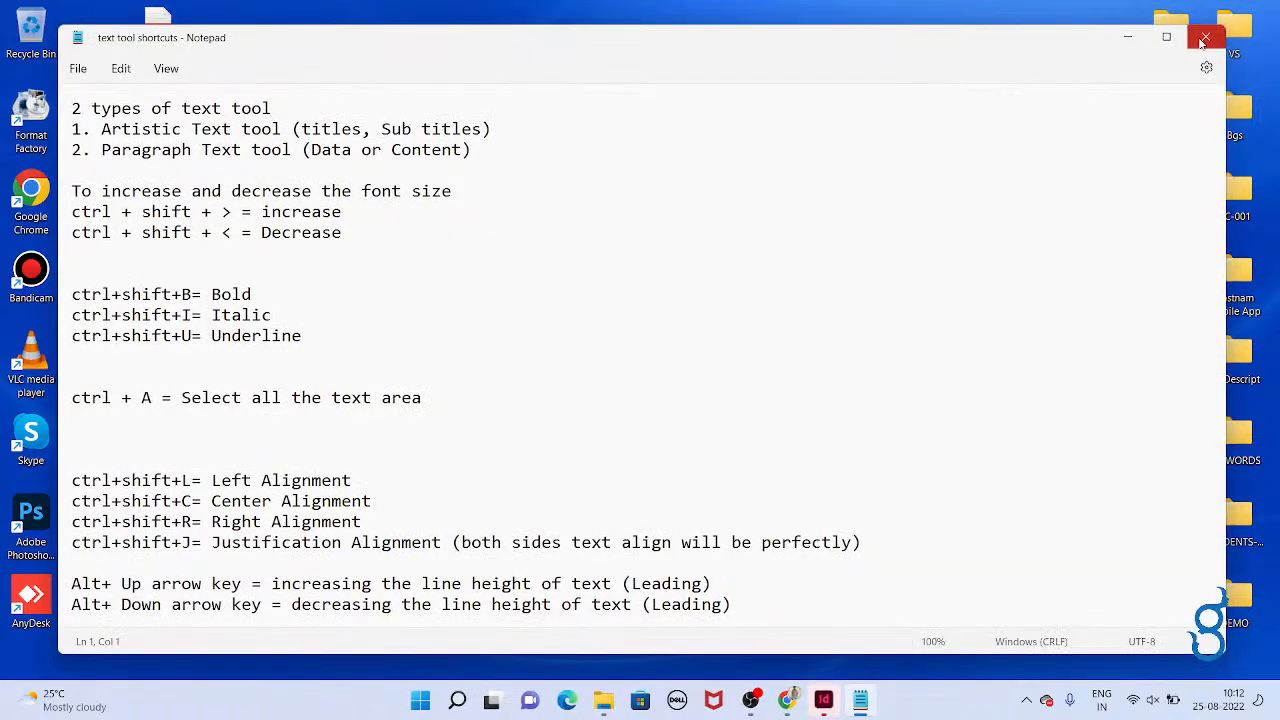
pyautogui.click(1255, 12)
# Open the inde-shot notes from the TEXT folder, minimize them, and close the folder.
pyautogui.click(518, 370)
pyautogui.write('in')
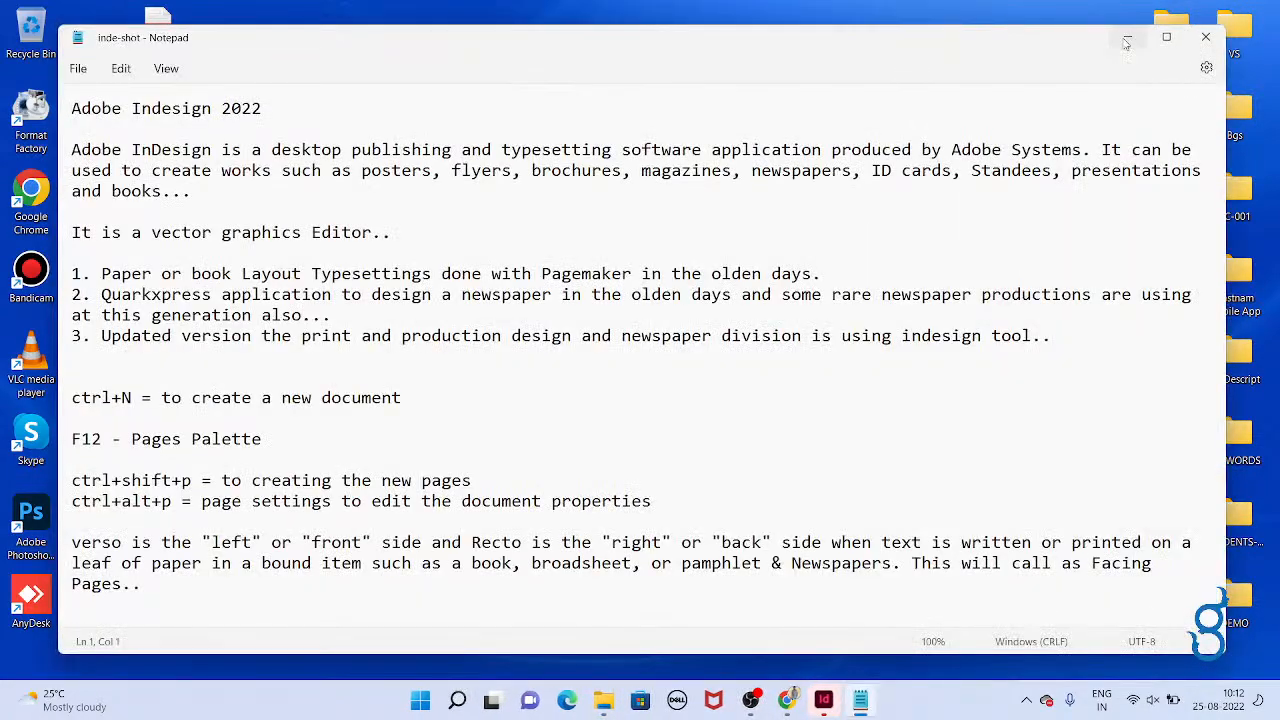
pyautogui.click(1127, 41)
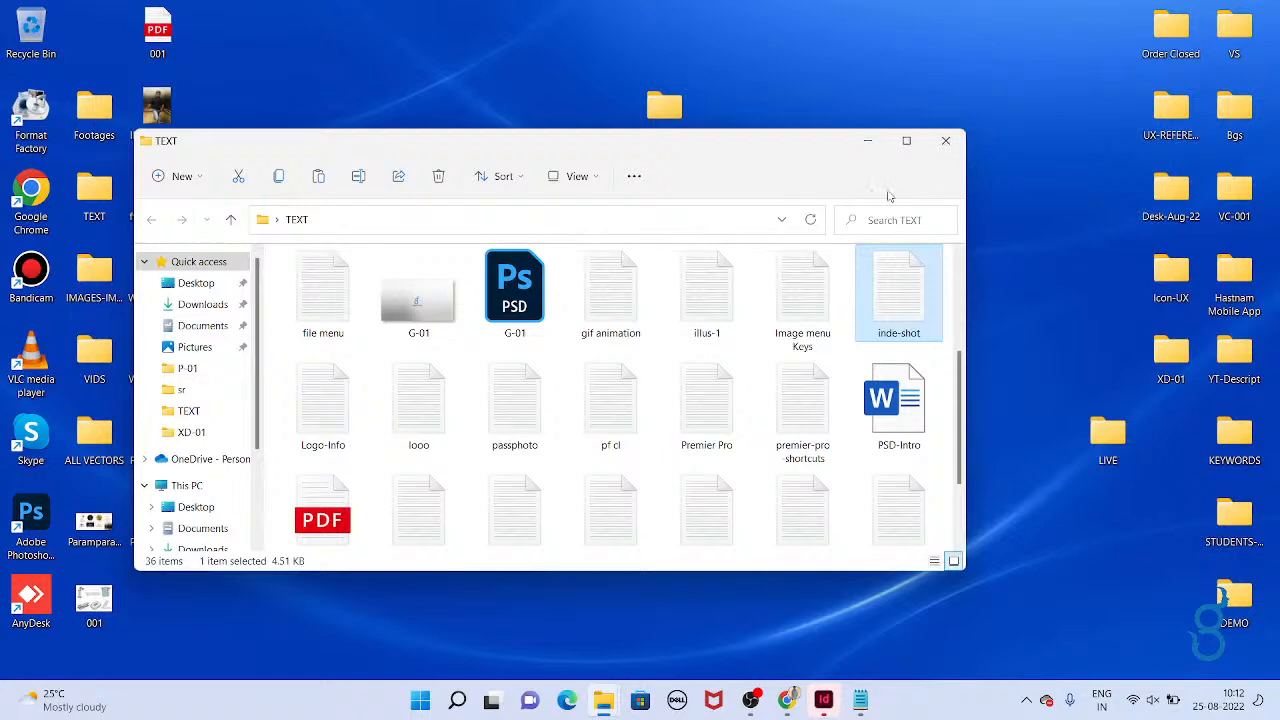
pyautogui.click(945, 140)
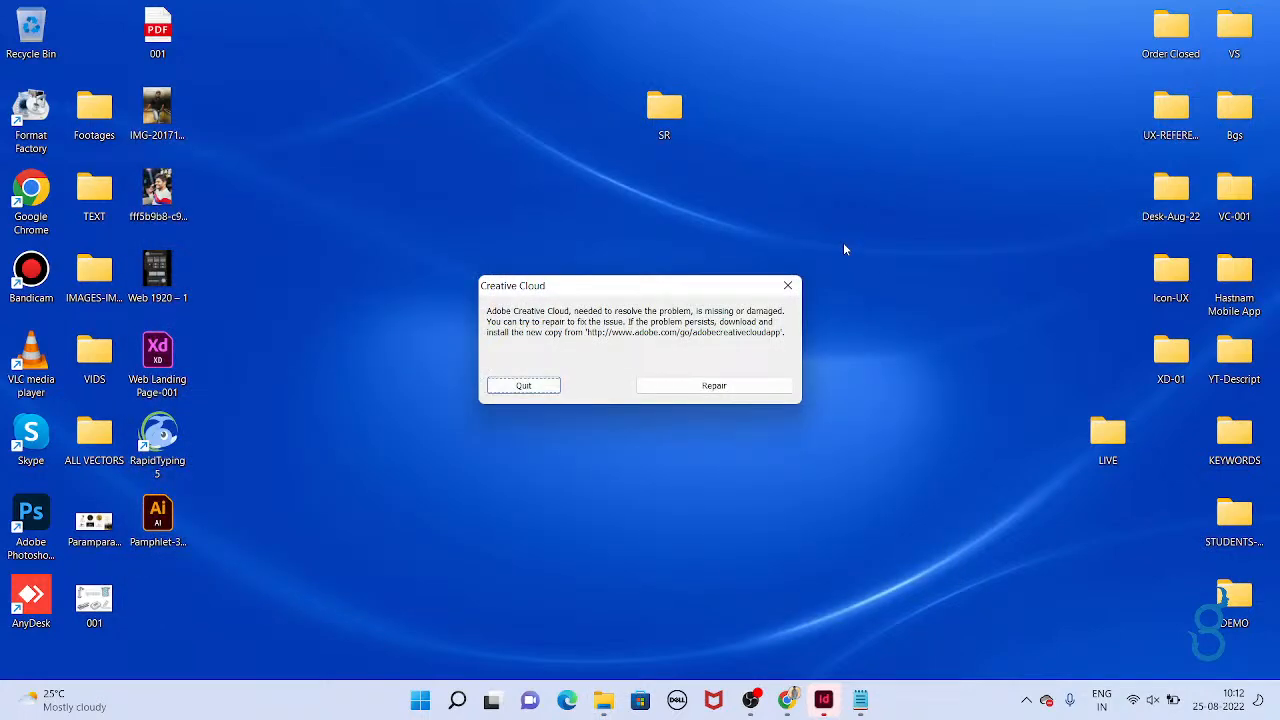
# Dismiss the Creative Cloud repair message and switch back to the untitled InDesign document.
pyautogui.hotkey('alt', 'Tab')
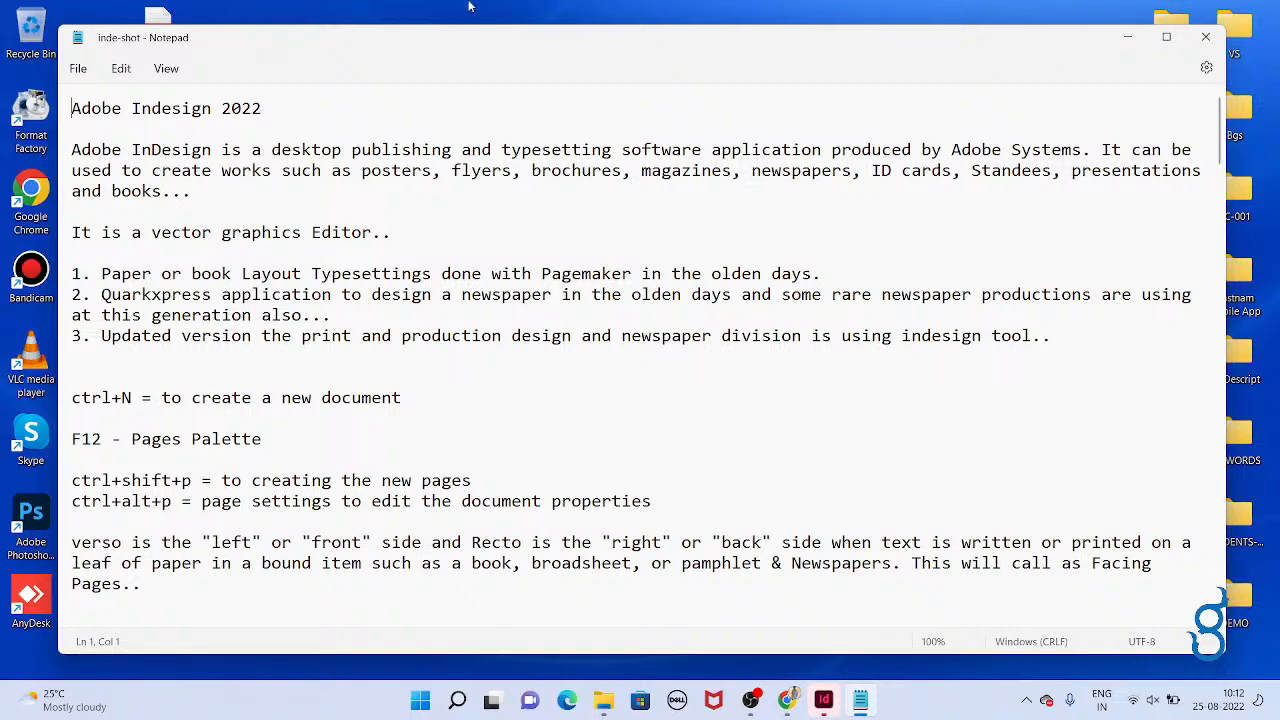
pyautogui.hotkey('alt', 'Tab')
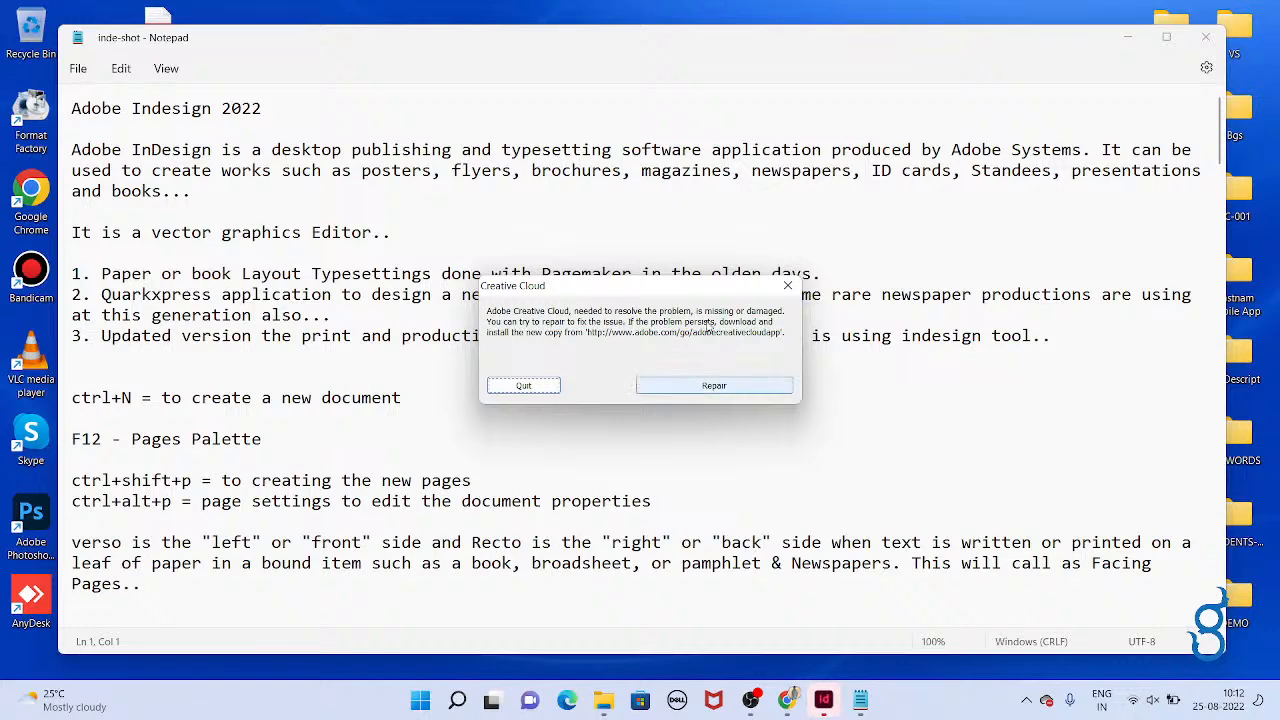
pyautogui.click(788, 286)
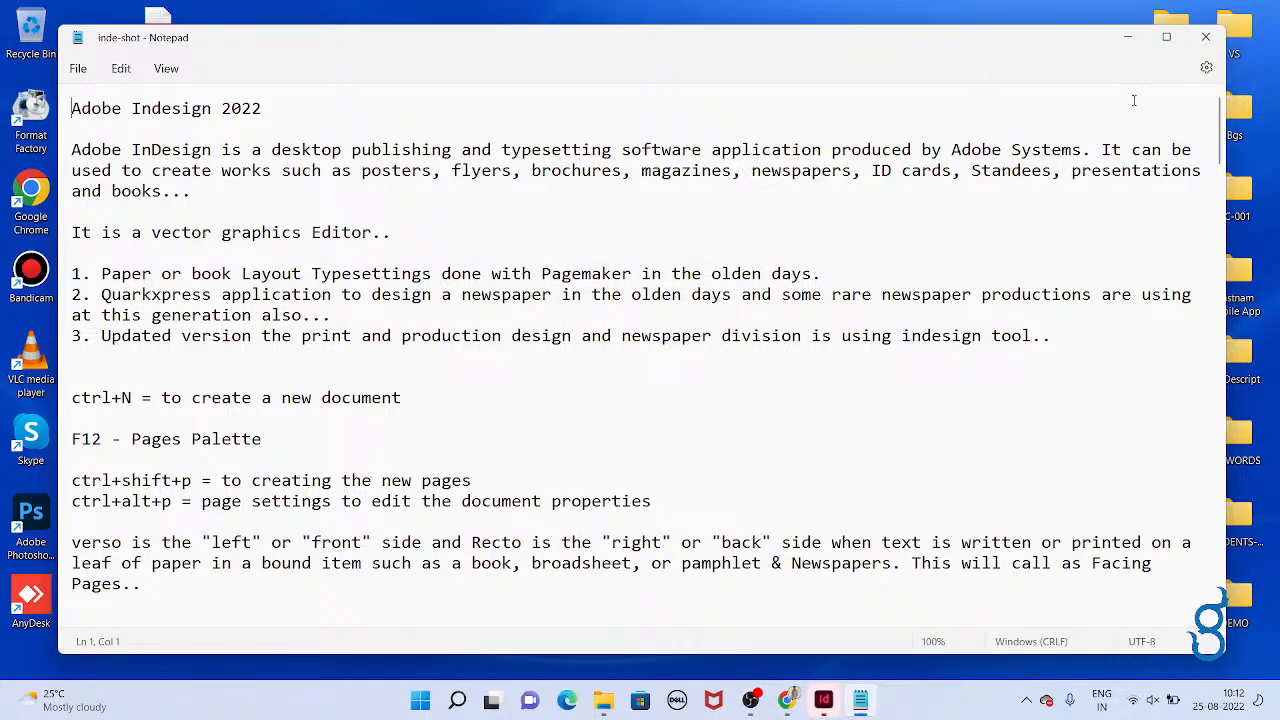
pyautogui.hotkey('alt', 'Tab')
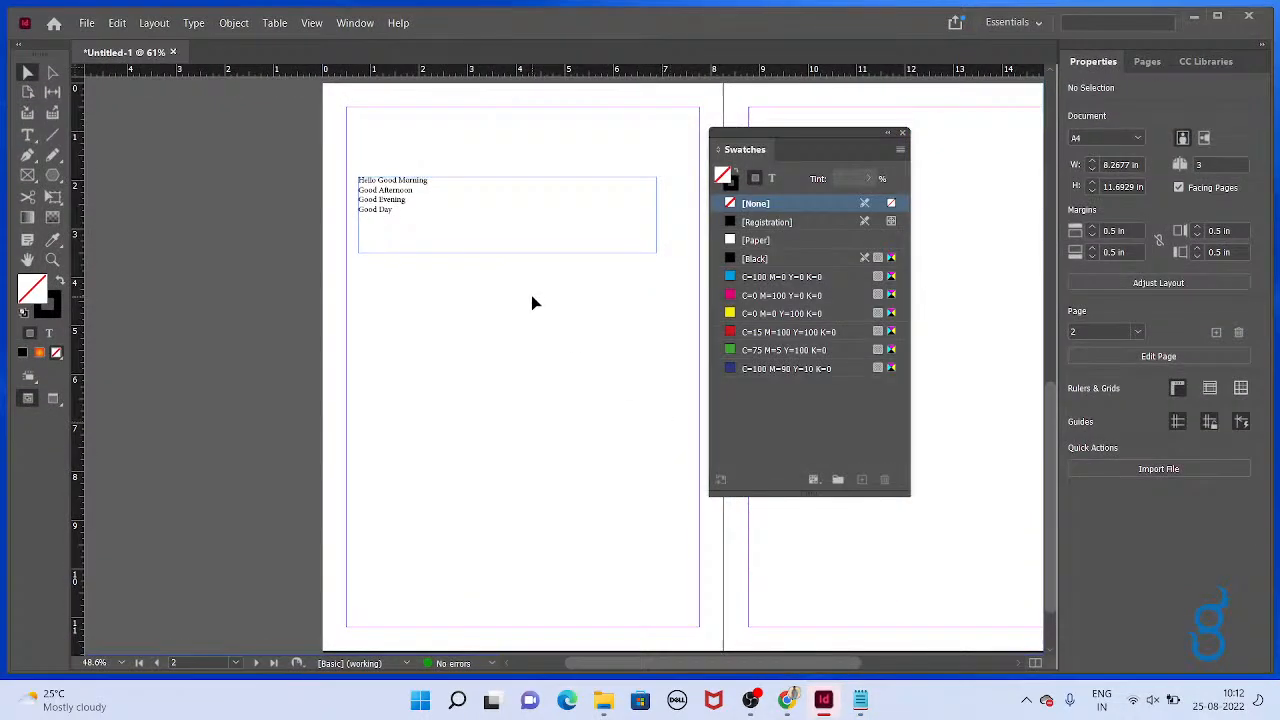
# Select all the greeting text in the frame on page 2 and enlarge it stepwise to 22 pt.
pyautogui.scroll(2, 471, 209)
pyautogui.moveTo(520, 270); pyautogui.dragTo(471, 320)
pyautogui.doubleClick(382, 254)
pyautogui.hotkey('ctrl', 'a')
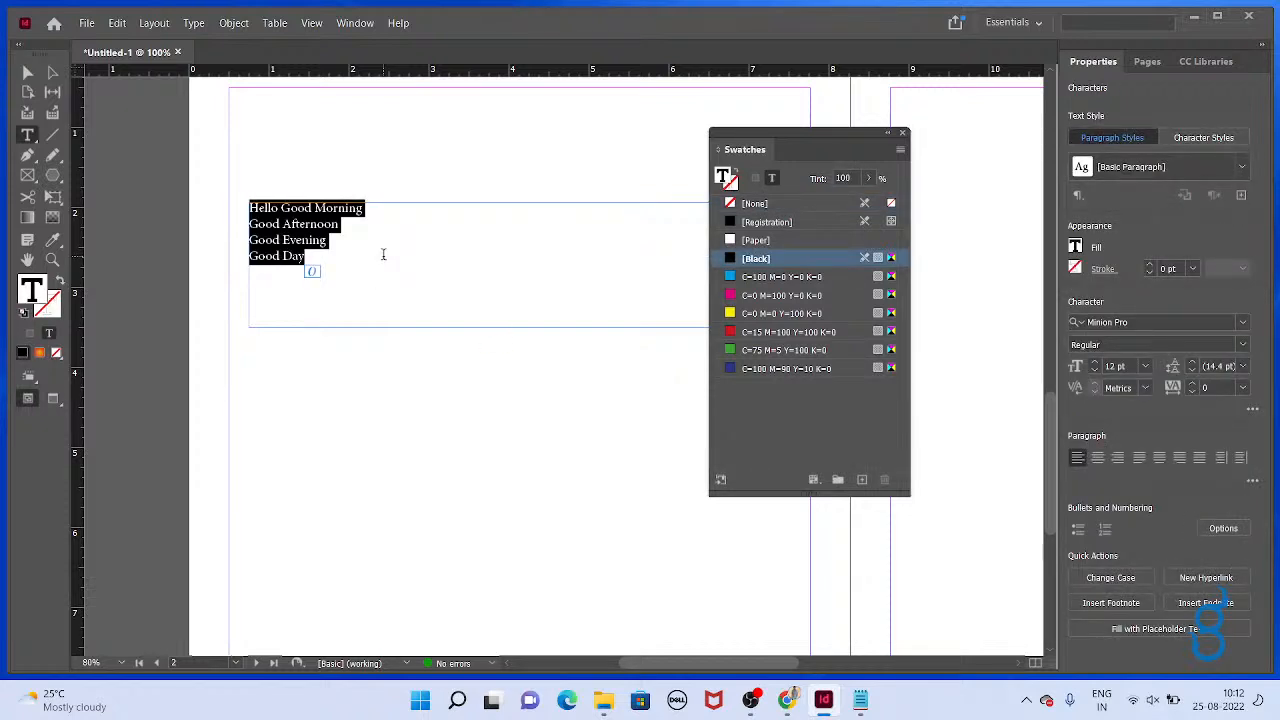
pyautogui.click(427, 207)
pyautogui.hotkey('ctrl', 'a')
pyautogui.hotkey('ctrl', 'shift', '.')
pyautogui.hotkey('ctrl', 'shift', '.')
pyautogui.hotkey('ctrl', 'shift', '.')
pyautogui.hotkey('ctrl', 'shift', '.')
pyautogui.hotkey('ctrl', 'shift', '.')
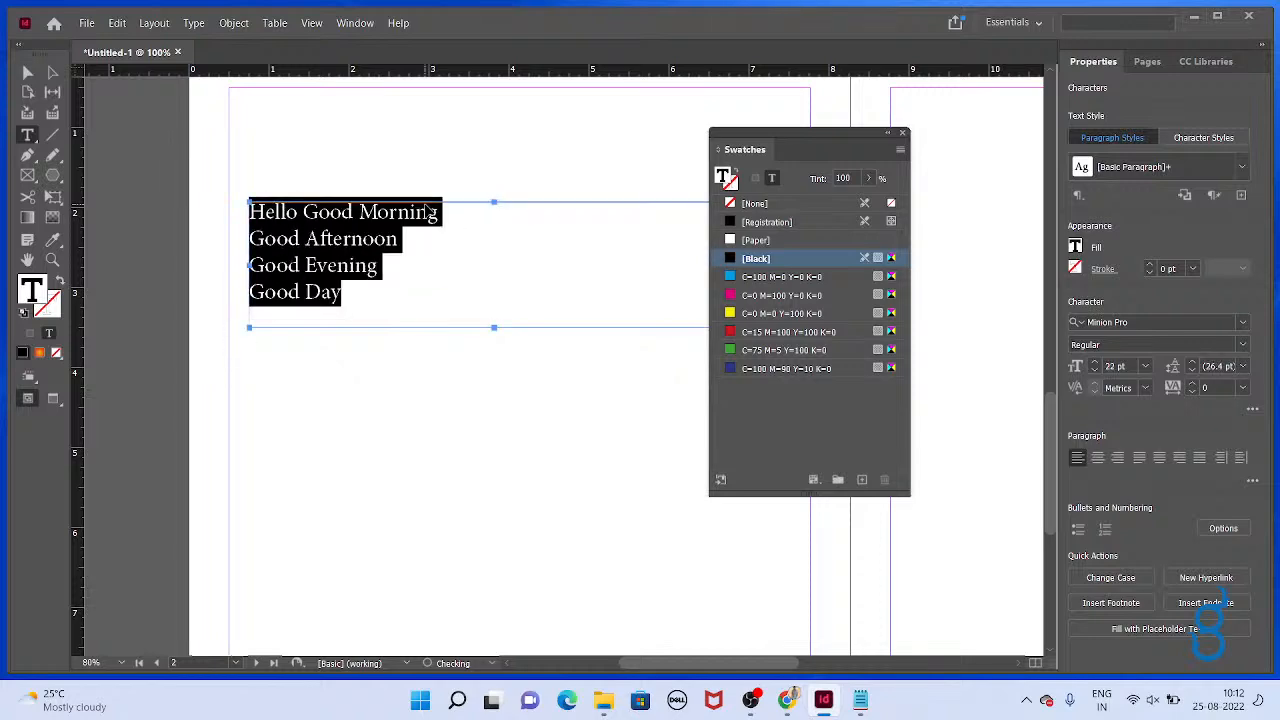
# Decrease the selected greeting text's font size in steps, and raise it again to finish at 20 pt.
pyautogui.hotkey('ctrl', 'shift', ',')
pyautogui.hotkey('ctrl', 'shift', ',')
pyautogui.hotkey('ctrl', 'shift', ',')
pyautogui.hotkey('ctrl', 'shift', '.')
pyautogui.hotkey('ctrl', 'shift', '.')
# Switch to the inde-shot notes in Notepad and review the InDesign shortcuts down to the F5 Swatches Palette line.
pyautogui.hotkey('alt', 'Tab')
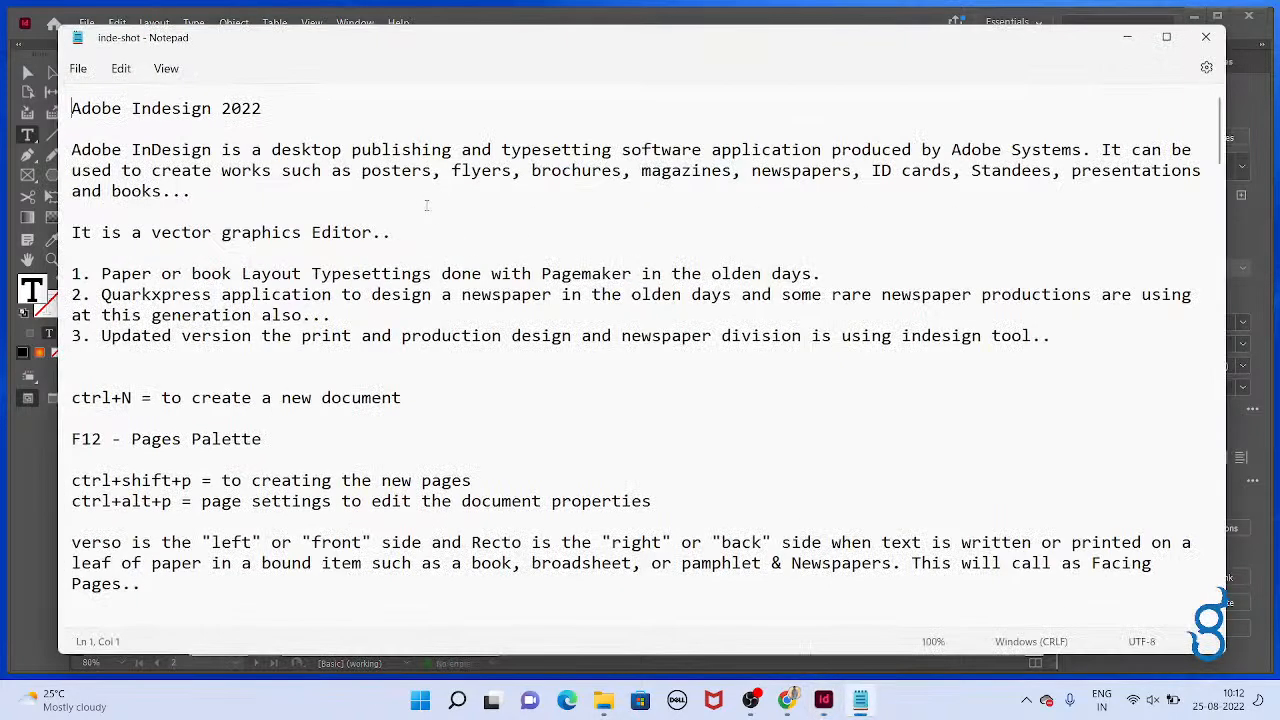
pyautogui.scroll(-2, 508, 260)
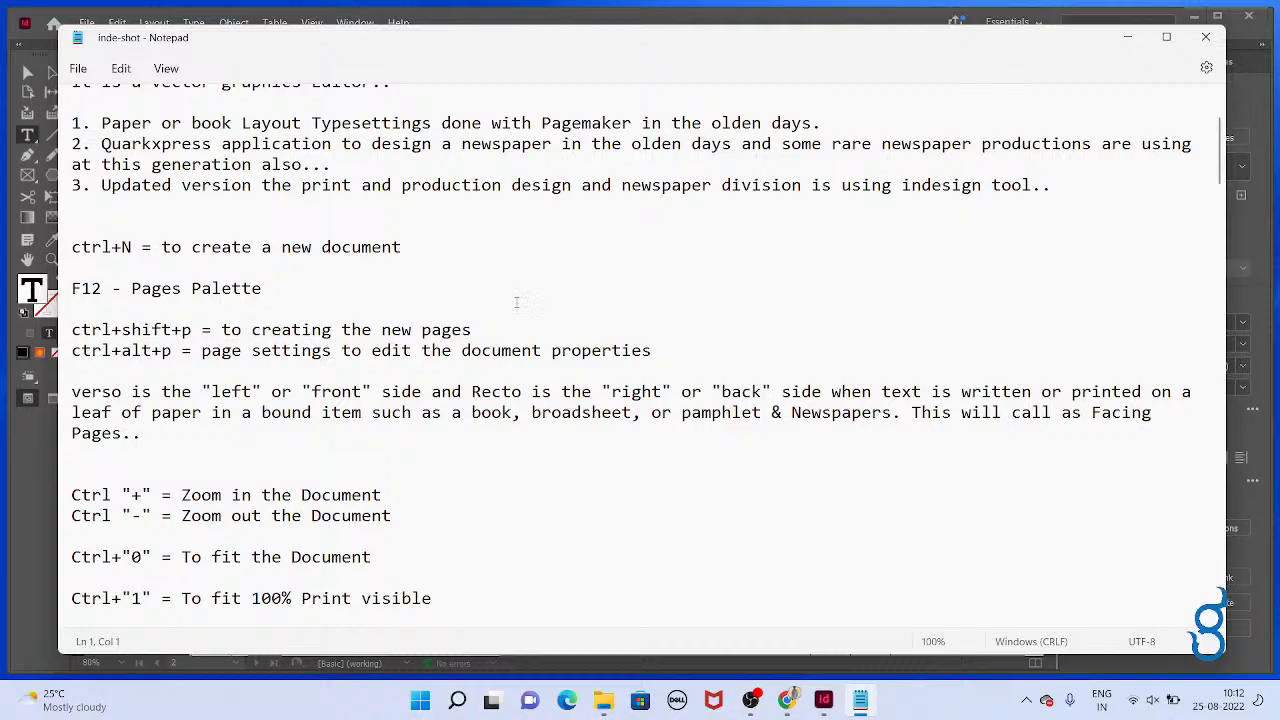
pyautogui.scroll(2, 516, 302)
pyautogui.scroll(-11, 516, 304)
pyautogui.scroll(12, 516, 307)
pyautogui.click(521, 436)
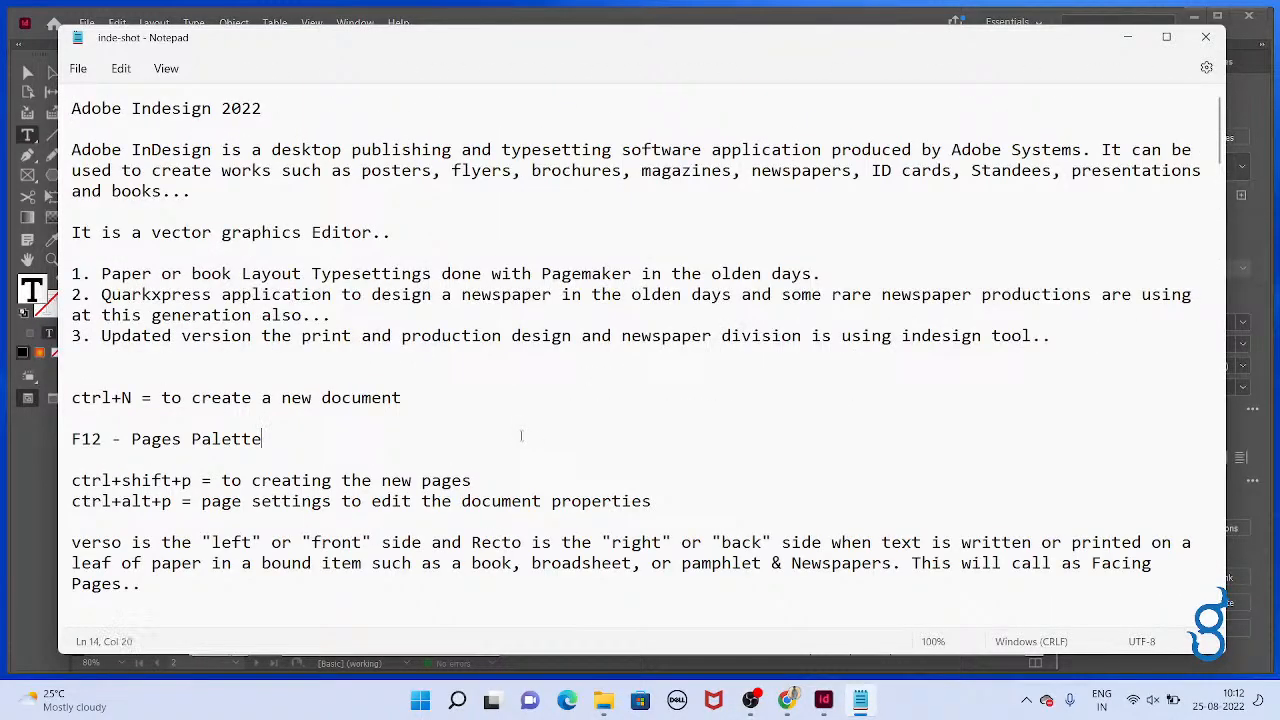
pyautogui.scroll(-3, 469, 378)
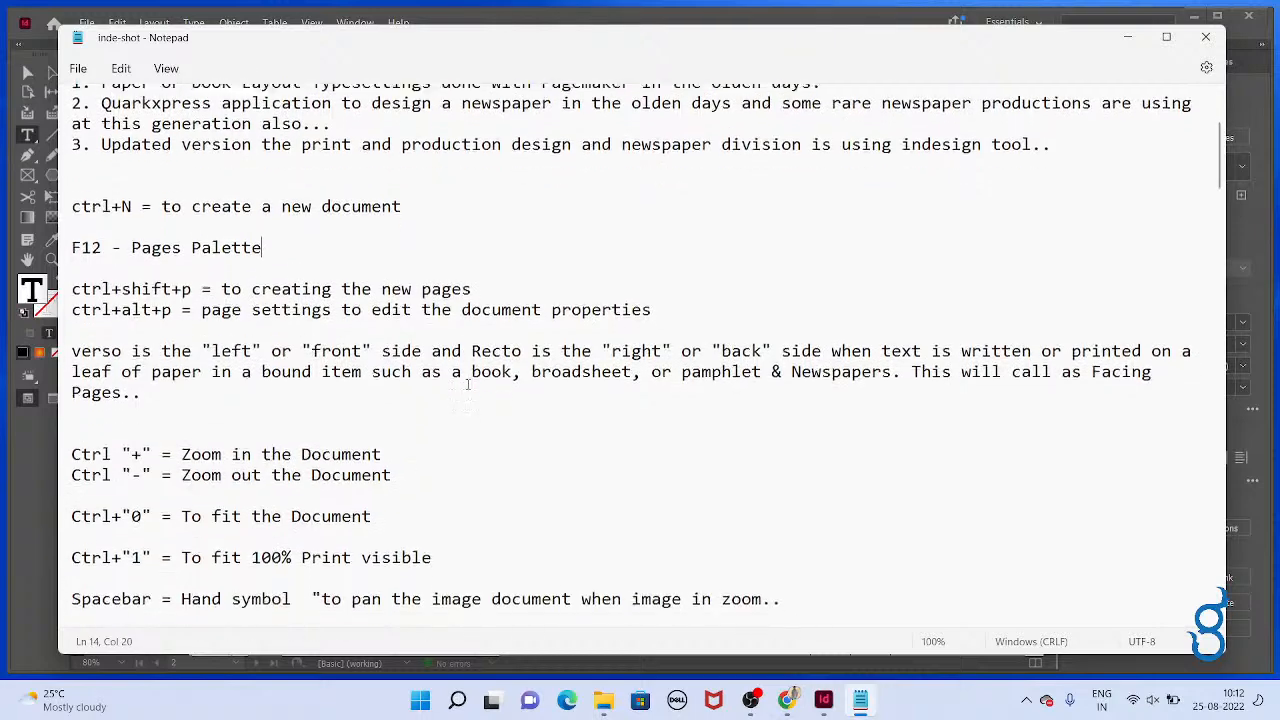
pyautogui.scroll(-2, 577, 415)
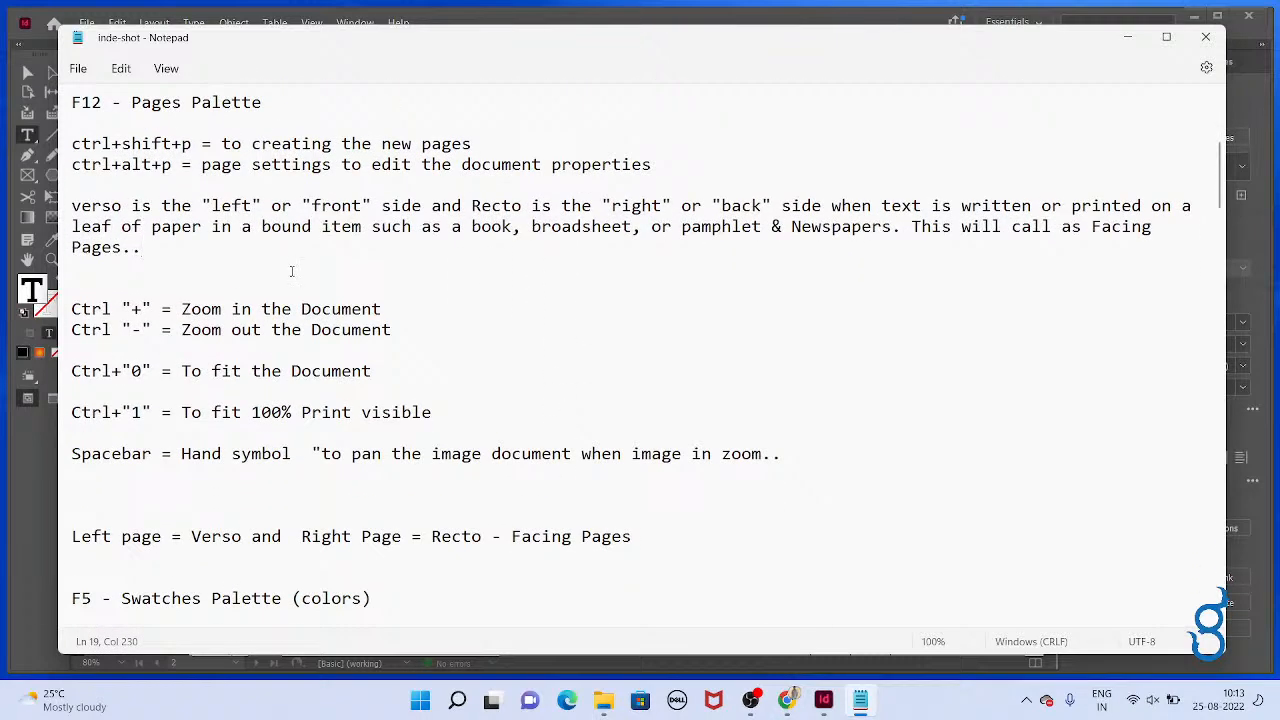
pyautogui.scroll(-4, 350, 310)
pyautogui.click(483, 346)
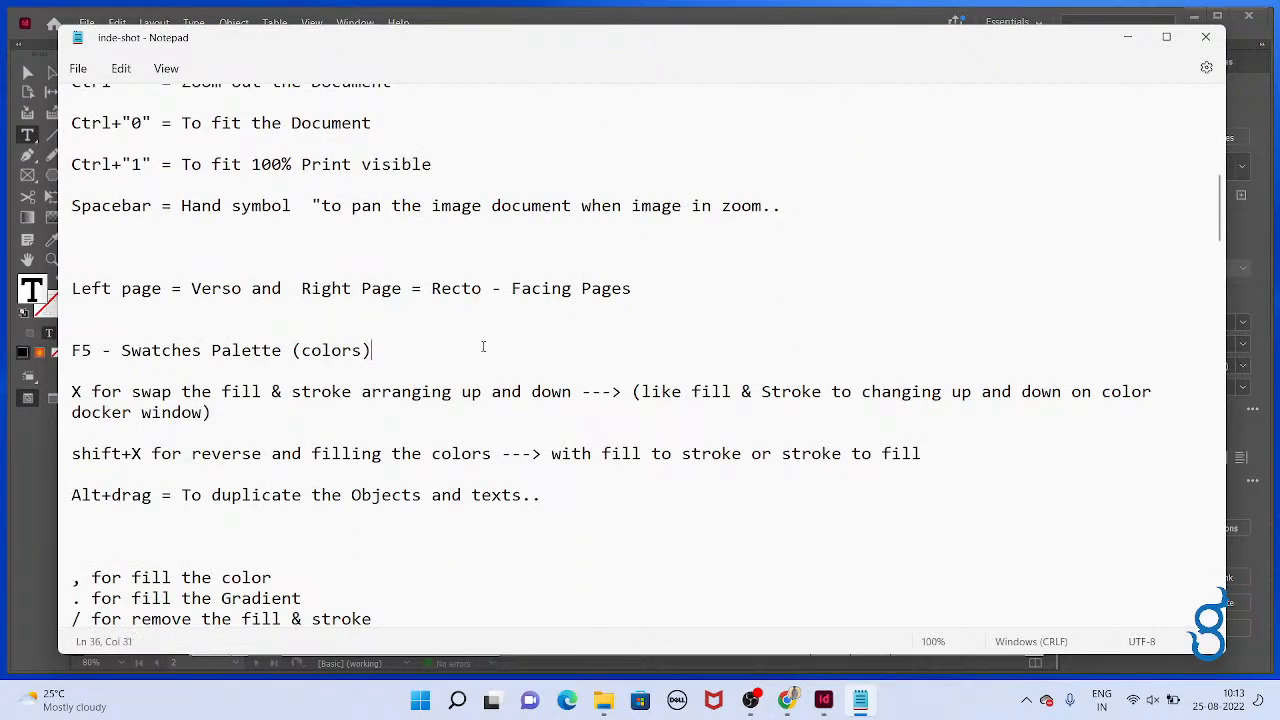
# Return to the desktop and open the text tool shortcuts file from the TEXT folder.
pyautogui.hotkey('alt', 'Tab')
pyautogui.hotkey('alt', 'Tab')
pyautogui.hotkey('alt', 'Tab')
pyautogui.hotkey('alt', 'shift', 'Tab')
pyautogui.hotkey('alt', 'Tab')
pyautogui.hotkey('alt', 'Tab')
pyautogui.press('super+d')
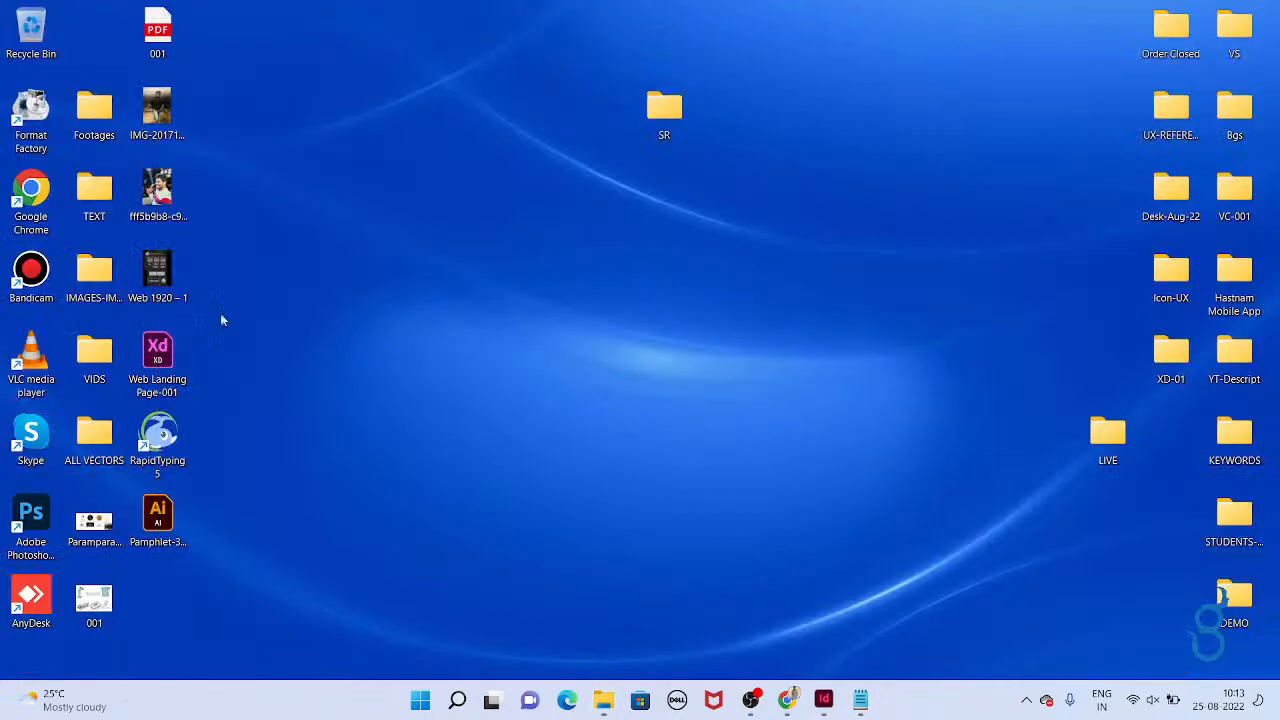
pyautogui.doubleClick(94, 192)
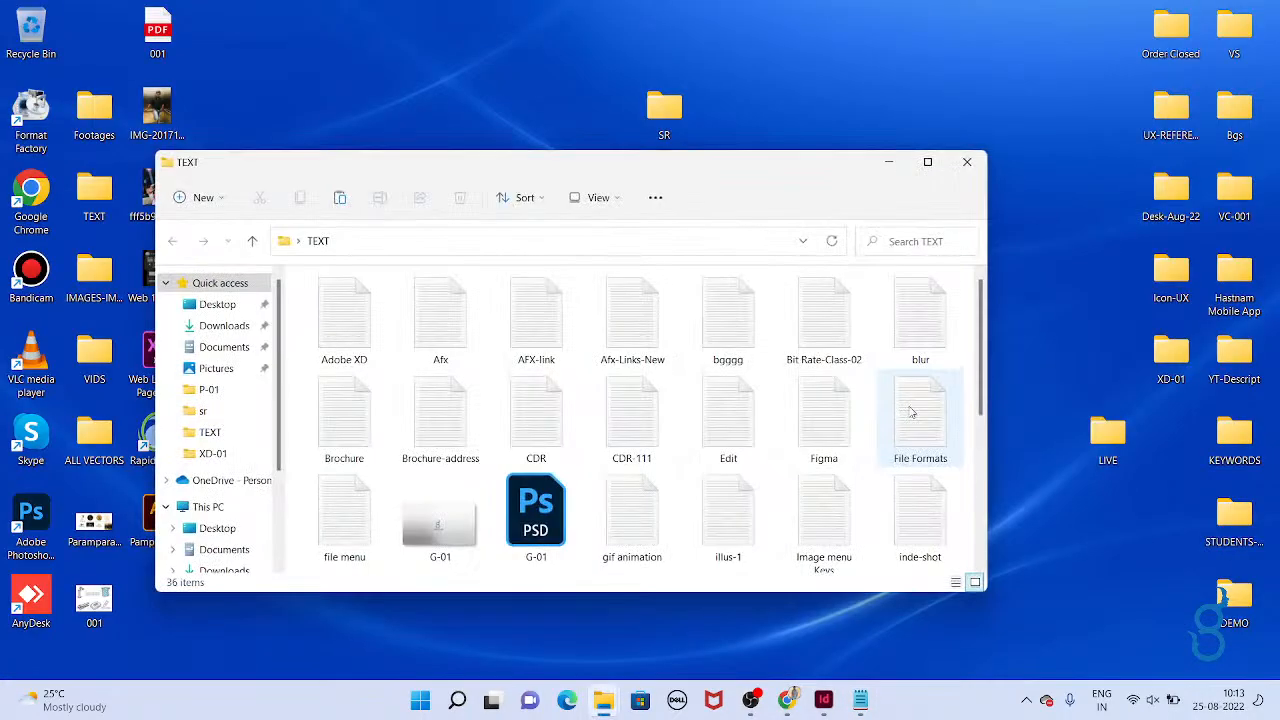
pyautogui.write('te')
pyautogui.doubleClick(735, 416)
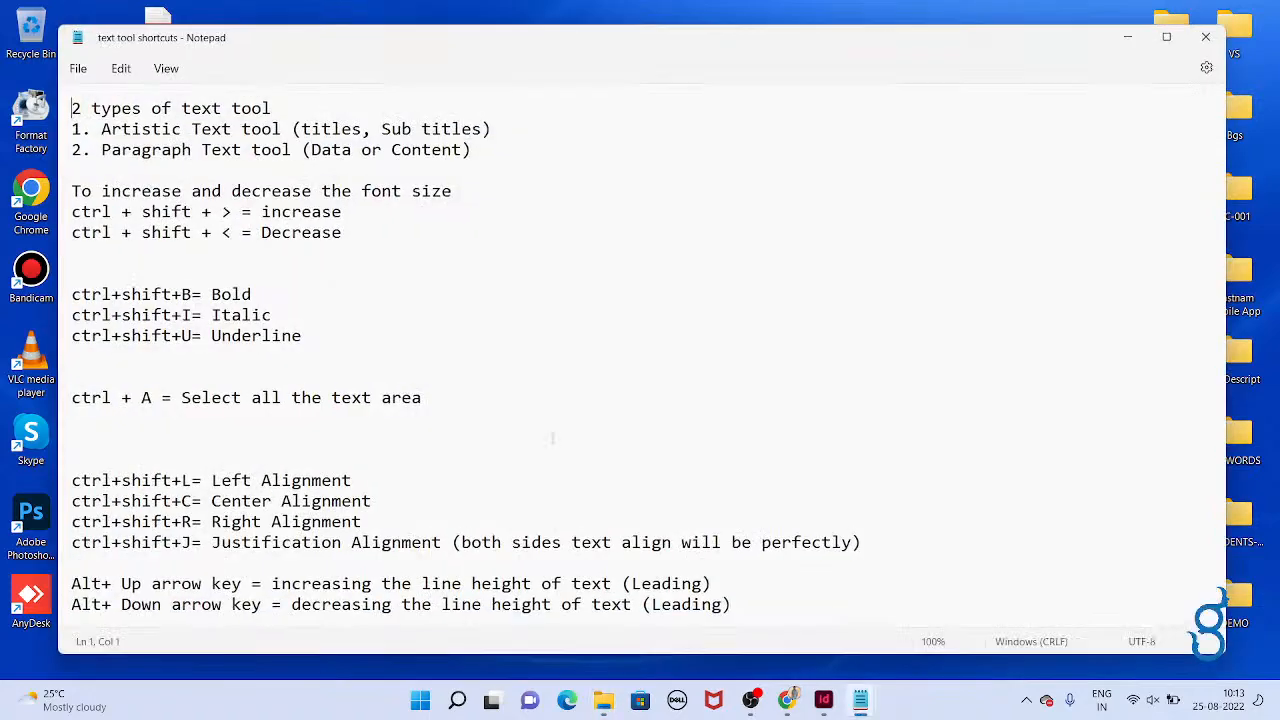
# Copy the shortcut list from "To increase and decrease the font size" through the Tracking lines, and close the text tool shortcuts file.
pyautogui.moveTo(355, 254); pyautogui.dragTo(81, 191)
pyautogui.moveTo(391, 415); pyautogui.dragTo(68, 185)
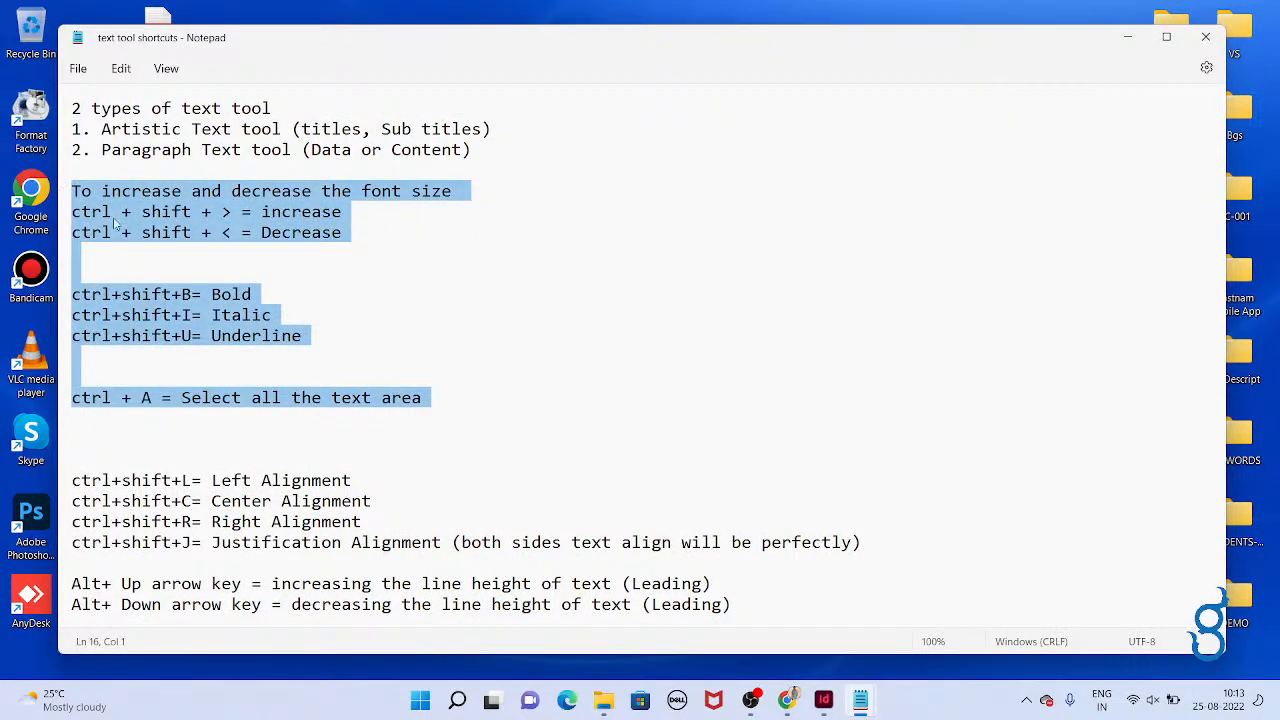
pyautogui.click(423, 542)
pyautogui.moveTo(907, 545); pyautogui.dragTo(47, 195)
pyautogui.scroll(-3, 765, 528)
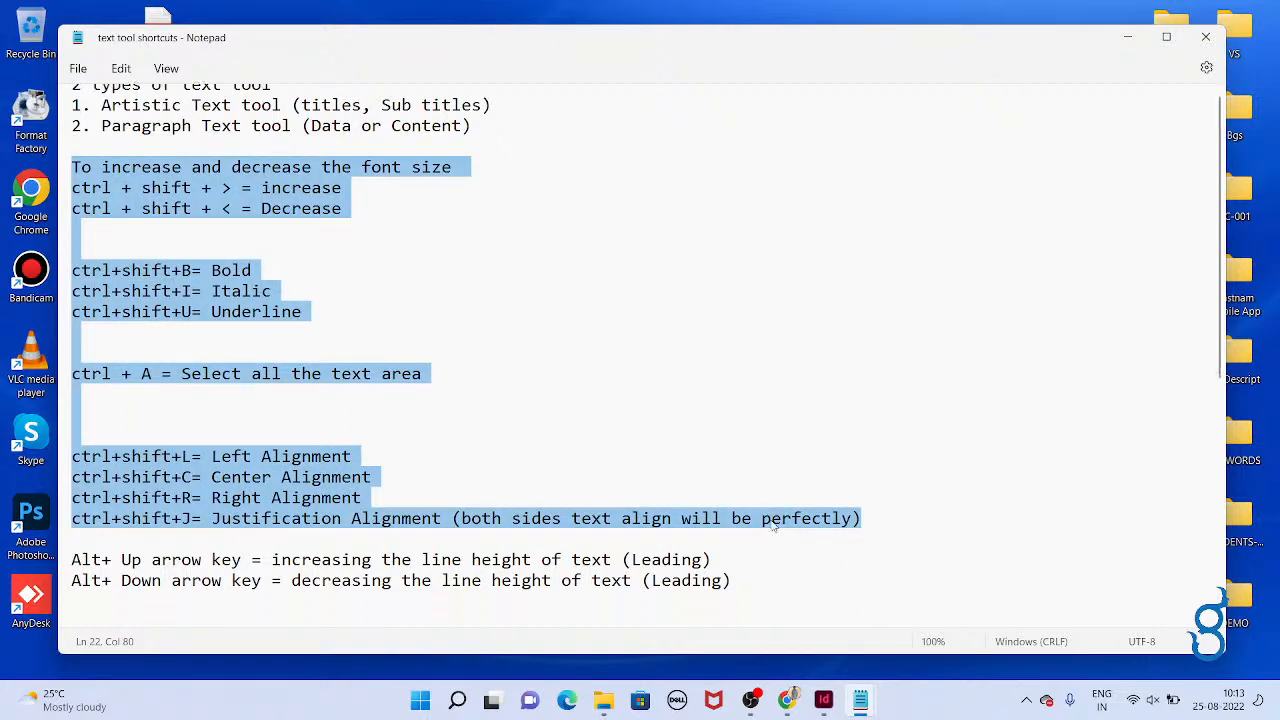
pyautogui.moveTo(893, 538); pyautogui.dragTo(74, 104)
pyautogui.scroll(1, 88, 132)
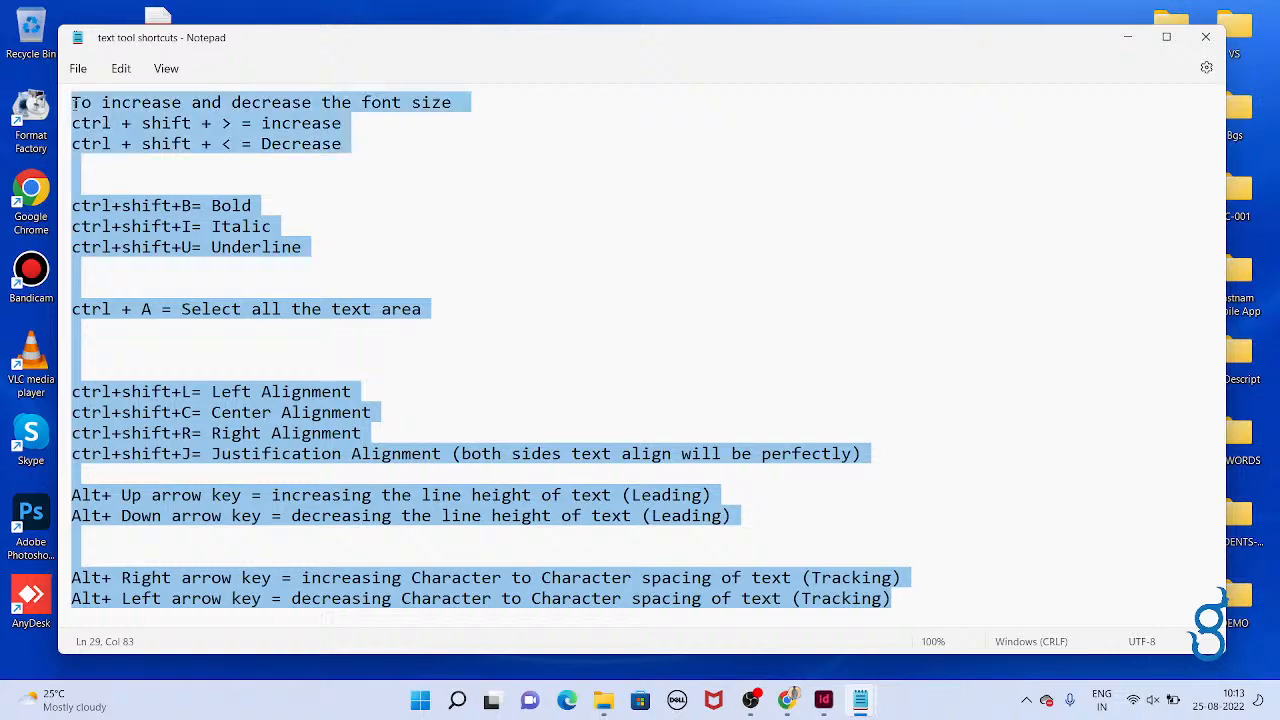
pyautogui.click(1208, 38)
# Switch to the inde-shot notes and paste the copied shortcut list below "ctrl+A= Select all the Text area".
pyautogui.hotkey('alt', 'Tab')
pyautogui.hotkey('alt', 'Tab')
pyautogui.hotkey('alt', 'Tab')
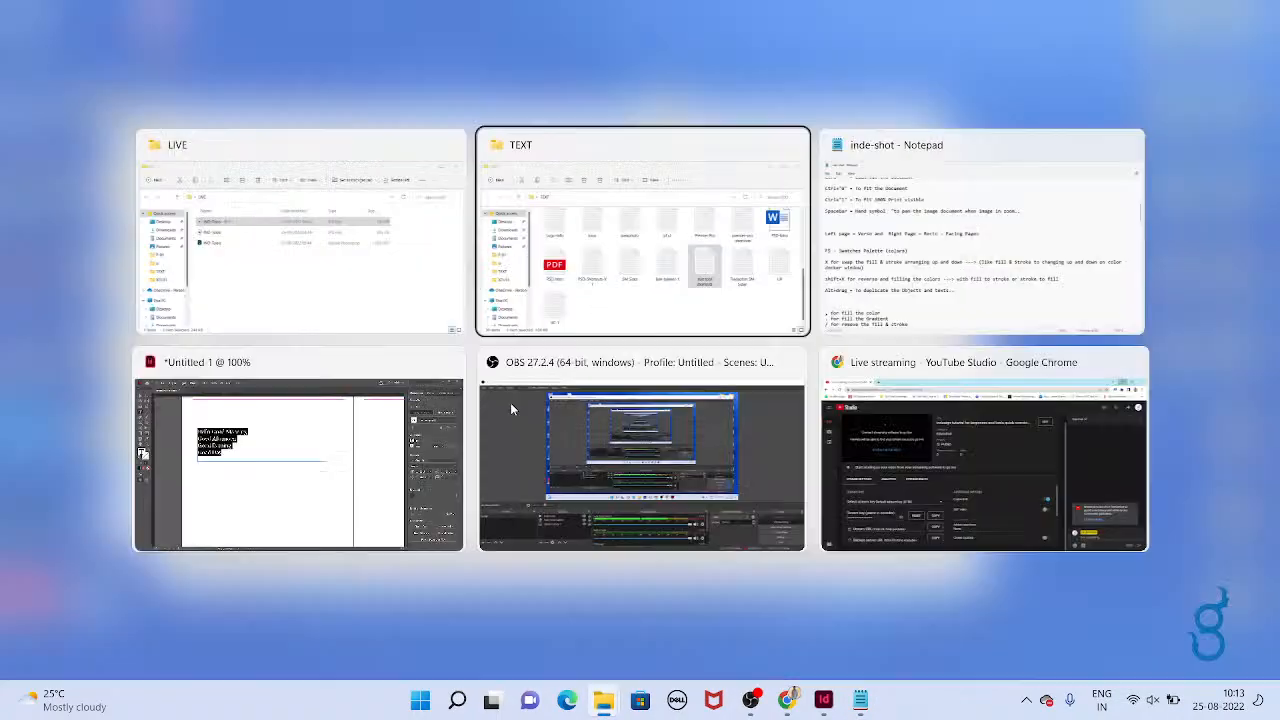
pyautogui.hotkey('alt', 'Tab')
pyautogui.hotkey('alt', 'Tab')
pyautogui.hotkey('alt', 'Tab')
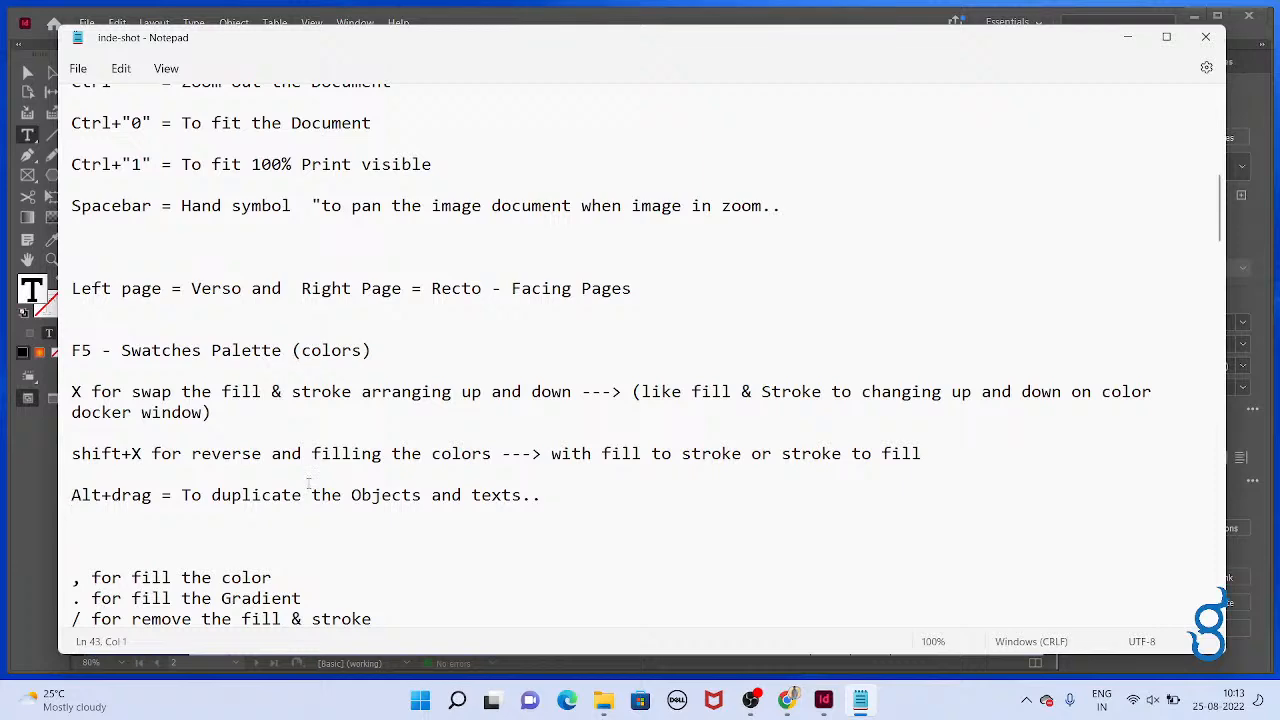
pyautogui.scroll(-5, 309, 484)
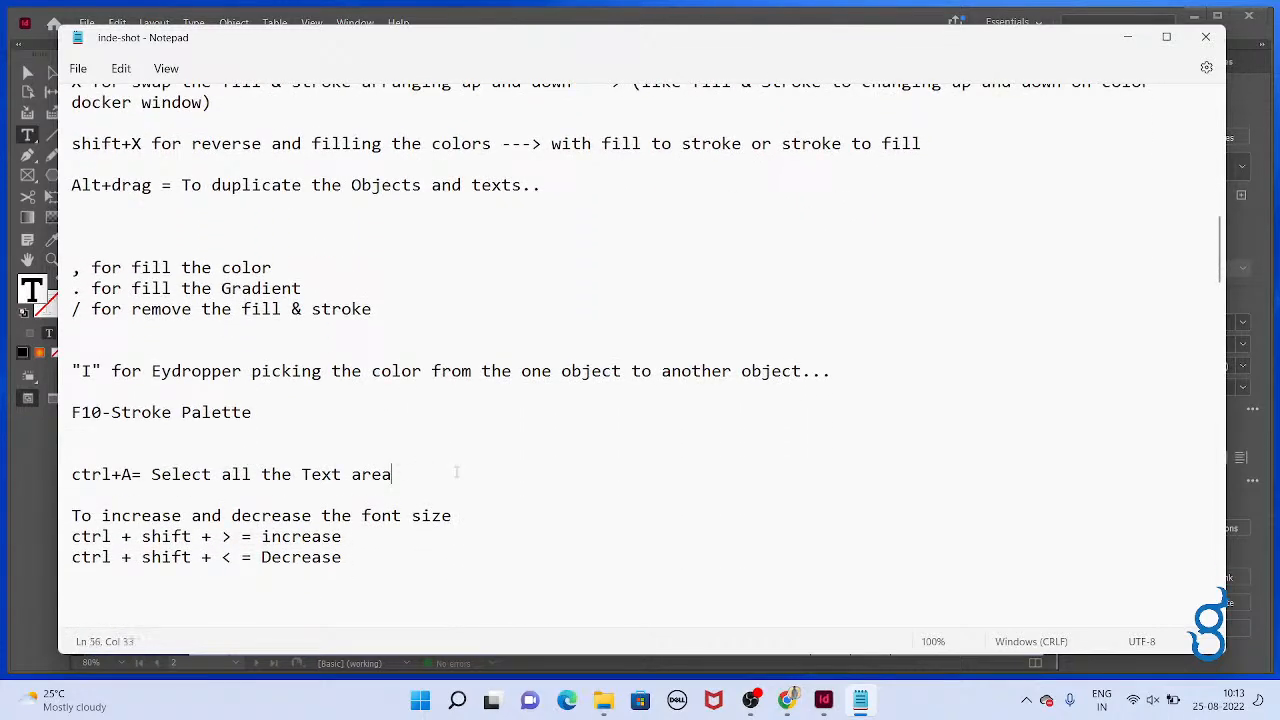
pyautogui.press('Return')
pyautogui.hotkey('ctrl', 'End')
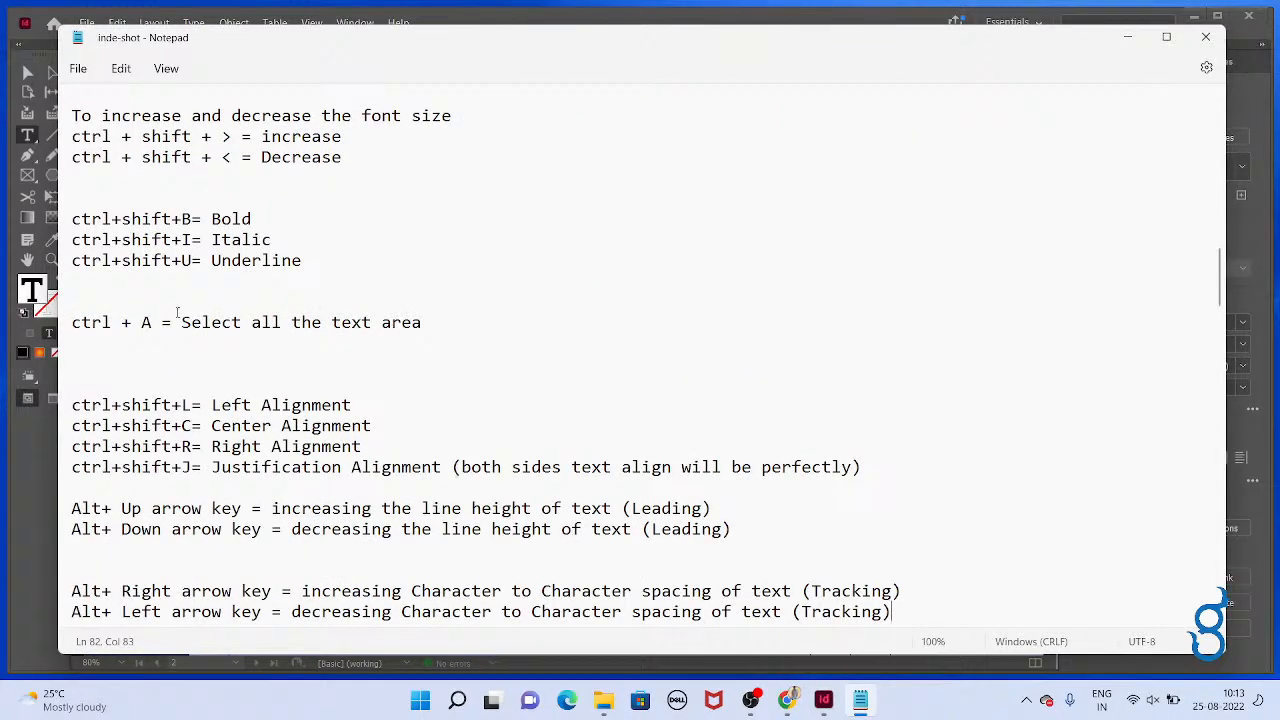
# Highlight the notes' lines on the ctrl + shift + > and ctrl + shift + < font size shortcuts.
pyautogui.scroll(2, 167, 318)
pyautogui.moveTo(102, 240); pyautogui.dragTo(412, 240)
pyautogui.click(342, 260)
pyautogui.moveTo(201, 260); pyautogui.dragTo(270, 261)
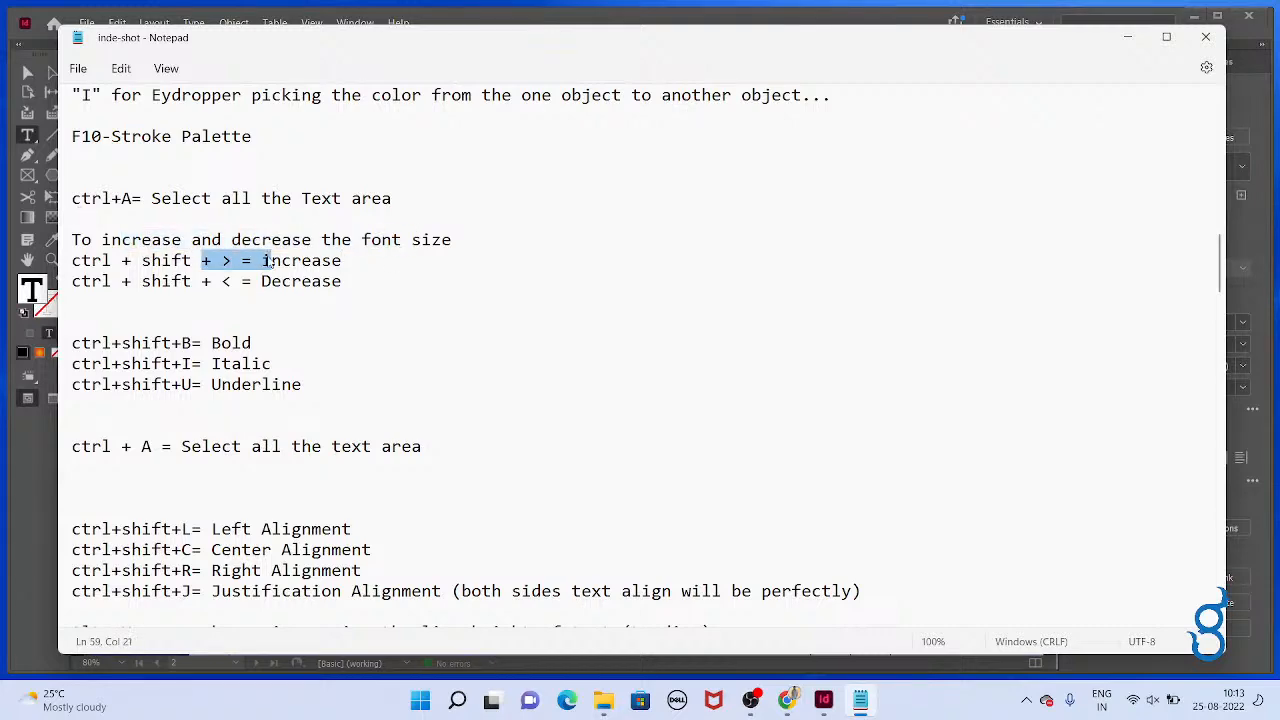
pyautogui.moveTo(150, 281); pyautogui.dragTo(247, 281)
pyautogui.moveTo(363, 281); pyautogui.dragTo(72, 240)
# Back in InDesign, step the selected greeting text's font size up and down to end at 24 pt, and leave text editing.
pyautogui.hotkey('alt', 'Tab')
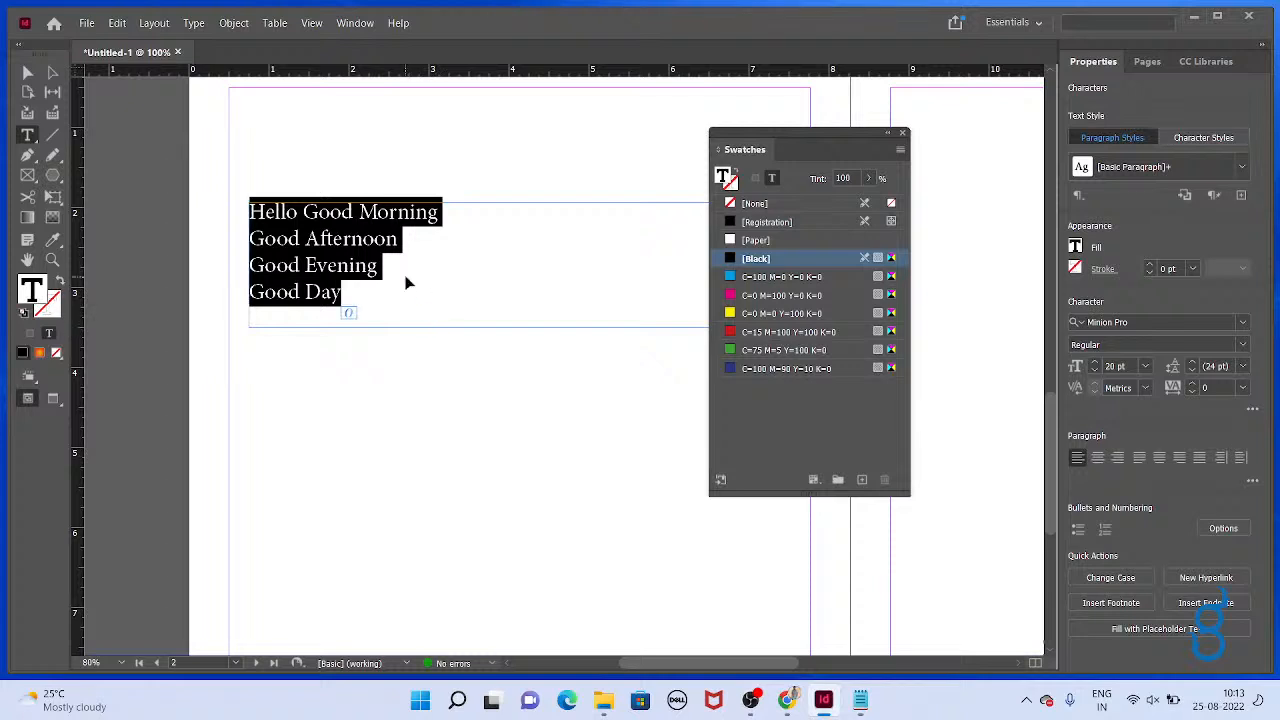
pyautogui.hotkey('ctrl', 'shift', '.')
pyautogui.hotkey('ctrl', 'shift', '.')
pyautogui.hotkey('ctrl', 'shift', '.')
pyautogui.hotkey('ctrl', 'shift', '.')
pyautogui.hotkey('ctrl', 'shift', ',')
pyautogui.hotkey('ctrl', 'shift', ',')
pyautogui.hotkey('ctrl', 'shift', ',')
pyautogui.hotkey('ctrl', 'shift', ',')
pyautogui.hotkey('ctrl', 'shift', ',')
pyautogui.hotkey('ctrl', 'shift', '.')
pyautogui.hotkey('ctrl', 'shift', '.')
pyautogui.hotkey('ctrl', 'shift', '.')
pyautogui.hotkey('ctrl', 'shift', '.')
pyautogui.hotkey('ctrl', 'shift', '.')
pyautogui.press('Escape')
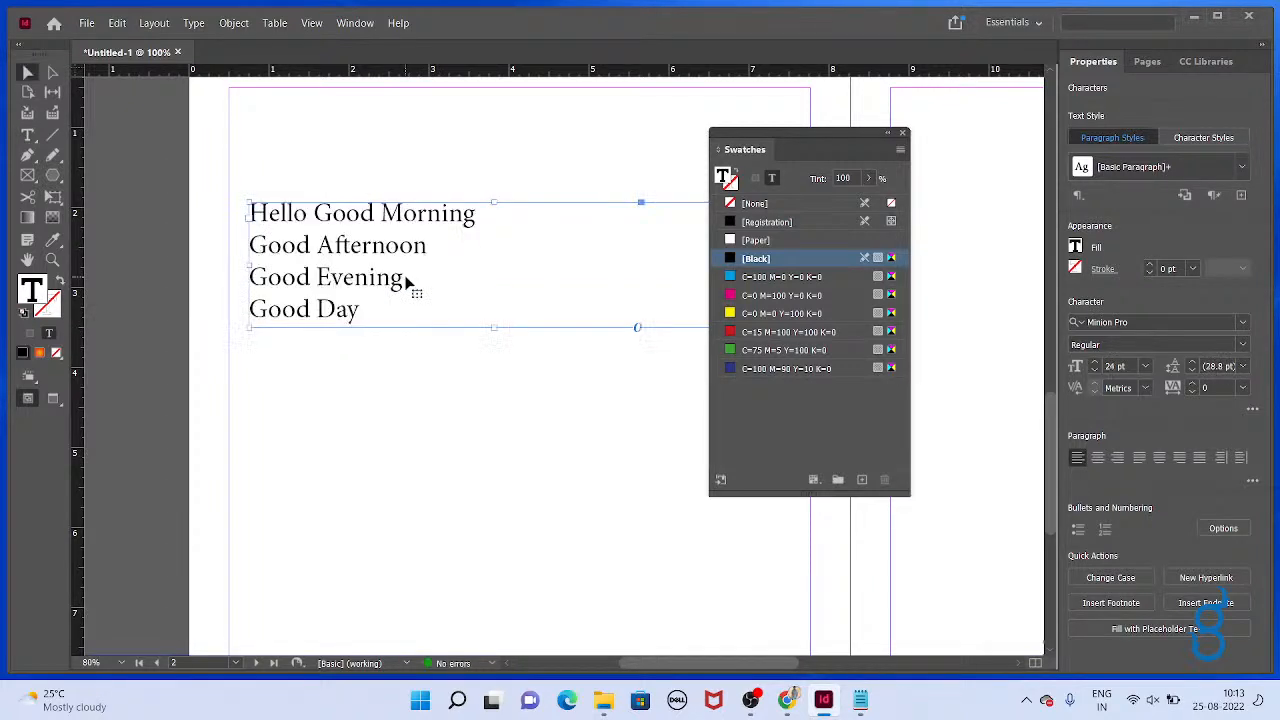
# Move the swatches clear of the text frame, display the Character settings for all the greeting text, and close them again.
pyautogui.moveTo(768, 133); pyautogui.dragTo(877, 277)
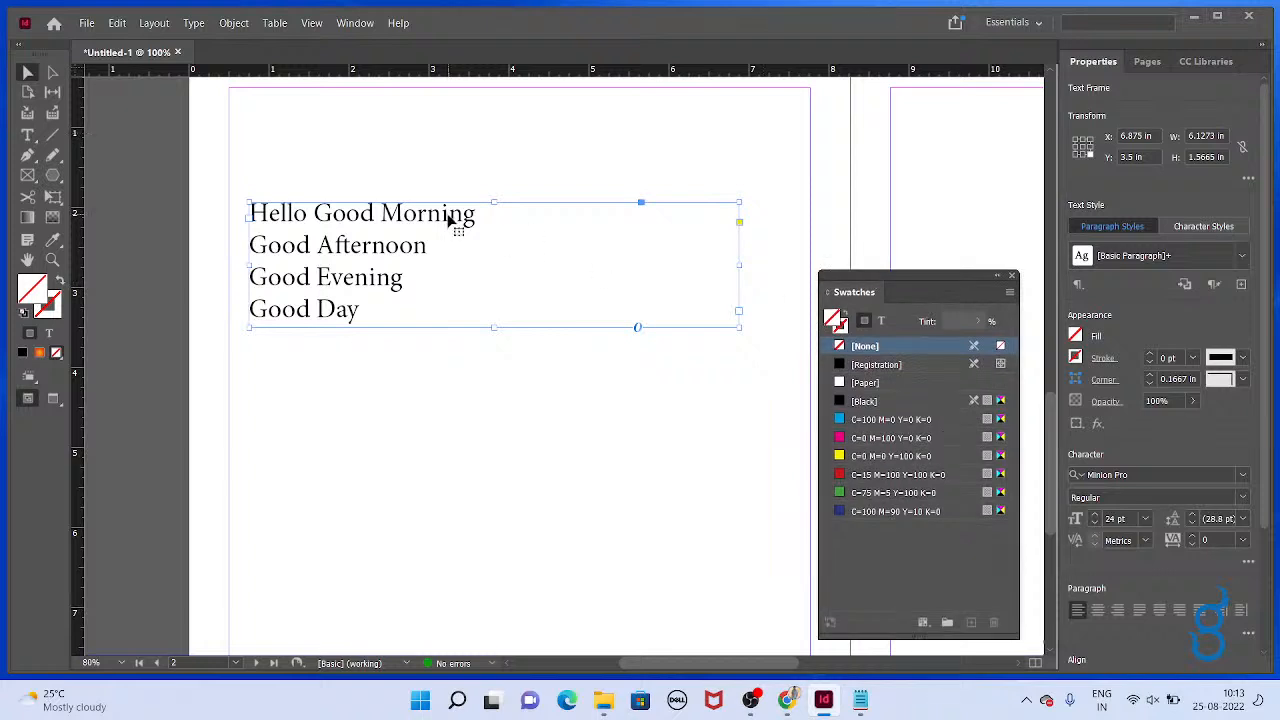
pyautogui.press('t')
pyautogui.click(467, 244)
pyautogui.hotkey('ctrl', 'a')
pyautogui.hotkey('ctrl', 't')
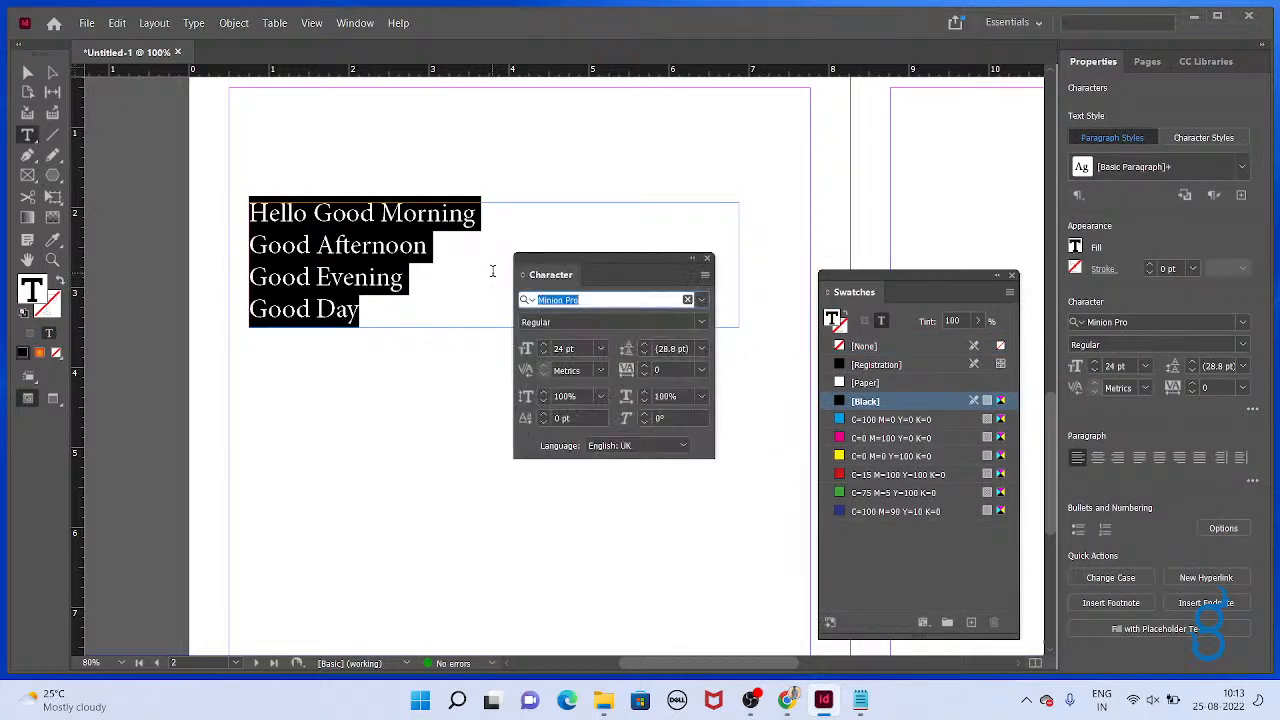
pyautogui.moveTo(578, 268); pyautogui.dragTo(730, 160)
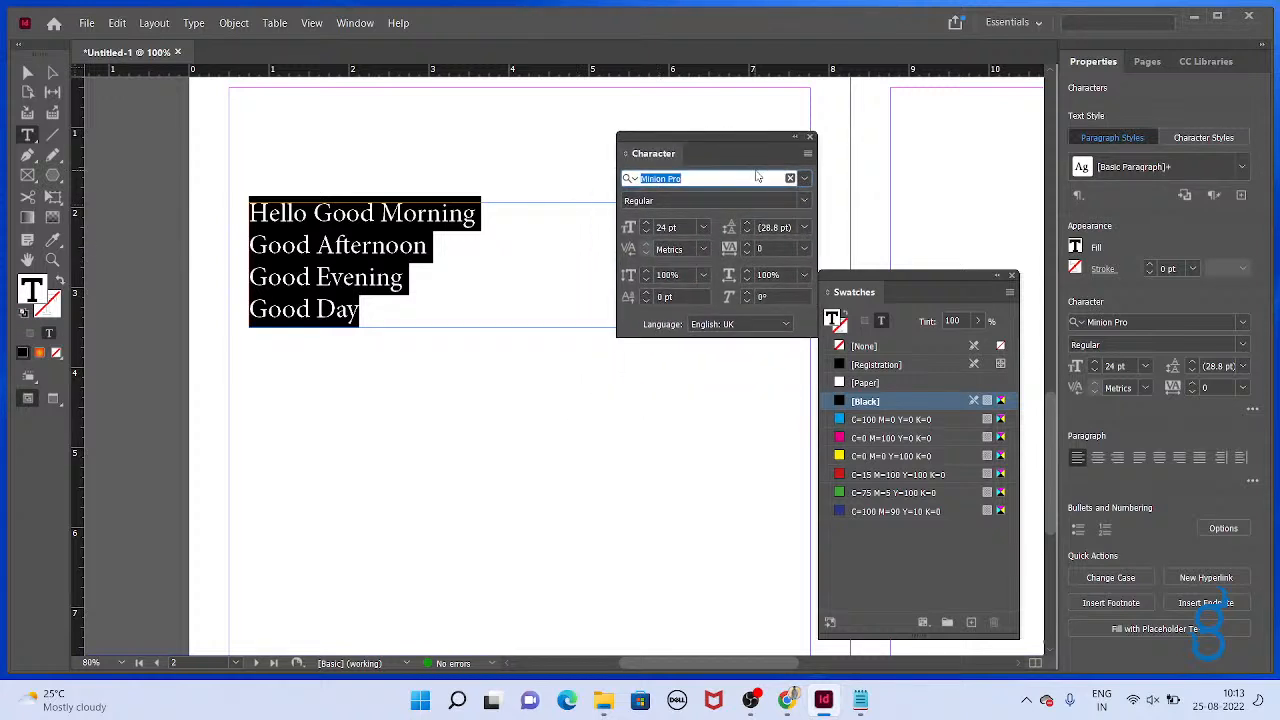
pyautogui.click(841, 234)
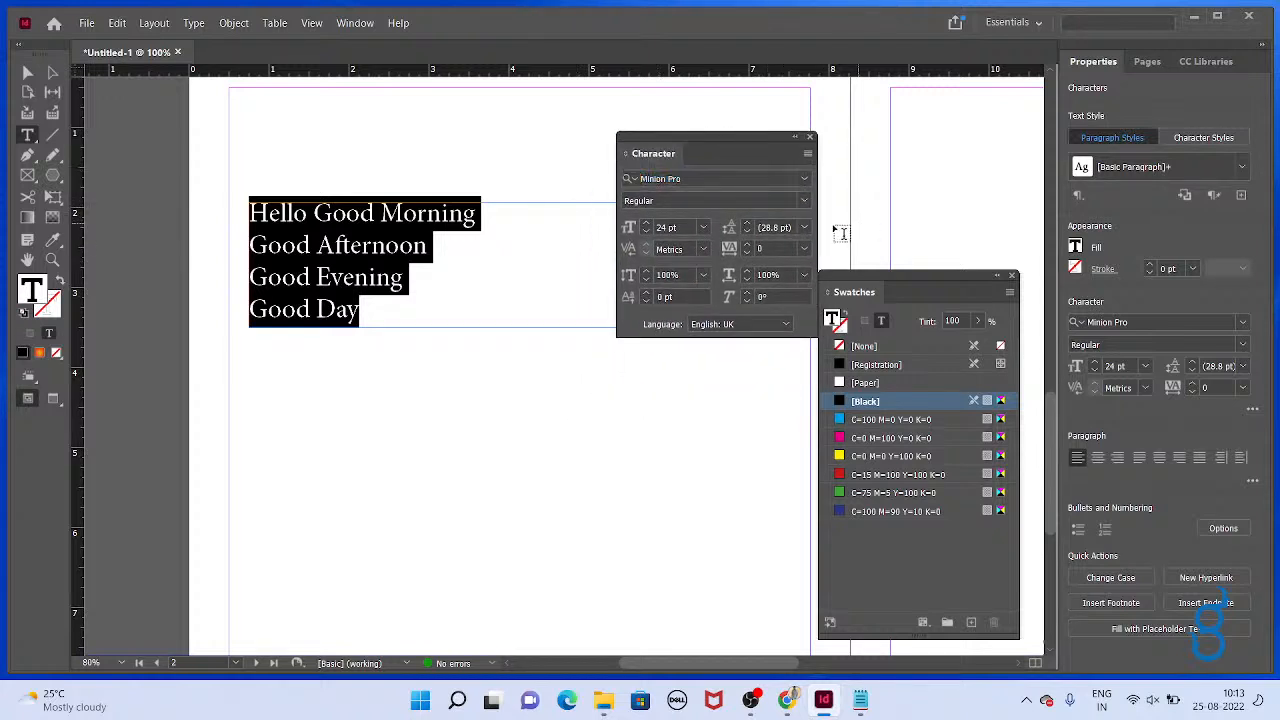
pyautogui.click(810, 139)
# Switch to the inde-shot notes and add the line "ctrl+T= Character Palette" above the ctrl+shift+B shortcut.
pyautogui.hotkey('alt', 'Tab')
pyautogui.click(432, 300)
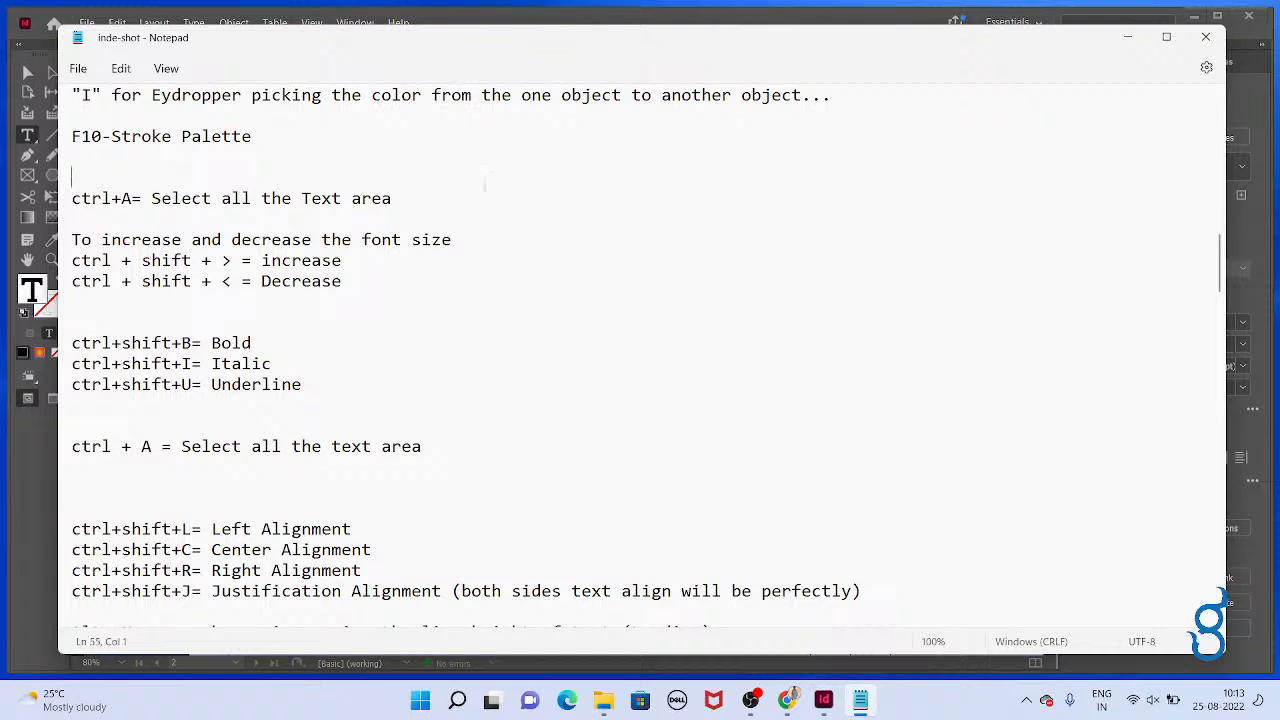
pyautogui.click(374, 300)
pyautogui.press('Return')
pyautogui.press('Return')
pyautogui.write('ctrk')
pyautogui.press('BackSpace')
pyautogui.press('BackSpace')
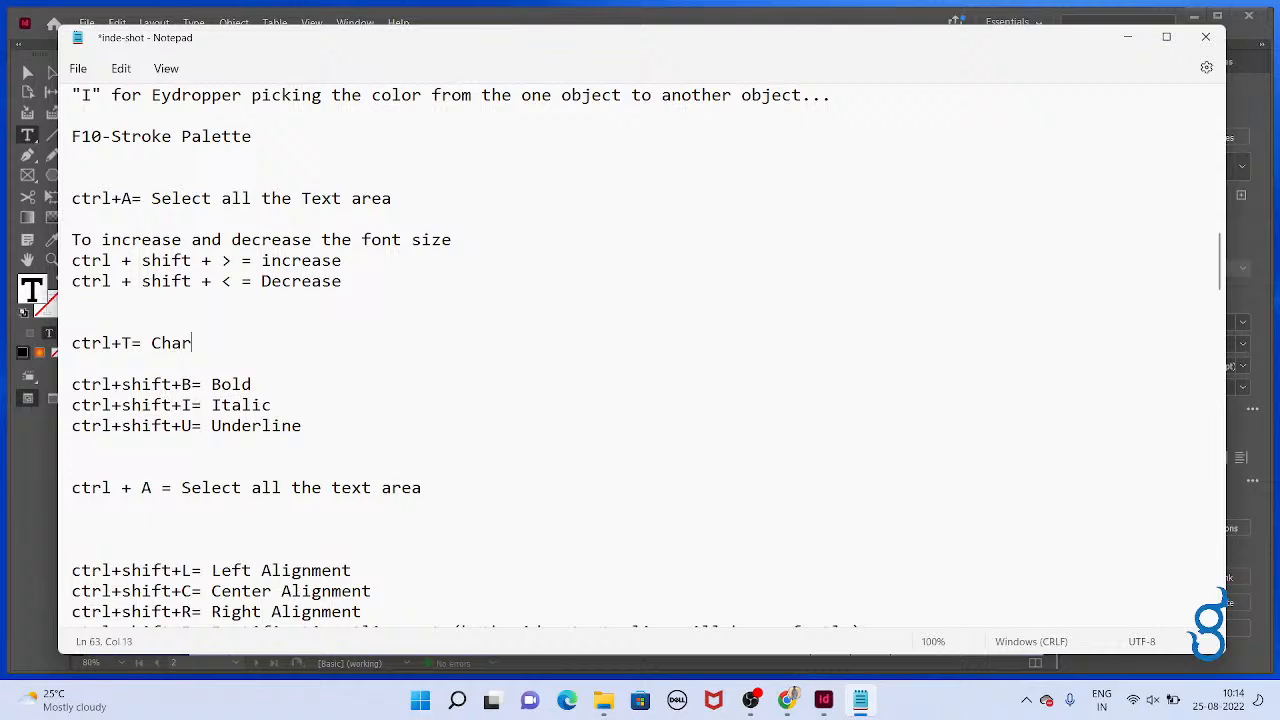
pyautogui.write('l+T= Character Palette')
# Capitalize the first letter of the new Character Palette line to read "Ctrl+T", and highlight the whole line.
pyautogui.hotkey('shift', 'Home')
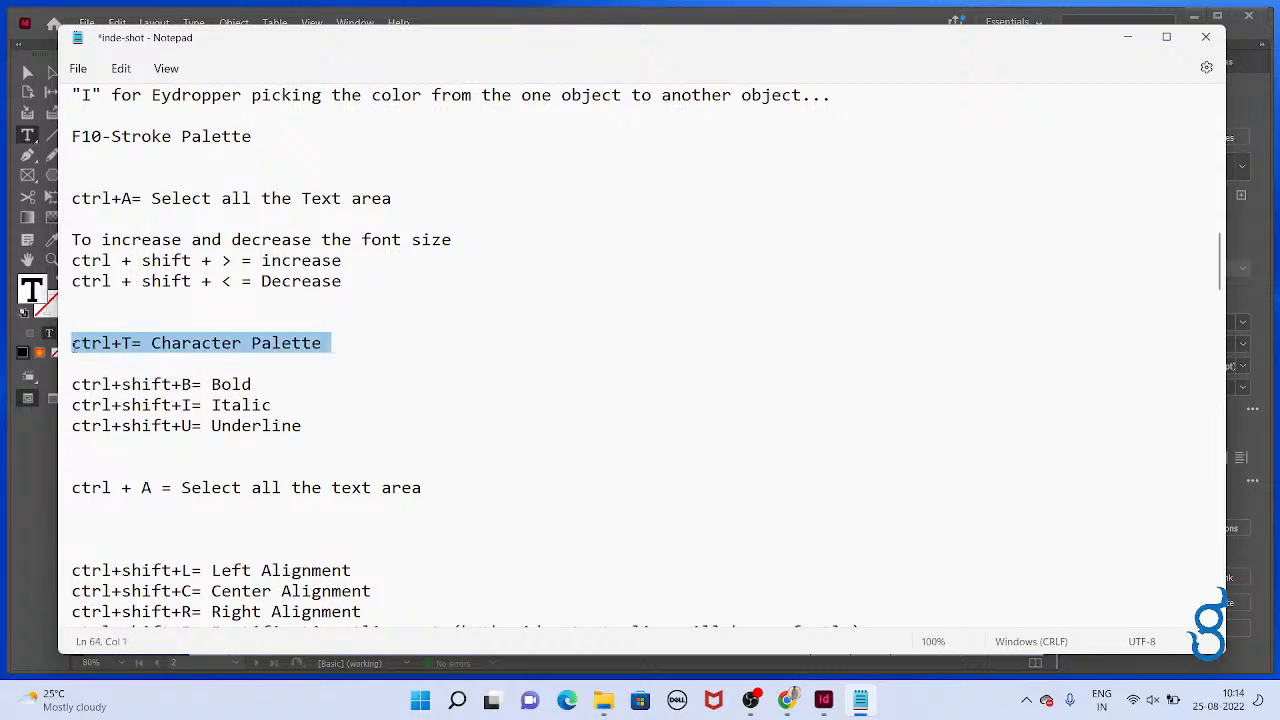
pyautogui.click(80, 343)
pyautogui.press('BackSpace')
pyautogui.write('C')
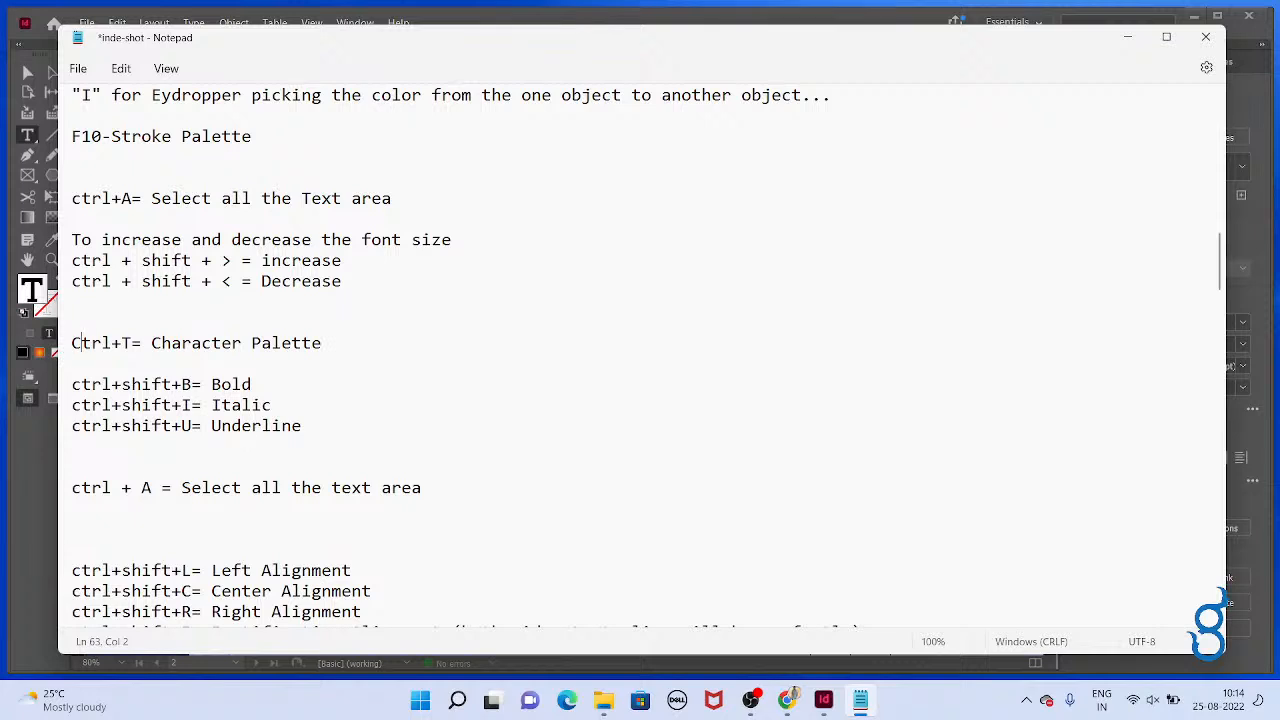
pyautogui.click(341, 349)
pyautogui.hotkey('shift', 'Home')
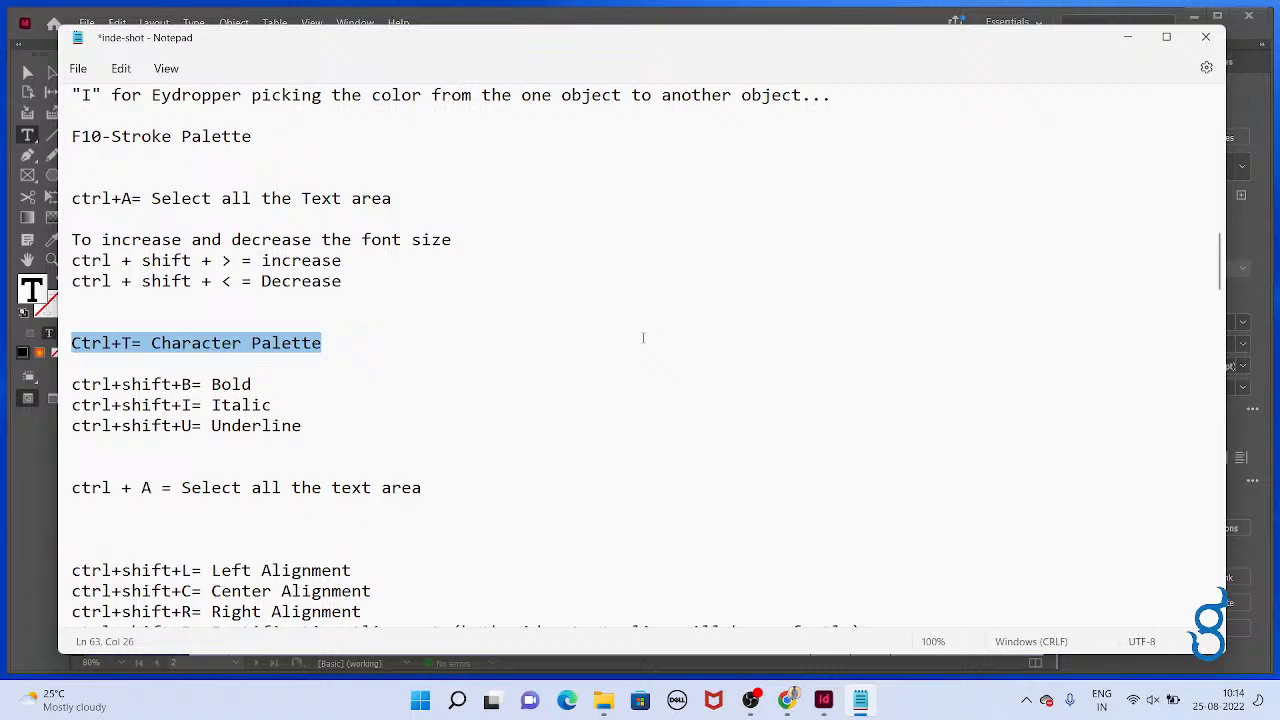
# Back in InDesign, step all the greeting text's font size down and up to end at 20 pt, and leave text editing.
pyautogui.hotkey('alt', 'Tab')
pyautogui.click(417, 260)
pyautogui.hotkey('ctrl', 'a')
pyautogui.hotkey('ctrl', 'shift', ',')
pyautogui.hotkey('ctrl', 'shift', ',')
pyautogui.hotkey('ctrl', 'shift', ',')
pyautogui.hotkey('ctrl', 'shift', ',')
pyautogui.hotkey('ctrl', 'shift', '.')
pyautogui.hotkey('ctrl', 'shift', '.')
pyautogui.hotkey('ctrl', 'shift', '.')
pyautogui.hotkey('ctrl', 'shift', ',')
pyautogui.hotkey('ctrl', 'shift', ',')
pyautogui.hotkey('ctrl', 'shift', ',')
pyautogui.hotkey('ctrl', 'shift', ',')
pyautogui.hotkey('ctrl', 'shift', ',')
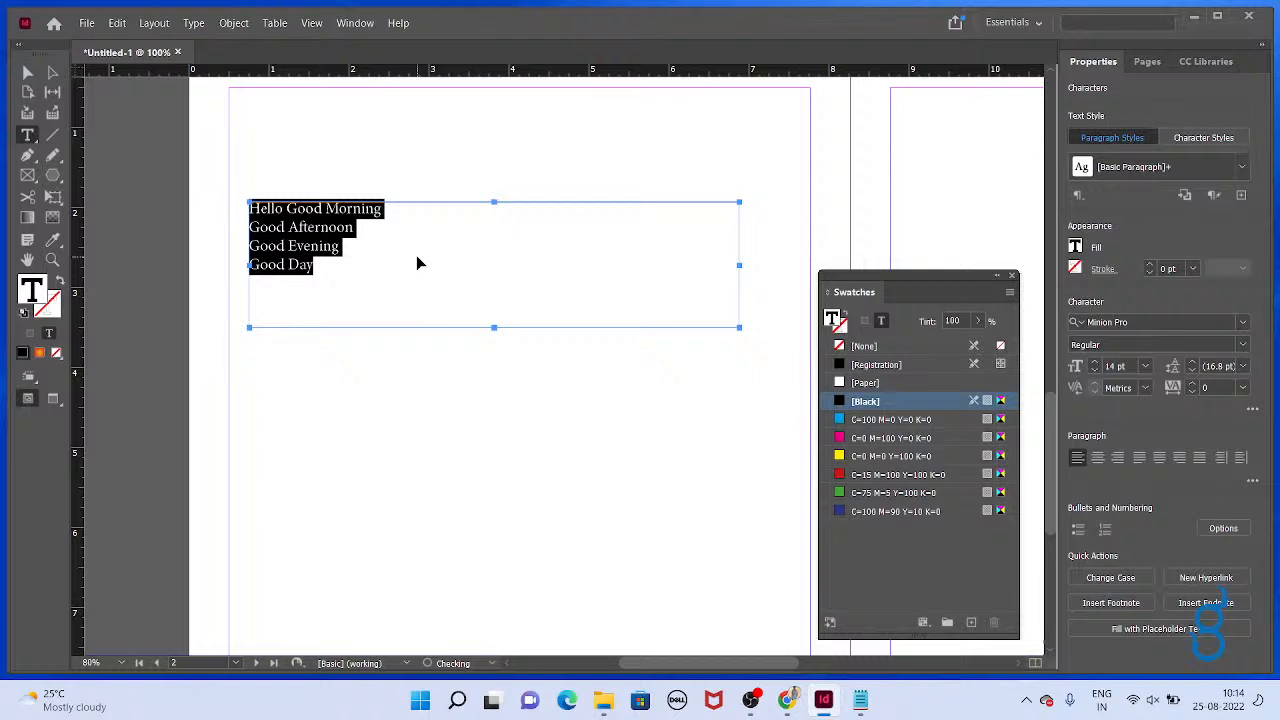
pyautogui.hotkey('ctrl', 'shift', '.')
pyautogui.hotkey('ctrl', 'shift', '.')
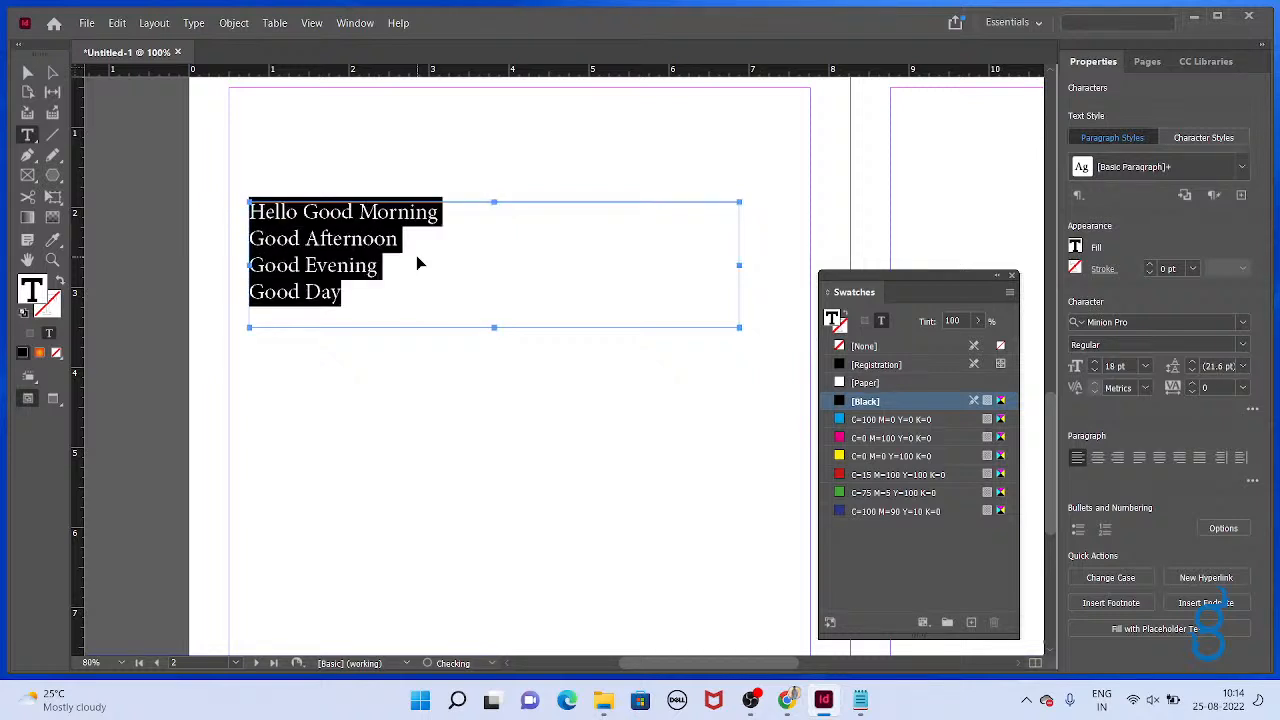
pyautogui.press('Escape')
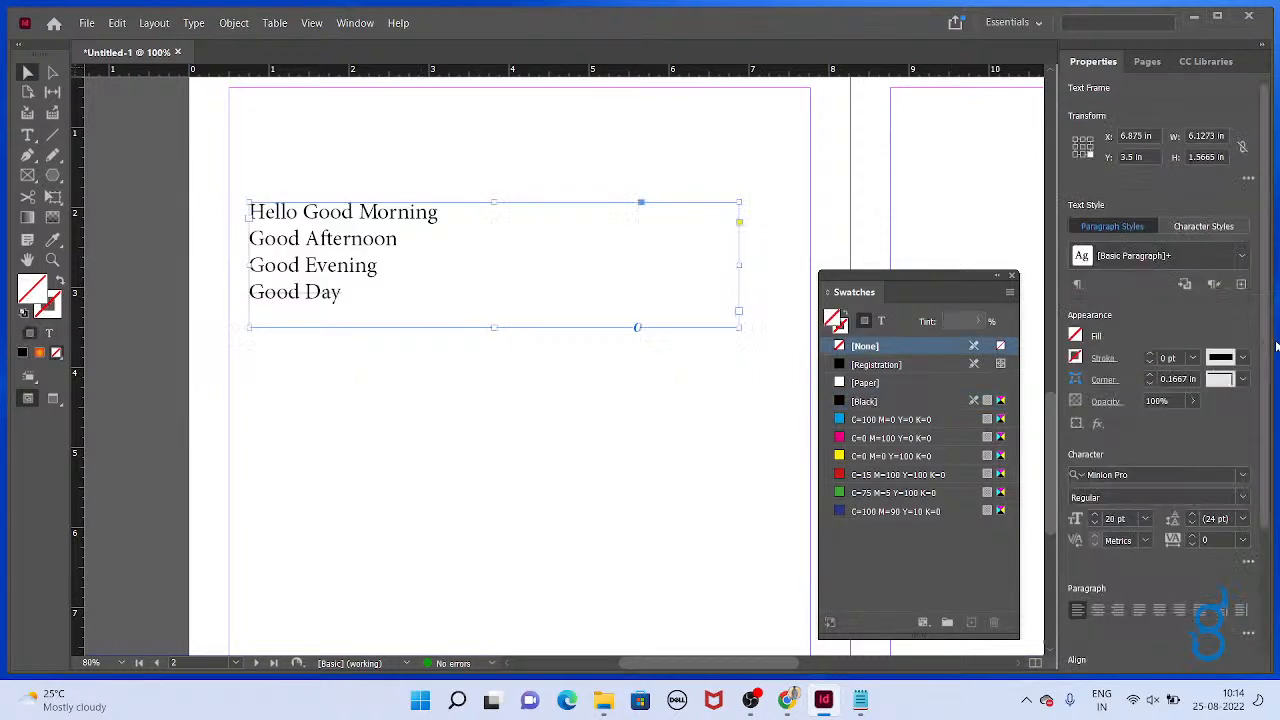
# Preview several typefaces on the greeting text frame and set its font to Barlow (OTF).
pyautogui.click(1160, 474)
pyautogui.press('Down')
pyautogui.press('Down')
pyautogui.press('Down')
pyautogui.press('Down')
pyautogui.press('Down')
pyautogui.press('Down')
pyautogui.press('Down')
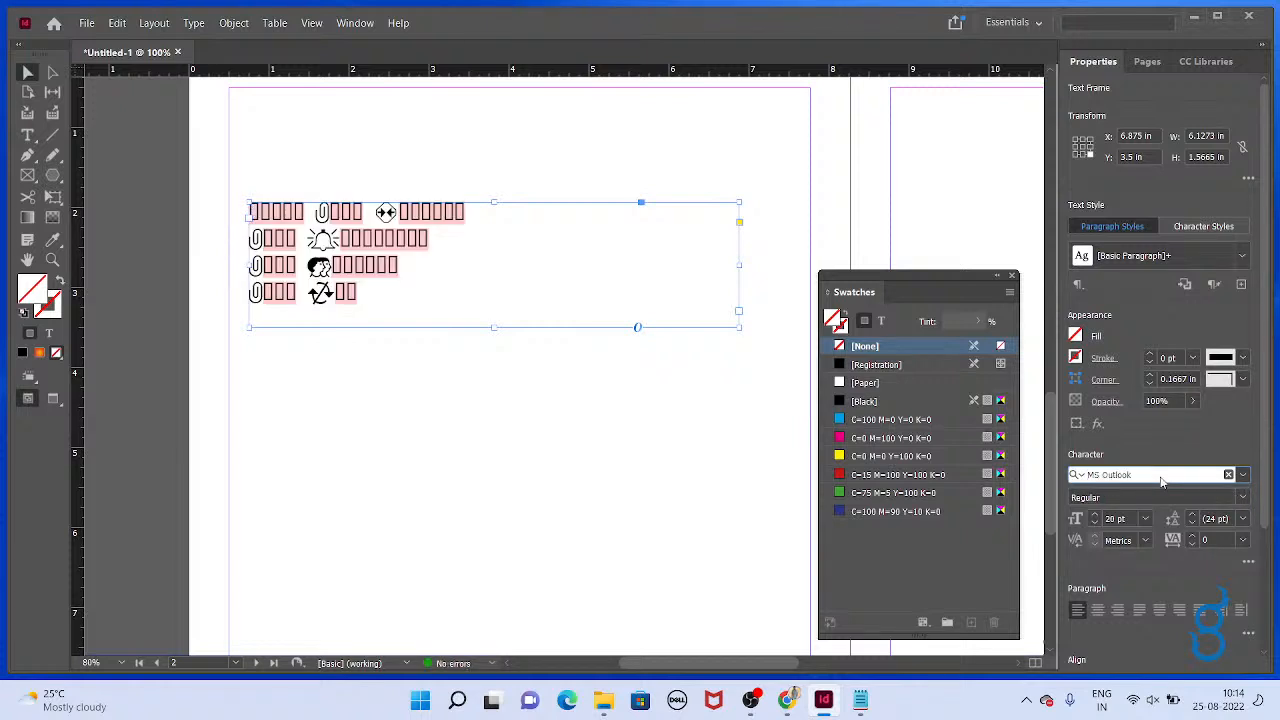
pyautogui.click(1242, 476)
pyautogui.click(1163, 344)
# Try a larger font size and a 48 pt leading on the greeting text, undoing each change.
pyautogui.click(1145, 518)
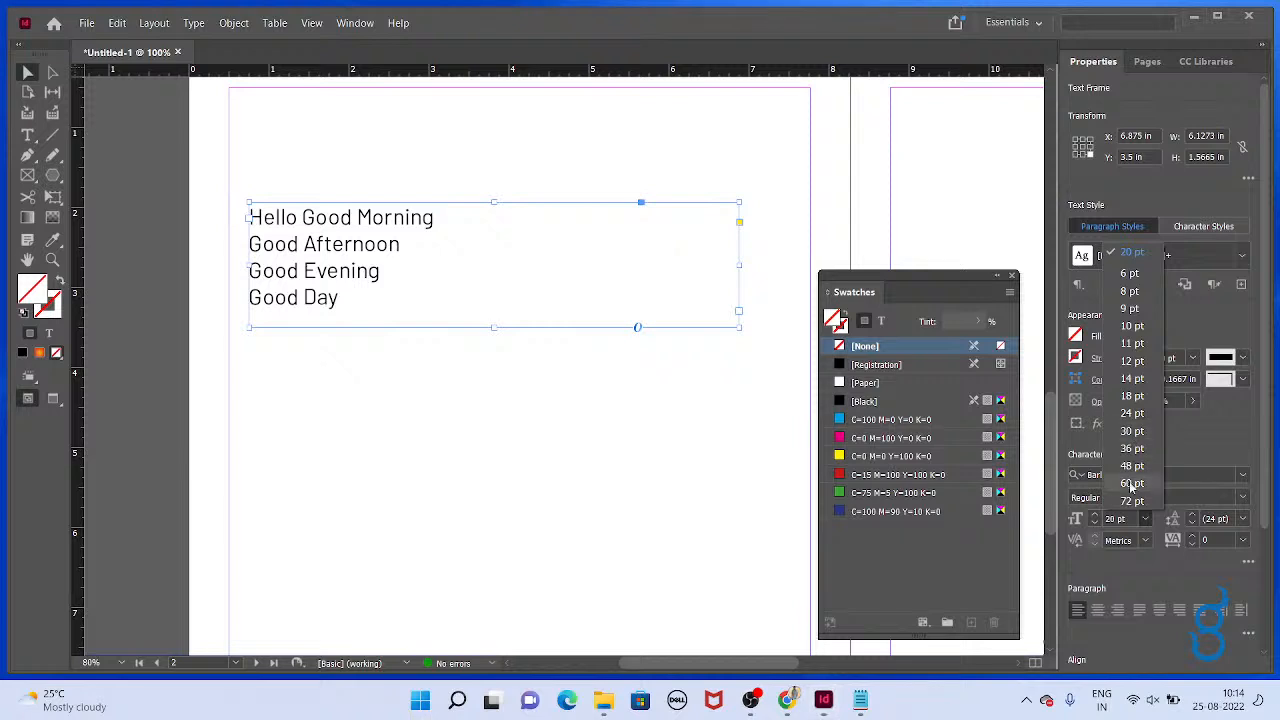
pyautogui.click(1130, 472)
pyautogui.hotkey('ctrl', 'z')
pyautogui.click(1243, 519)
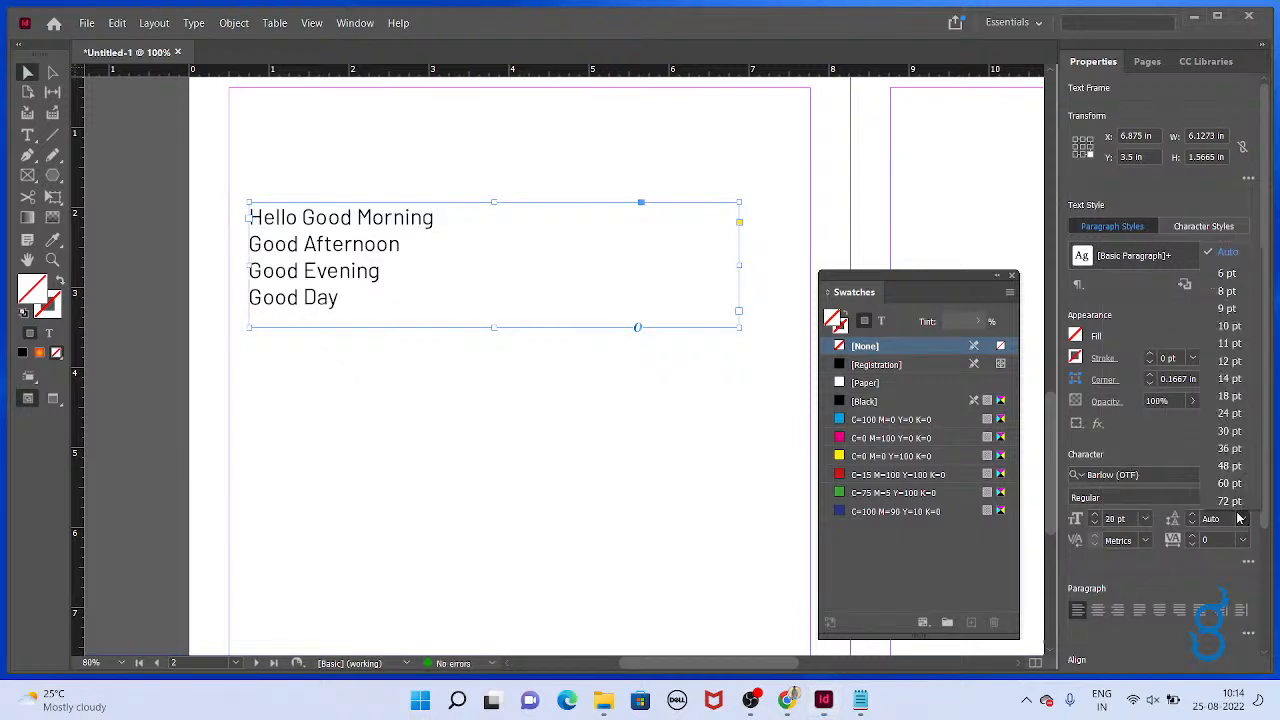
pyautogui.click(1233, 467)
pyautogui.hotkey('ctrl', 'z')
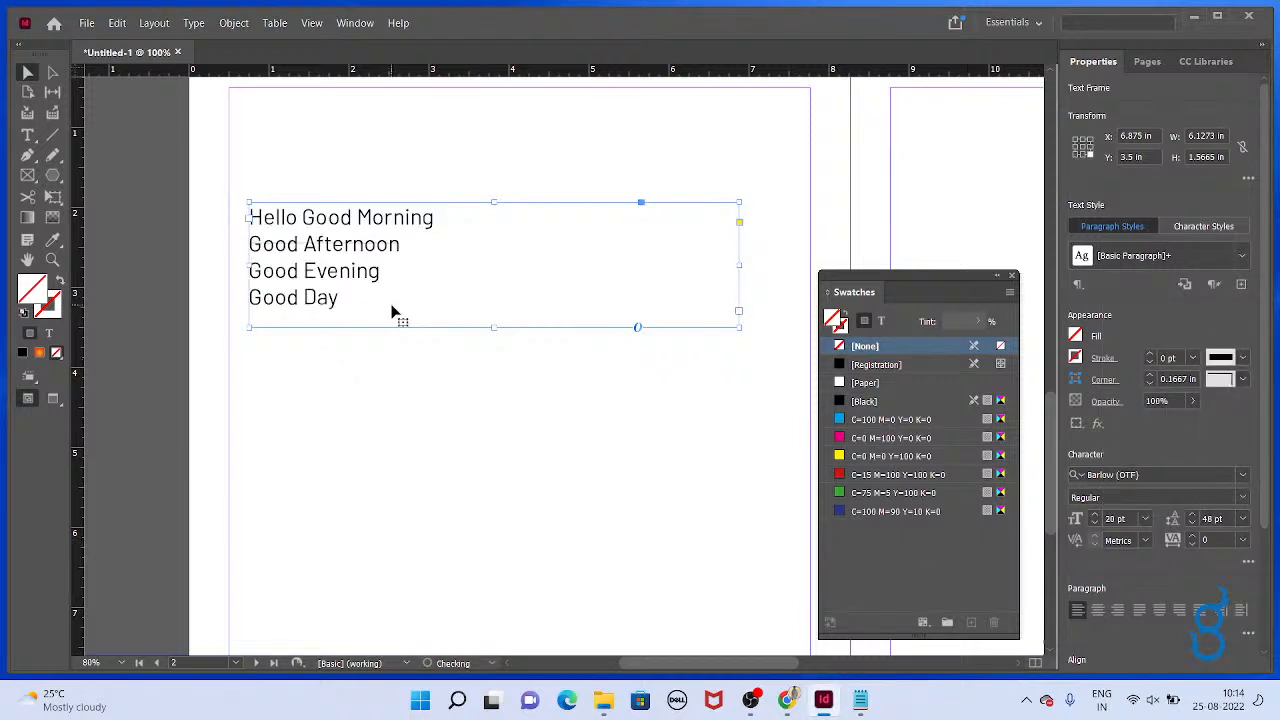
# Extend the greeting text frame downward to about 3.44 in high and adjust the leading of all its text to 34 pt.
pyautogui.moveTo(493, 339); pyautogui.dragTo(493, 480)
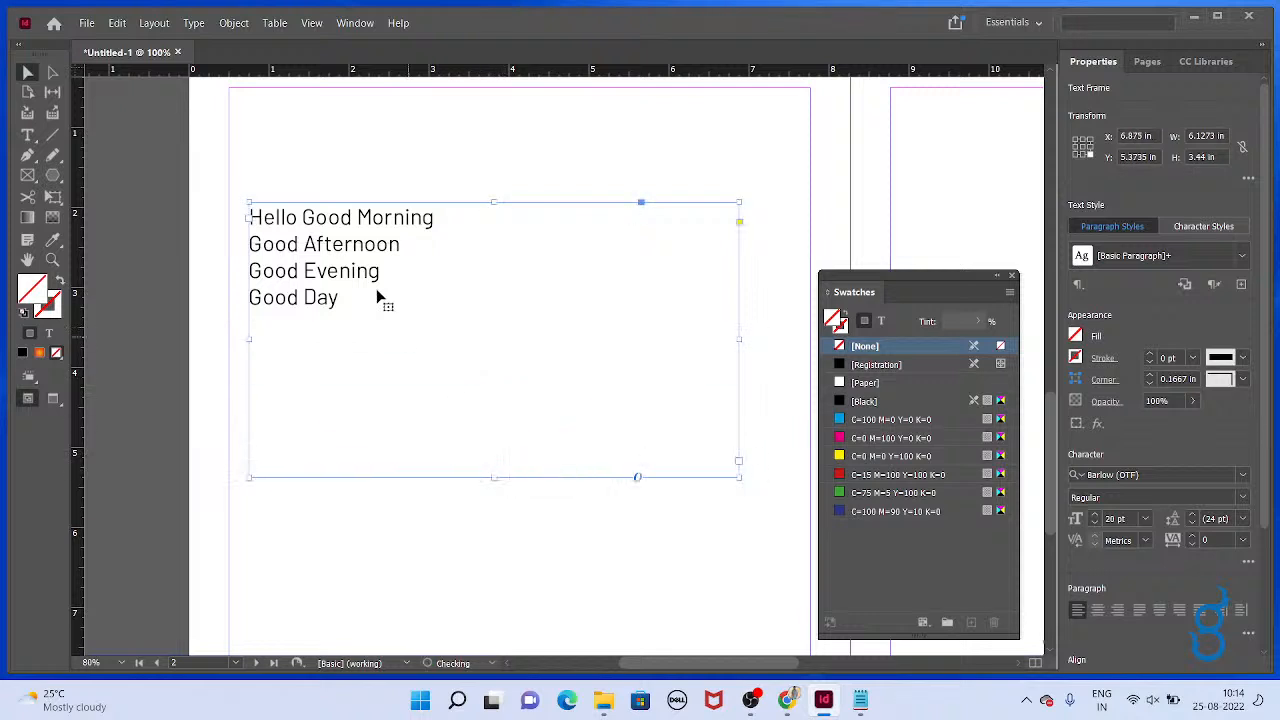
pyautogui.doubleClick(406, 334)
pyautogui.hotkey('ctrl', 'a')
pyautogui.hotkey('alt', 'Down')
pyautogui.hotkey('alt', 'Down')
pyautogui.hotkey('alt', 'Down')
pyautogui.hotkey('alt', 'Down')
pyautogui.hotkey('alt', 'Down')
pyautogui.hotkey('alt', 'Down')
pyautogui.hotkey('alt', 'Down')
pyautogui.hotkey('alt', 'Down')
pyautogui.hotkey('alt', 'Down')
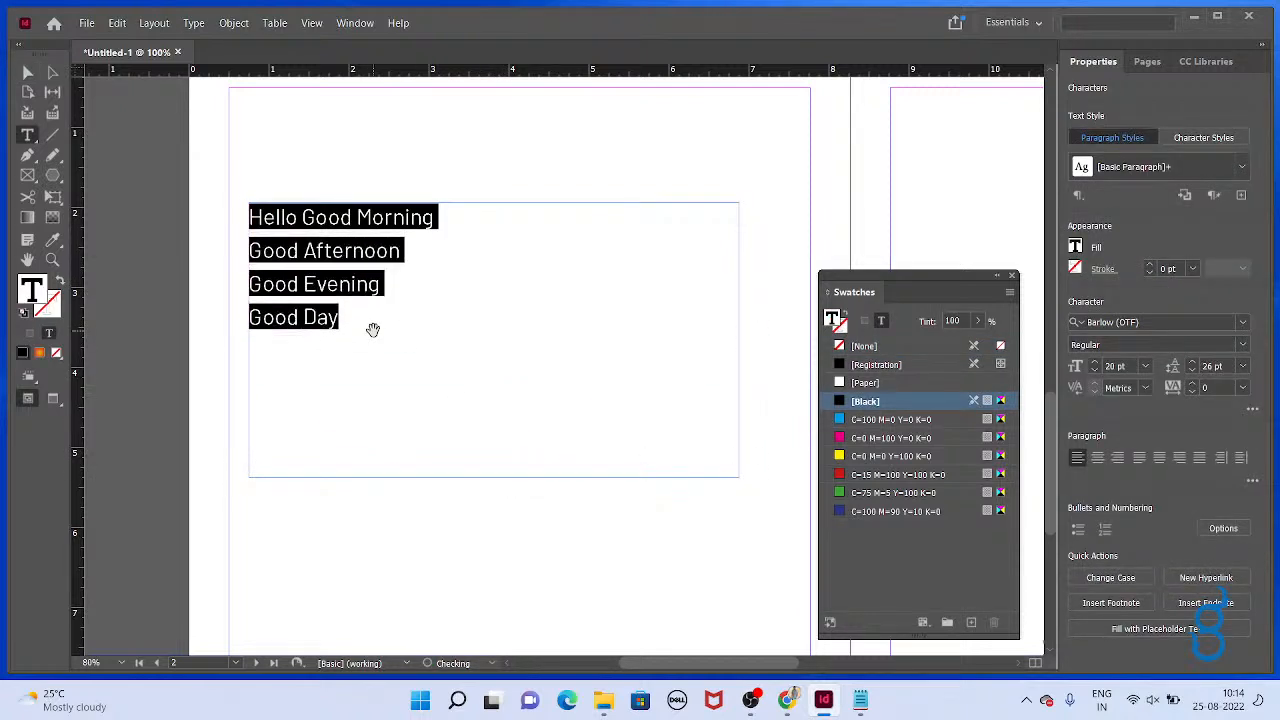
pyautogui.hotkey('alt', 'Up')
pyautogui.hotkey('alt', 'Up')
pyautogui.hotkey('alt', 'Up')
pyautogui.hotkey('alt', 'Up')
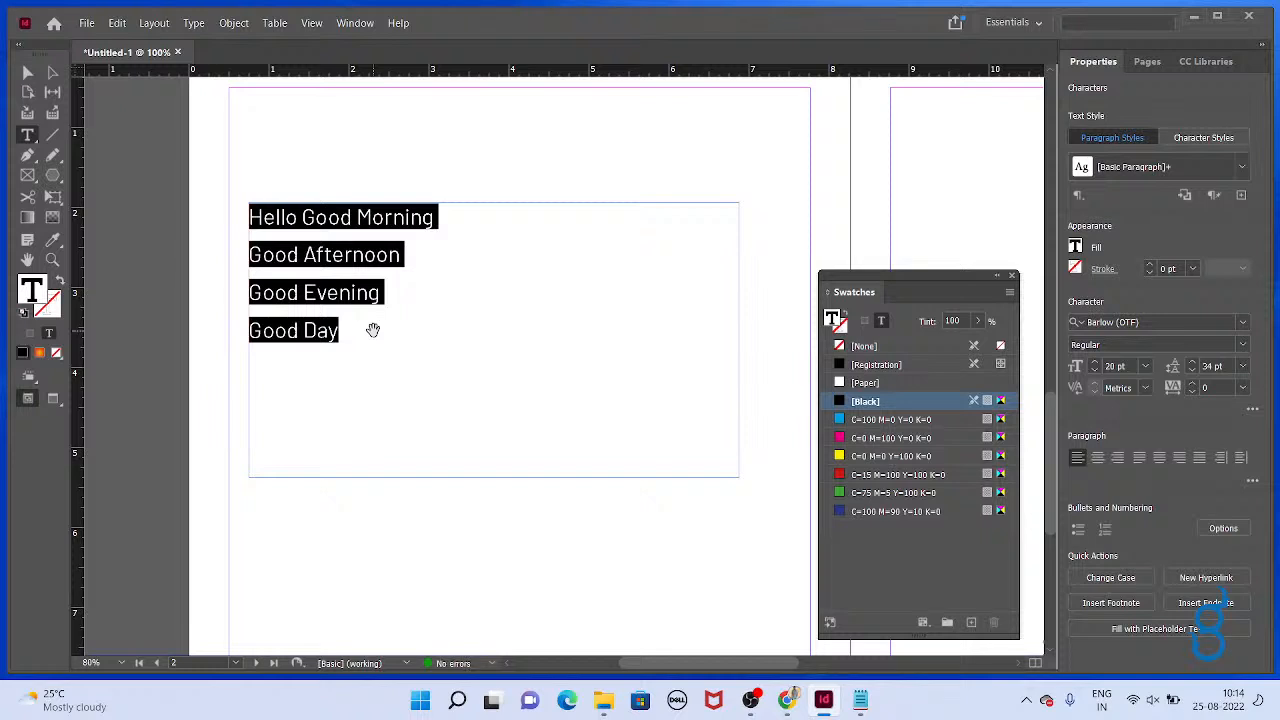
# Widen the selected greeting text's tracking and tighten it again to end at 20.
pyautogui.hotkey('alt', 'Right')
pyautogui.hotkey('alt', 'Right')
pyautogui.hotkey('alt', 'Right')
pyautogui.hotkey('alt', 'Right')
pyautogui.hotkey('alt', 'Right')
pyautogui.hotkey('alt', 'Right')
pyautogui.hotkey('alt', 'Right')
pyautogui.hotkey('alt', 'Right')
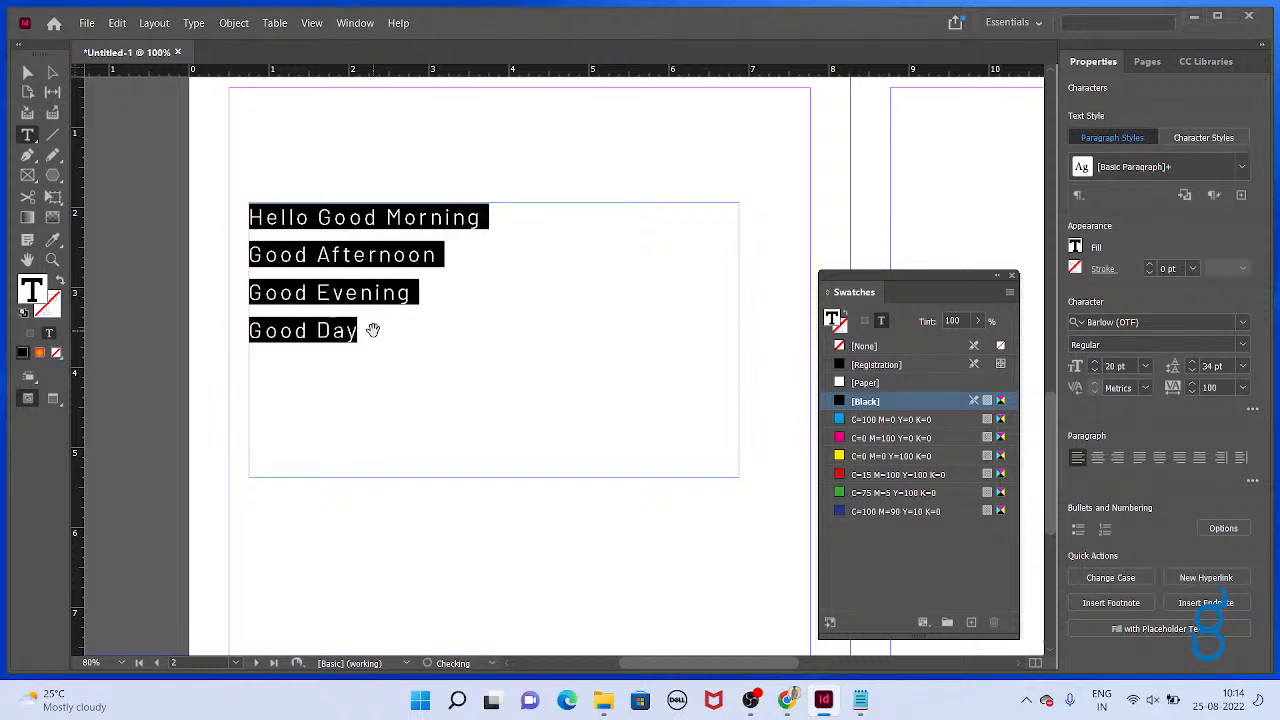
pyautogui.hotkey('alt', 'Left')
pyautogui.hotkey('alt', 'Left')
pyautogui.hotkey('alt', 'Left')
pyautogui.hotkey('alt', 'Left')
pyautogui.hotkey('alt', 'Left')
pyautogui.hotkey('alt', 'Left')
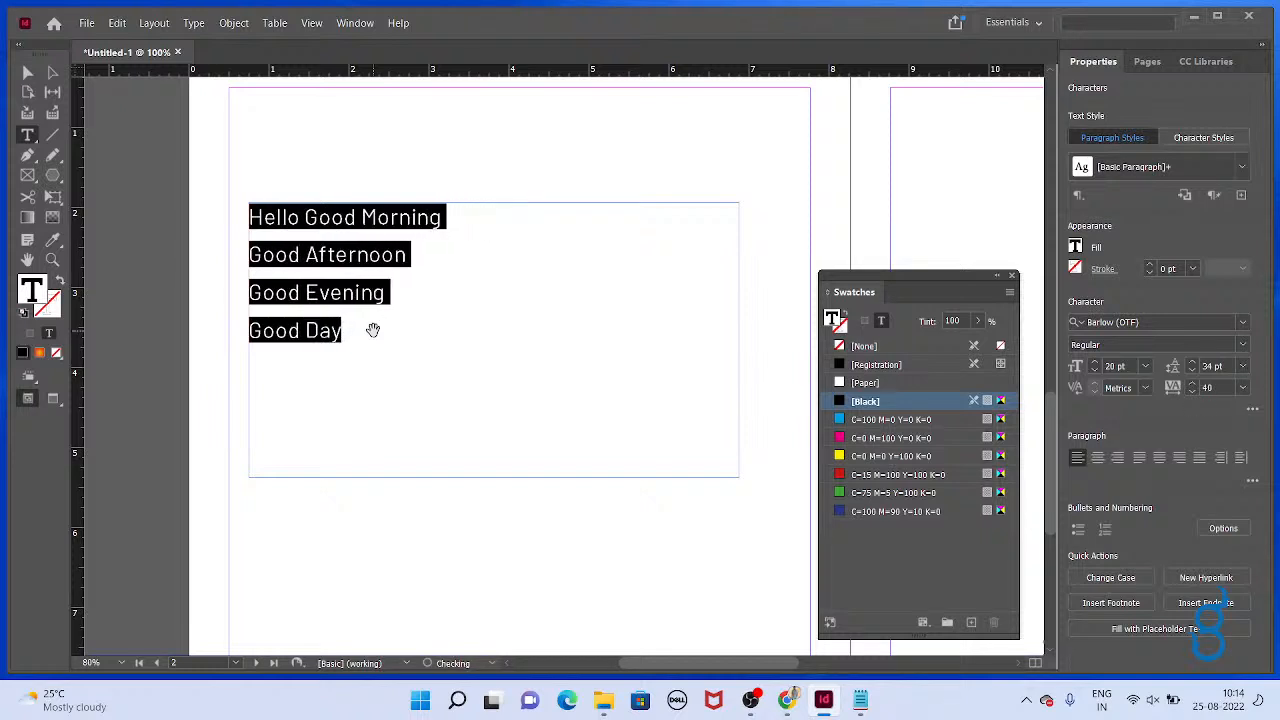
# In the inde-shot notes, remove two extra blank lines above the Left Alignment shortcut and save the file.
pyautogui.hotkey('alt', 'Tab')
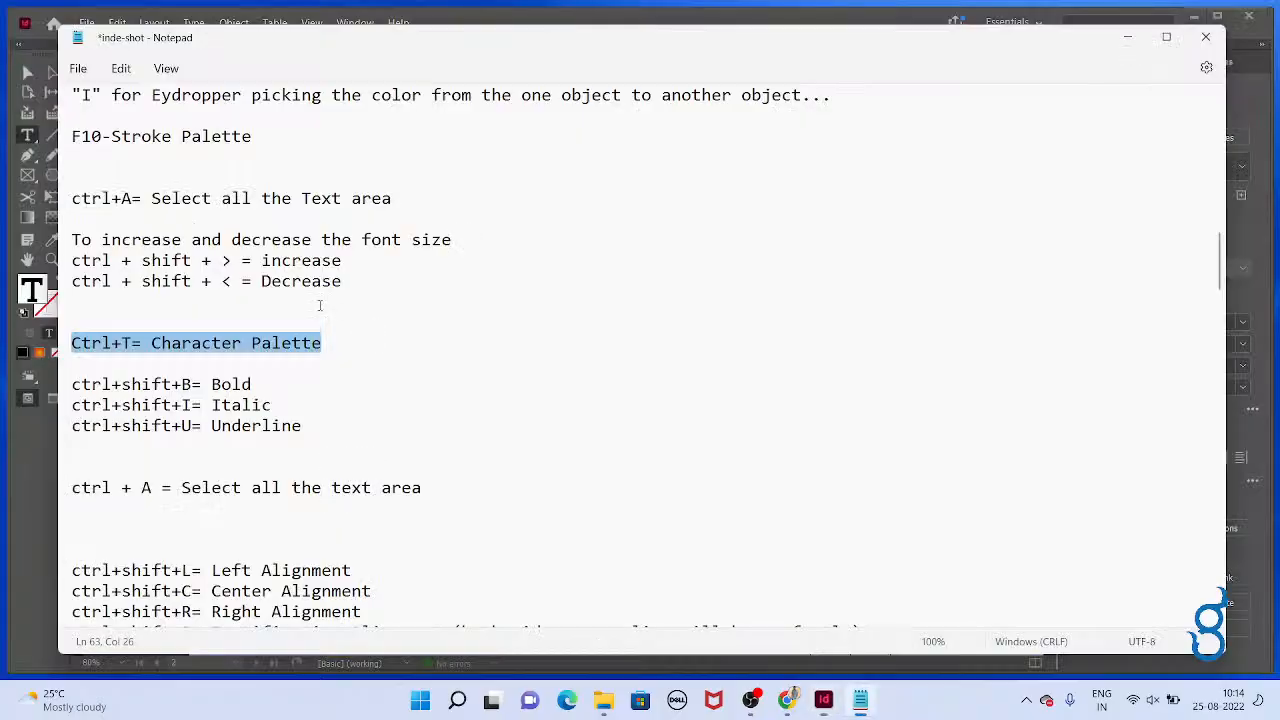
pyautogui.scroll(-3, 797, 558)
pyautogui.moveTo(903, 600); pyautogui.dragTo(71, 487)
pyautogui.click(110, 339)
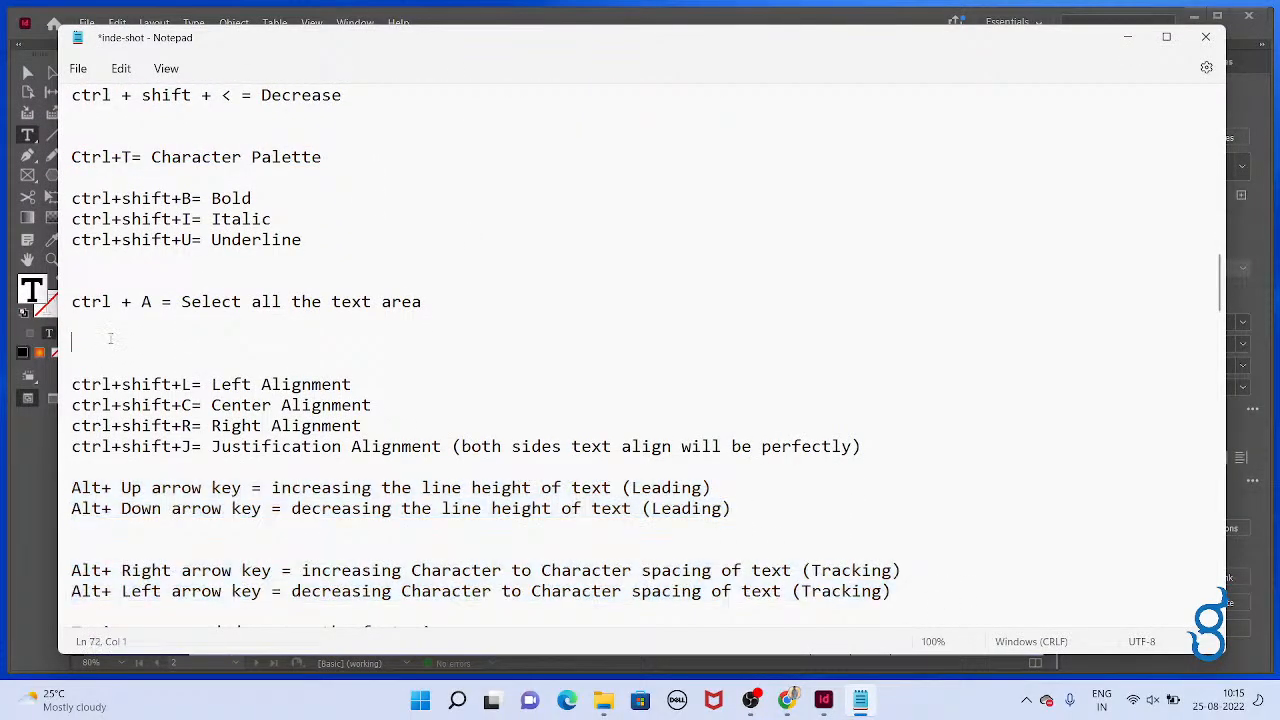
pyautogui.press('Delete')
pyautogui.press('Delete')
pyautogui.hotkey('ctrl', 's')
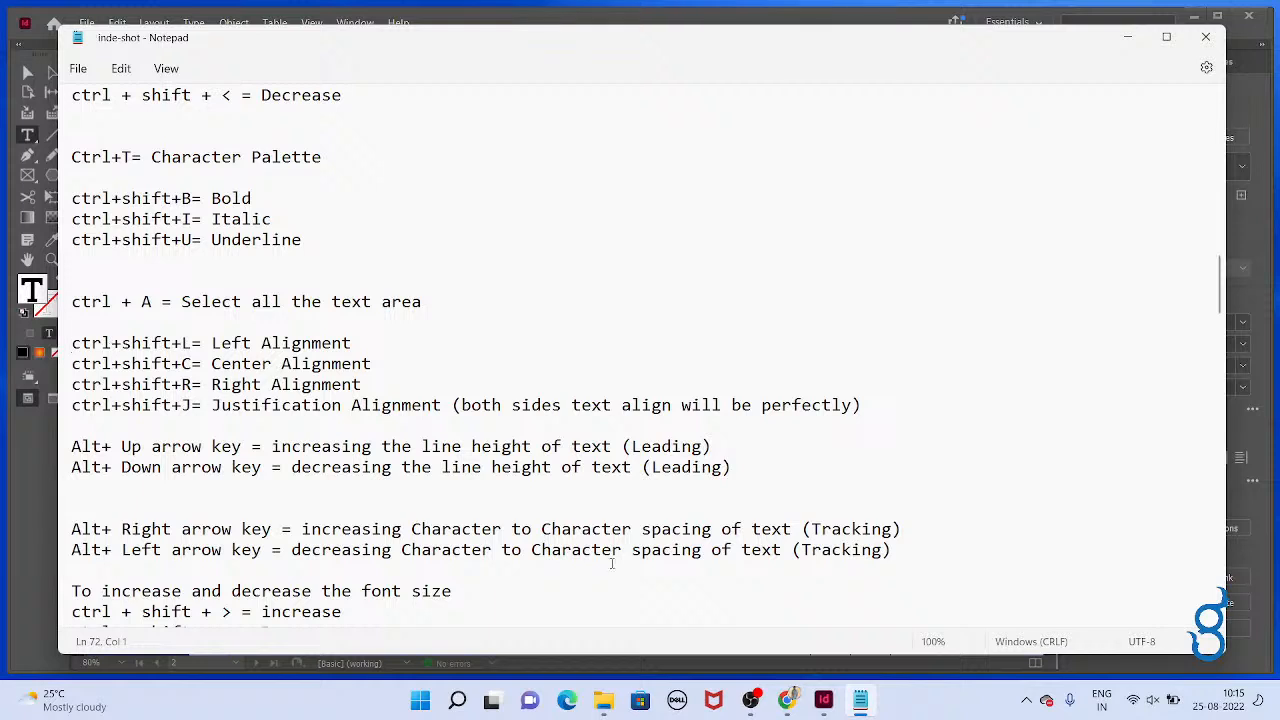
# Highlight the notes' lines on the Alt + arrow key shortcuts for leading and tracking.
pyautogui.moveTo(121, 446); pyautogui.dragTo(512, 446)
pyautogui.moveTo(641, 446); pyautogui.dragTo(692, 446)
pyautogui.moveTo(121, 550); pyautogui.dragTo(162, 550)
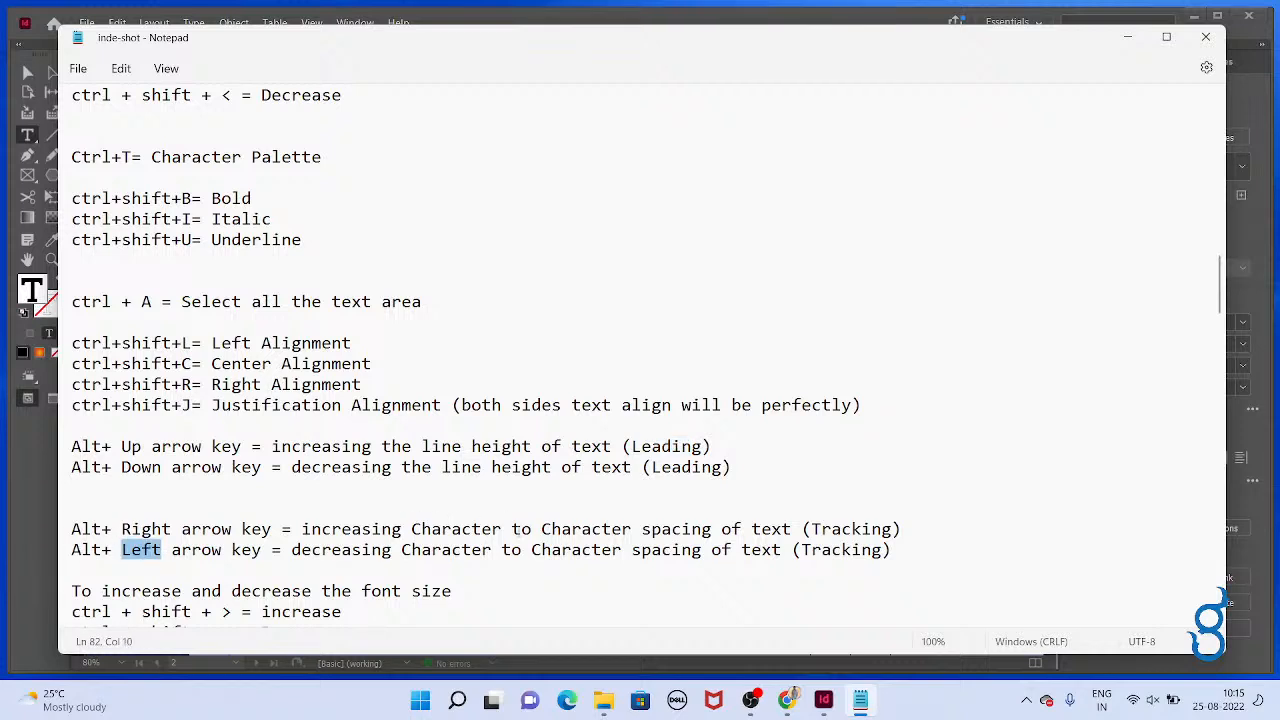
pyautogui.moveTo(540, 529); pyautogui.dragTo(731, 529)
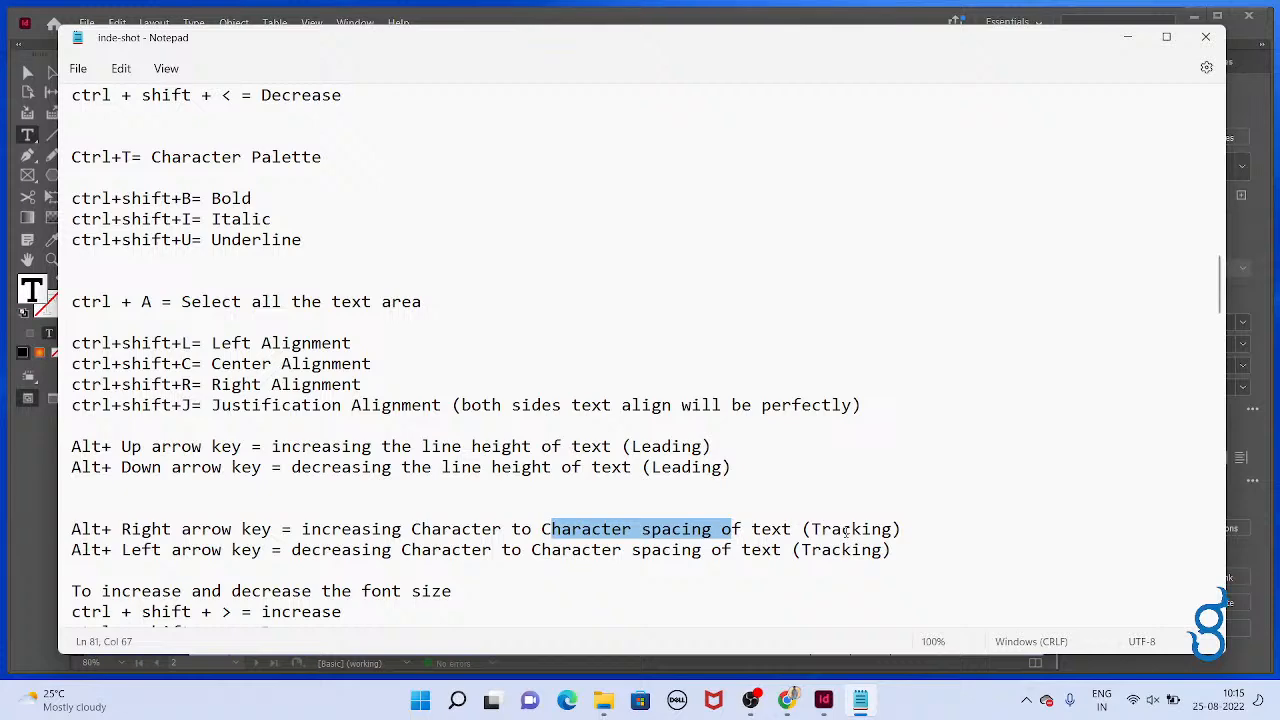
pyautogui.moveTo(935, 562); pyautogui.dragTo(72, 470)
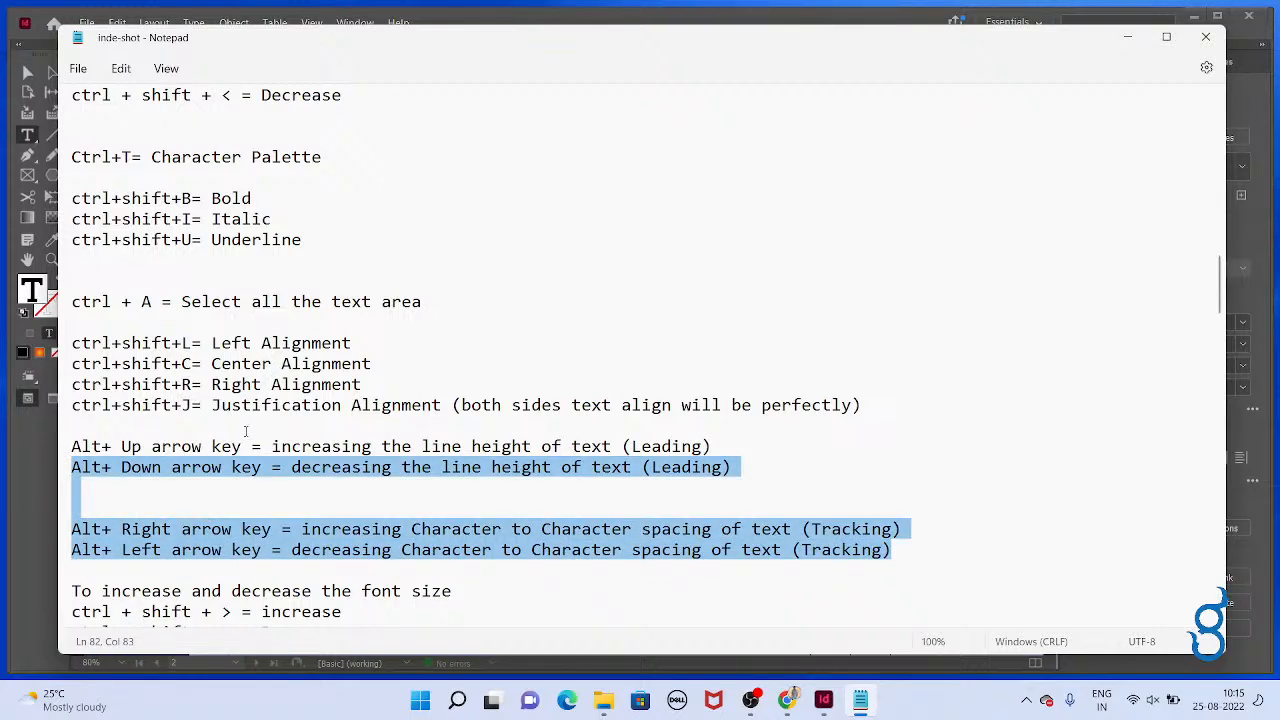
# Delete the duplicate font size shortcut lines below the tracking shortcuts and save the notes.
pyautogui.scroll(1, 248, 431)
pyautogui.scroll(-2, 248, 431)
pyautogui.moveTo(346, 570); pyautogui.dragTo(62, 528)
pyautogui.press('Delete')
pyautogui.press('Delete')
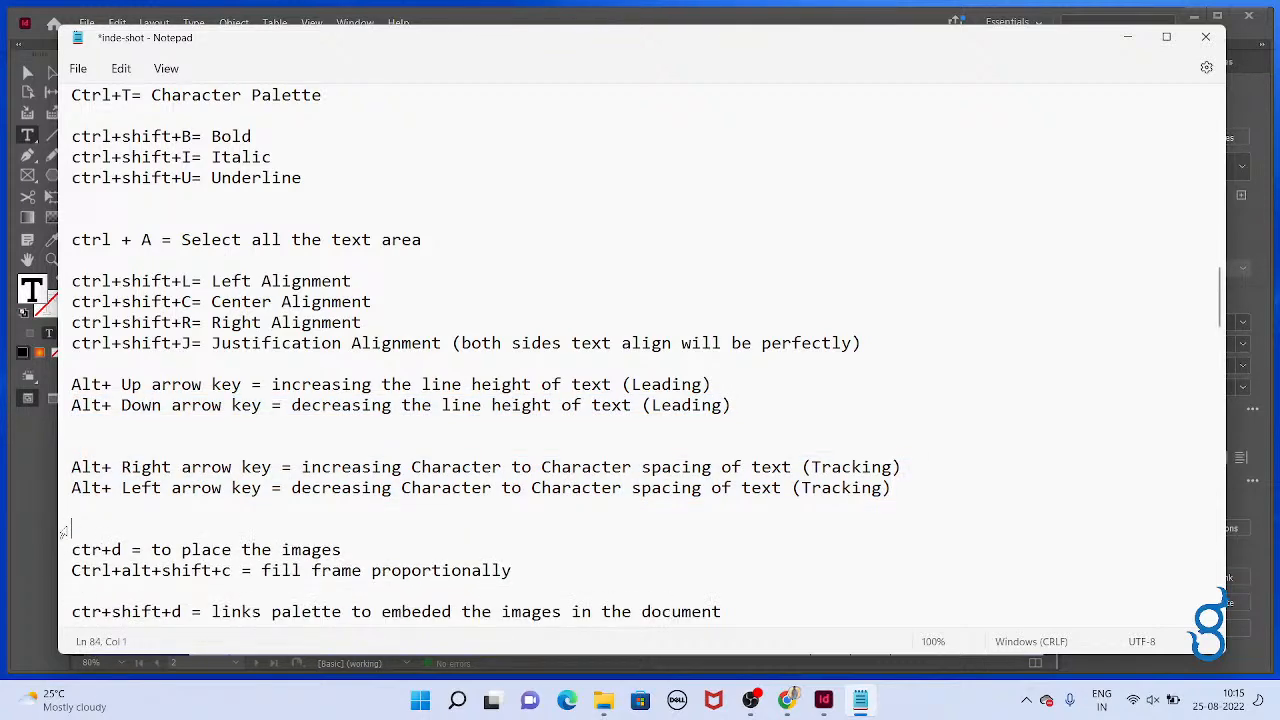
pyautogui.scroll(2, 496, 371)
pyautogui.hotkey('ctrl', 's')
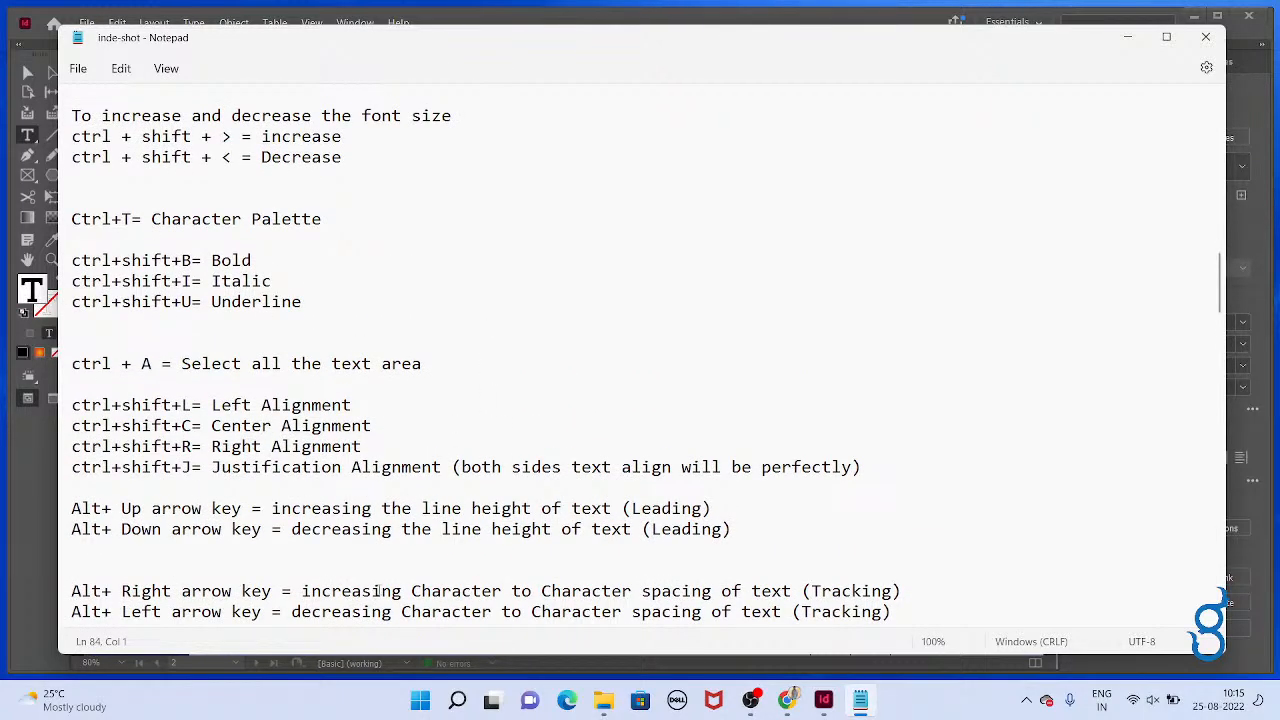
pyautogui.moveTo(955, 609); pyautogui.dragTo(54, 512)
# Back in InDesign, align the greeting text to the center, right and left again, and leave text editing.
pyautogui.hotkey('alt', 'Tab')
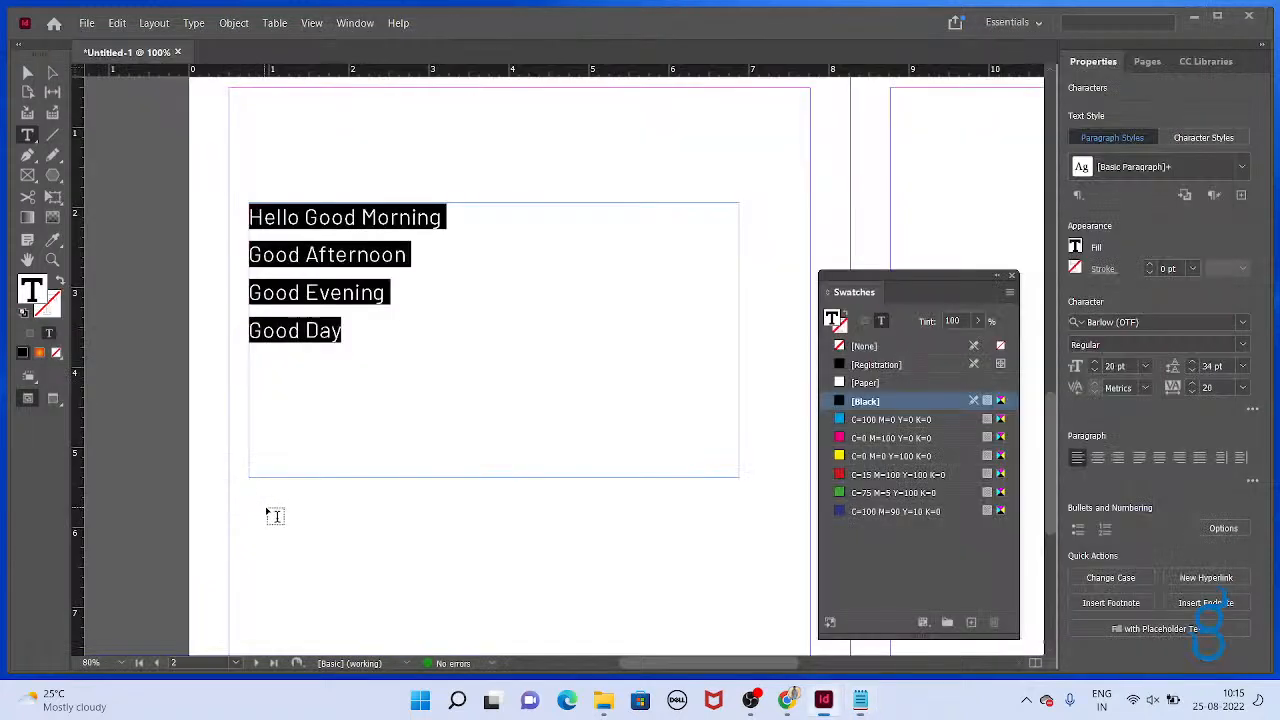
pyautogui.hotkey('ctrl', 'shift', 'c')
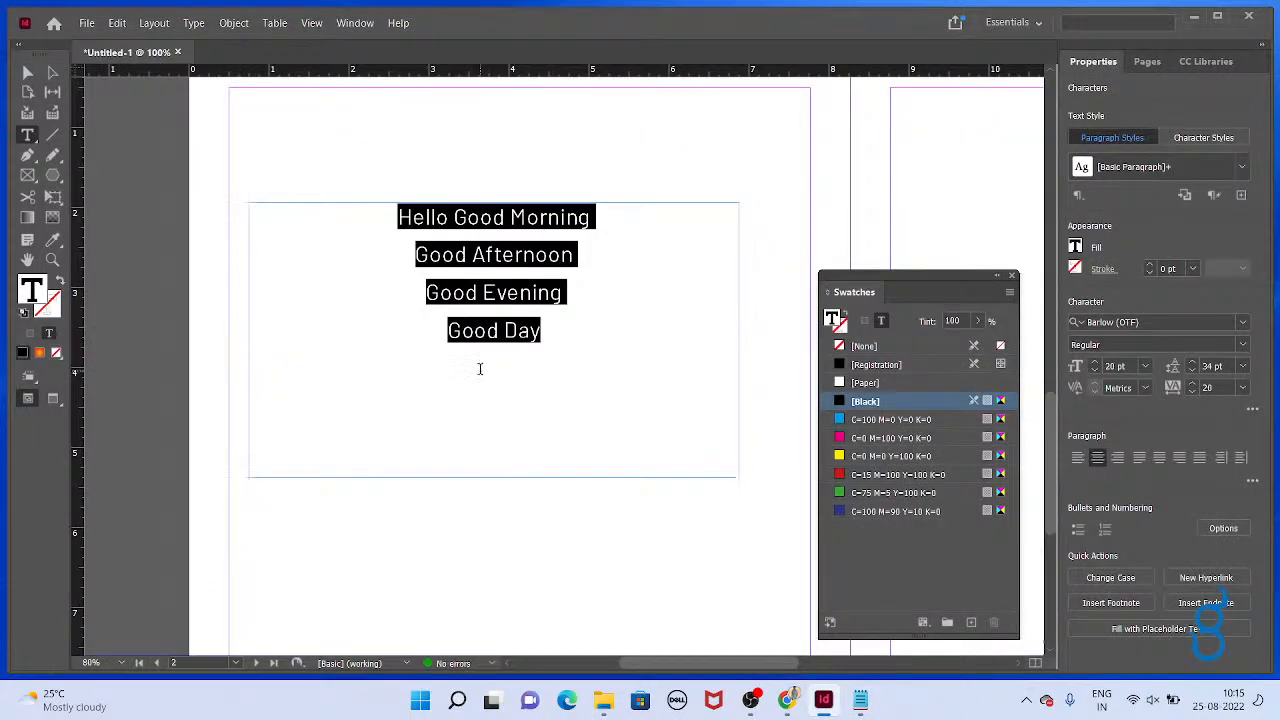
pyautogui.hotkey('ctrl', 'shift', 'r')
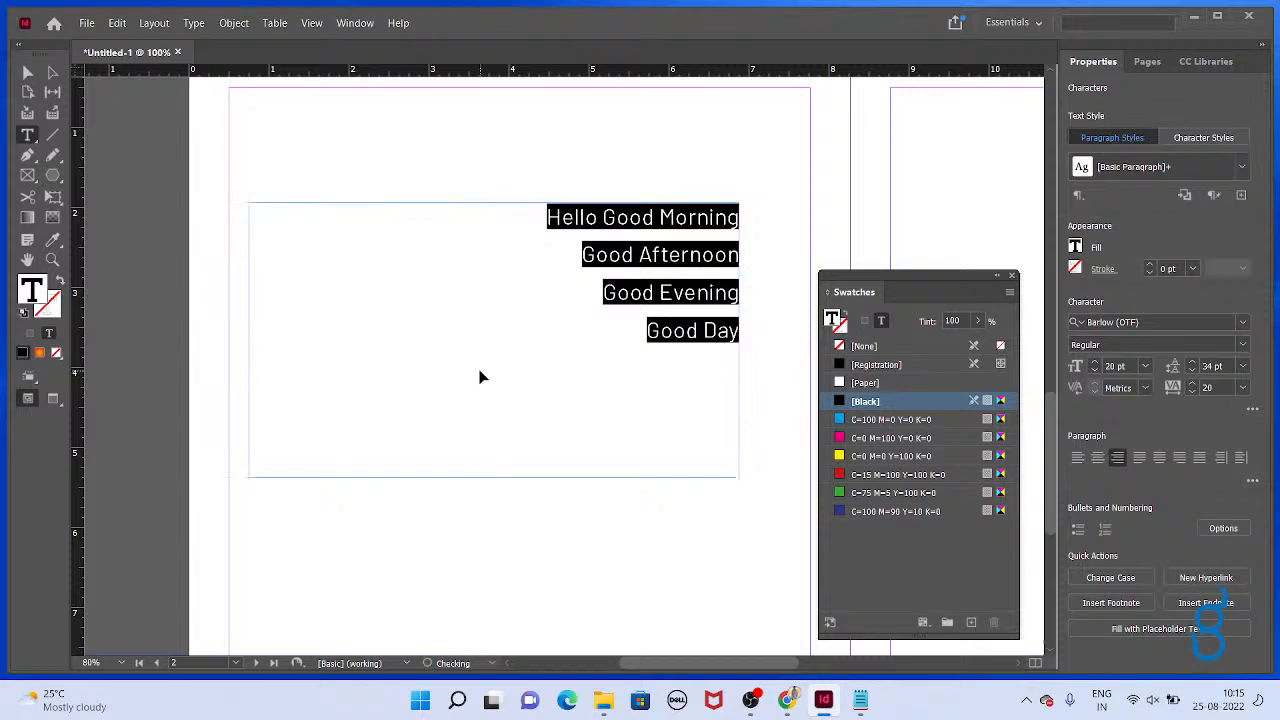
pyautogui.hotkey('ctrl', 'shift', 'l')
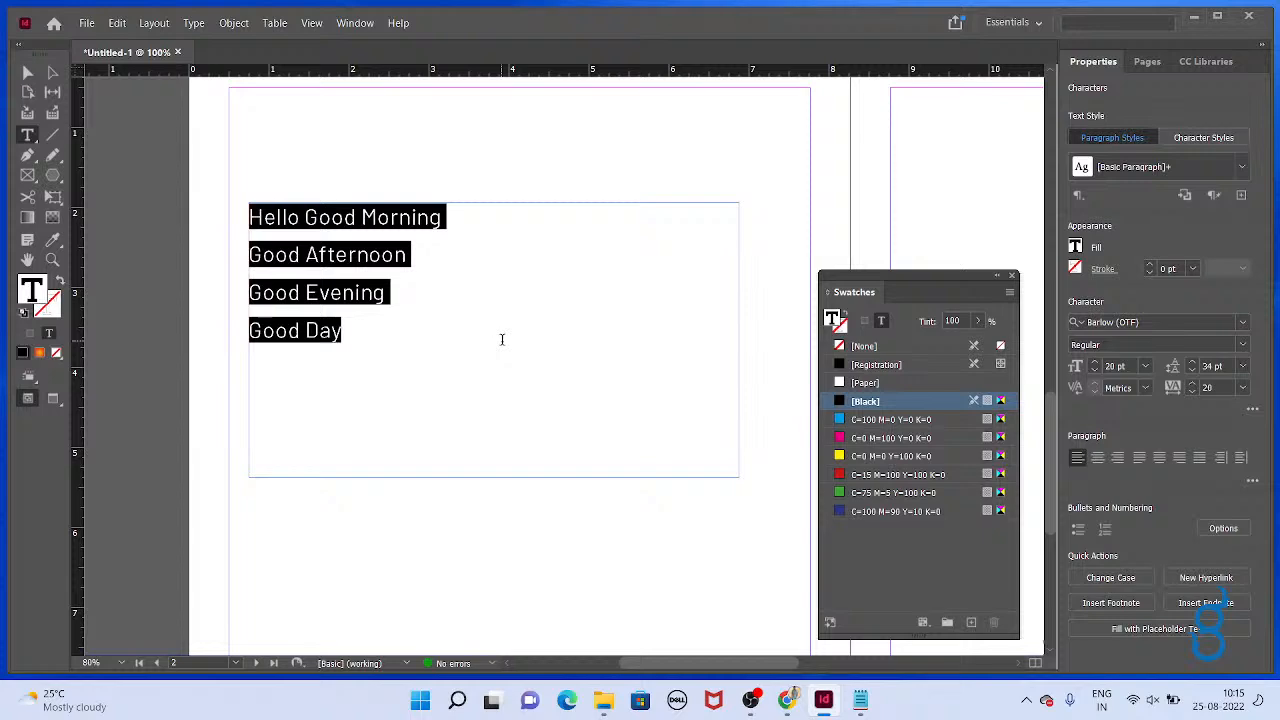
pyautogui.press('Escape')
# Open Chrome from the desktop, search Google for "loremipsum" and open the Lipsum generator site.
pyautogui.press('super+d')
pyautogui.doubleClick(31, 195)
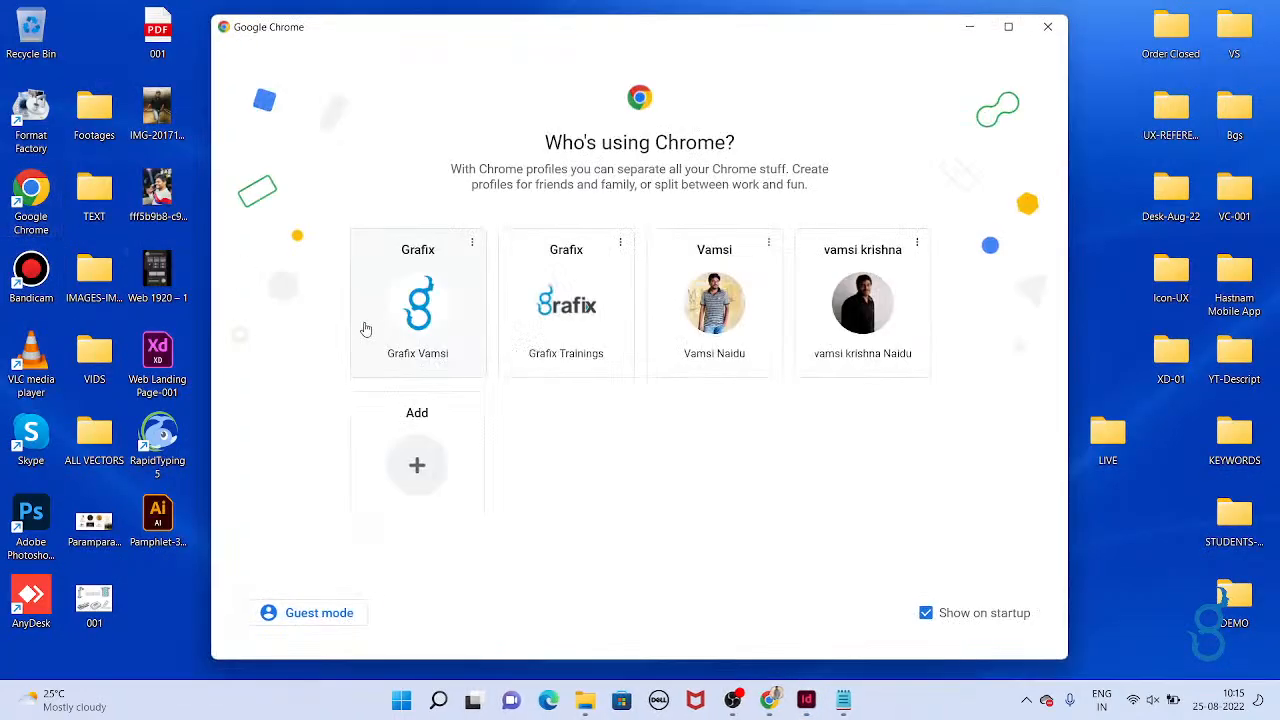
pyautogui.click(757, 303)
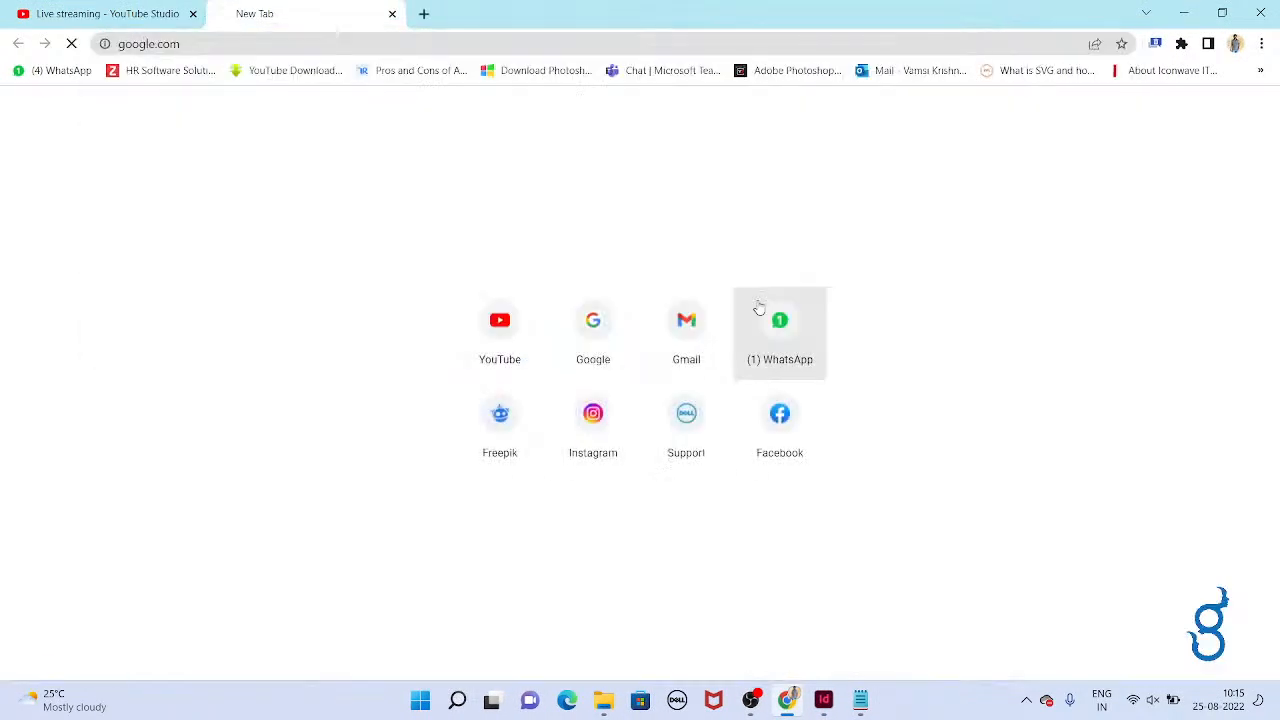
pyautogui.write('loremipsum')
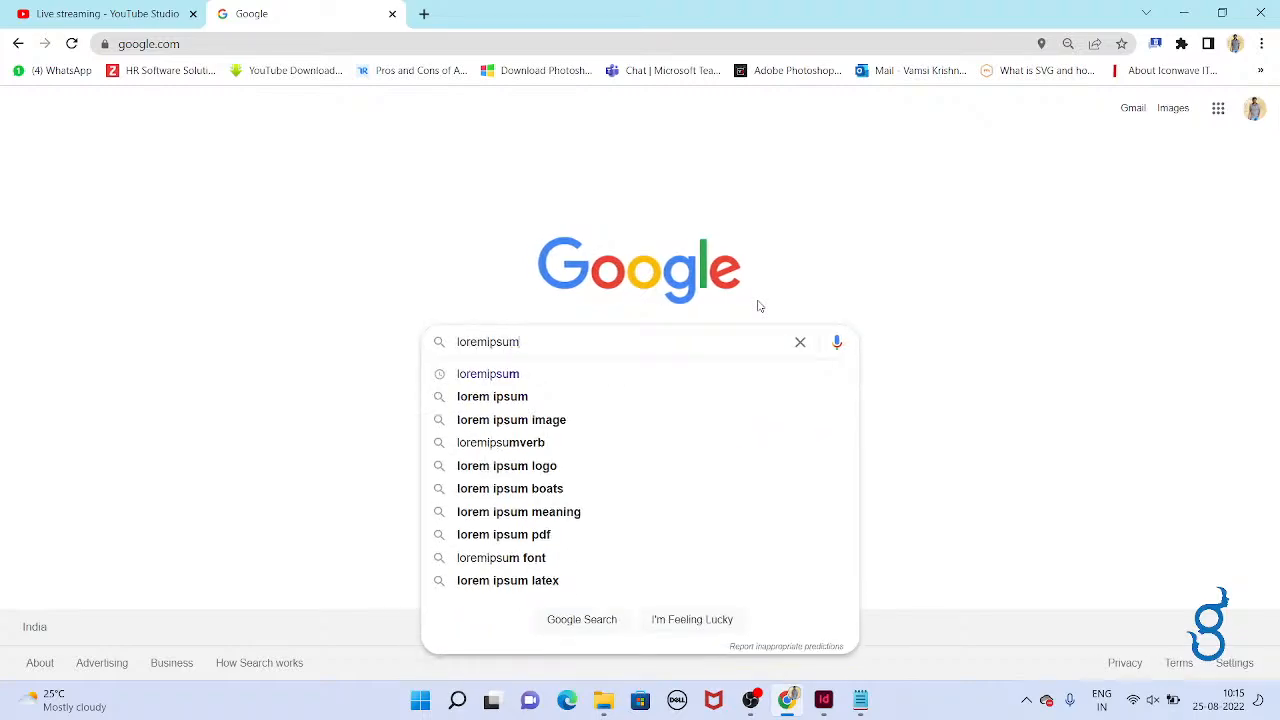
pyautogui.press('Return')
pyautogui.click(218, 313)
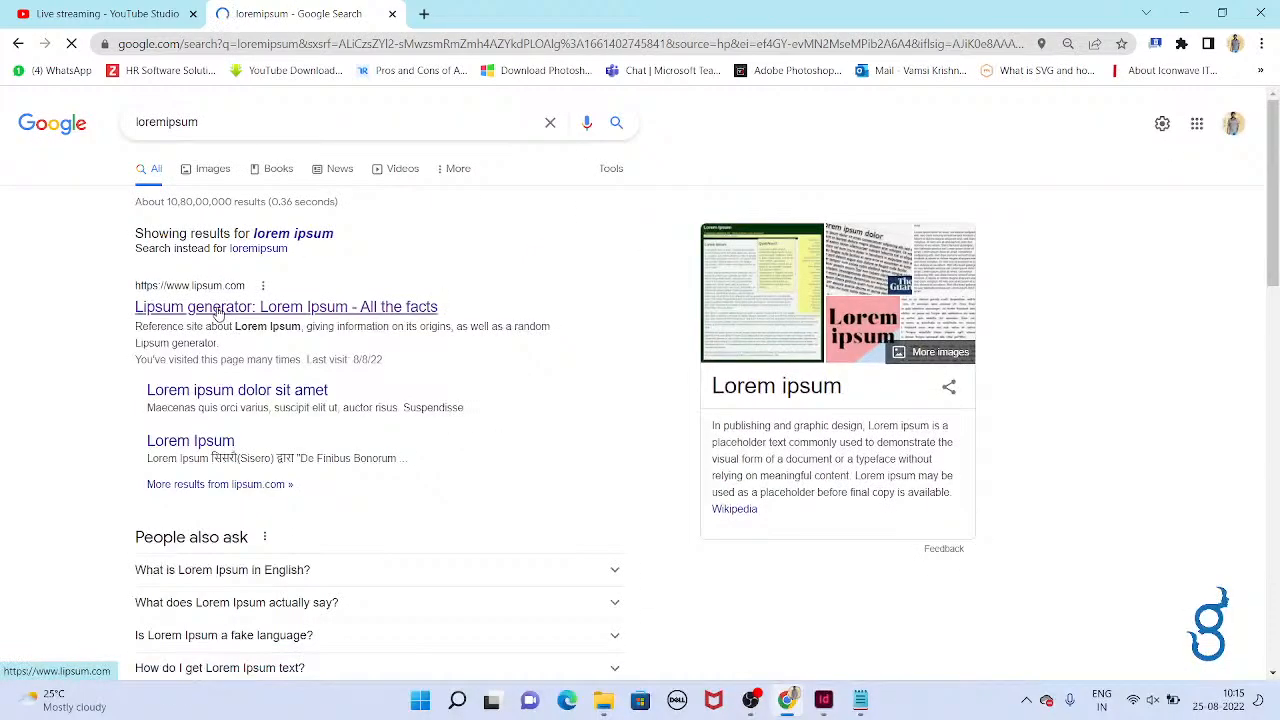
# Copy the "What is Lorem Ipsum?" paragraph and, back in InDesign, fit the greeting frame's height to its text.
pyautogui.moveTo(622, 567); pyautogui.dragTo(257, 425)
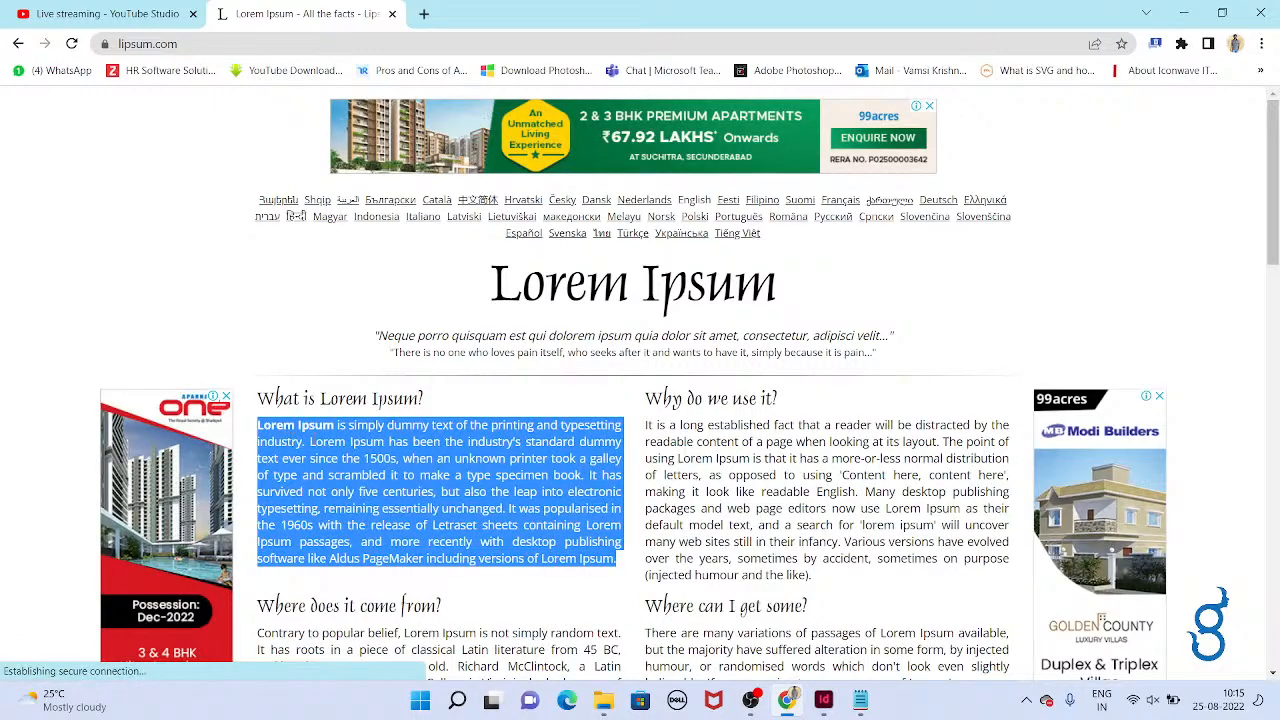
pyautogui.hotkey('alt', 'Tab')
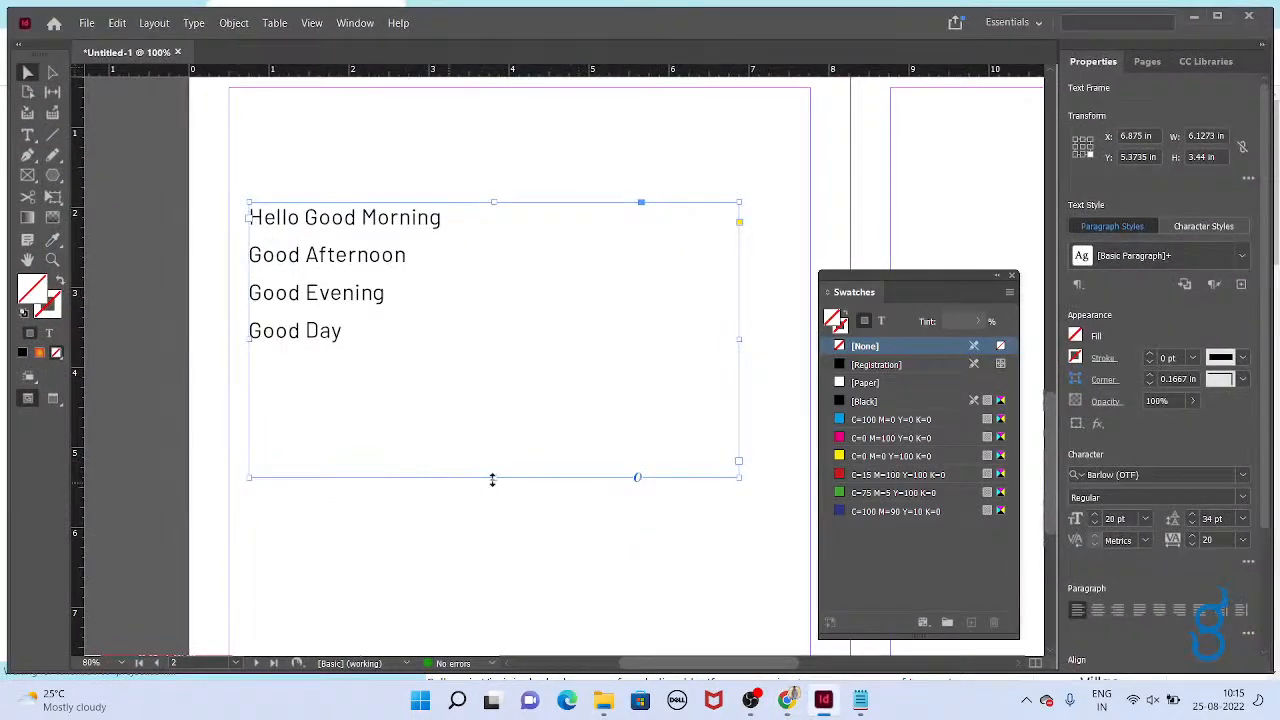
pyautogui.doubleClick(492, 478)
# Draw a text frame about 6.36 in by 2.9 in below the greeting text and paste the copied paragraph into it.
pyautogui.click(28, 135)
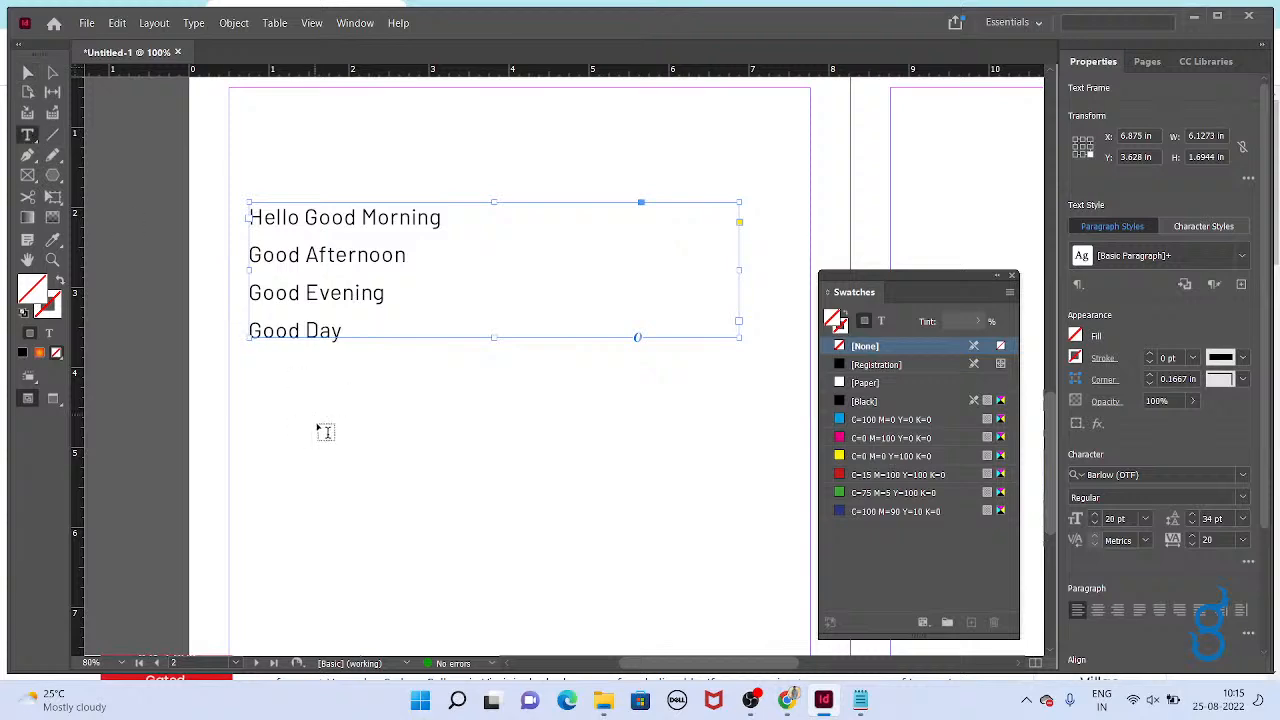
pyautogui.moveTo(249, 369); pyautogui.dragTo(757, 600)
pyautogui.hotkey('ctrl', 'v')
# Select all the pasted text, increase and decrease its font size several times, finish at 16 pt and leave text editing.
pyautogui.hotkey('ctrl', 'a')
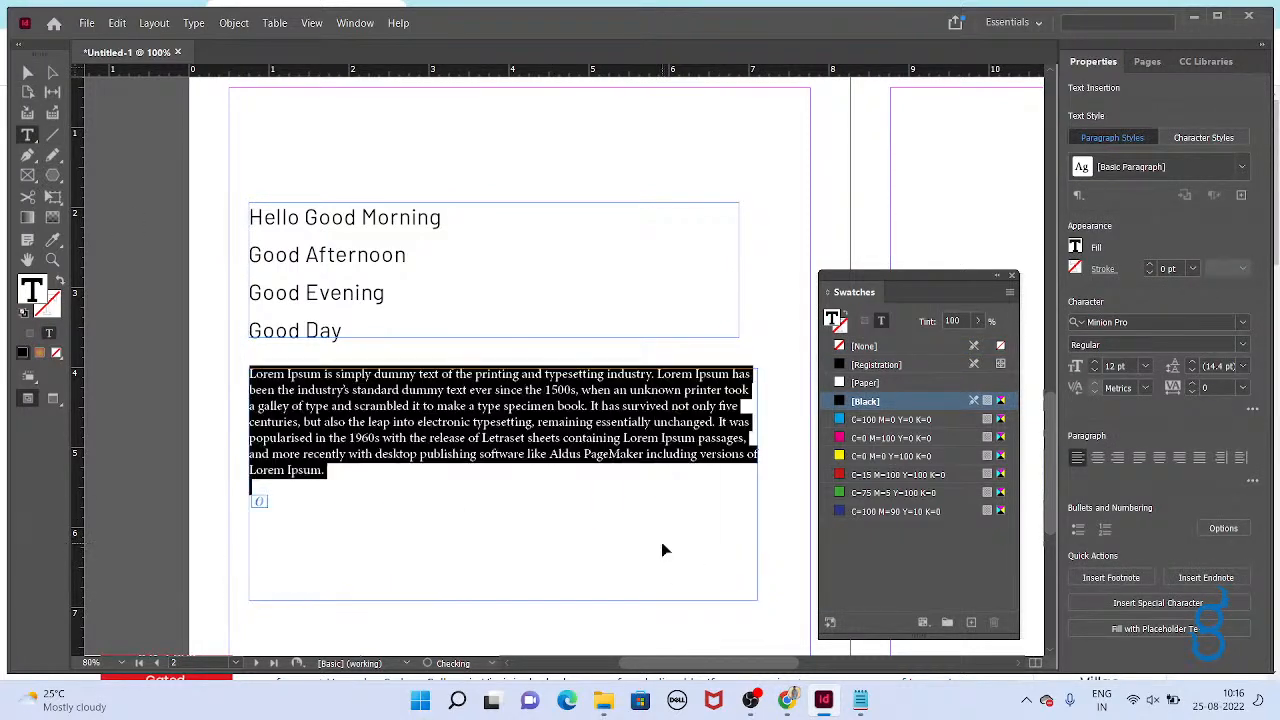
pyautogui.hotkey('ctrl', 'shift', '.')
pyautogui.hotkey('ctrl', 'shift', '.')
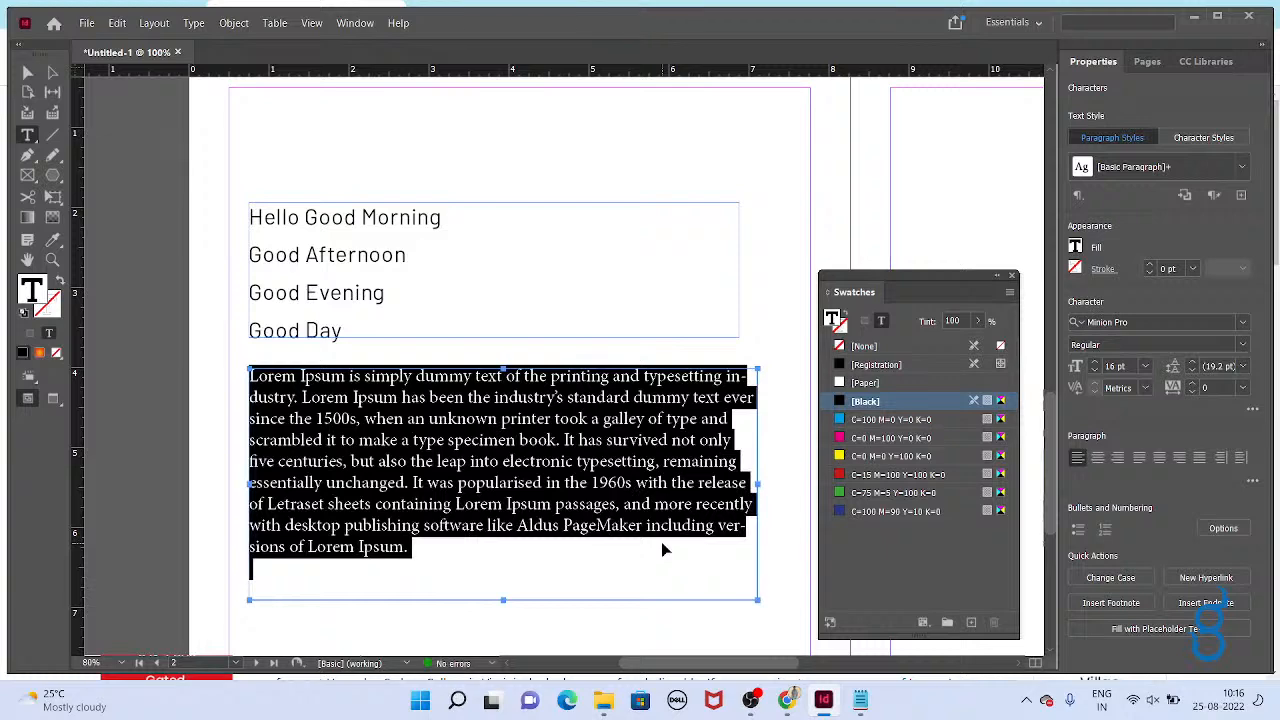
pyautogui.hotkey('ctrl', 'shift', ',')
pyautogui.hotkey('ctrl', 'shift', ',')
pyautogui.hotkey('ctrl', 'shift', ',')
pyautogui.hotkey('ctrl', 'shift', '.')
pyautogui.hotkey('ctrl', 'shift', '.')
pyautogui.hotkey('ctrl', 'shift', '.')
pyautogui.hotkey('ctrl', 'shift', ',')
pyautogui.hotkey('ctrl', 'shift', ',')
pyautogui.hotkey('ctrl', 'shift', ',')
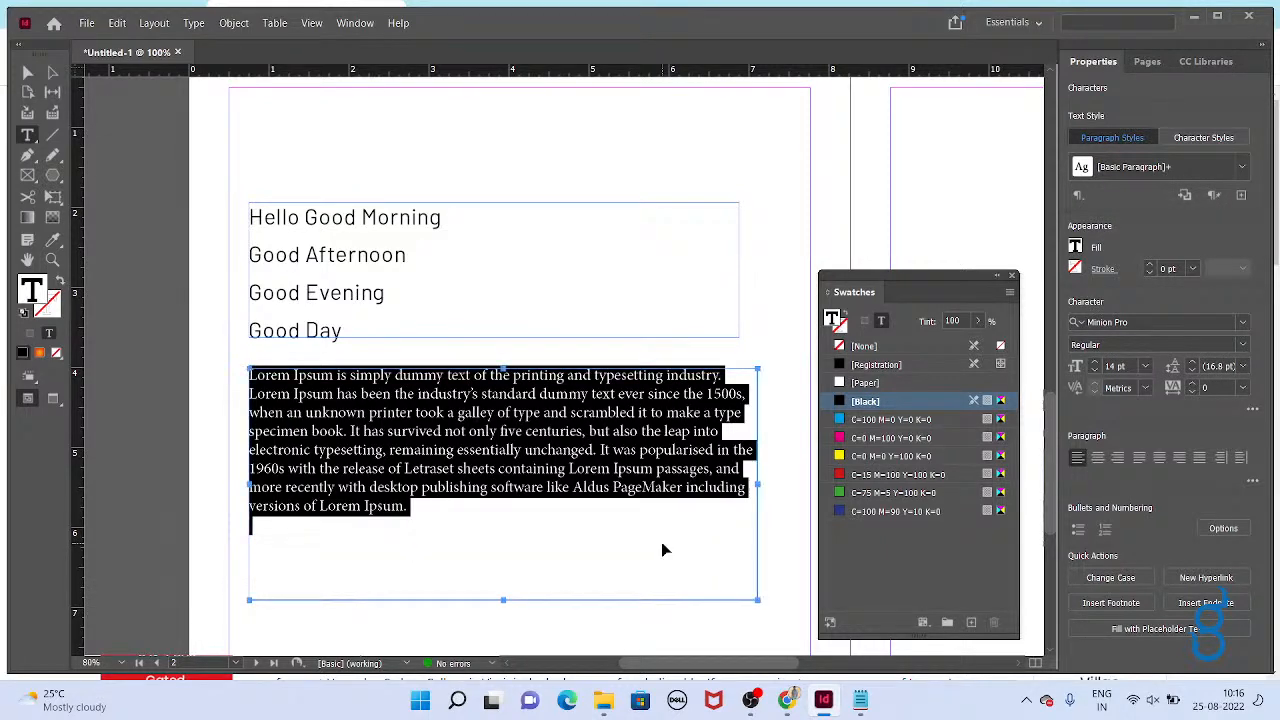
pyautogui.hotkey('ctrl', 'shift', '.')
pyautogui.press('Escape')
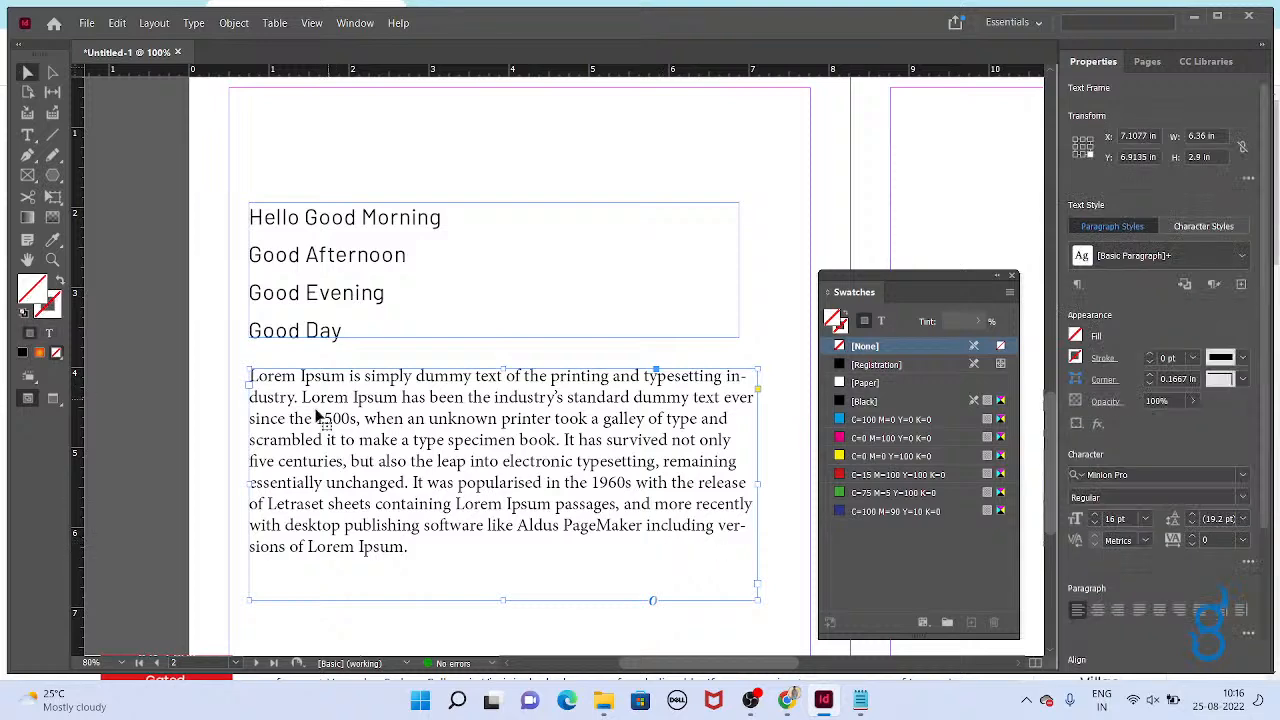
# Justify the whole Lorem Ipsum paragraph with its last line aligned left, and leave text editing.
pyautogui.click(242, 415)
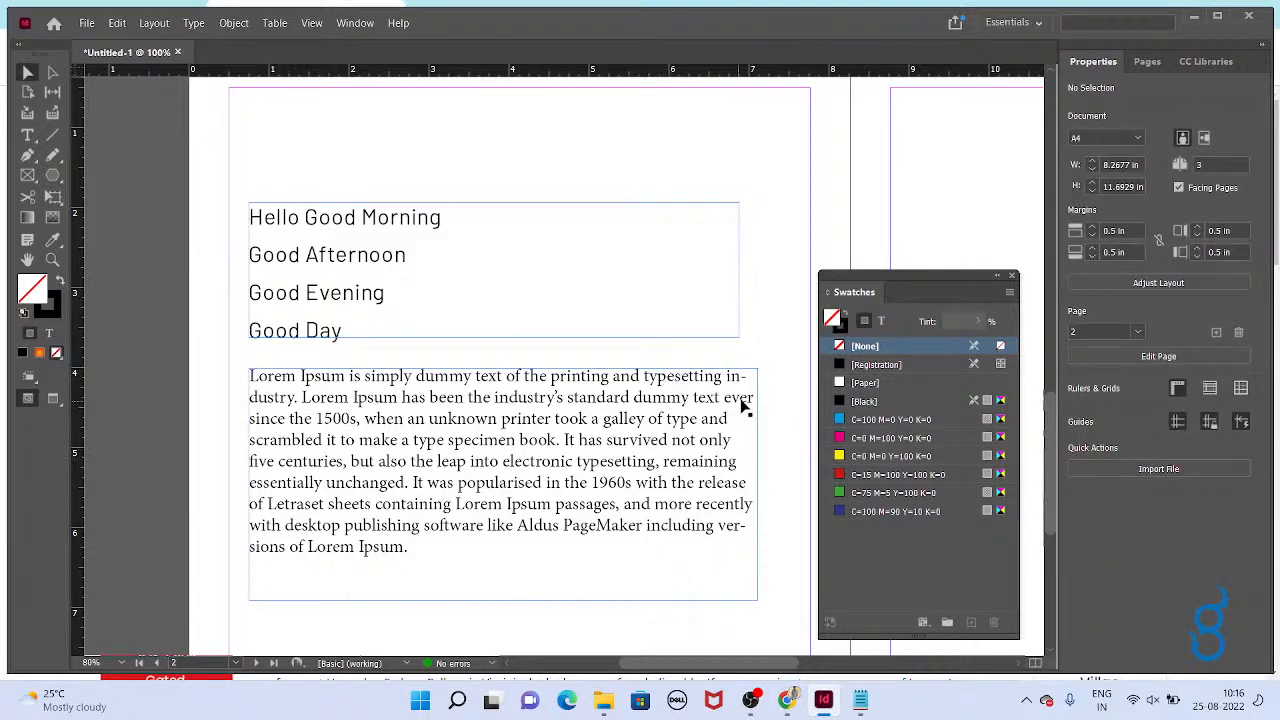
pyautogui.doubleClick(728, 480)
pyautogui.hotkey('ctrl', 'a')
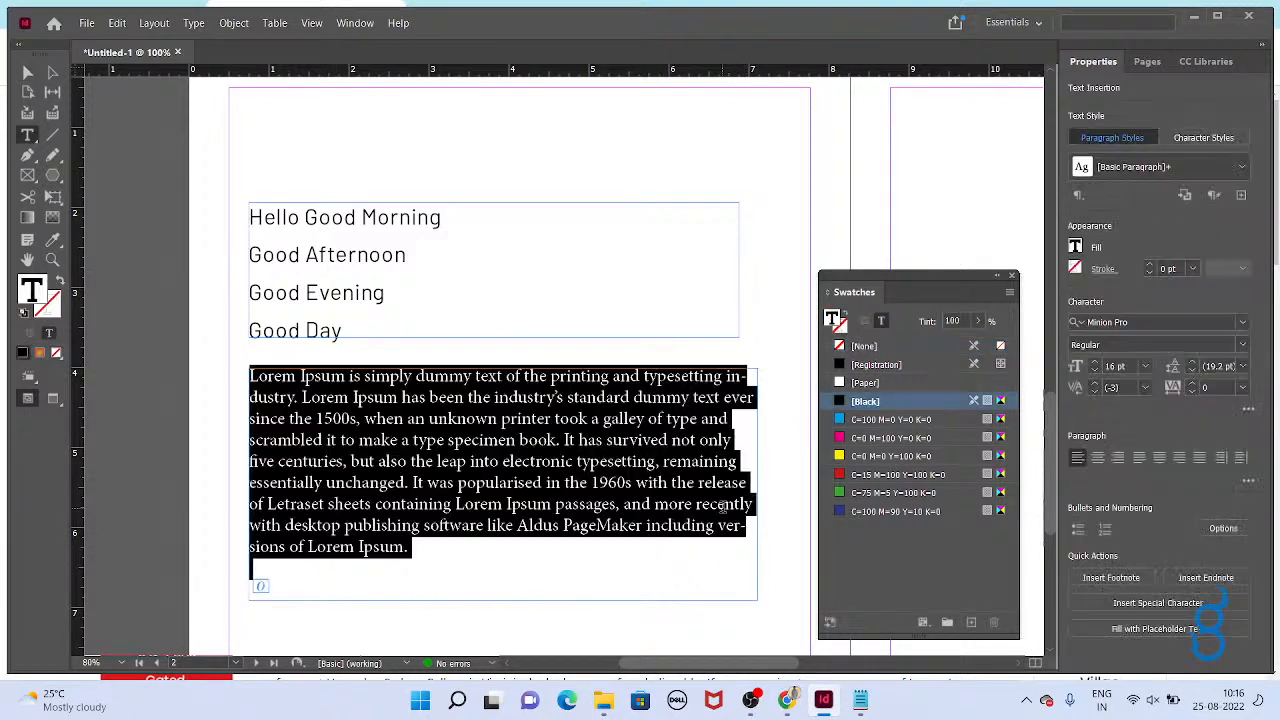
pyautogui.hotkey('ctrl', 'shift', 'j')
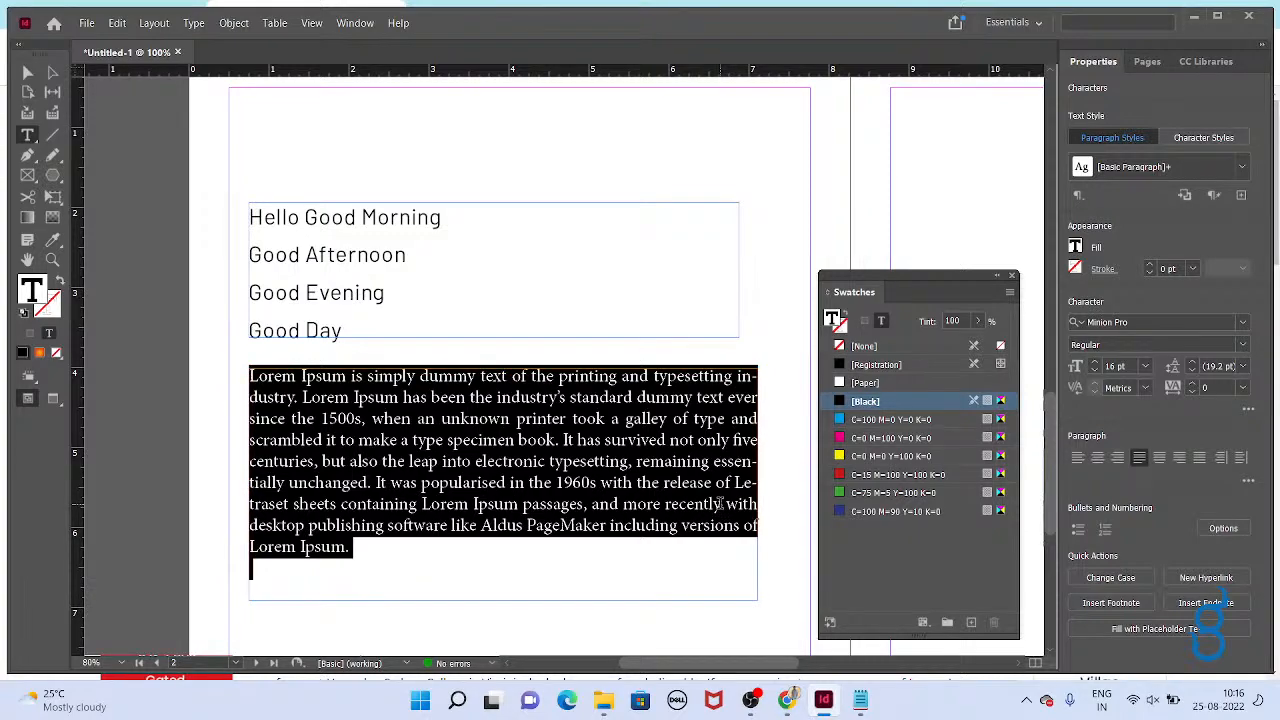
pyautogui.press('Escape')
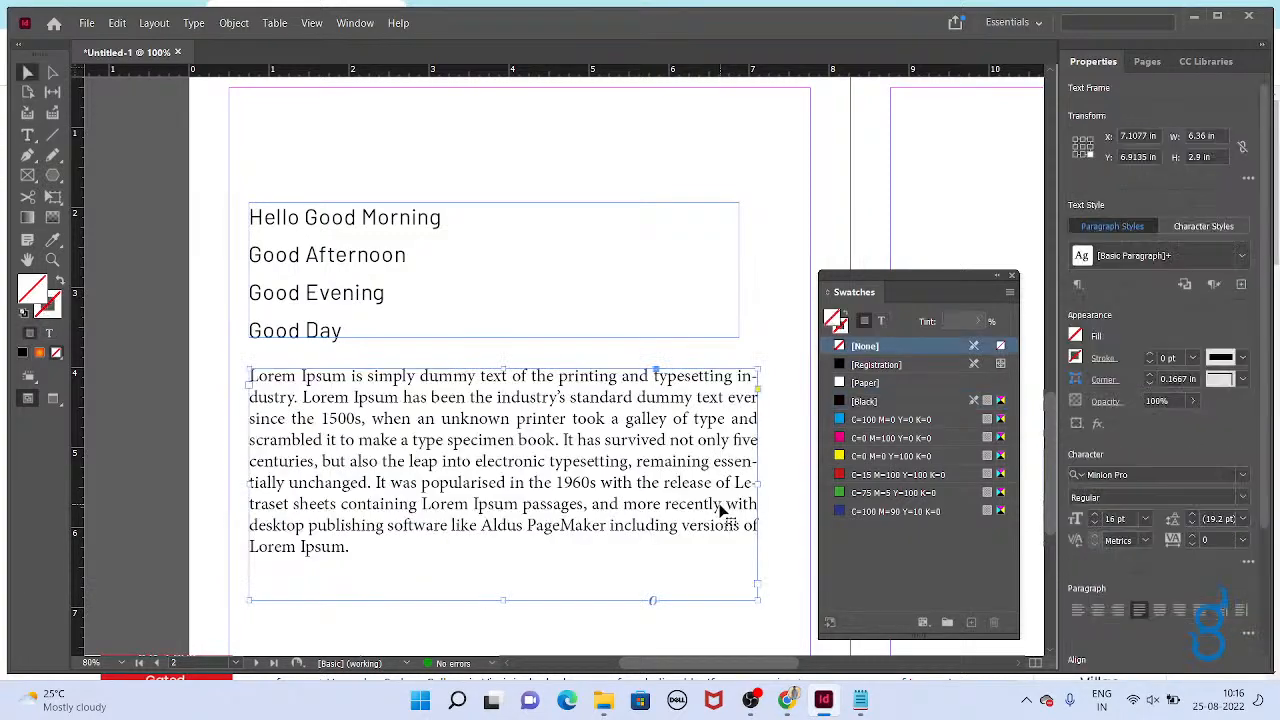
# In the Notepad notes, highlight the four alignment shortcut lines and remove the extra blank line between the leading and tracking shortcuts.
pyautogui.hotkey('alt', 'Tab')
pyautogui.hotkey('alt', 'Tab')
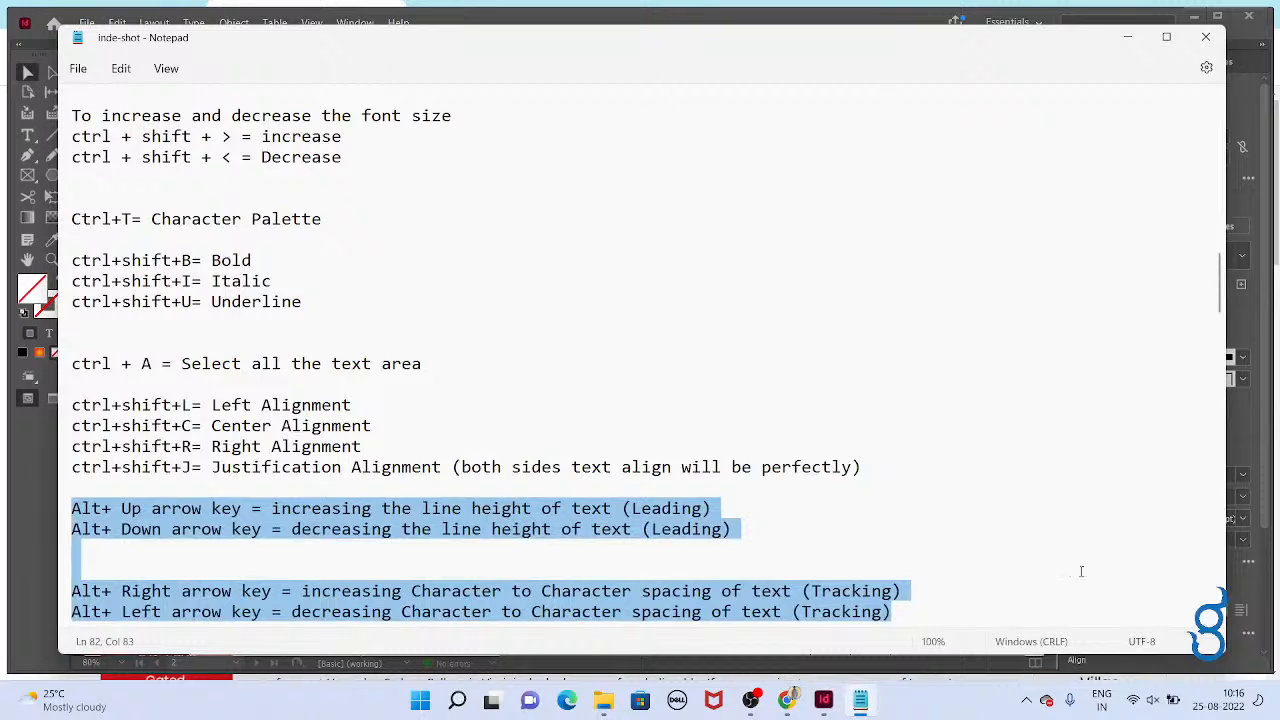
pyautogui.moveTo(872, 467); pyautogui.dragTo(58, 403)
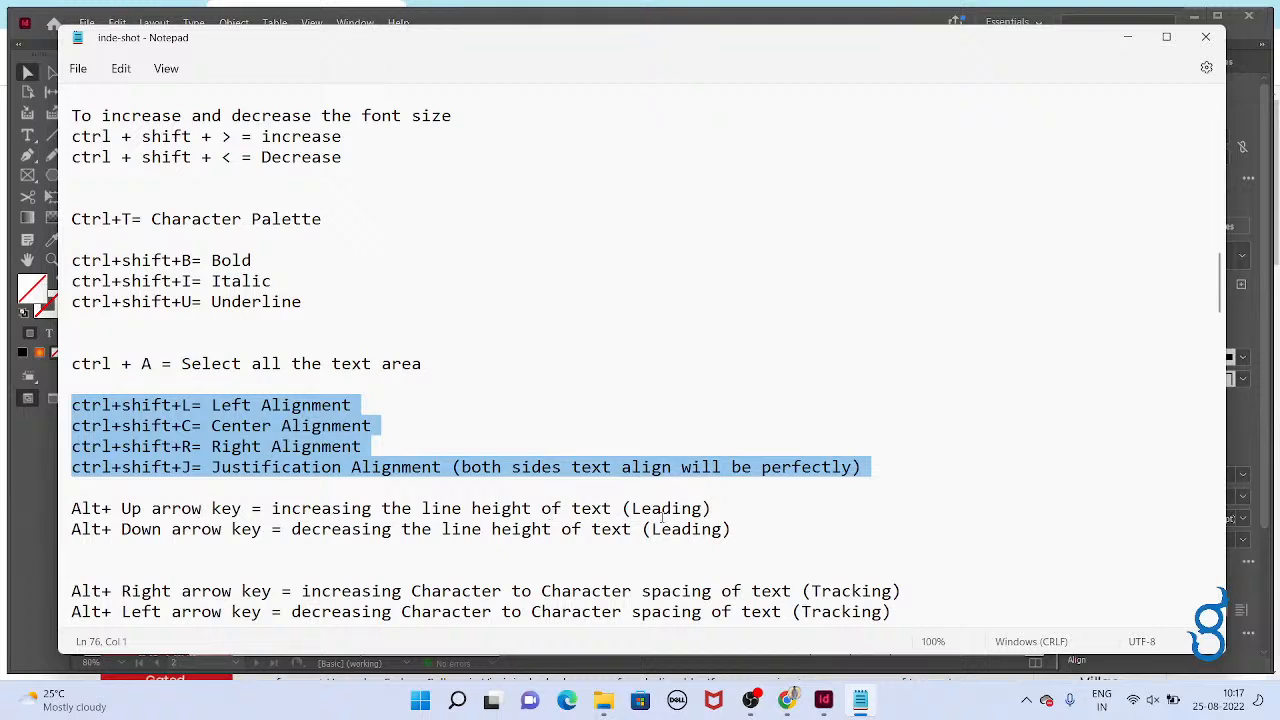
pyautogui.click(209, 554)
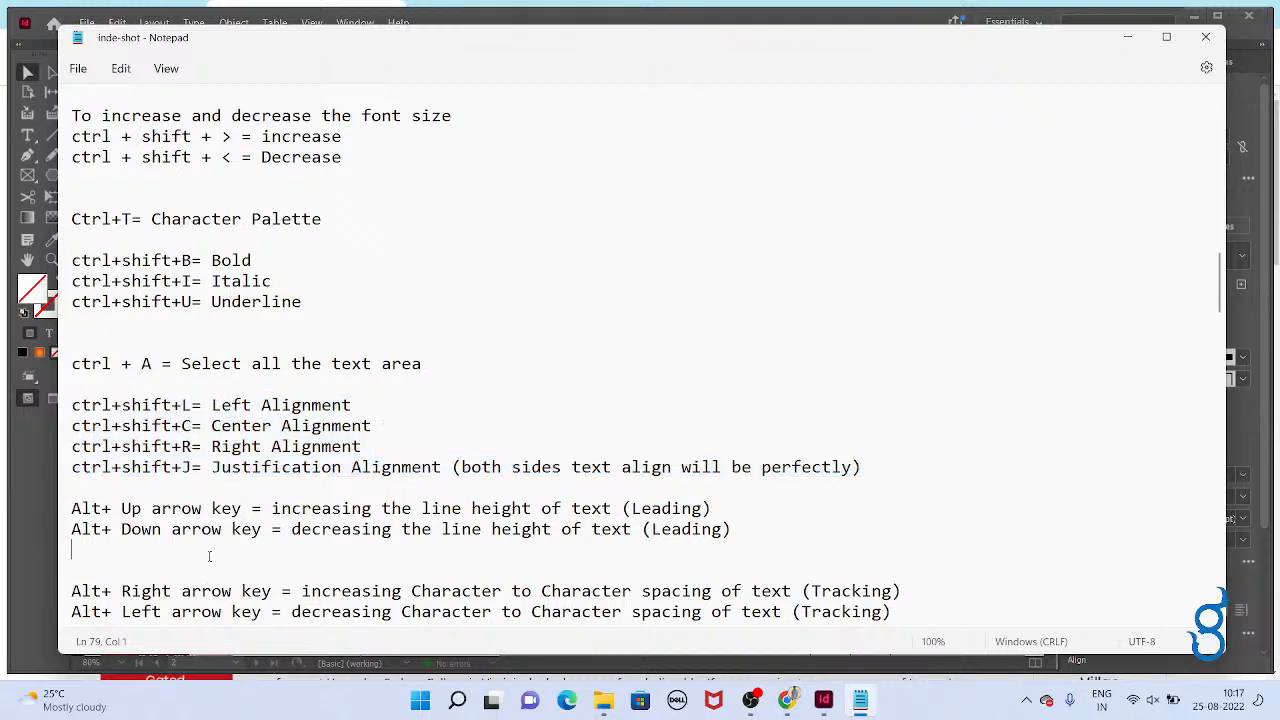
pyautogui.press('BackSpace')
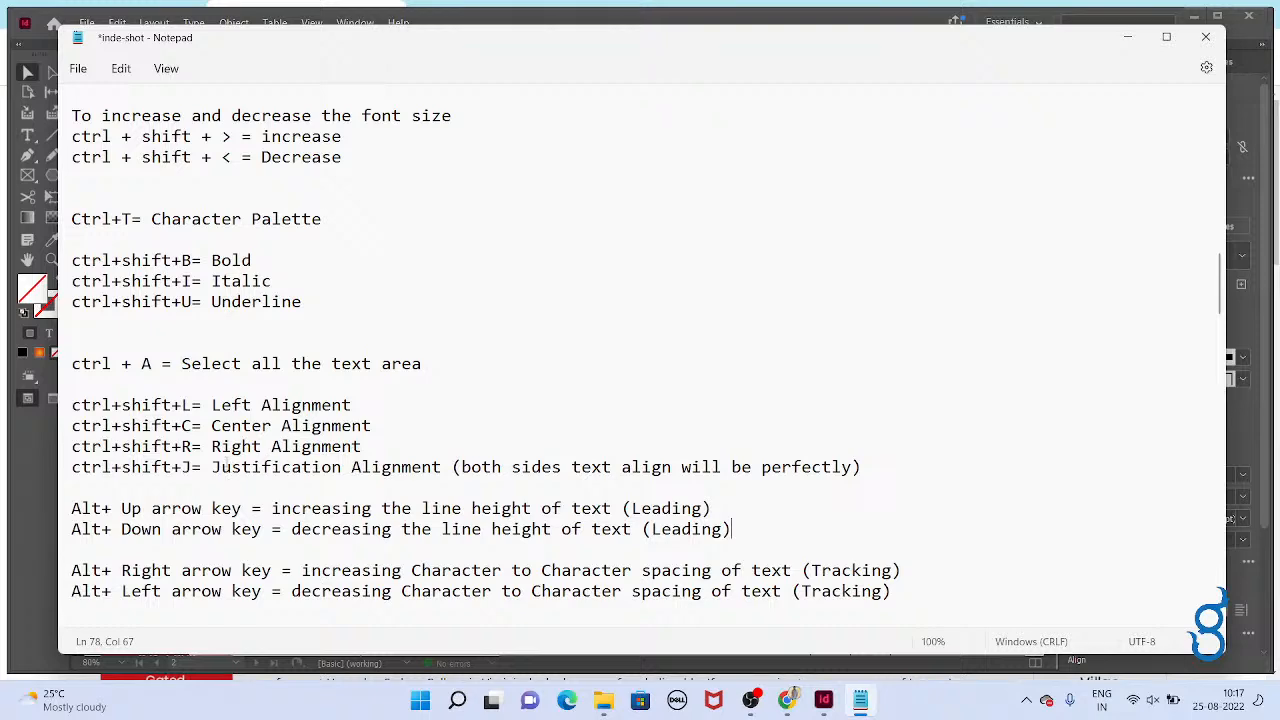
# Back in InDesign, select all text in the Lorem Ipsum frame and in the greeting frame, leaving text editing each time.
pyautogui.hotkey('alt', 'Tab')
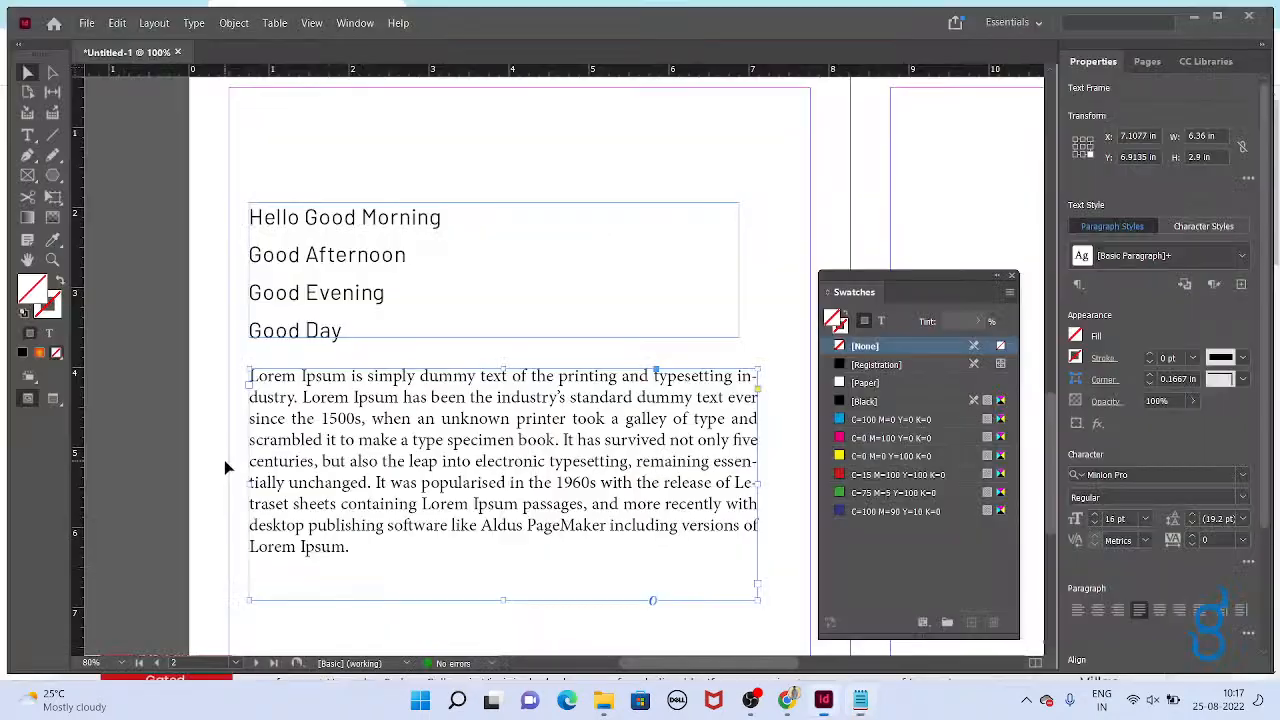
pyautogui.click(29, 138)
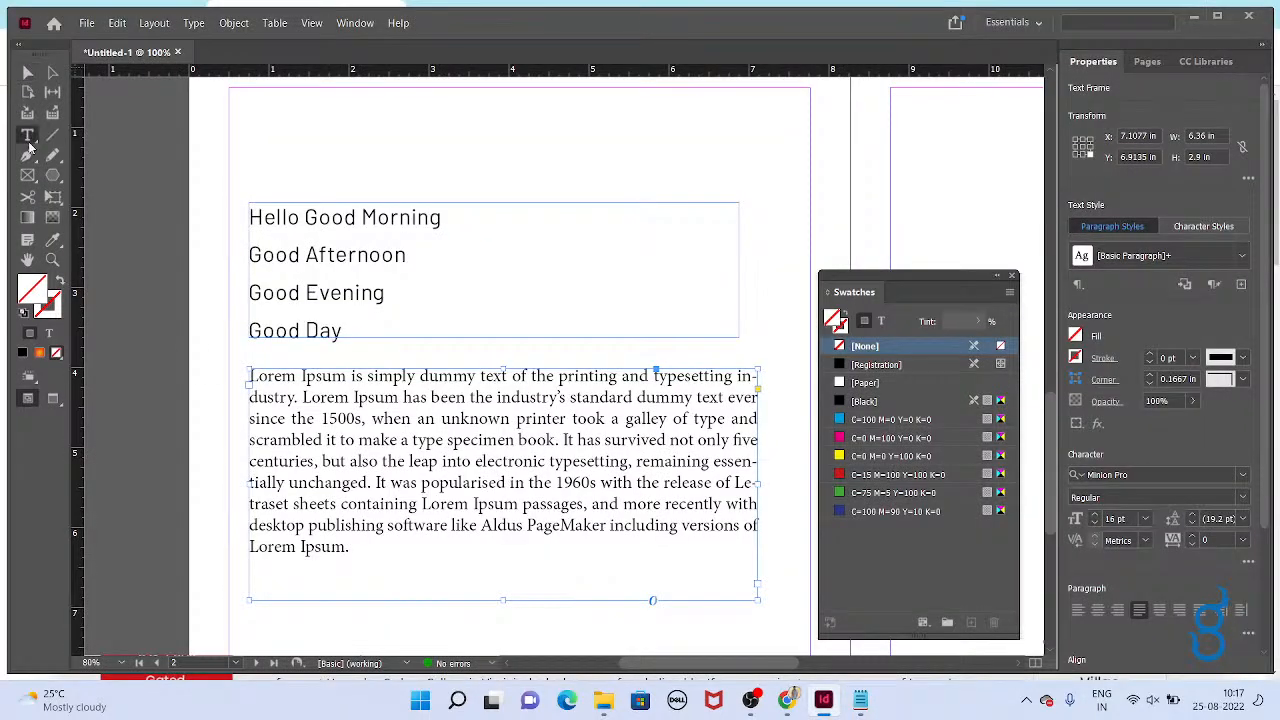
pyautogui.click(103, 160)
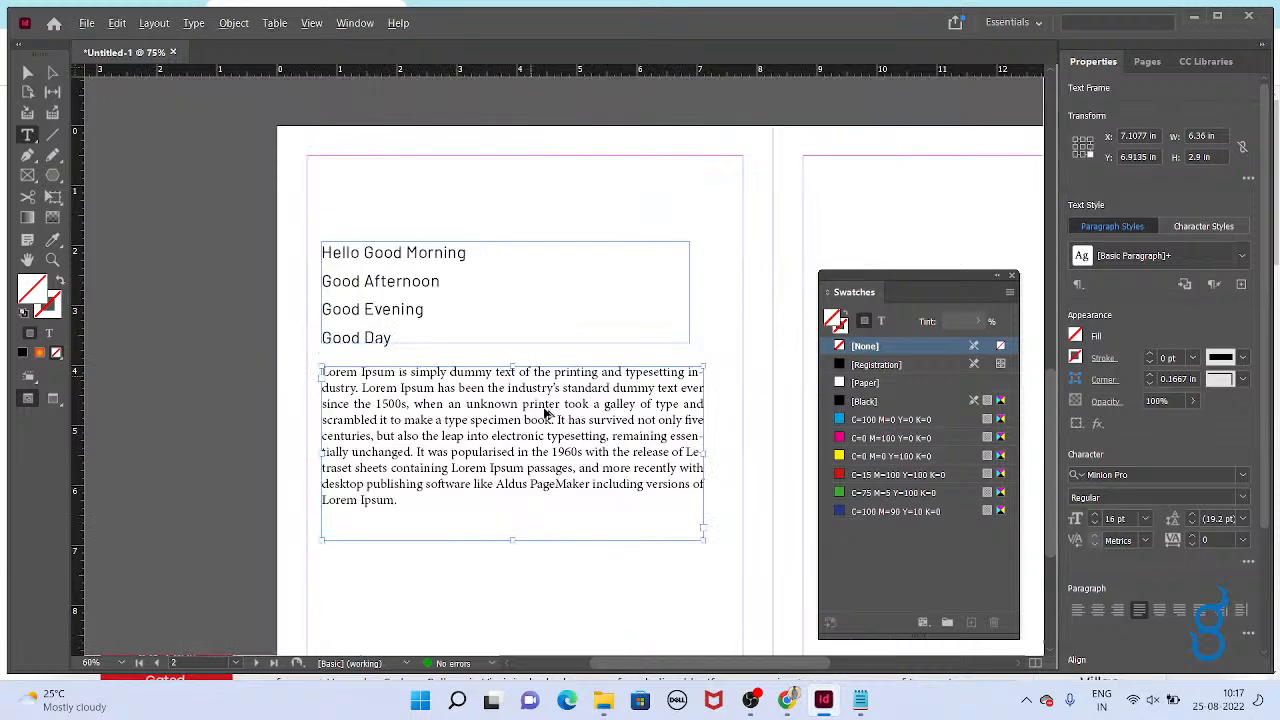
pyautogui.click(569, 441)
pyautogui.hotkey('ctrl', 'a')
pyautogui.press('Escape')
pyautogui.doubleClick(357, 238)
pyautogui.hotkey('ctrl', 'a')
pyautogui.press('Escape')
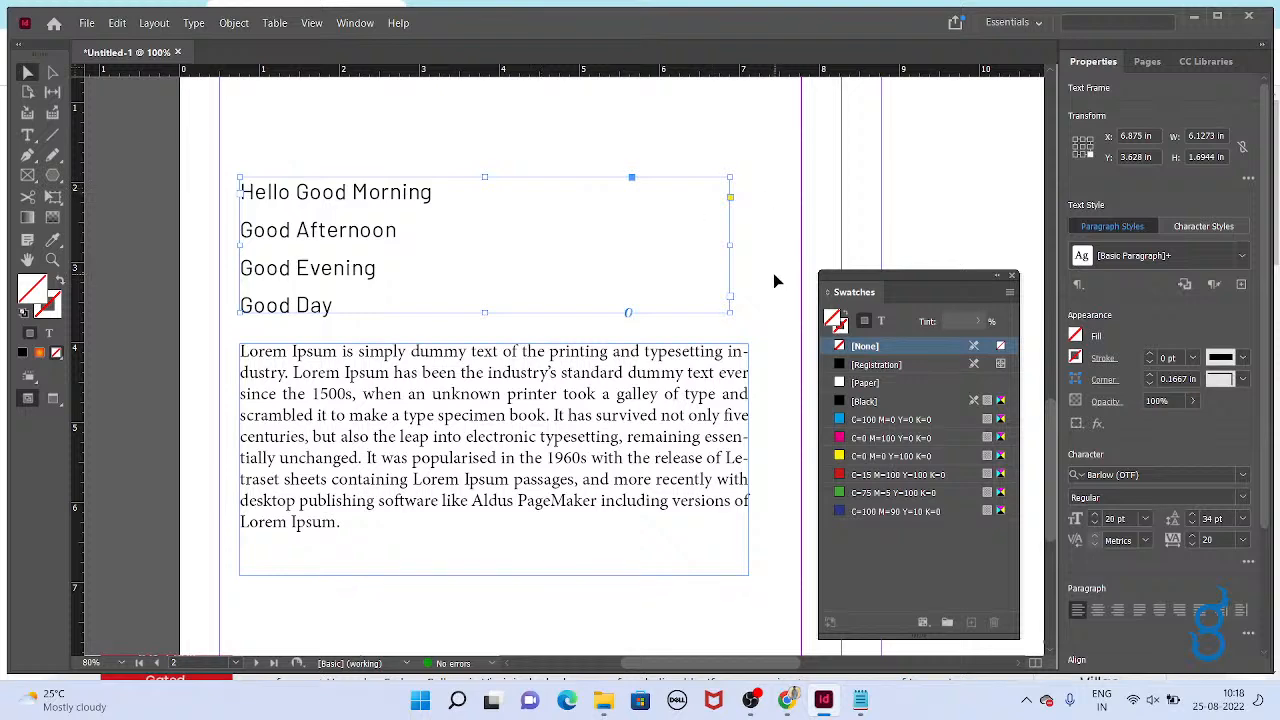
# Lengthen the Lorem Ipsum frame to 3.56 in, shorten it to 3.26 in and fit its height to the content.
pyautogui.click(491, 575)
pyautogui.moveTo(493, 576); pyautogui.dragTo(505, 628)
pyautogui.scroll(-3, 596, 550)
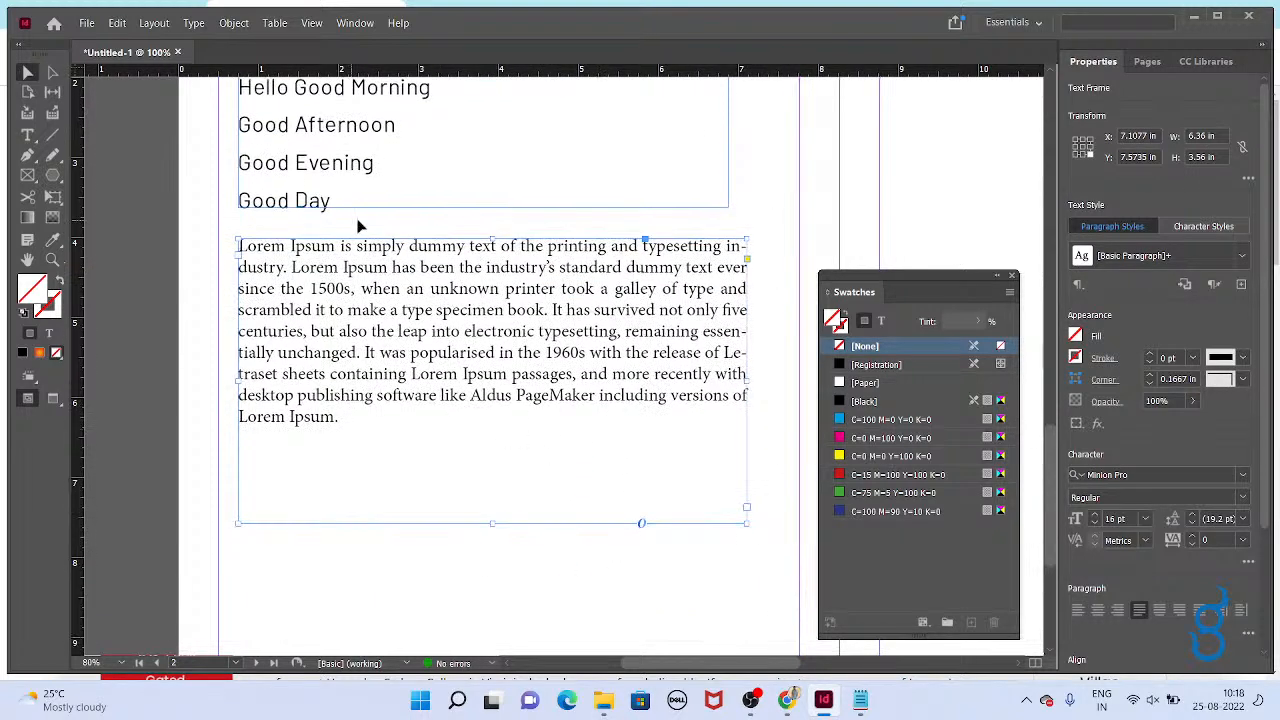
pyautogui.moveTo(491, 523); pyautogui.dragTo(492, 499)
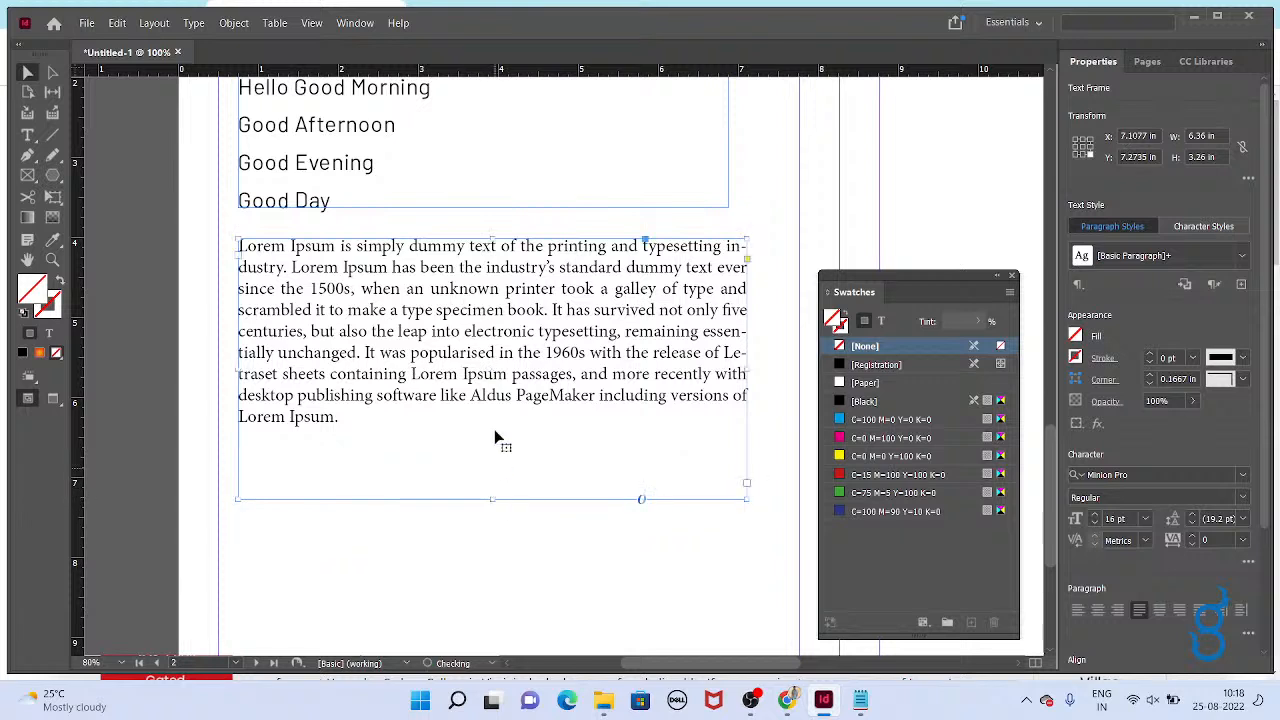
pyautogui.doubleClick(491, 499)
# Remove the empty line after the end of the Lorem Ipsum paragraph and leave text editing.
pyautogui.press('t')
pyautogui.click(366, 424)
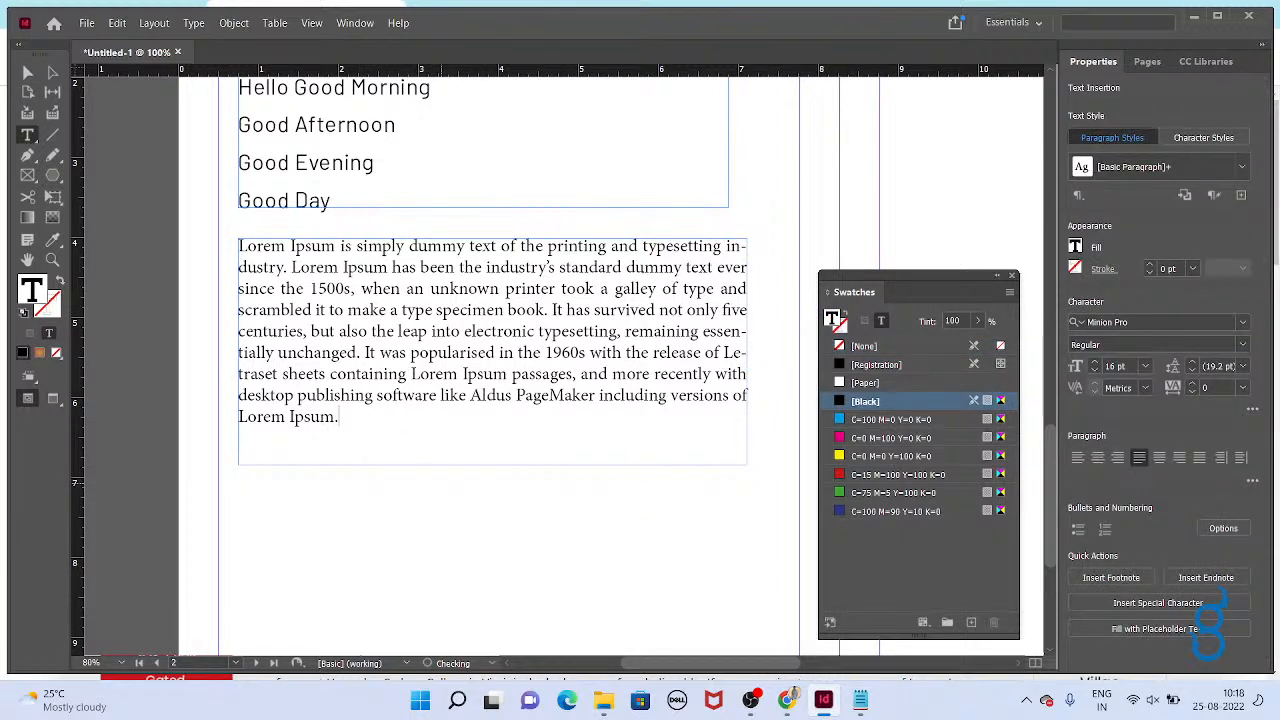
pyautogui.press('Escape')
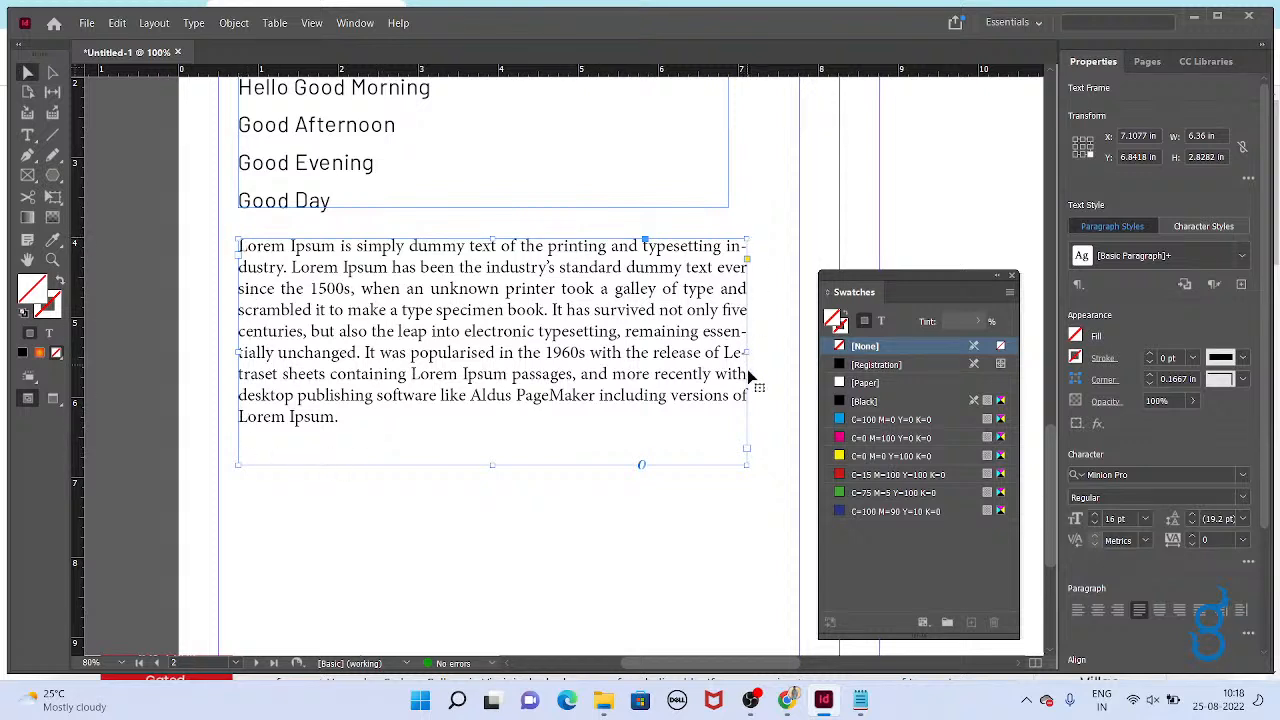
# Extend the Lorem Ipsum frame to 4.56 in high, and twice fit its height to the text and undo the fit.
pyautogui.moveTo(492, 464); pyautogui.dragTo(494, 602)
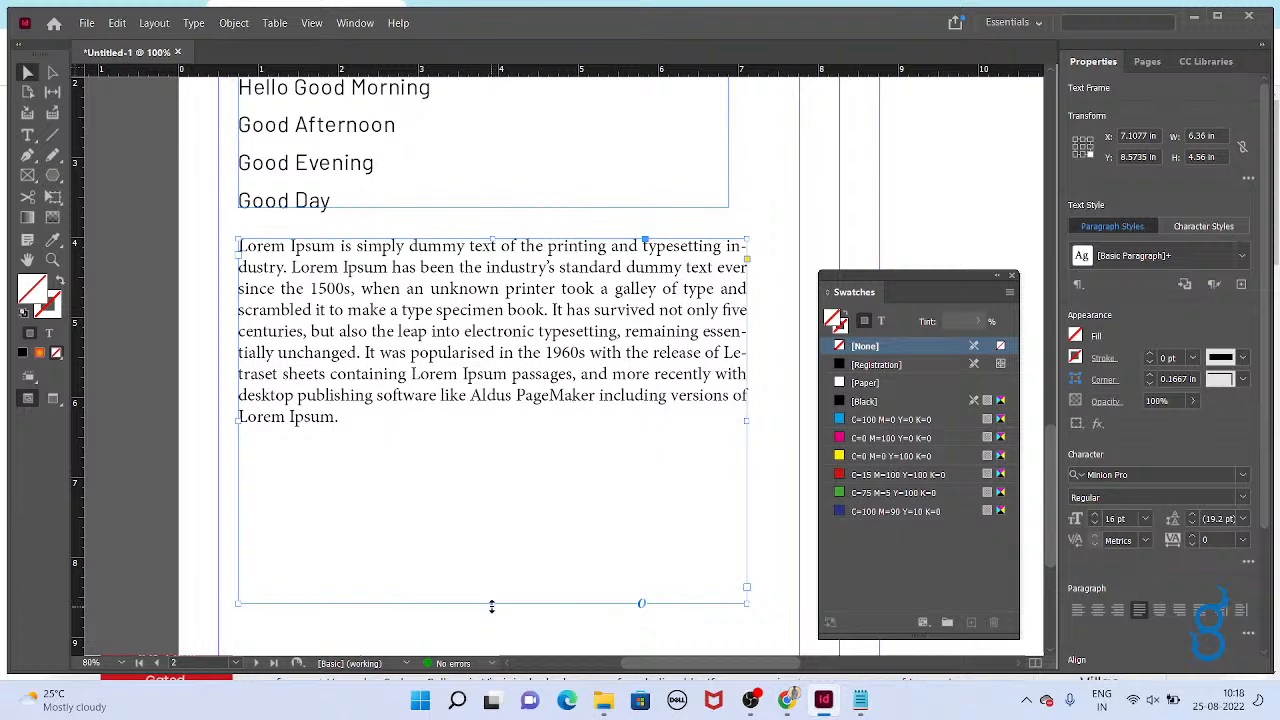
pyautogui.doubleClick(491, 604)
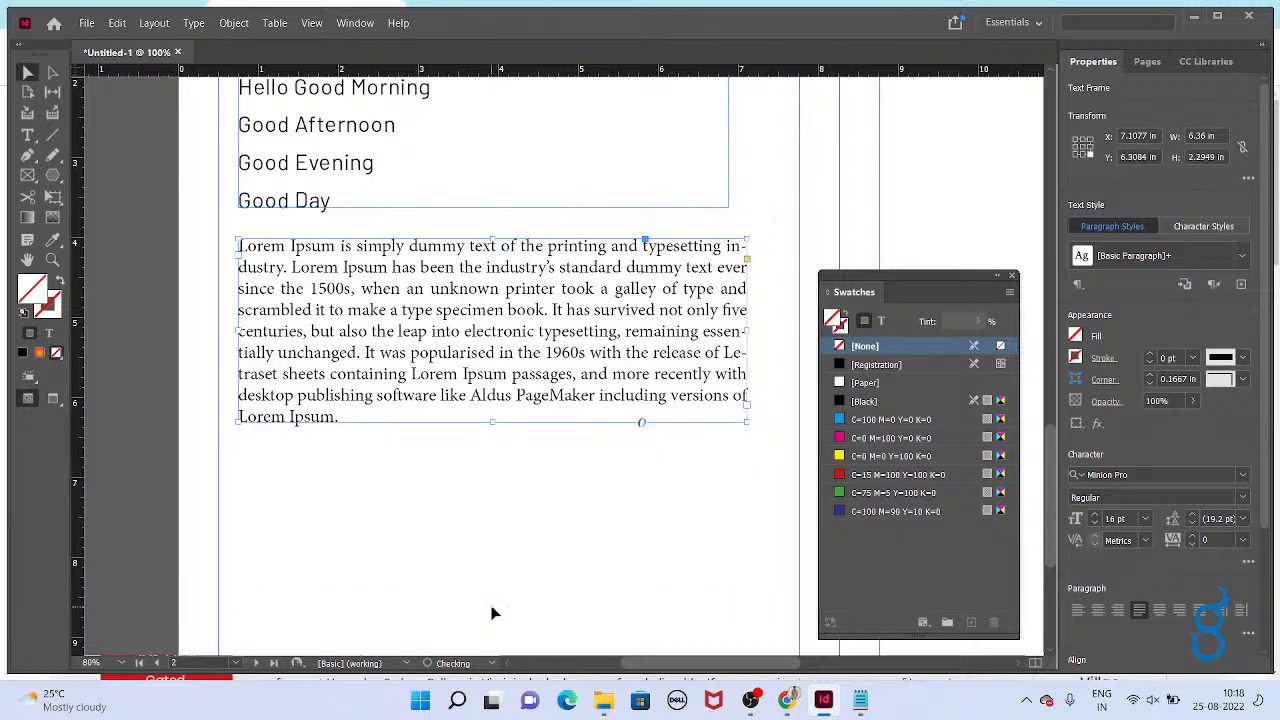
pyautogui.hotkey('ctrl', 'z')
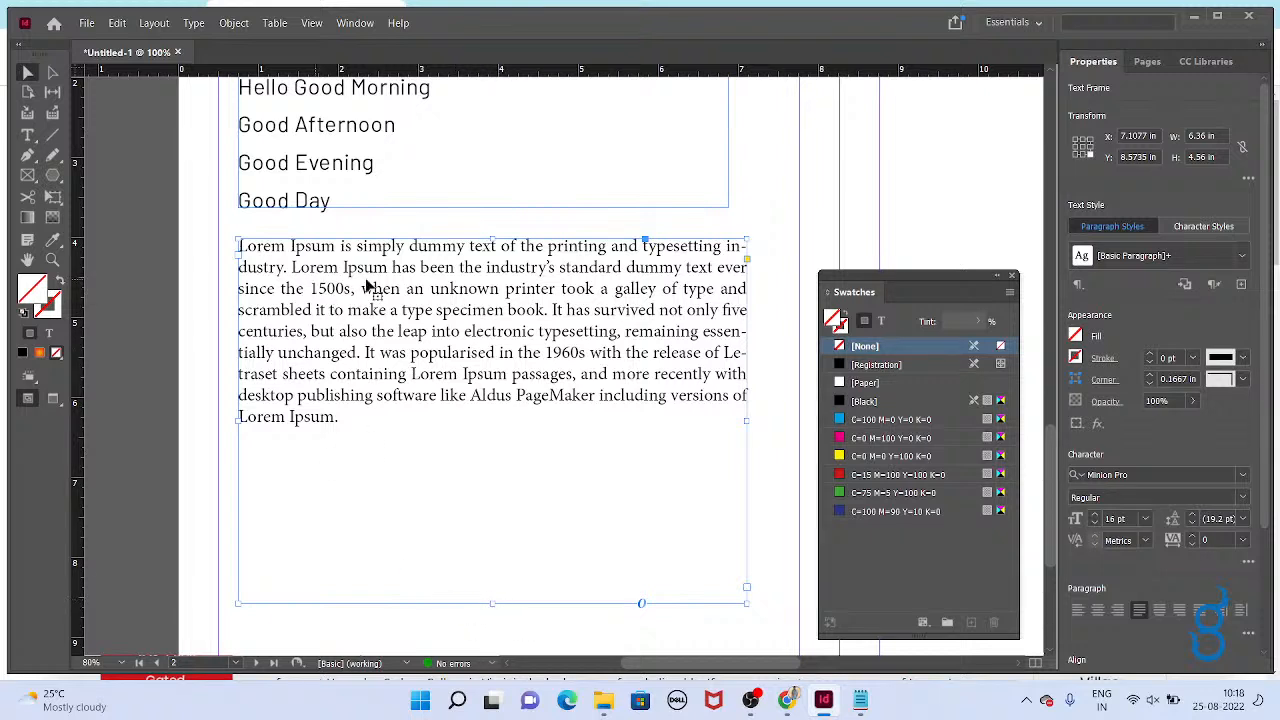
pyautogui.doubleClick(491, 603)
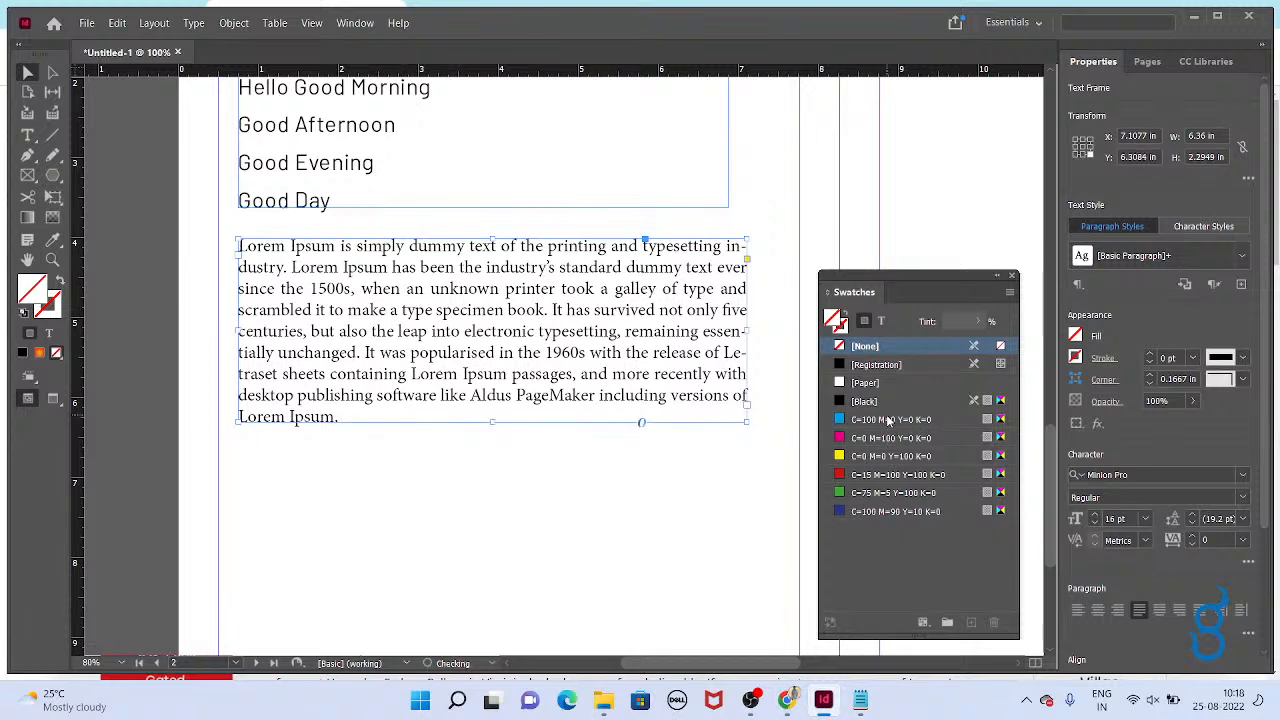
pyautogui.hotkey('ctrl', 'z')
# Look up the Fit Frame to Content command and its shortcut among the Lorem Ipsum frame's fitting options.
pyautogui.rightClick(627, 470)
pyautogui.moveTo(684, 468)
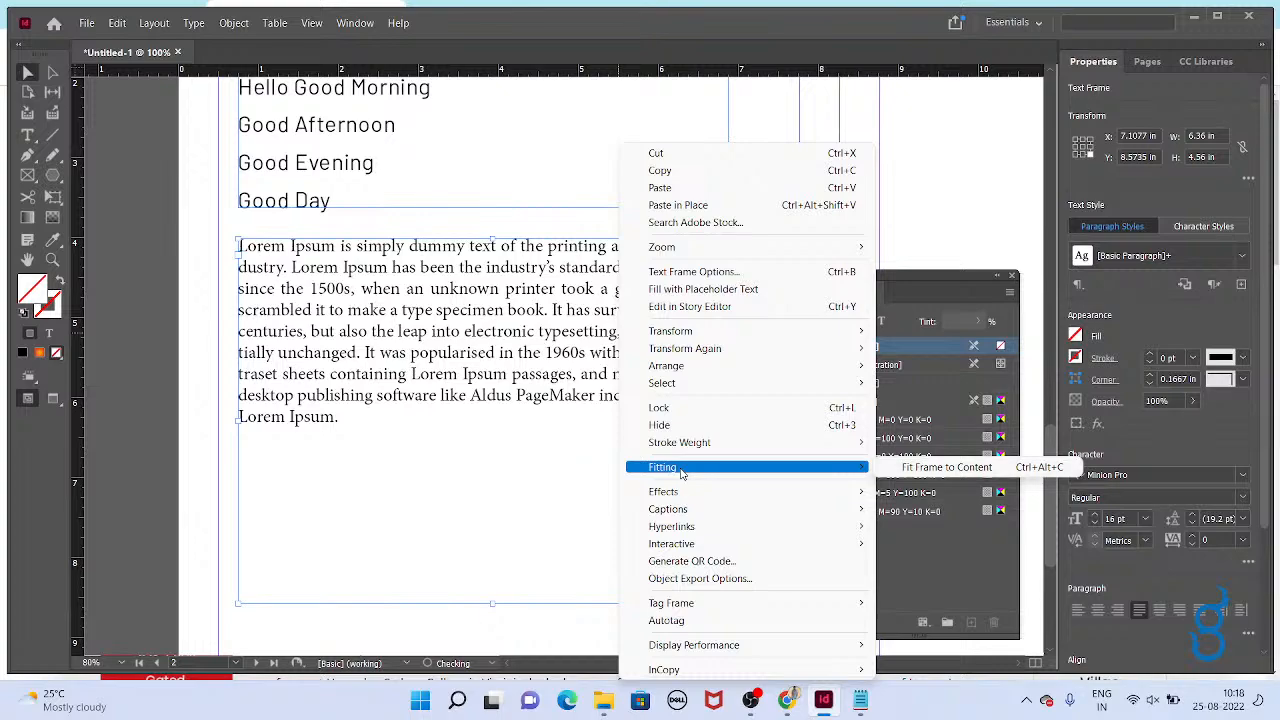
pyautogui.click(458, 491)
# In the Notepad notes, insert blank lines below the tracking shortcuts for a new entry.
pyautogui.hotkey('alt', 'Tab')
pyautogui.scroll(-1, 790, 478)
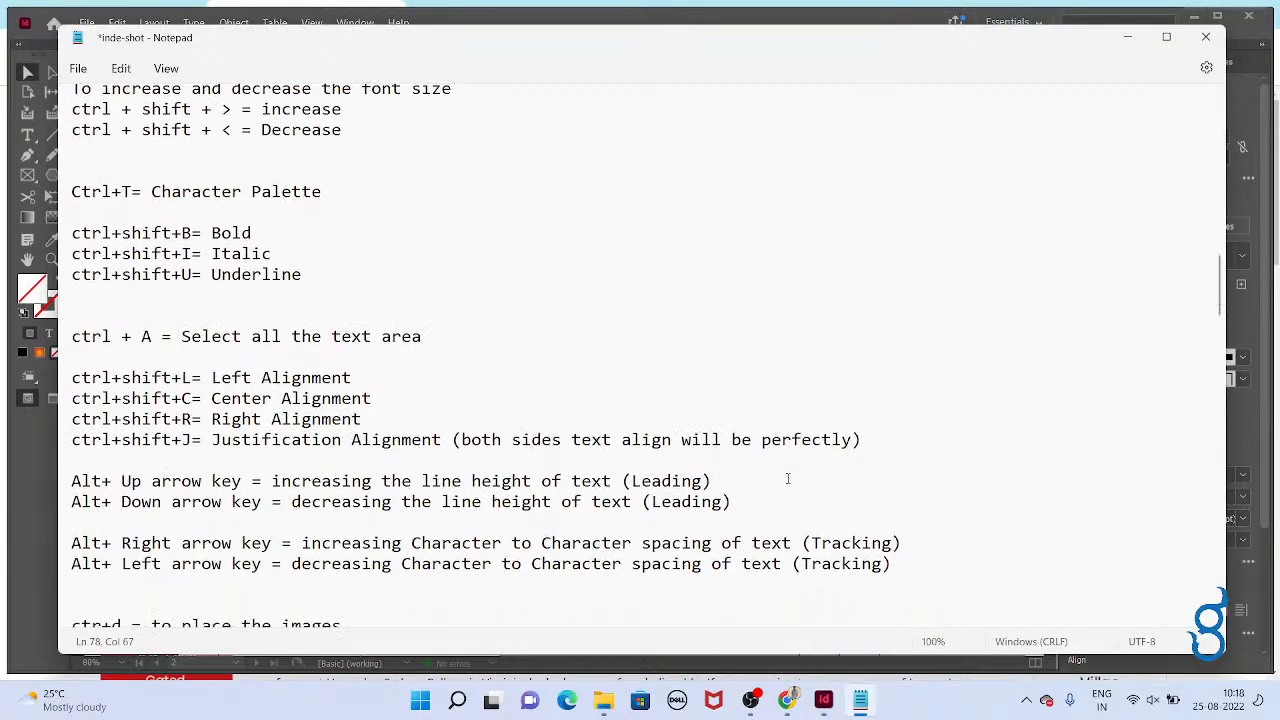
pyautogui.scroll(-4, 790, 478)
pyautogui.click(688, 327)
pyautogui.press('Return')
pyautogui.press('Return')
pyautogui.press('Up')
pyautogui.press('Up')
# Write the entry "Ctrl + alt + C = Fit Frame to Content.." below the tracking shortcuts and highlight that line.
pyautogui.write('Crr')
pyautogui.press('BackSpace')
pyautogui.write('trl +a')
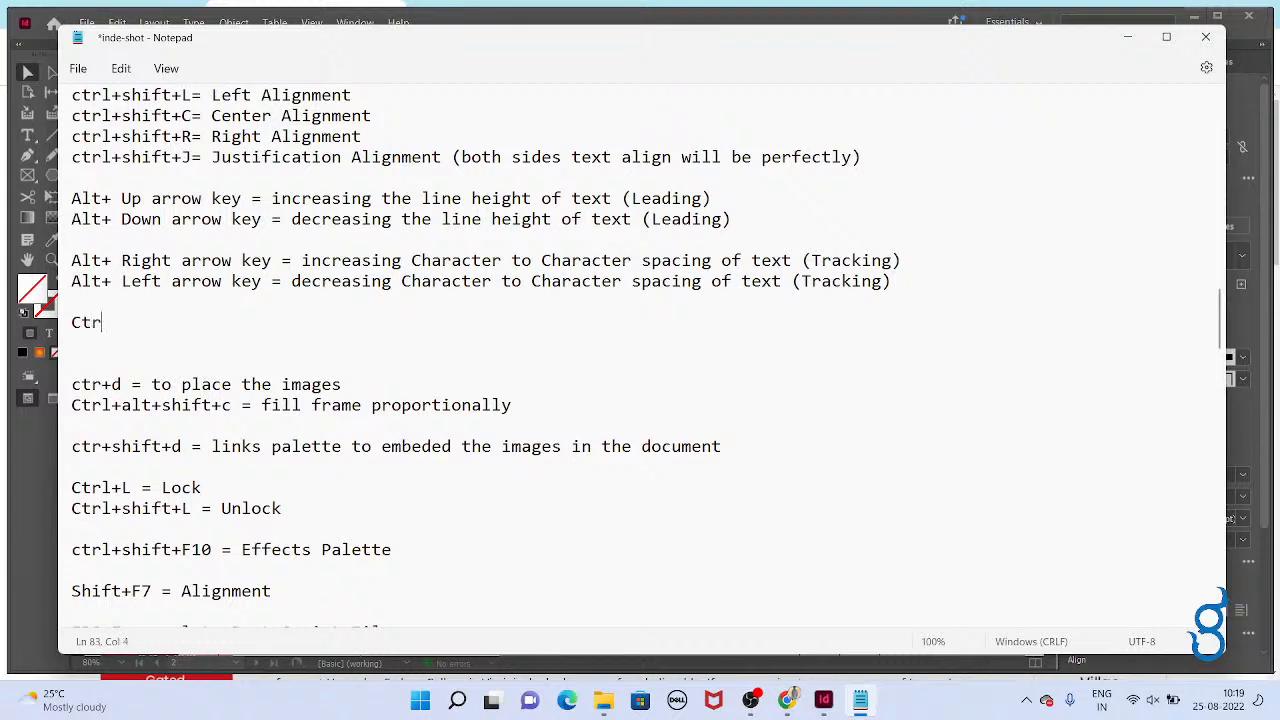
pyautogui.press('BackSpace')
pyautogui.write('alt + ')
pyautogui.write('C=Fot')
pyautogui.press('BackSpace')
pyautogui.press('BackSpace')
pyautogui.press('BackSpace')
pyautogui.press('BackSpace')
pyautogui.write('= Fit Frame to ')
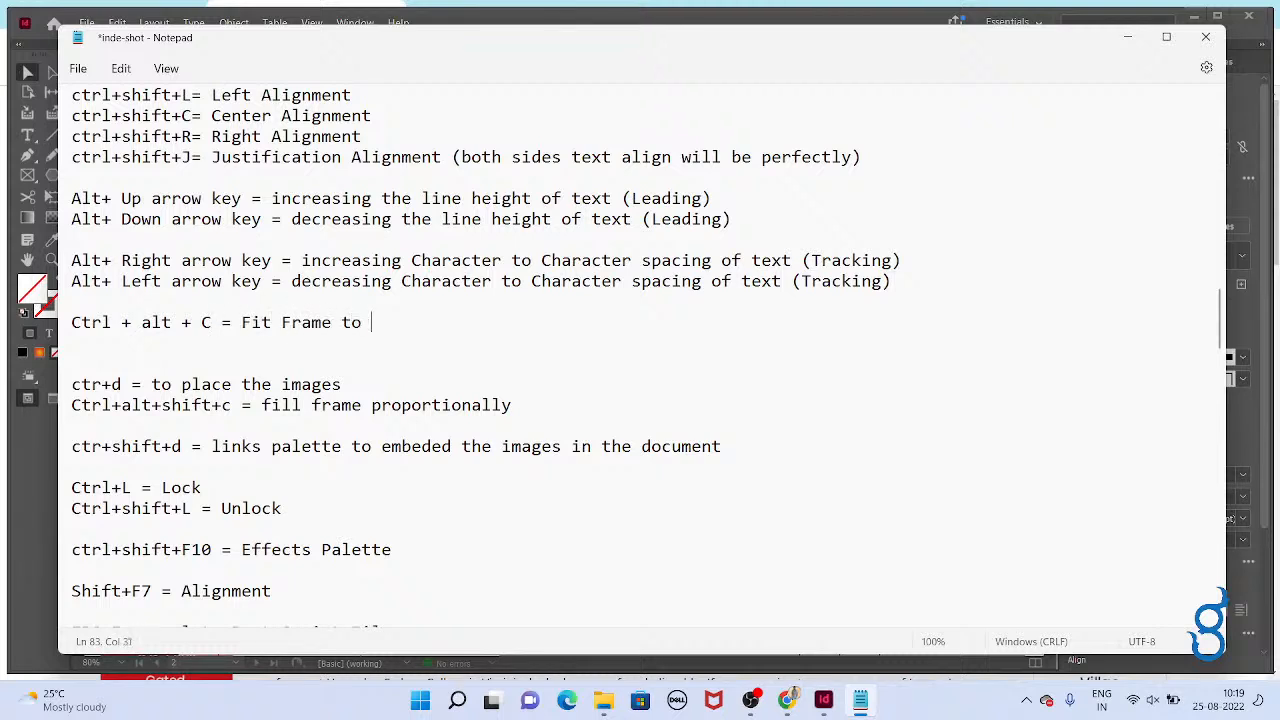
pyautogui.write('Content..')
pyautogui.tripleClick(73, 322)
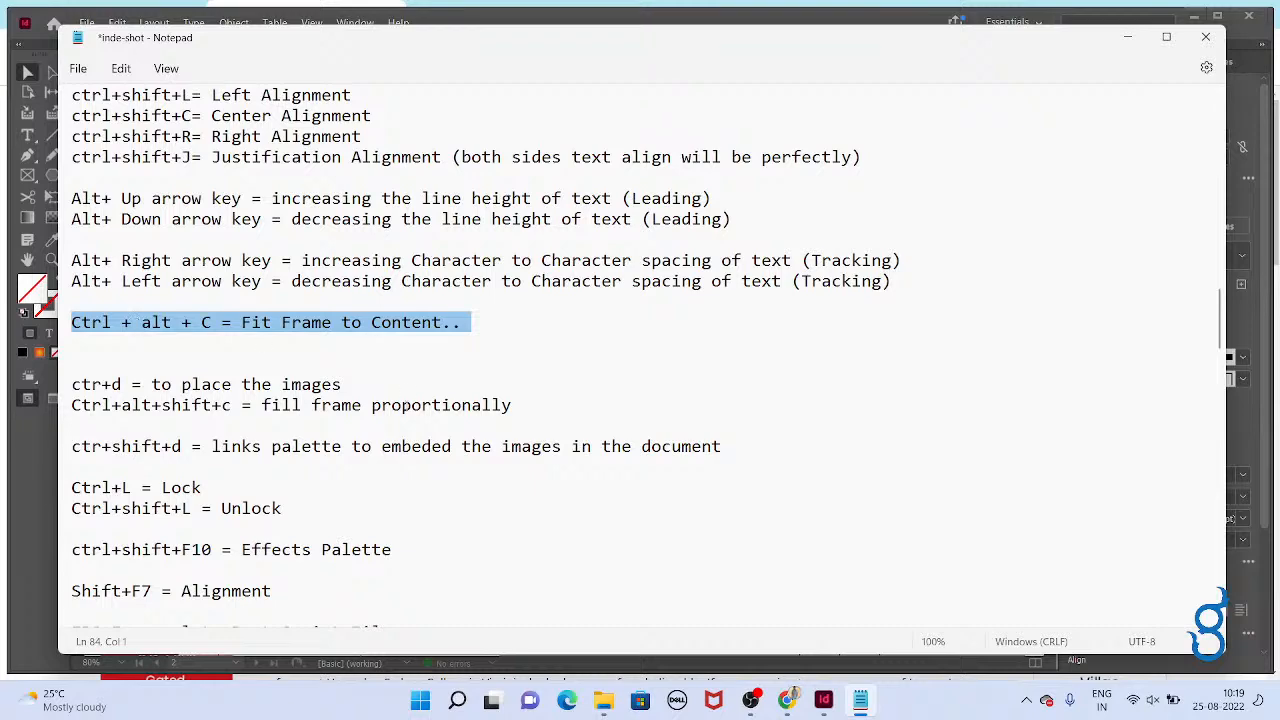
# Switch back to InDesign and apply Fit Frame to Content to the Lorem Ipsum frame.
pyautogui.hotkey('alt', 'Tab')
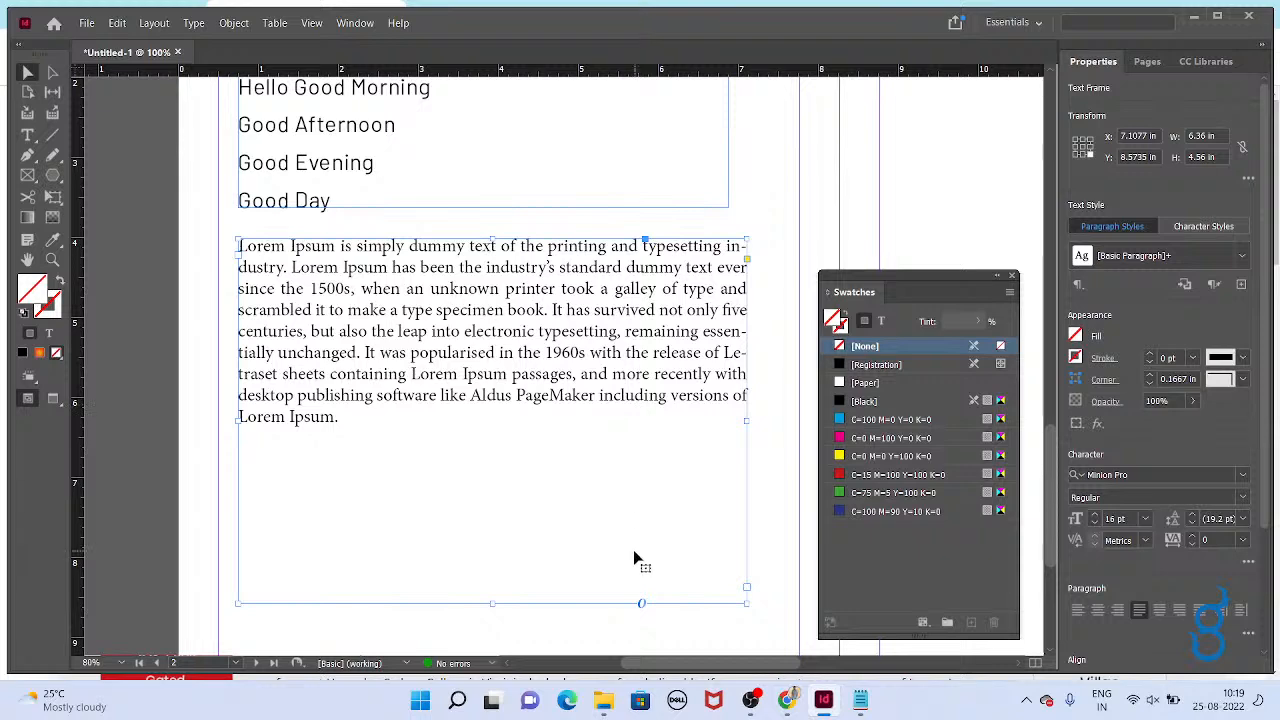
pyautogui.hotkey('ctrl', 'alt', 'c')
# Try Fit Frame to Content on the greeting text frame and undo it.
pyautogui.scroll(3, 633, 535)
pyautogui.click(362, 381)
pyautogui.hotkey('ctrl', 'alt', 'c')
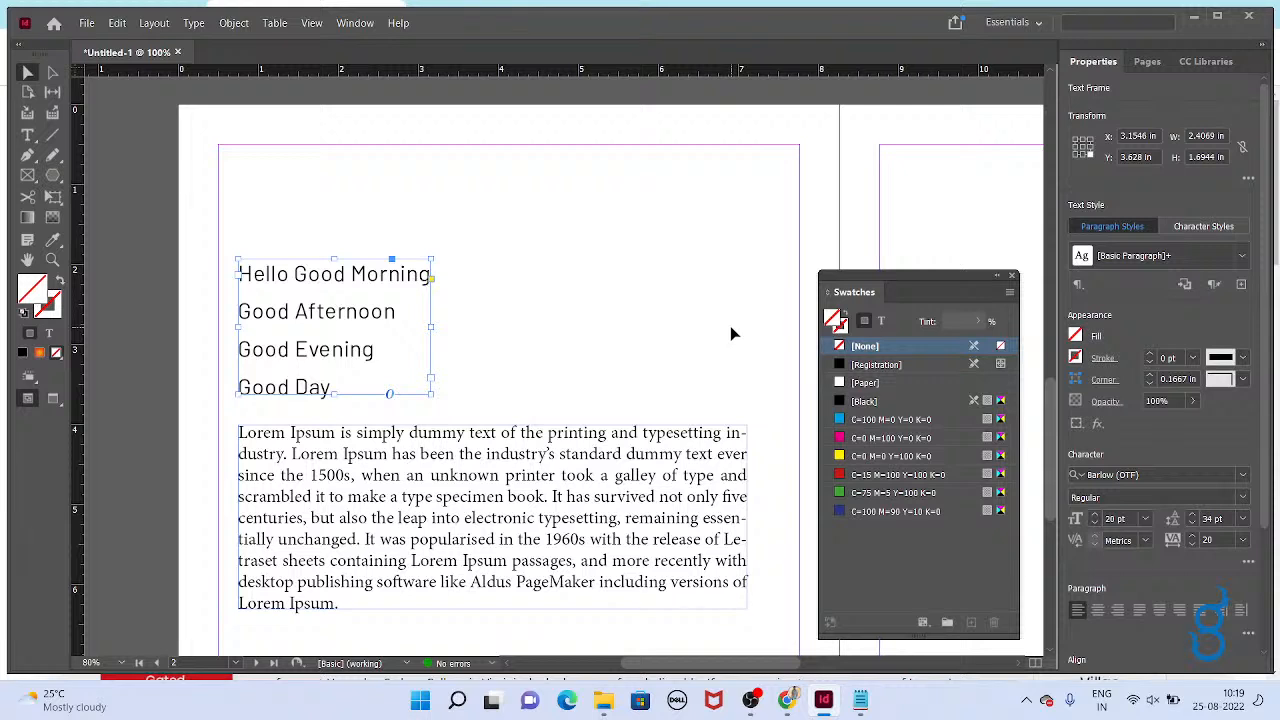
pyautogui.hotkey('ctrl', 'z')
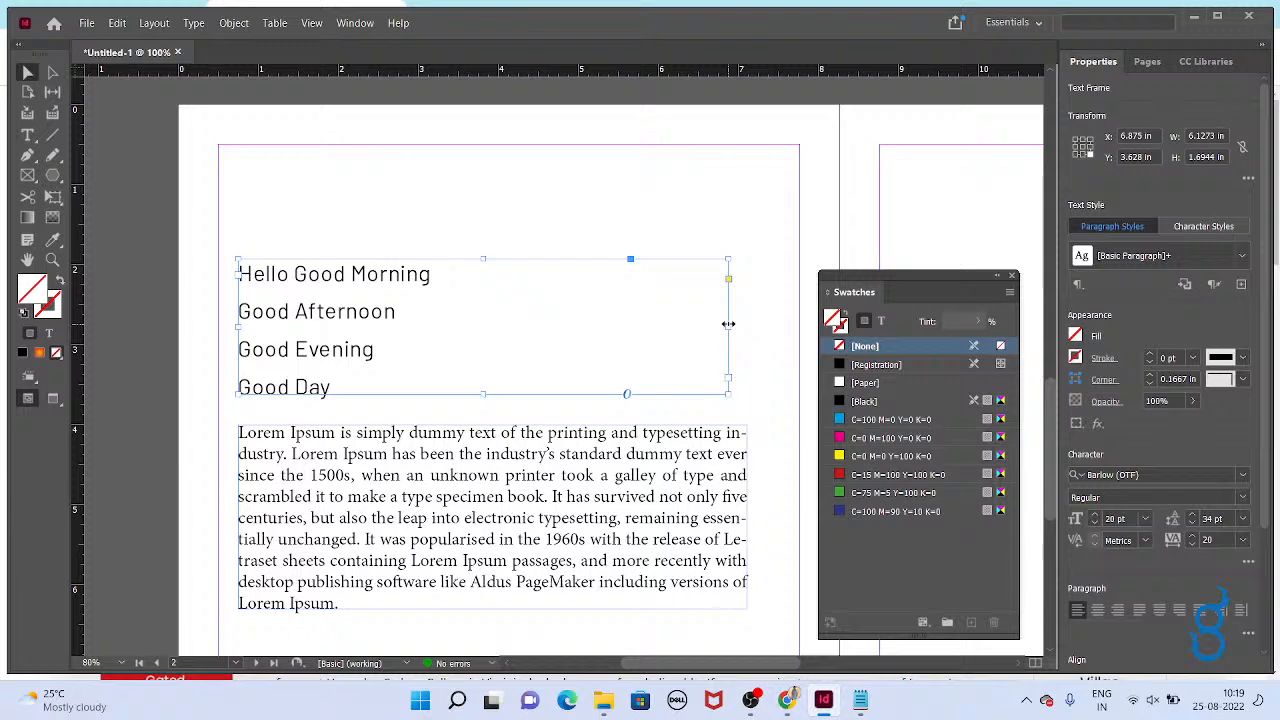
# Fit the greeting frame to its text and move both text frames further up the page.
pyautogui.doubleClick(727, 323)
pyautogui.moveTo(341, 312); pyautogui.dragTo(349, 230)
pyautogui.moveTo(432, 475); pyautogui.dragTo(433, 393)
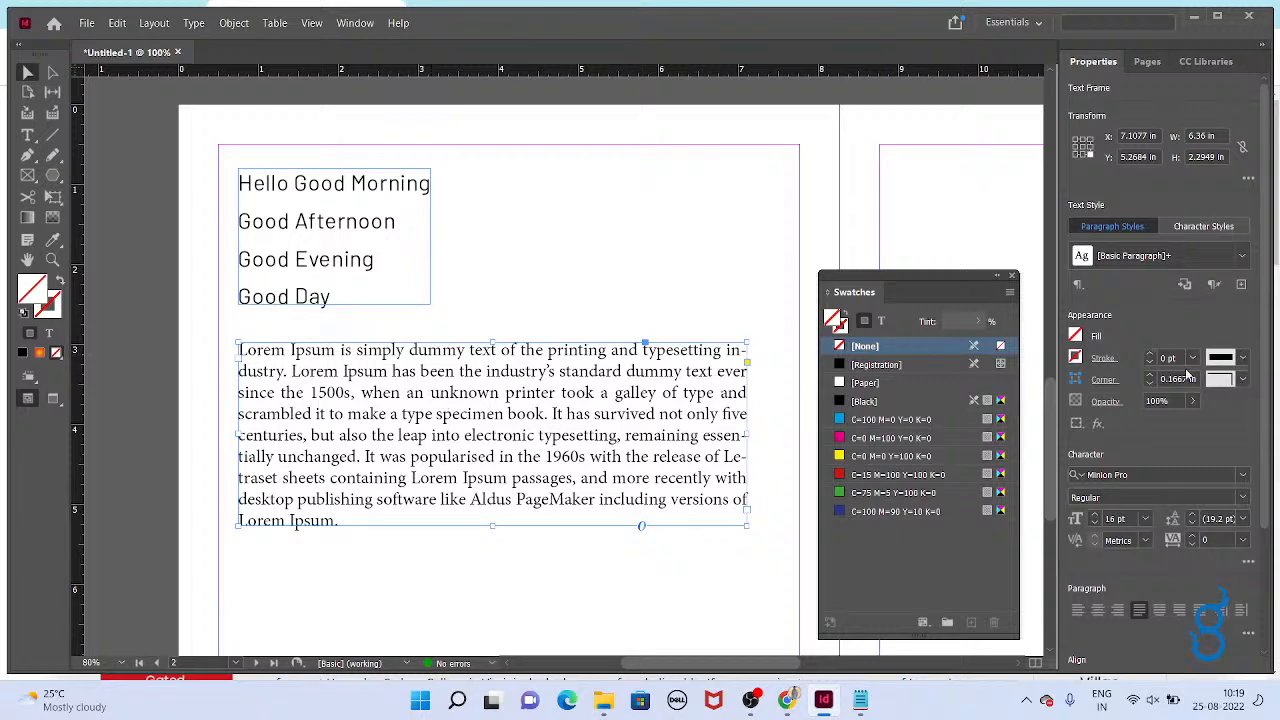
# Check the preset font sizes for the whole Lorem Ipsum text and close the floating Swatches panel.
pyautogui.doubleClick(370, 456)
pyautogui.hotkey('ctrl', 'a')
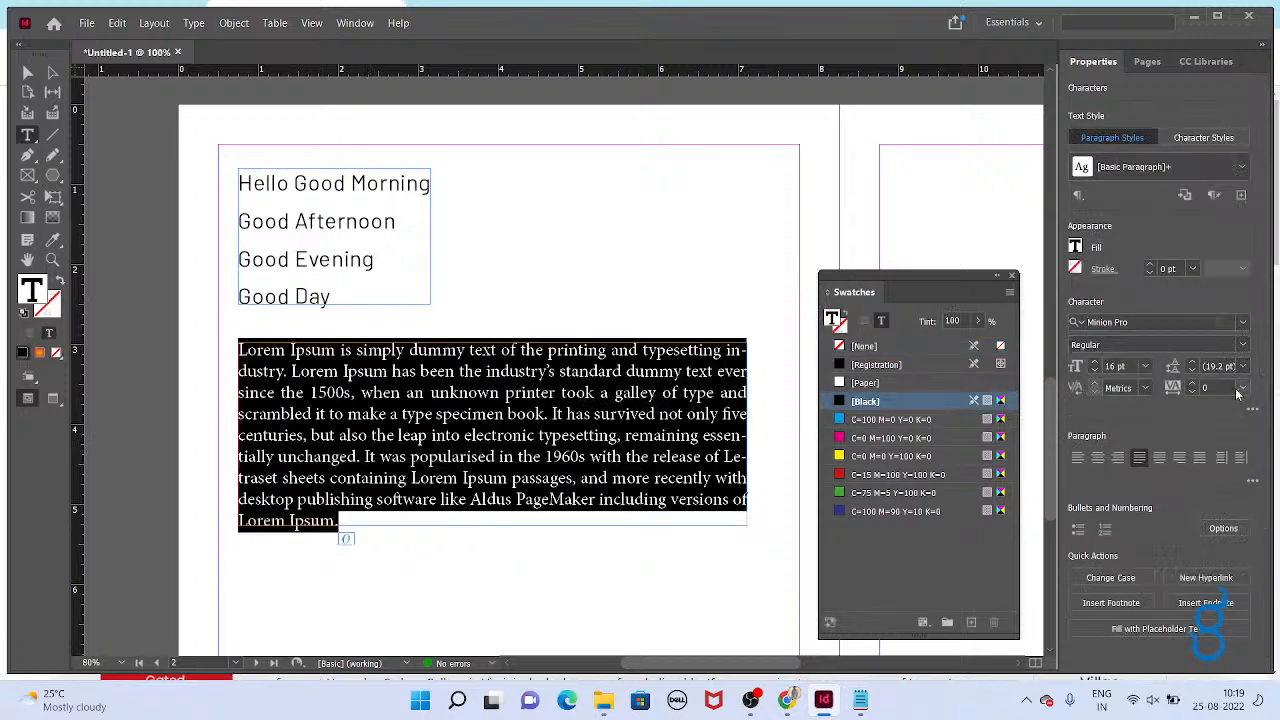
pyautogui.click(1146, 367)
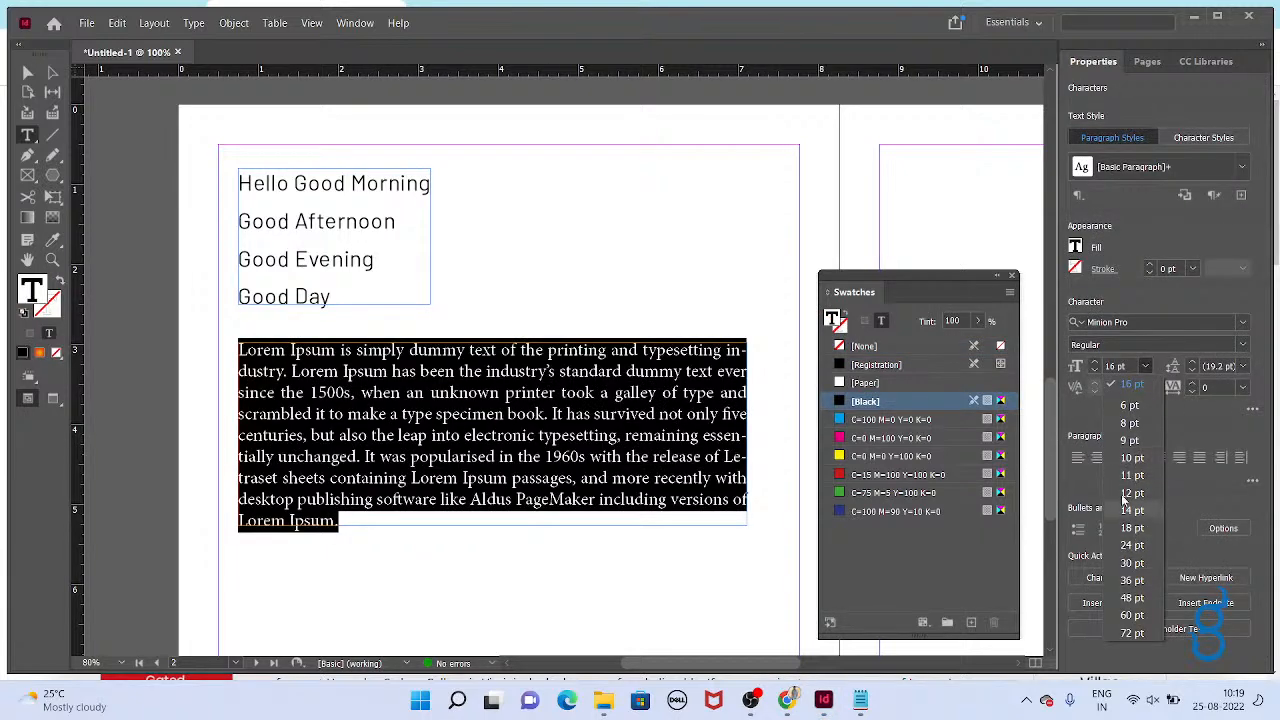
pyautogui.press('Escape')
pyautogui.press('Escape')
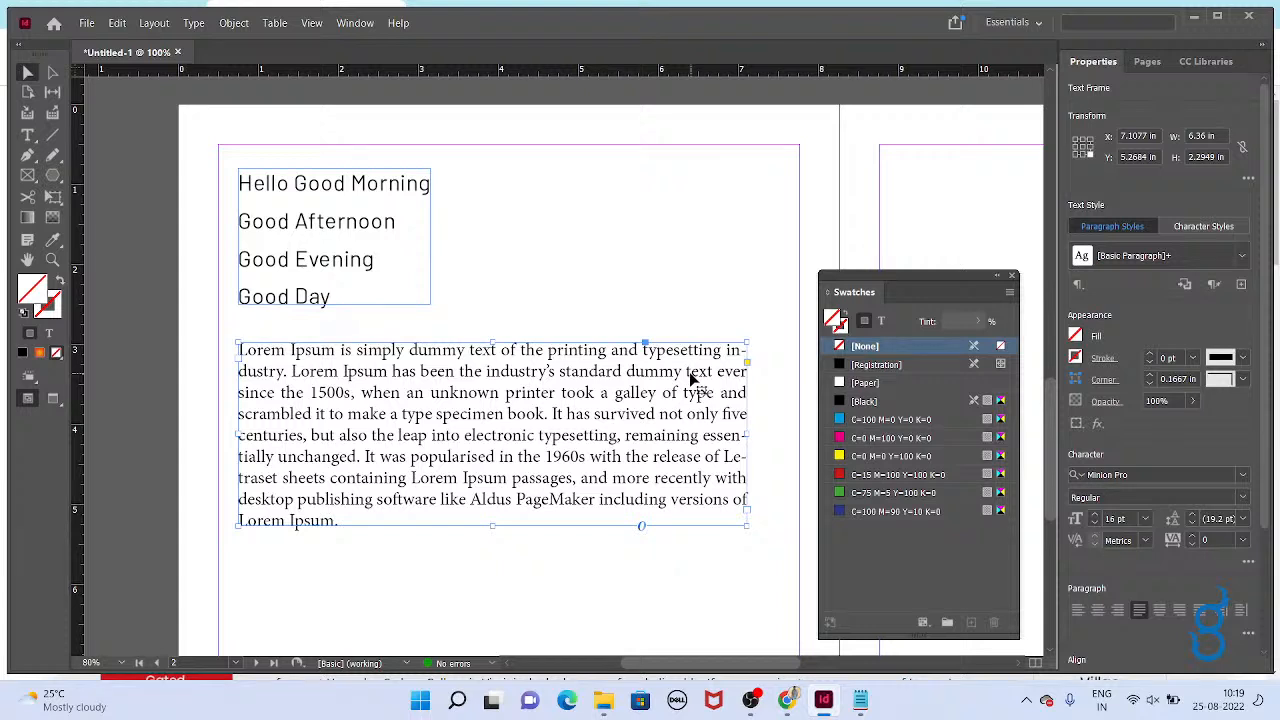
pyautogui.click(1012, 275)
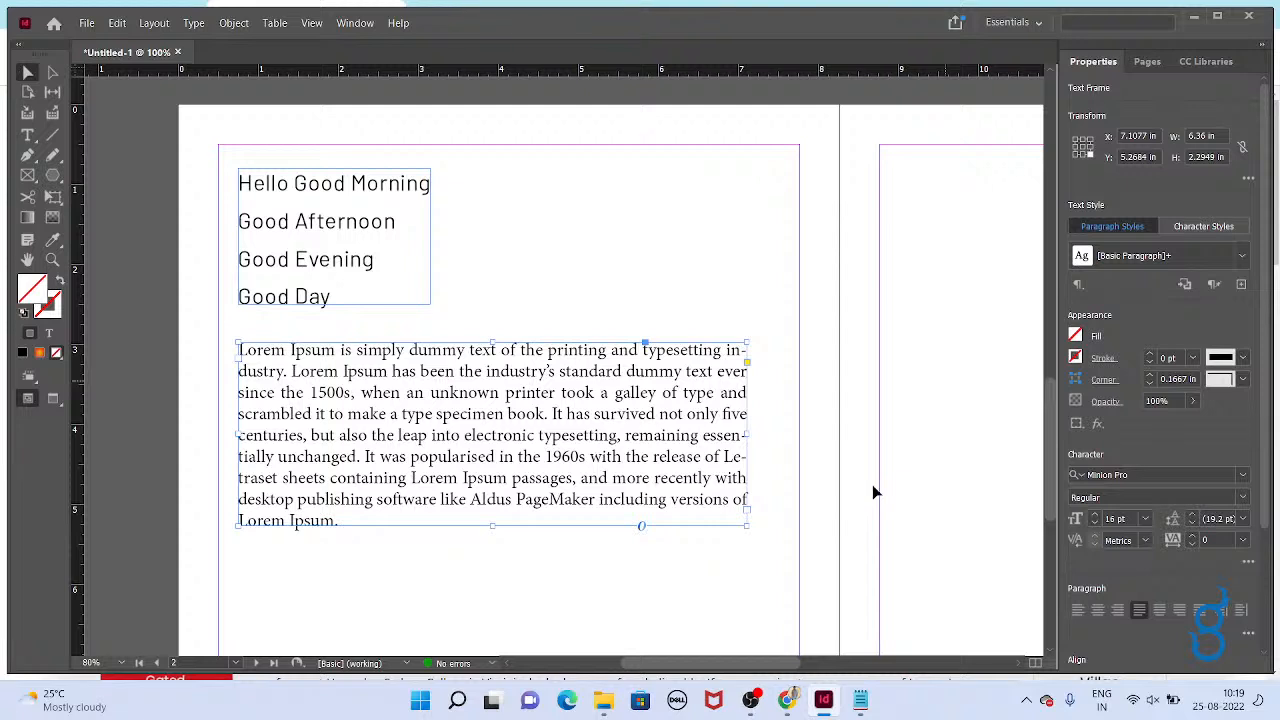
# Try enlarging the Lorem Ipsum frame to about 8.14 by 3.06 in without scaling its text, and undo it.
pyautogui.moveTo(748, 525); pyautogui.dragTo(888, 585)
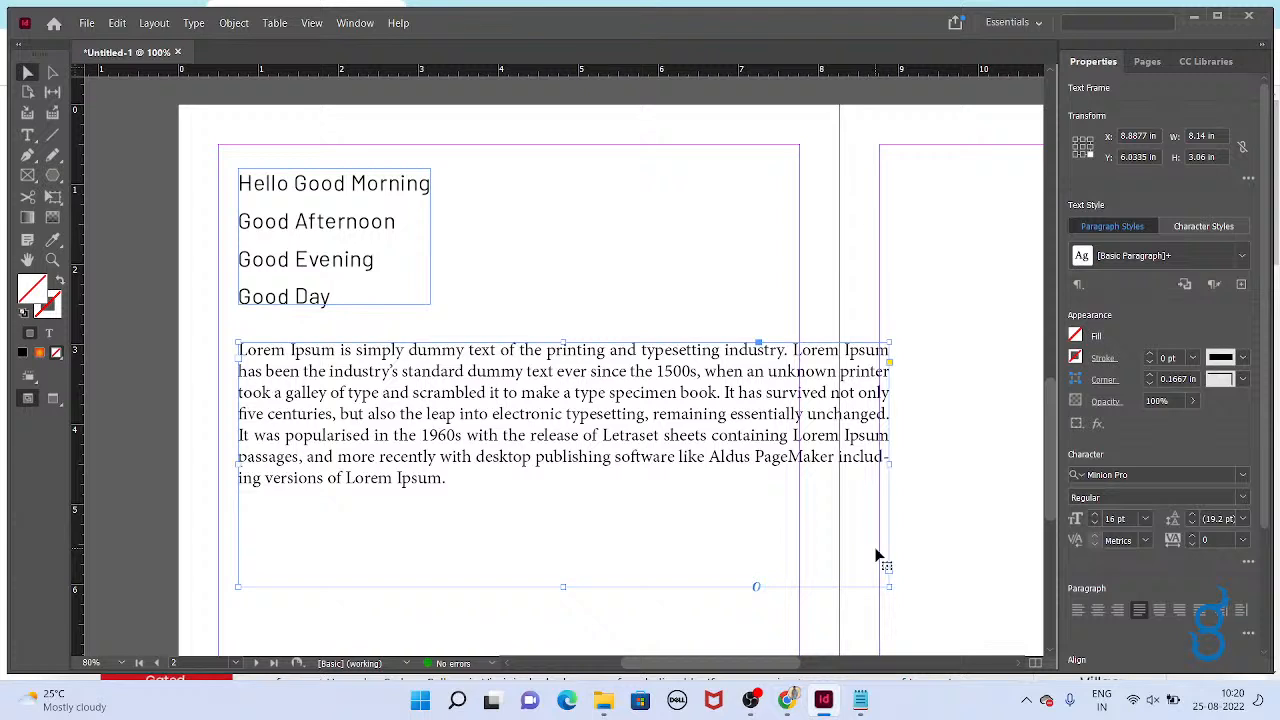
pyautogui.hotkey('ctrl', 'z')
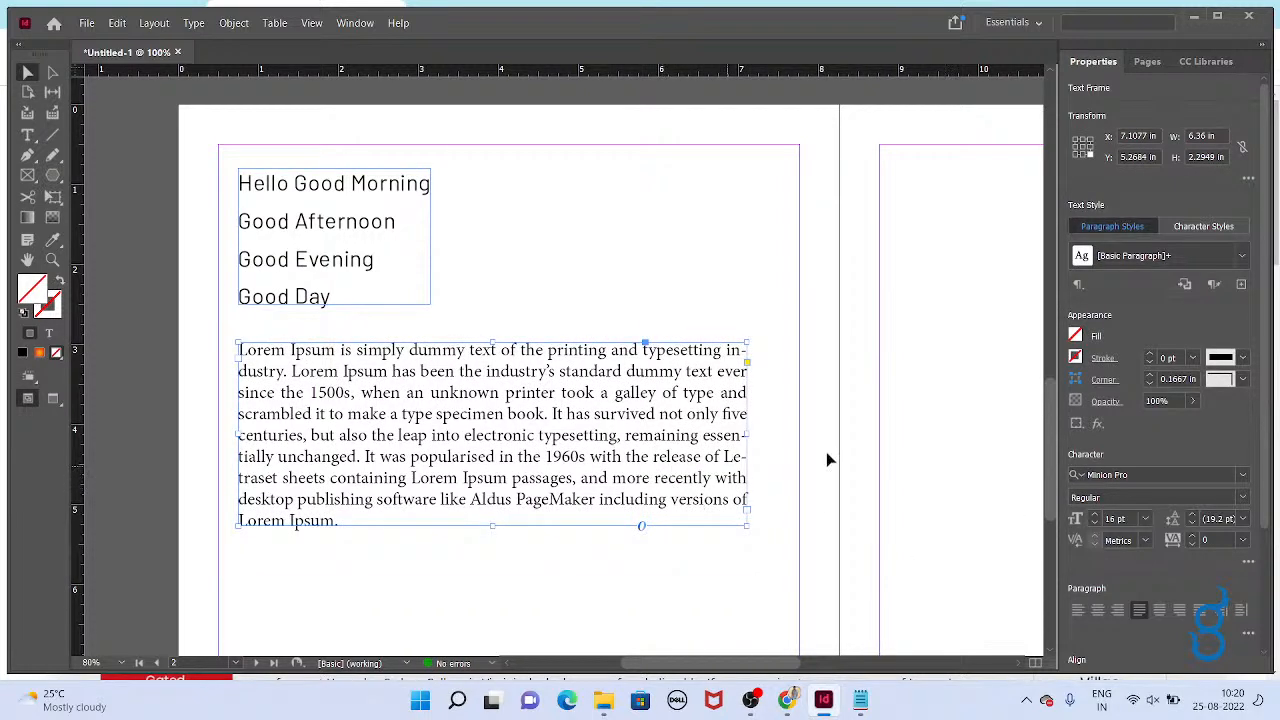
pyautogui.click(1122, 518)
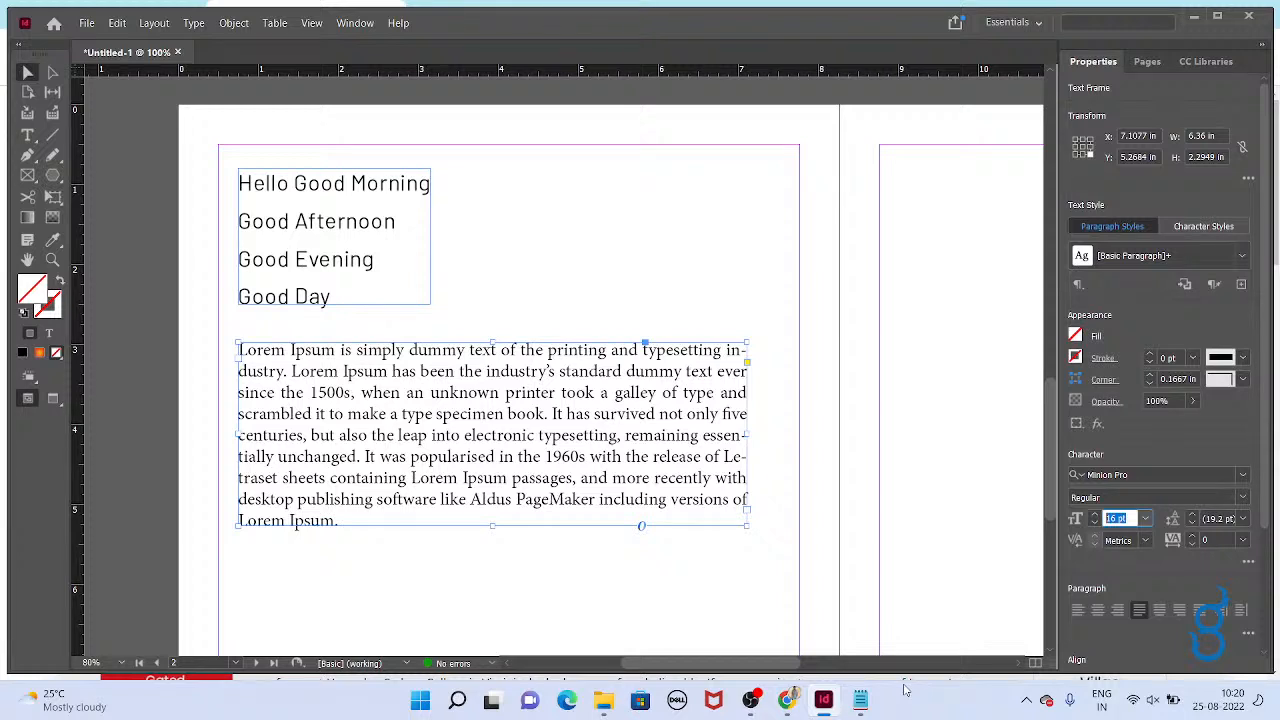
pyautogui.click(766, 436)
pyautogui.click(712, 439)
# Scale the Lorem Ipsum frame together with its text to about 8.82 in wide using Free Transform, and undo the scaling.
pyautogui.press('e')
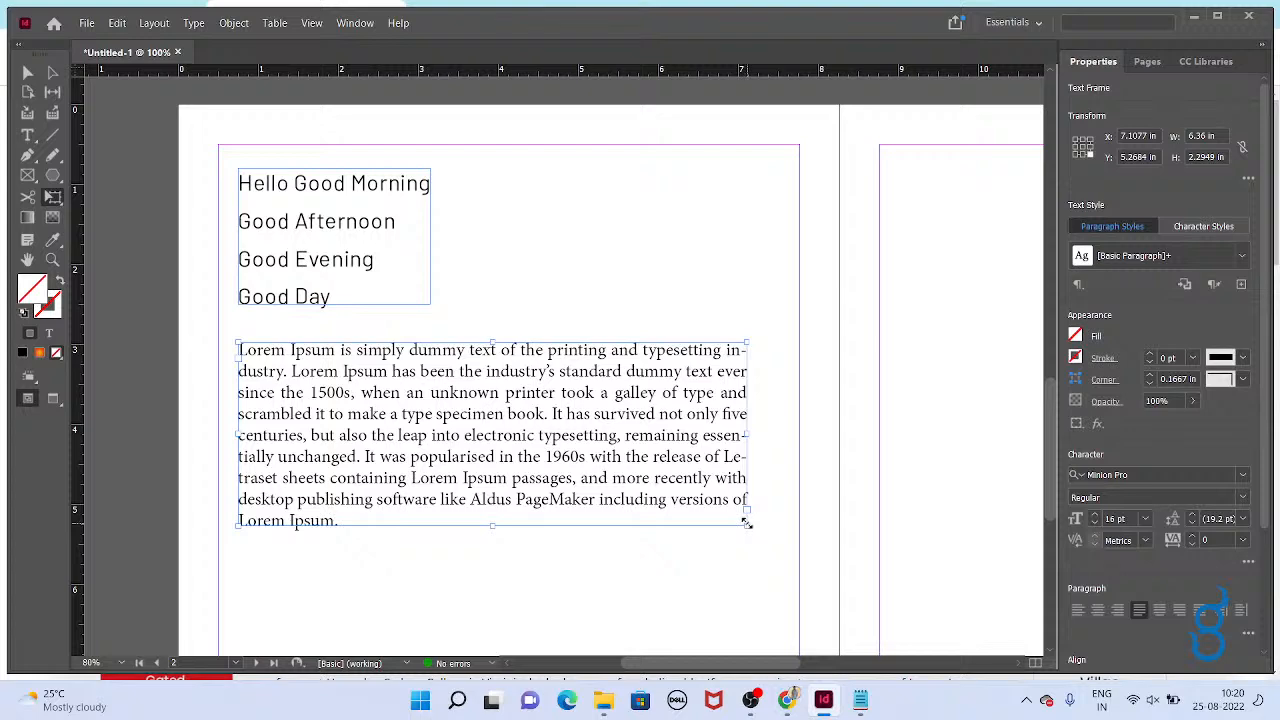
pyautogui.moveTo(746, 522); pyautogui.dragTo(951, 570)
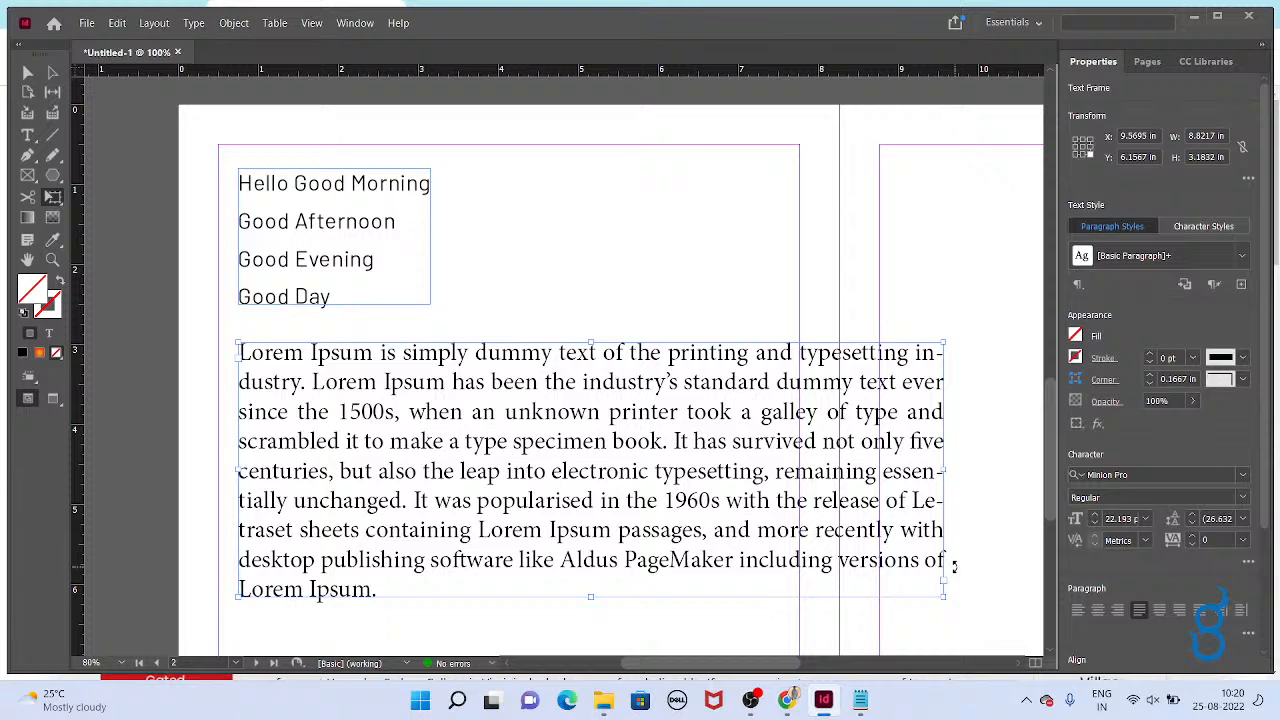
pyautogui.hotkey('ctrl', 'z')
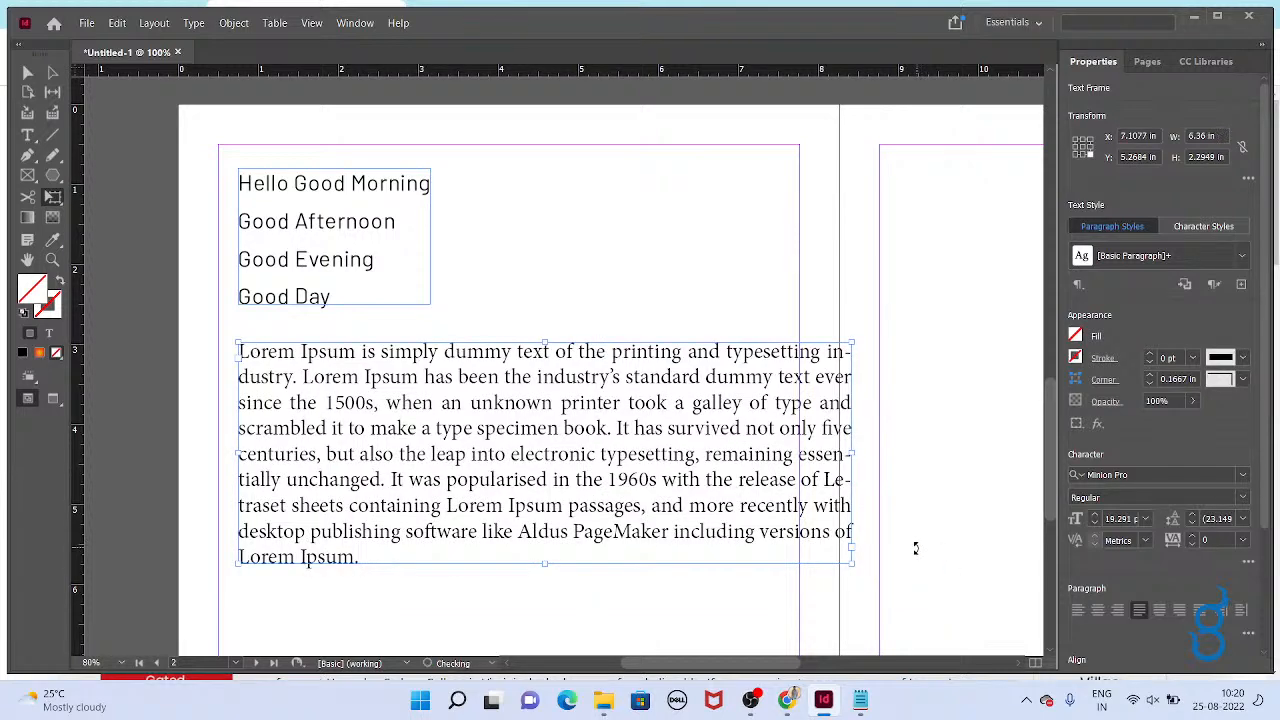
pyautogui.hotkey('ctrl', 'z')
# Switch to the Notepad notes, find the "E" = Free Transform entry and highlight it.
pyautogui.hotkey('alt', 'Tab')
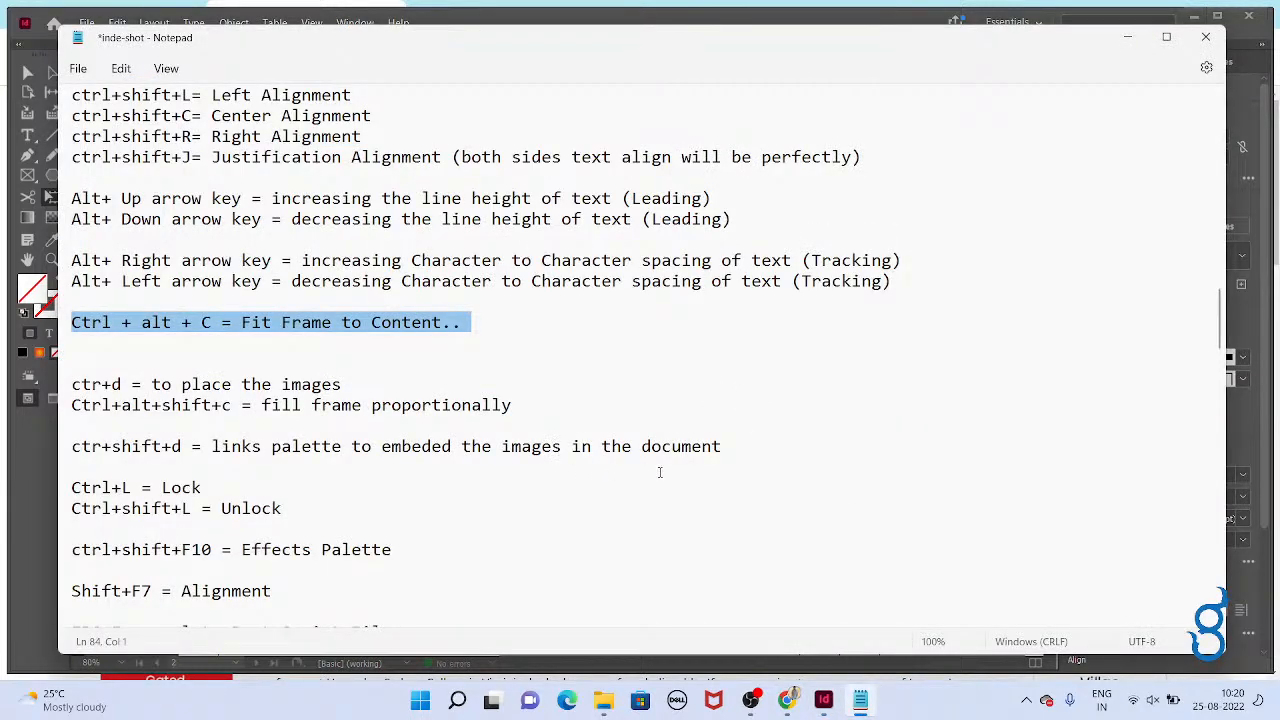
pyautogui.scroll(-9, 557, 446)
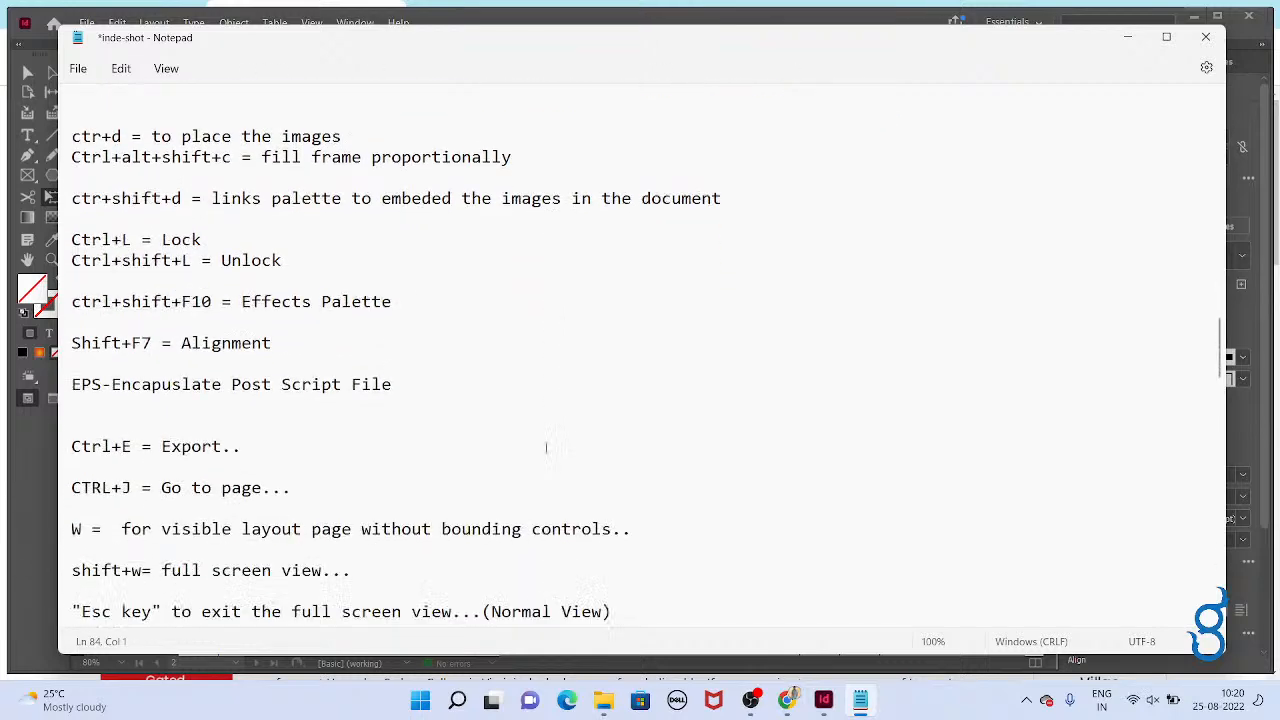
pyautogui.click(643, 391)
pyautogui.hotkey('shift', 'Home')
pyautogui.press('BackSpace')
pyautogui.hotkey('ctrl', 'z')
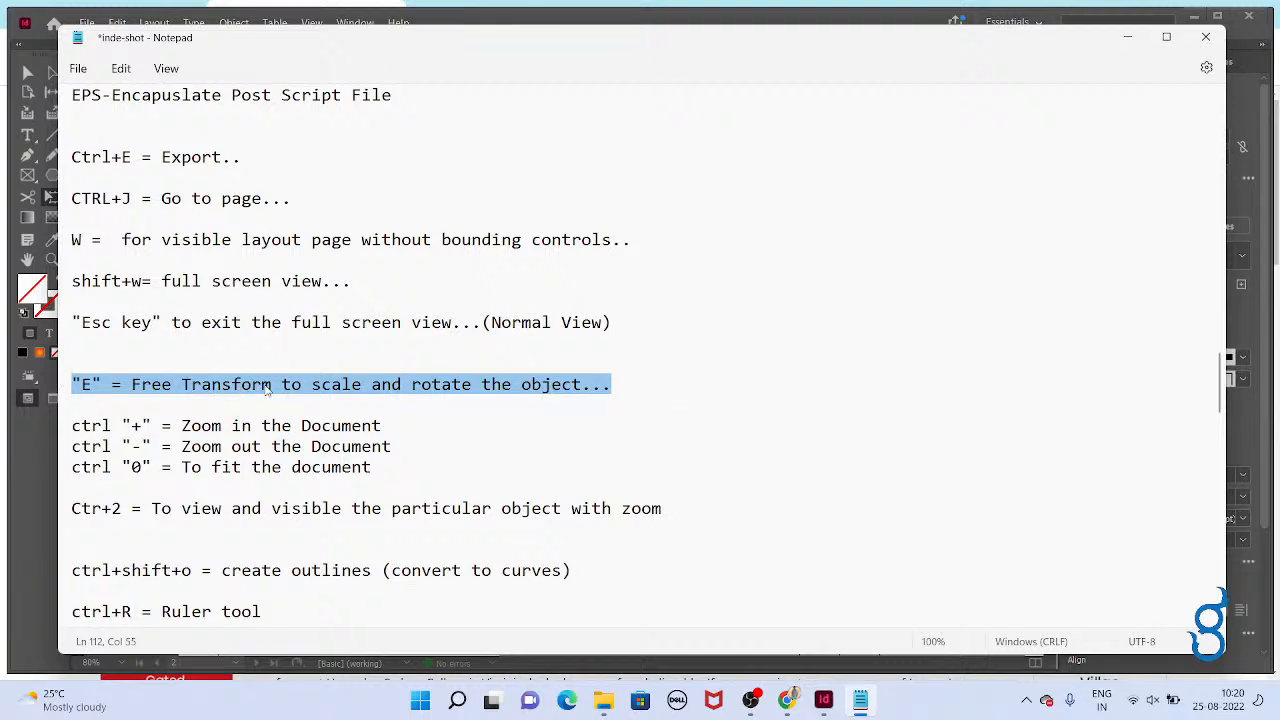
# Append "hold Shift Key and Transform the text or objects." to the Free Transform entry.
pyautogui.click(603, 385)
pyautogui.write('hold Shift Key and Tranf')
pyautogui.press('BackSpace')
pyautogui.write('sfo')
pyautogui.press('BackSpace')
pyautogui.write('form the text o')
pyautogui.write('r bo')
pyautogui.press('BackSpace')
pyautogui.press('BackSpace')
pyautogui.write('objects')
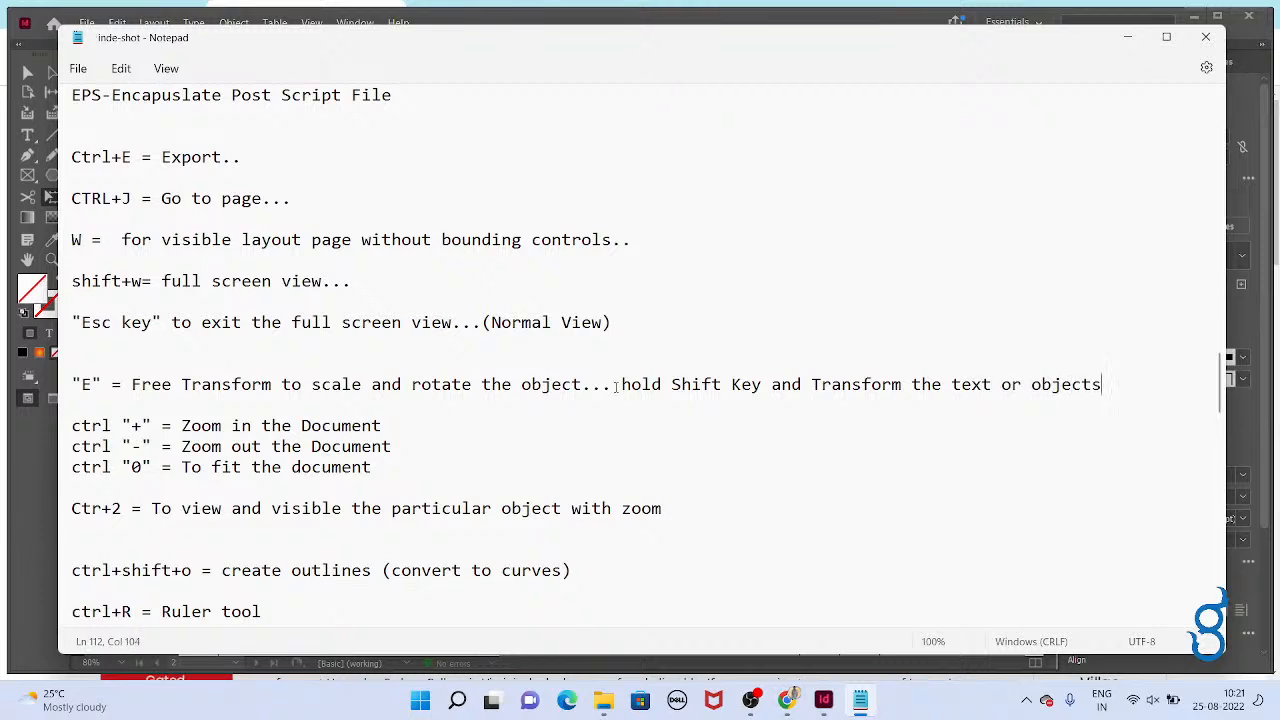
pyautogui.write('.')
# Highlight the complete Free Transform line and save the notes.
pyautogui.moveTo(1140, 384); pyautogui.dragTo(405, 384)
pyautogui.click(1110, 384)
pyautogui.tripleClick(1110, 384)
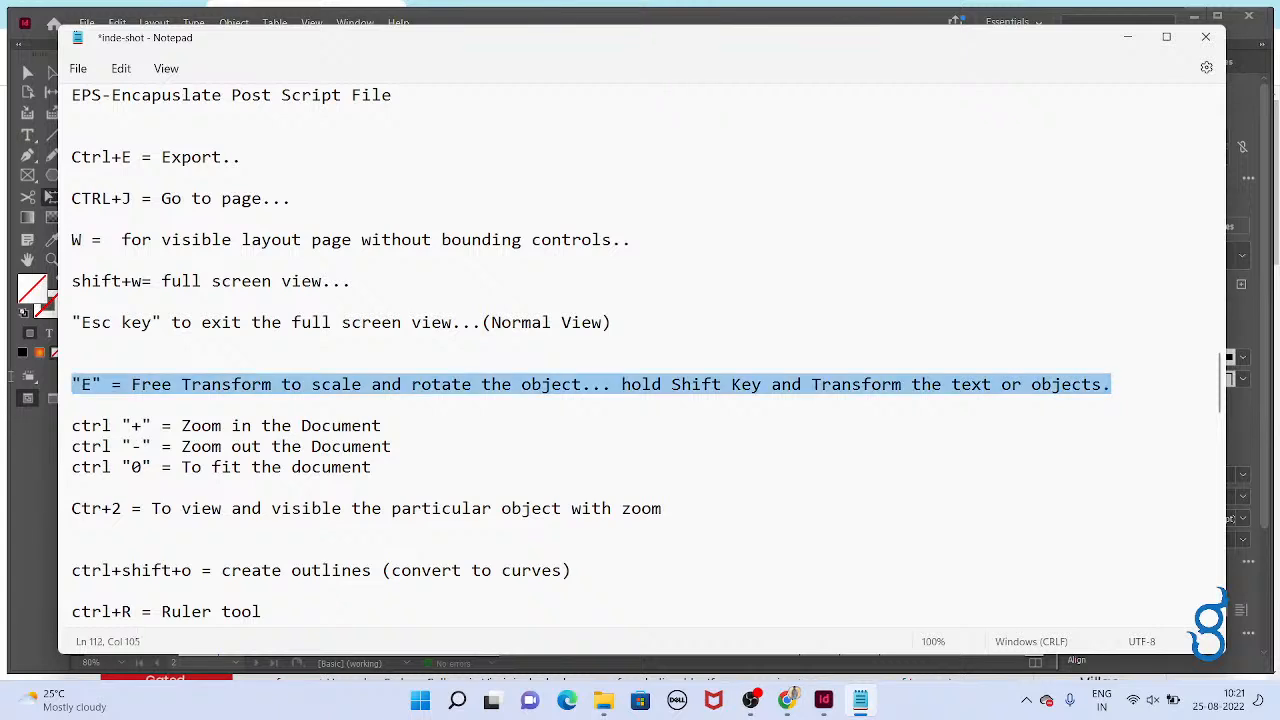
pyautogui.hotkey('ctrl', 's')
# Switch to InDesign and draw a circle about 1.38 in across with the Ellipse tool below the Lorem Ipsum frame.
pyautogui.hotkey('alt', 'Tab')
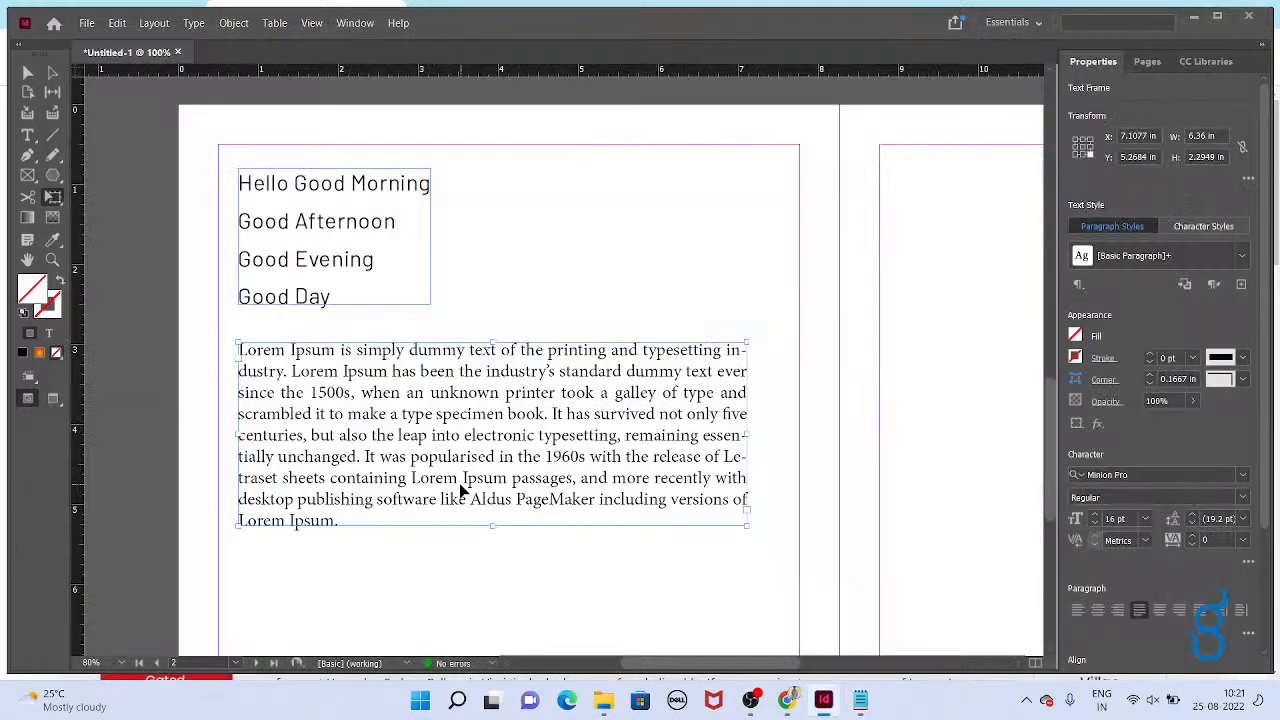
pyautogui.hotkey('alt', 'Tab')
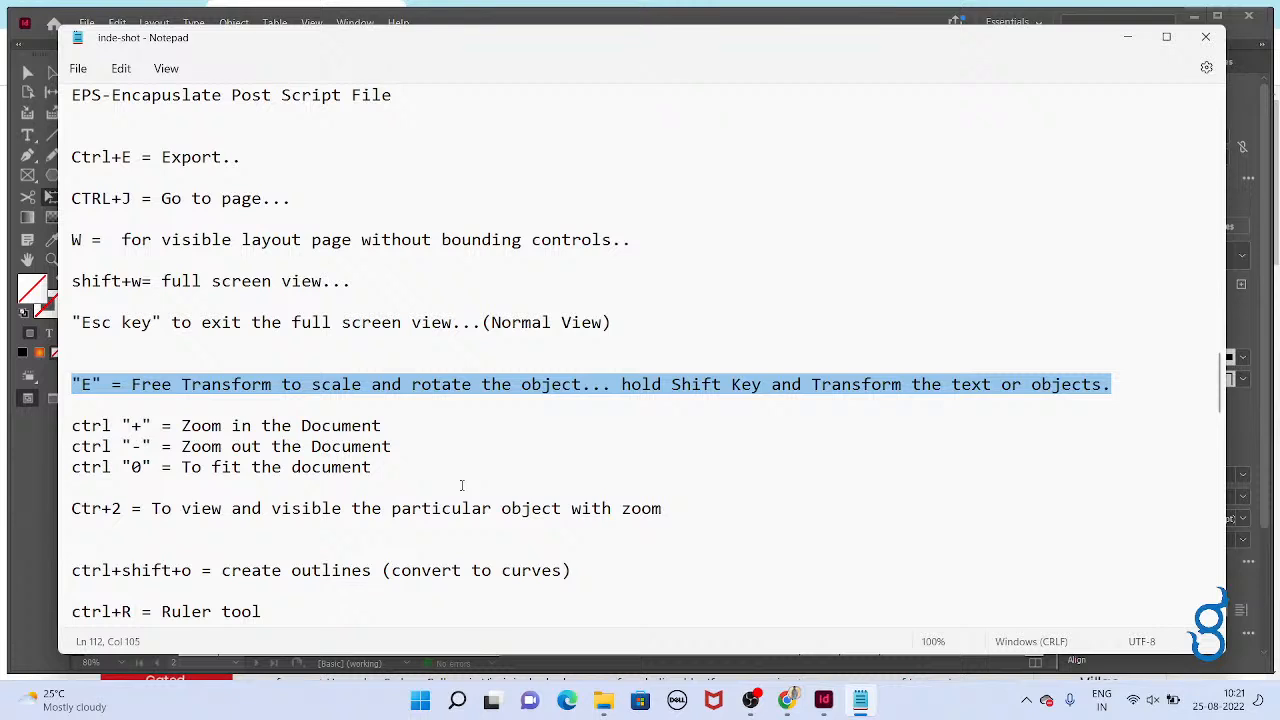
pyautogui.hotkey('alt', 'Tab')
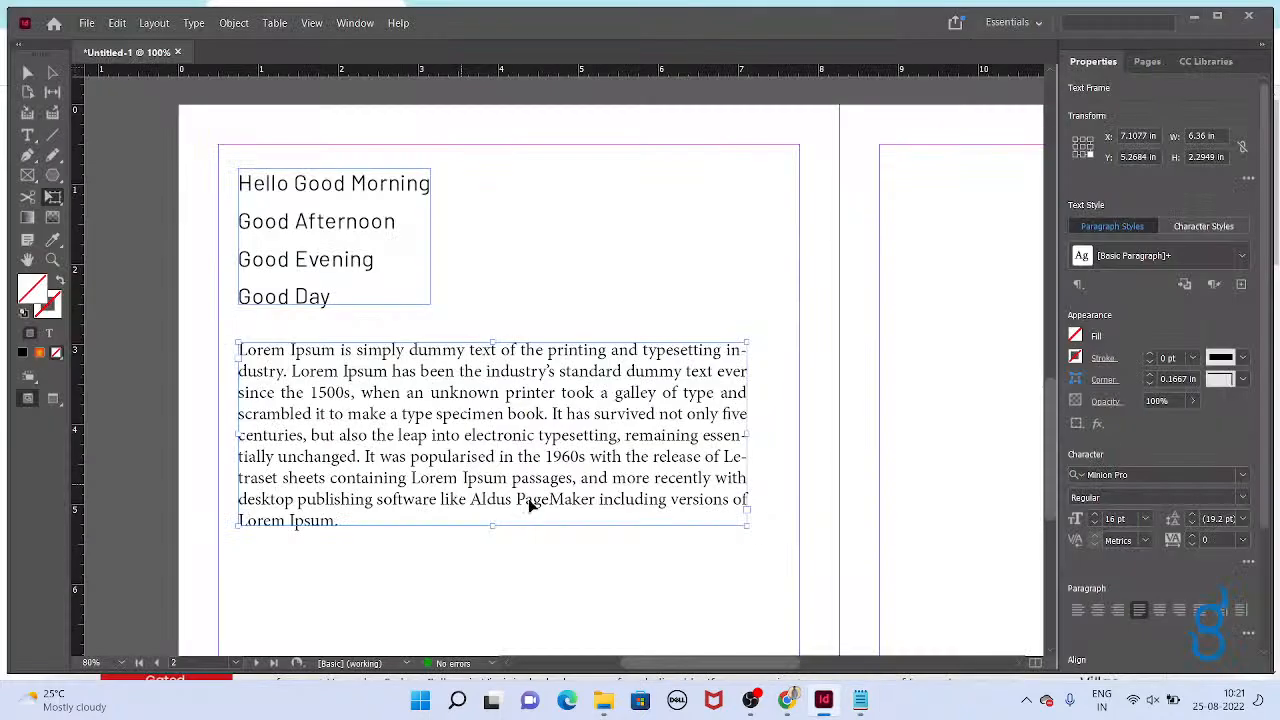
pyautogui.moveTo(500, 440); pyautogui.dragTo(498, 340)
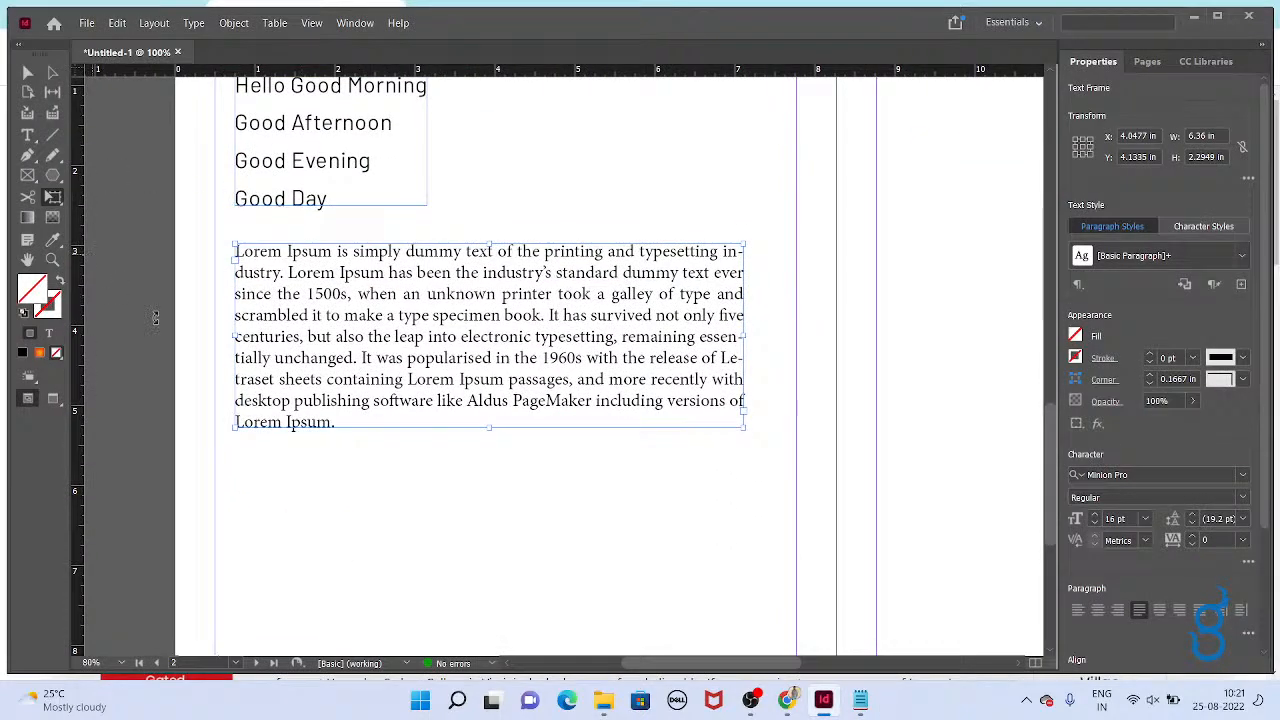
pyautogui.press('v')
pyautogui.press('e')
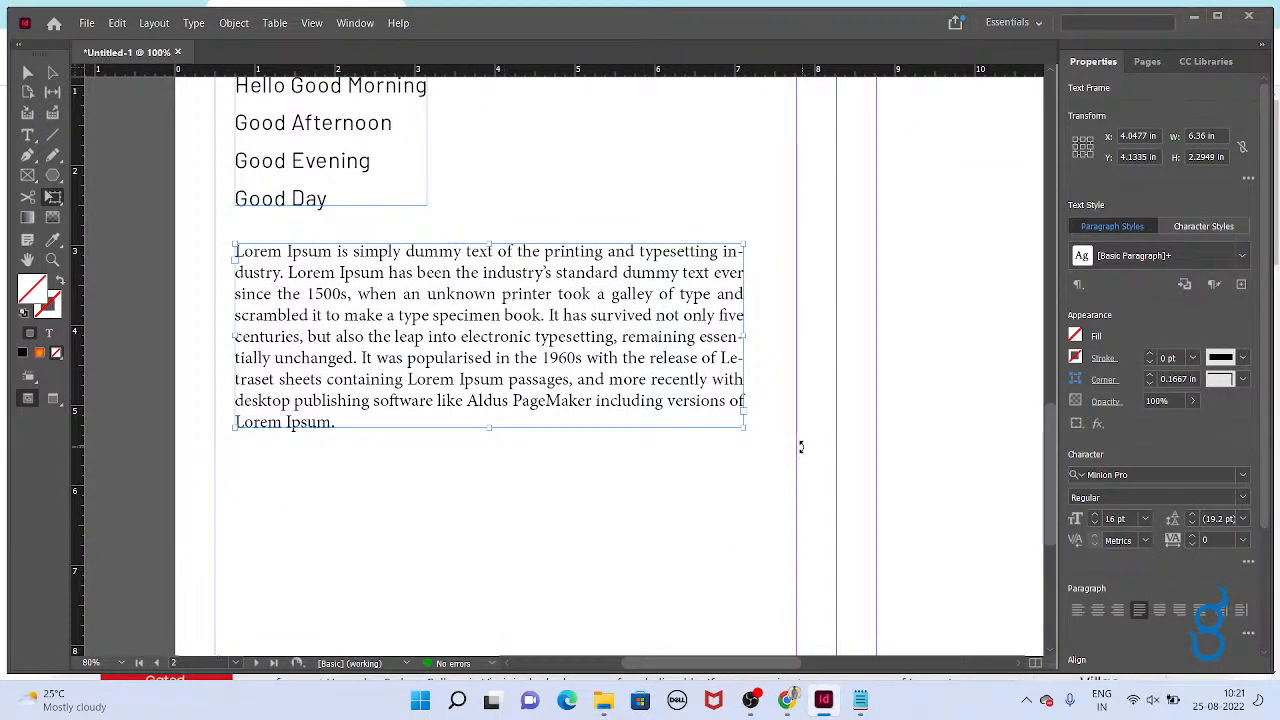
pyautogui.scroll(-1, 723, 384)
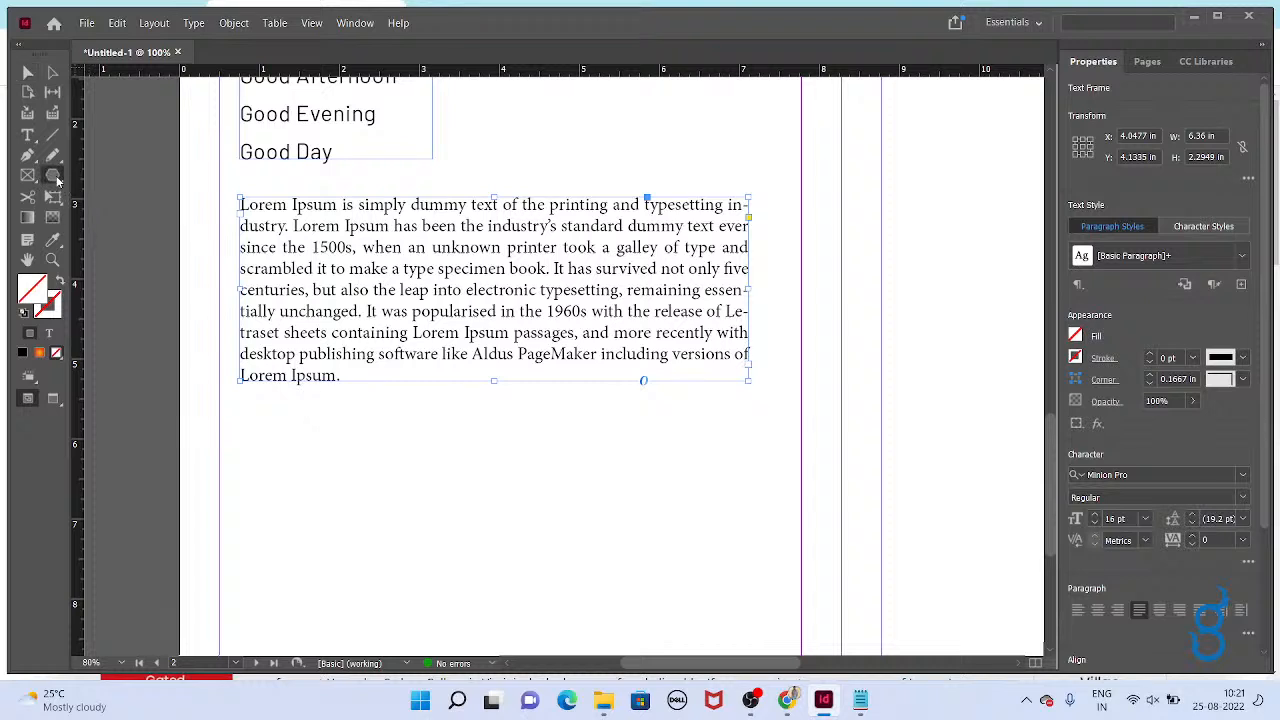
pyautogui.click(53, 175)
pyautogui.click(106, 214)
pyautogui.moveTo(336, 450); pyautogui.dragTo(447, 560)
# Fill the circle with the C=0 M=100 Y=0 K=0 swatch and deselect it.
pyautogui.click(1075, 225)
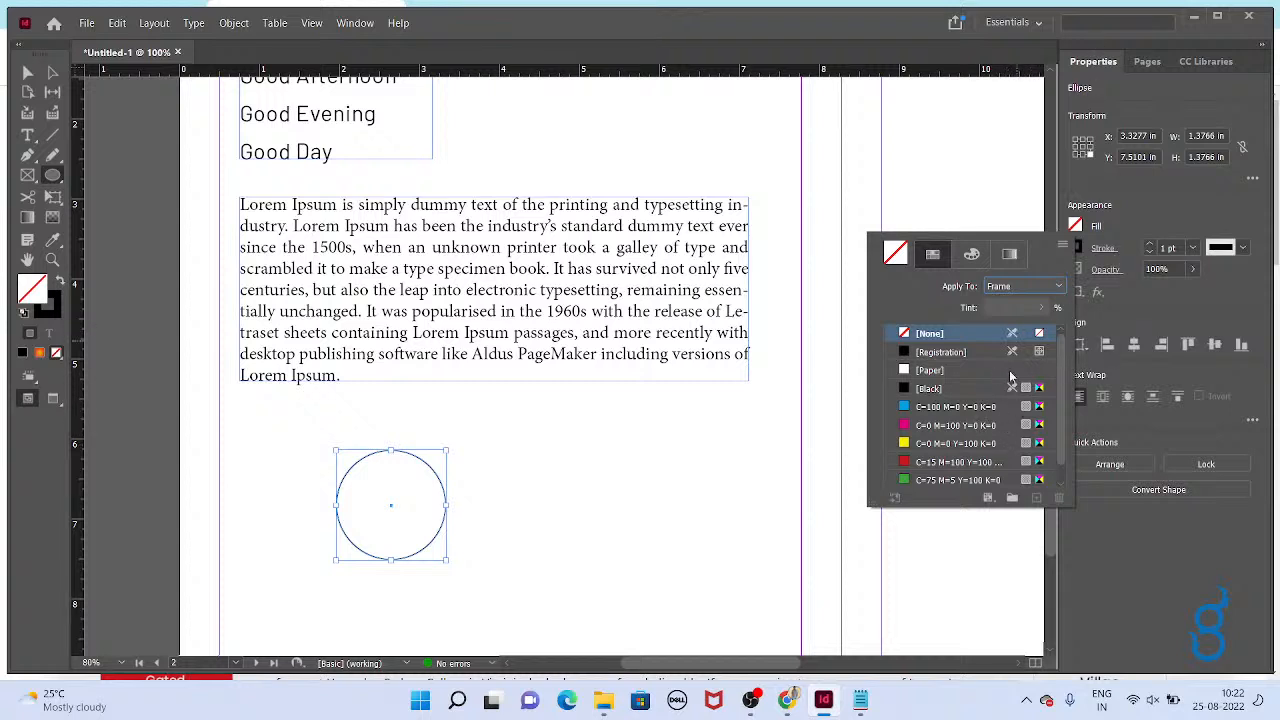
pyautogui.click(955, 425)
pyautogui.click(27, 73)
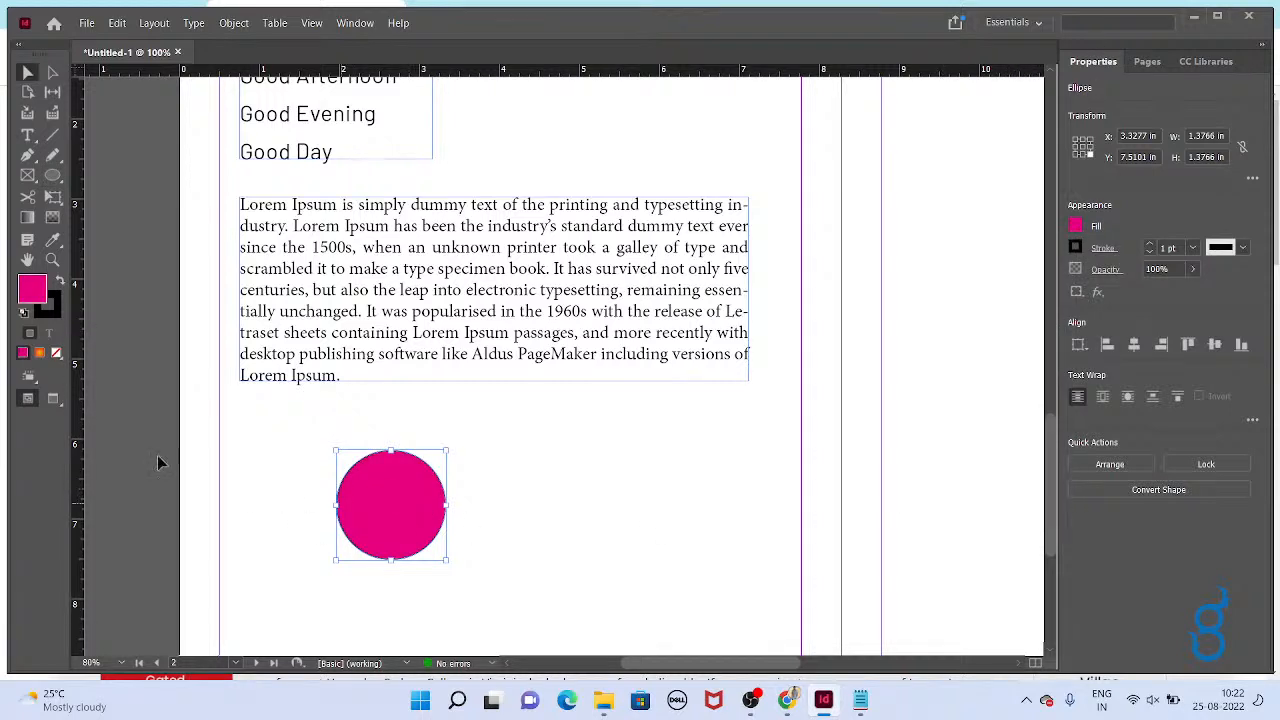
pyautogui.click(486, 491)
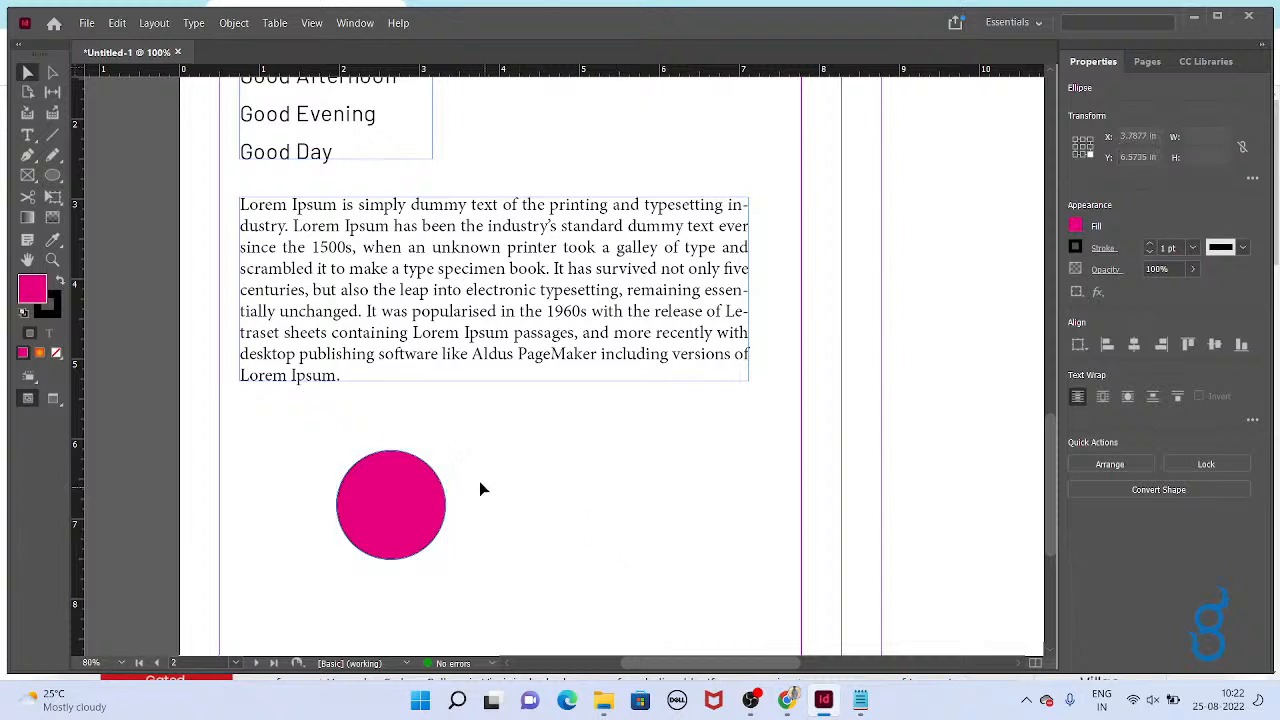
# Scale the circle proportionally about its centre to about 2.2 in across using Free Transform.
pyautogui.click(434, 480)
pyautogui.press('e')
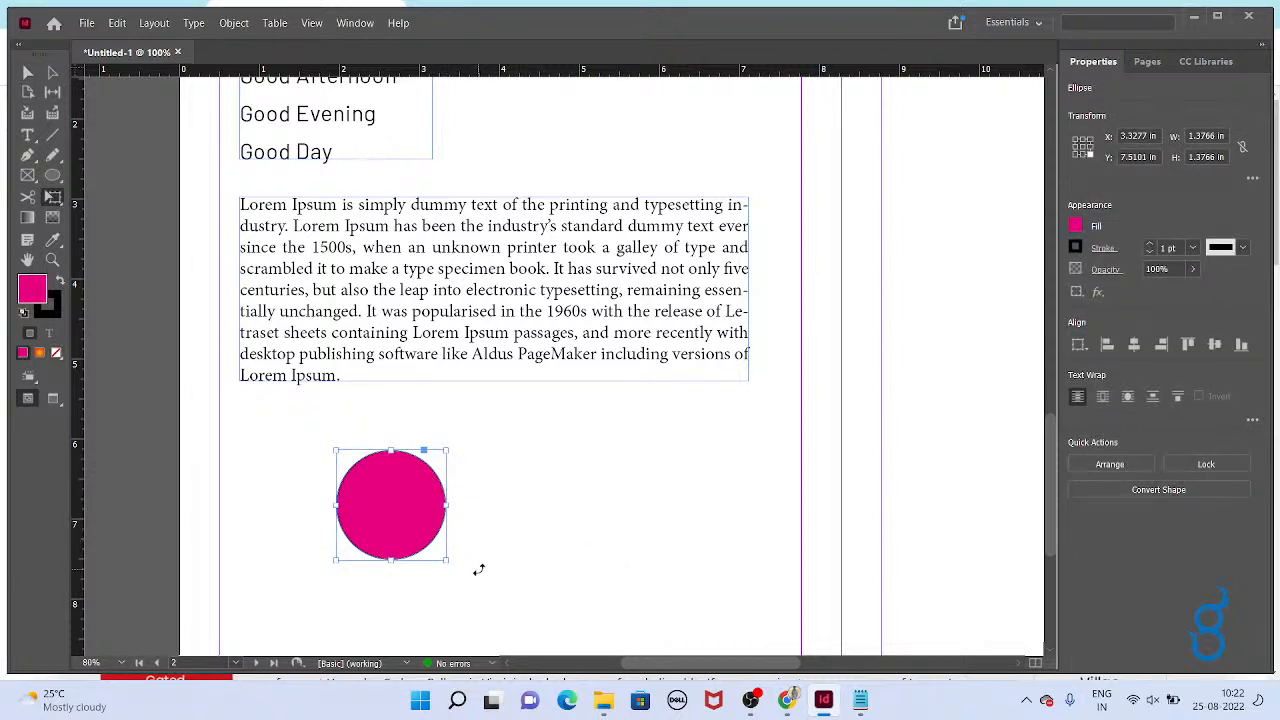
pyautogui.moveTo(449, 557); pyautogui.dragTo(499, 610)
pyautogui.moveTo(499, 399); pyautogui.dragTo(489, 429)
pyautogui.press('v')
# Switch to Notepad and review the shortcuts for zooming in, zooming out and fitting the document.
pyautogui.hotkey('alt', 'Tab')
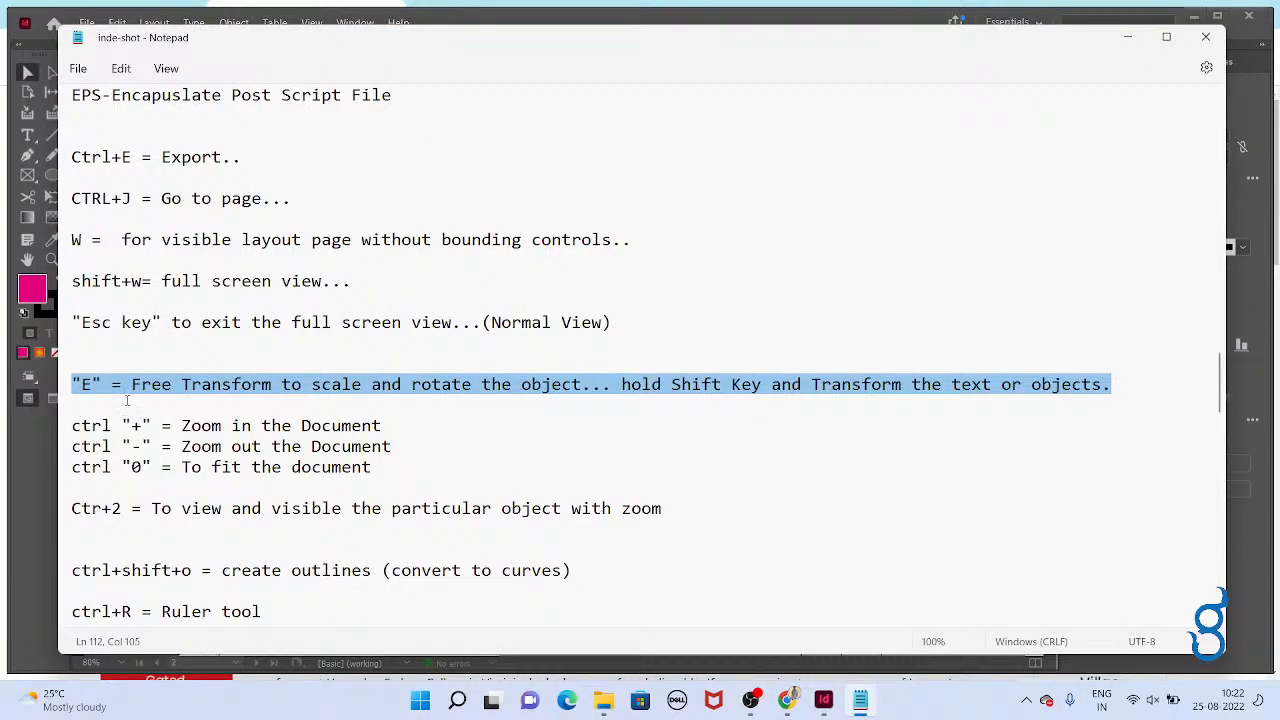
pyautogui.moveTo(404, 478); pyautogui.dragTo(60, 432)
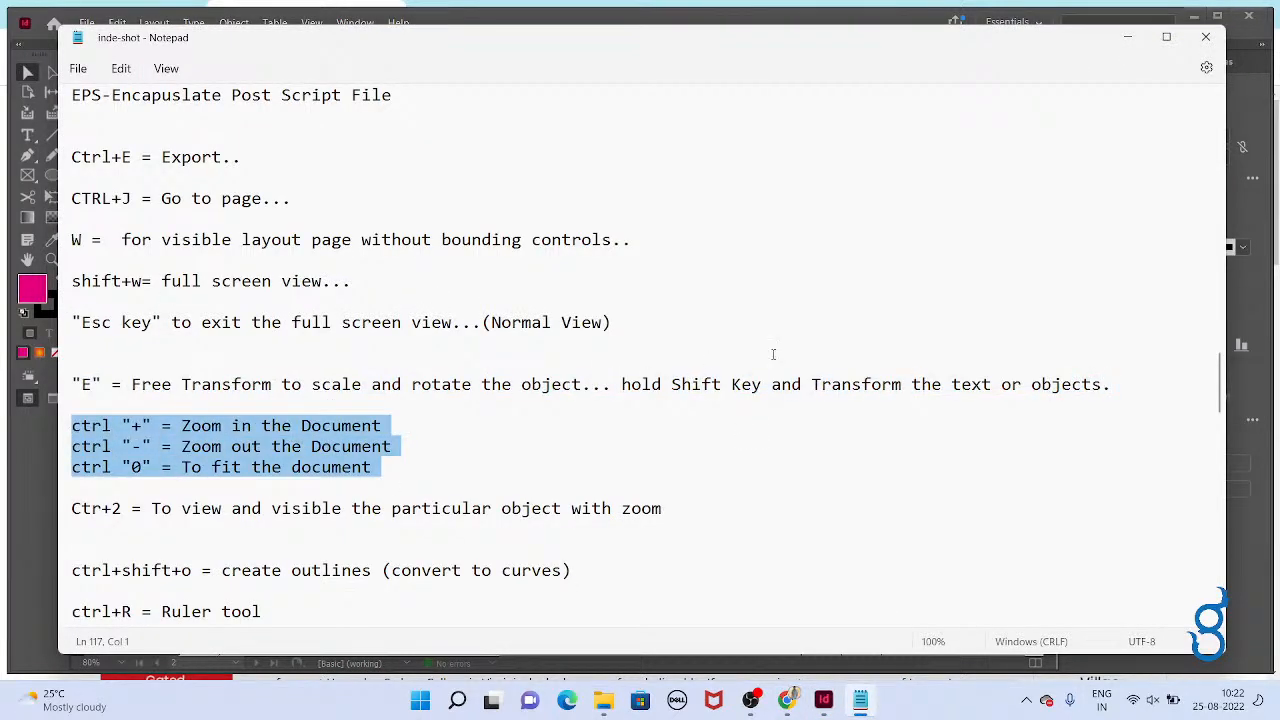
pyautogui.click(709, 360)
# Switch back to InDesign and examine the variants grouped under the shape, Pencil and Type tools.
pyautogui.hotkey('alt', 'Tab')
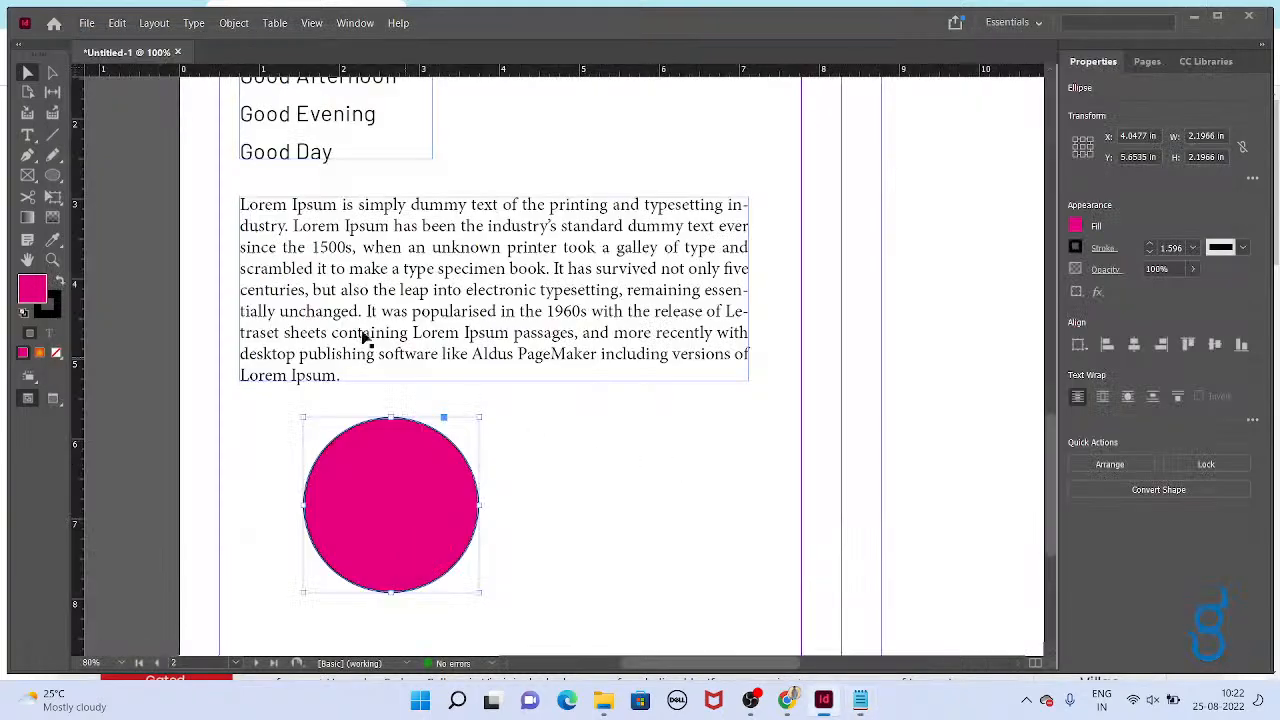
pyautogui.rightClick(53, 175)
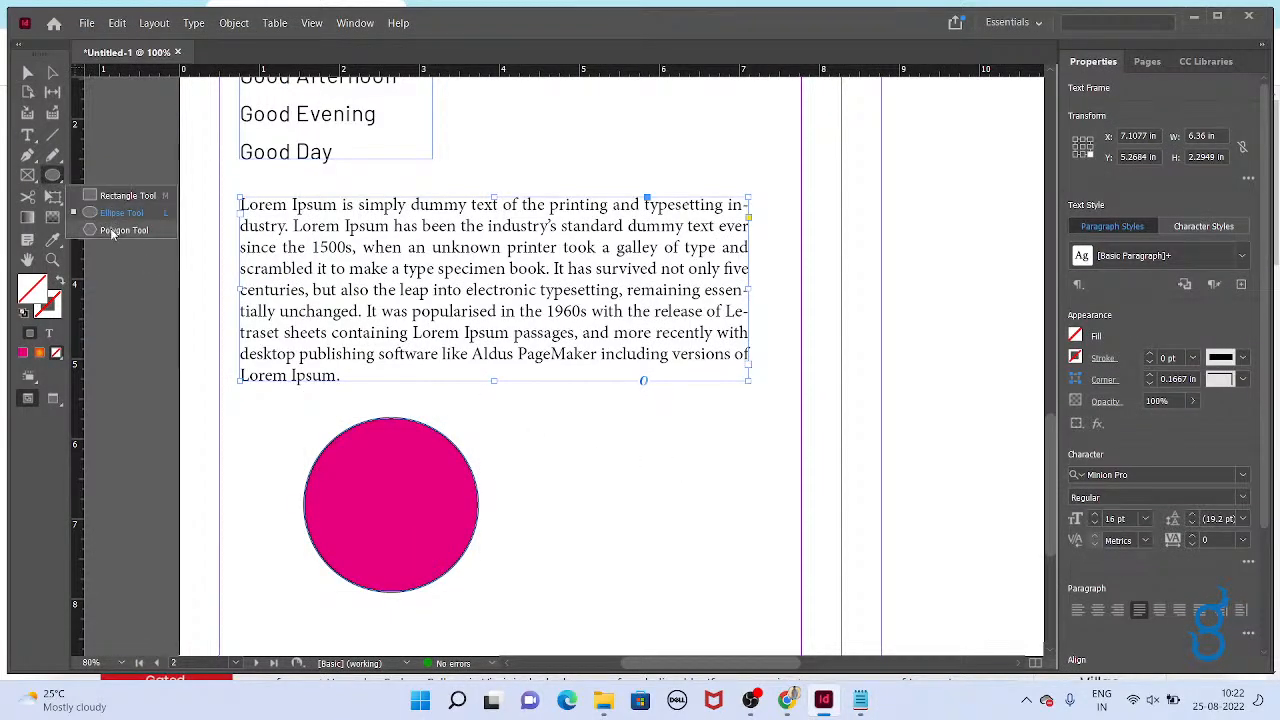
pyautogui.click(54, 158)
pyautogui.rightClick(54, 162)
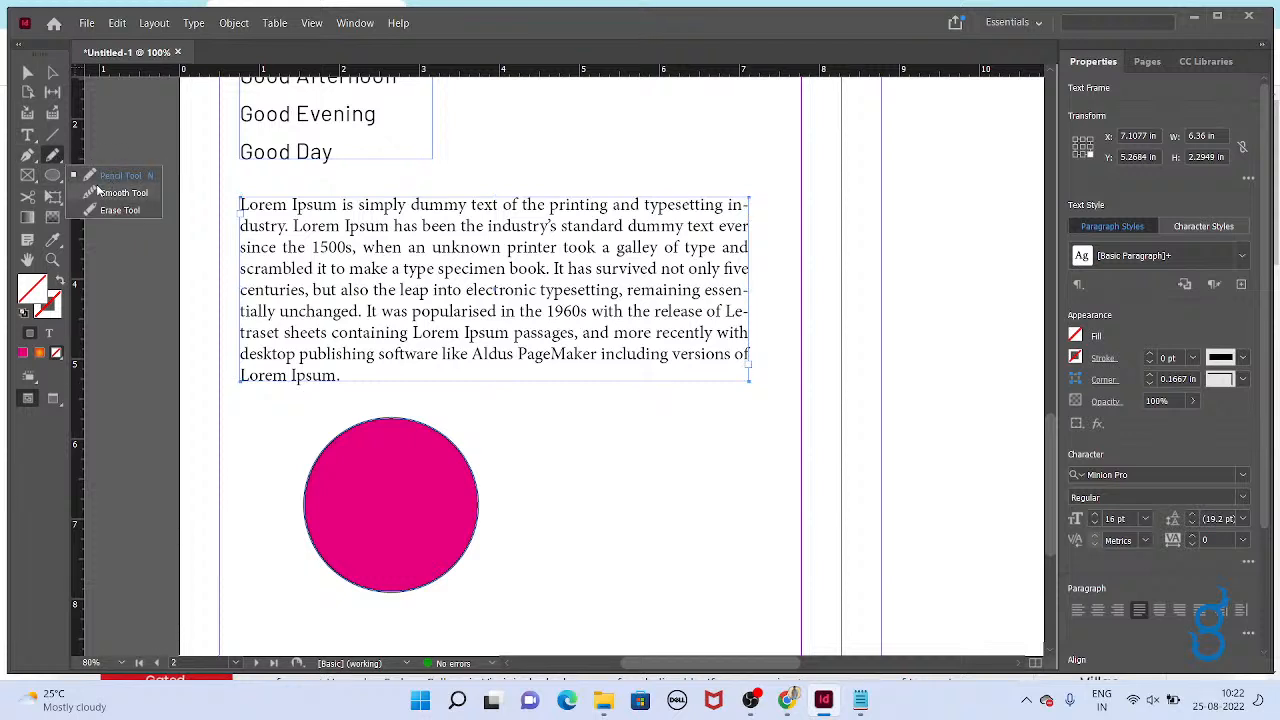
pyautogui.click(33, 156)
pyautogui.rightClick(27, 135)
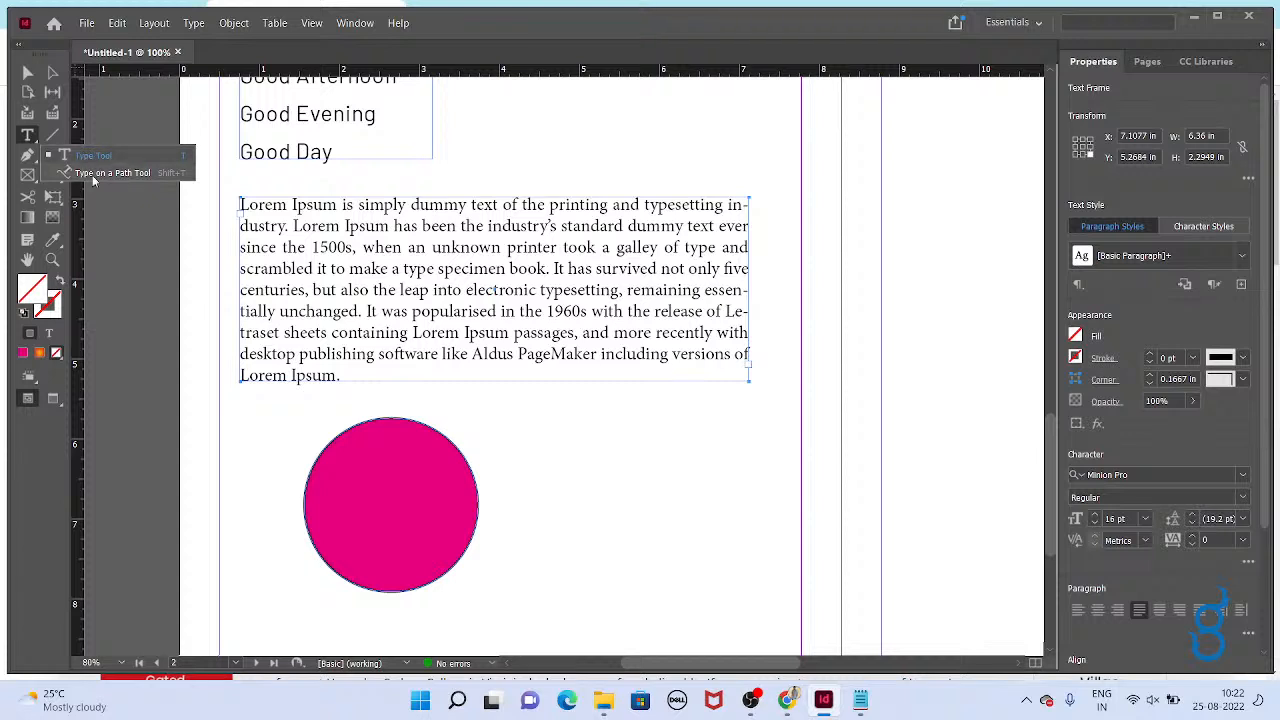
# Move the magenta circle up so that it overlaps the Lorem Ipsum text.
pyautogui.press('v')
pyautogui.moveTo(369, 464); pyautogui.dragTo(529, 206)
pyautogui.scroll(-1, 508, 383)
# Draw an open wavy path about 5.8 in wide and 0.71 in high below the Lorem Ipsum frame with the Pen tool.
pyautogui.press('p')
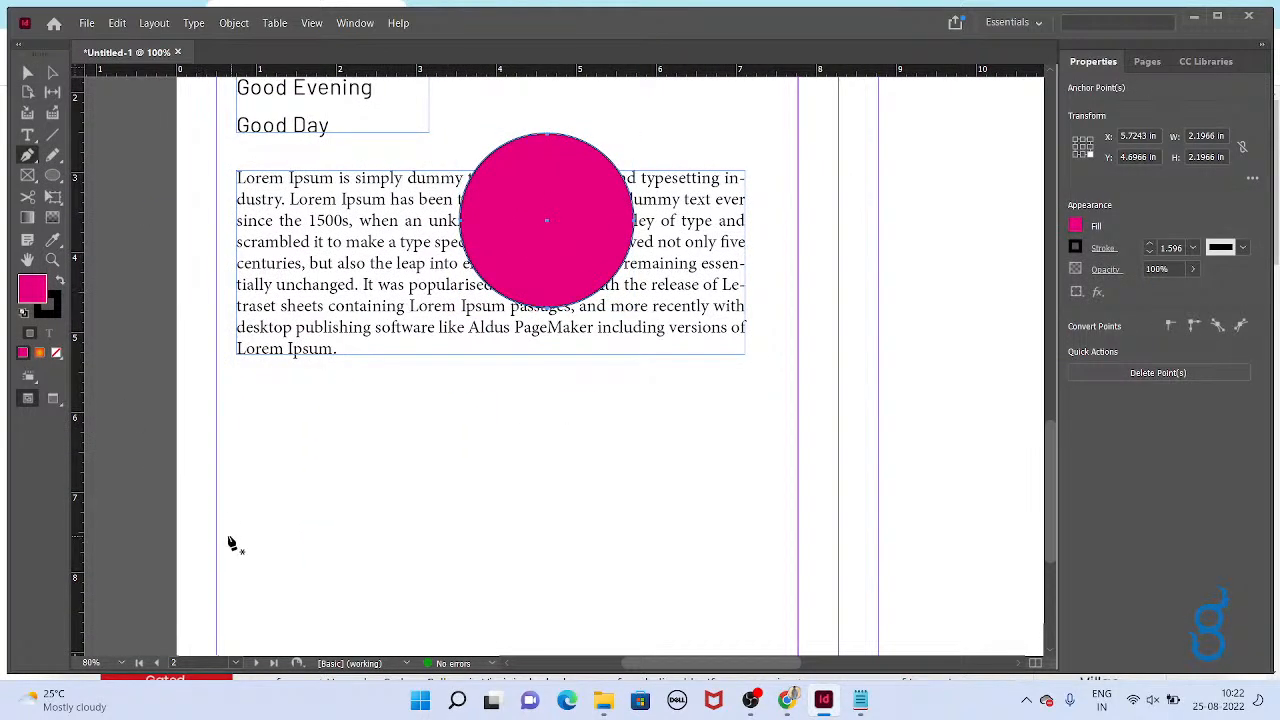
pyautogui.click(269, 512)
pyautogui.moveTo(518, 498); pyautogui.dragTo(645, 562)
pyautogui.moveTo(762, 458); pyautogui.dragTo(808, 515)
pyautogui.press('v')
pyautogui.click(409, 541)
# Add the text "GRAFIX SOFTWARE SOLUTIONS IS A COMPUTER EDUCATION" along the wavy path with Type on a Path, and select all of it.
pyautogui.click(375, 477)
pyautogui.click(27, 135)
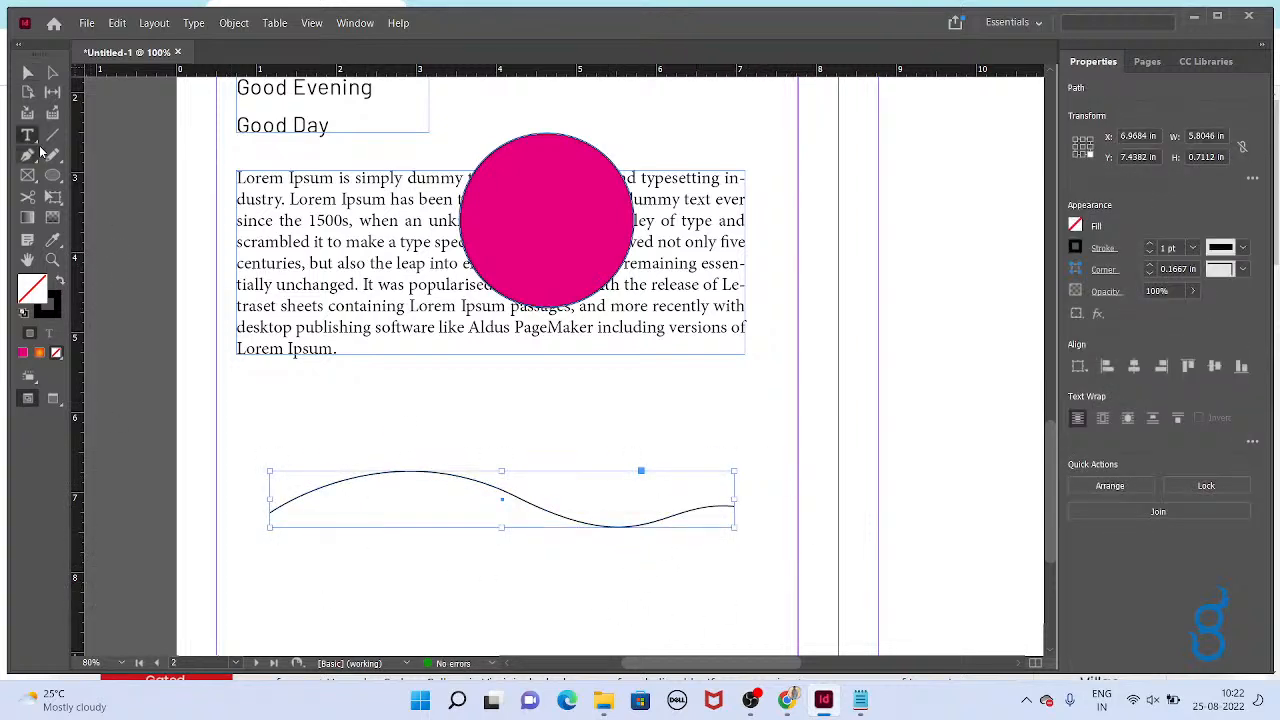
pyautogui.click(31, 143)
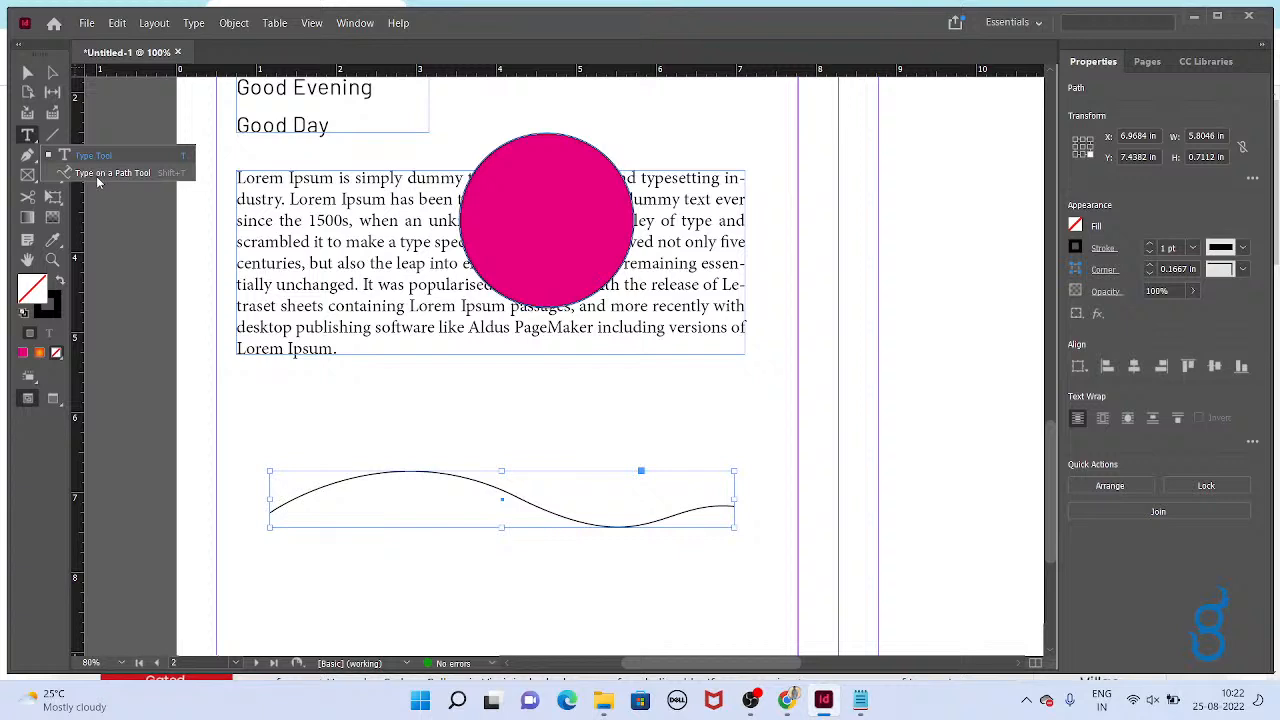
pyautogui.click(100, 166)
pyautogui.click(290, 496)
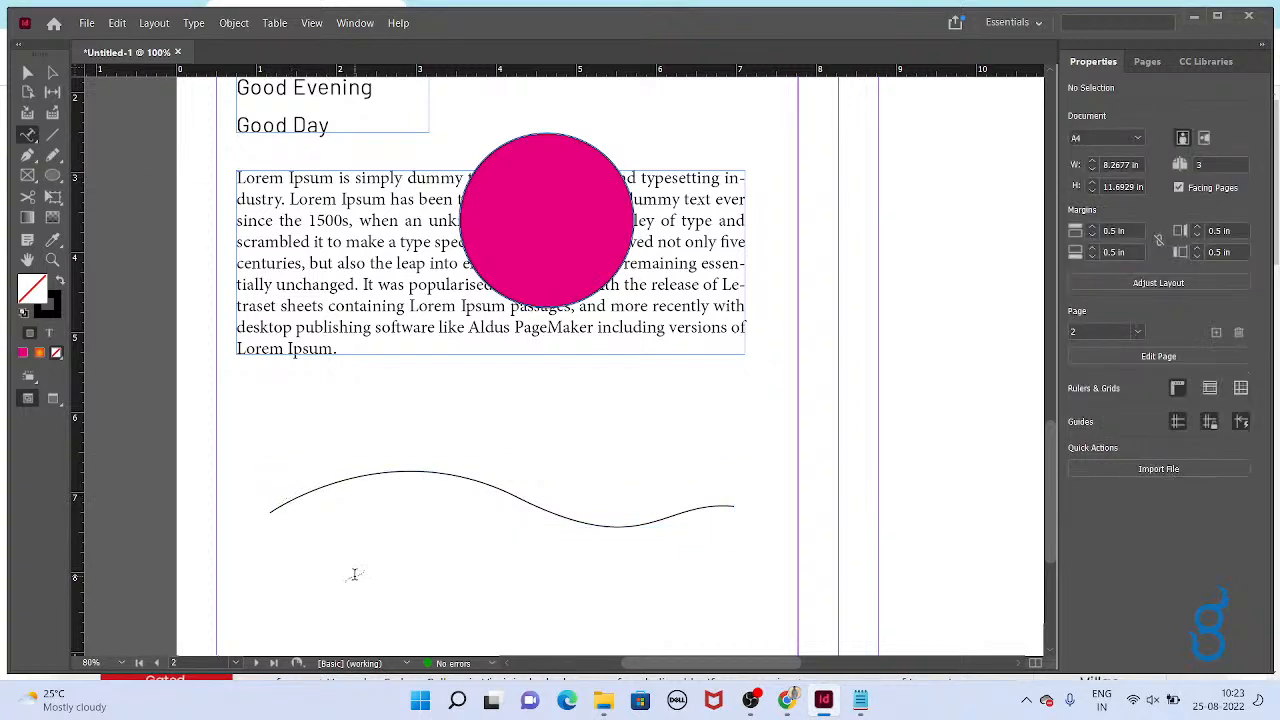
pyautogui.click(308, 496)
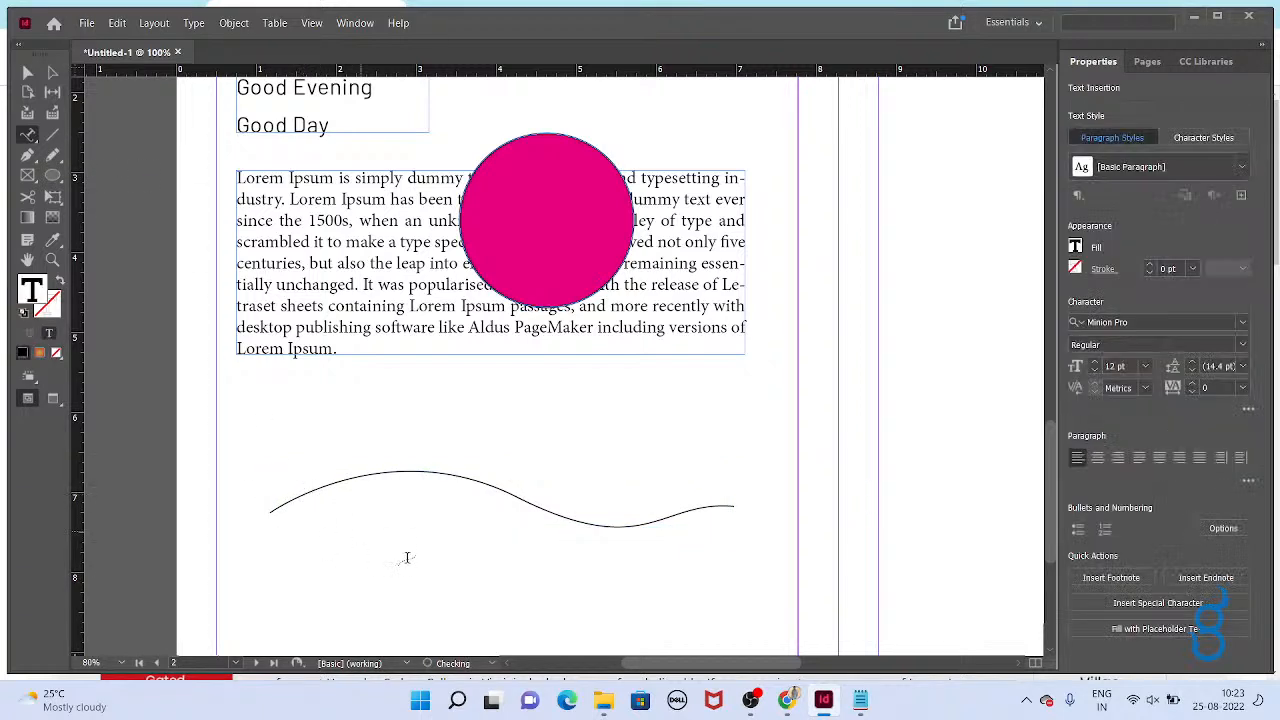
pyautogui.write('GRAP')
pyautogui.write('IX SOFTWARE SOLUTIONS IS A COMPUTER EDUCTI')
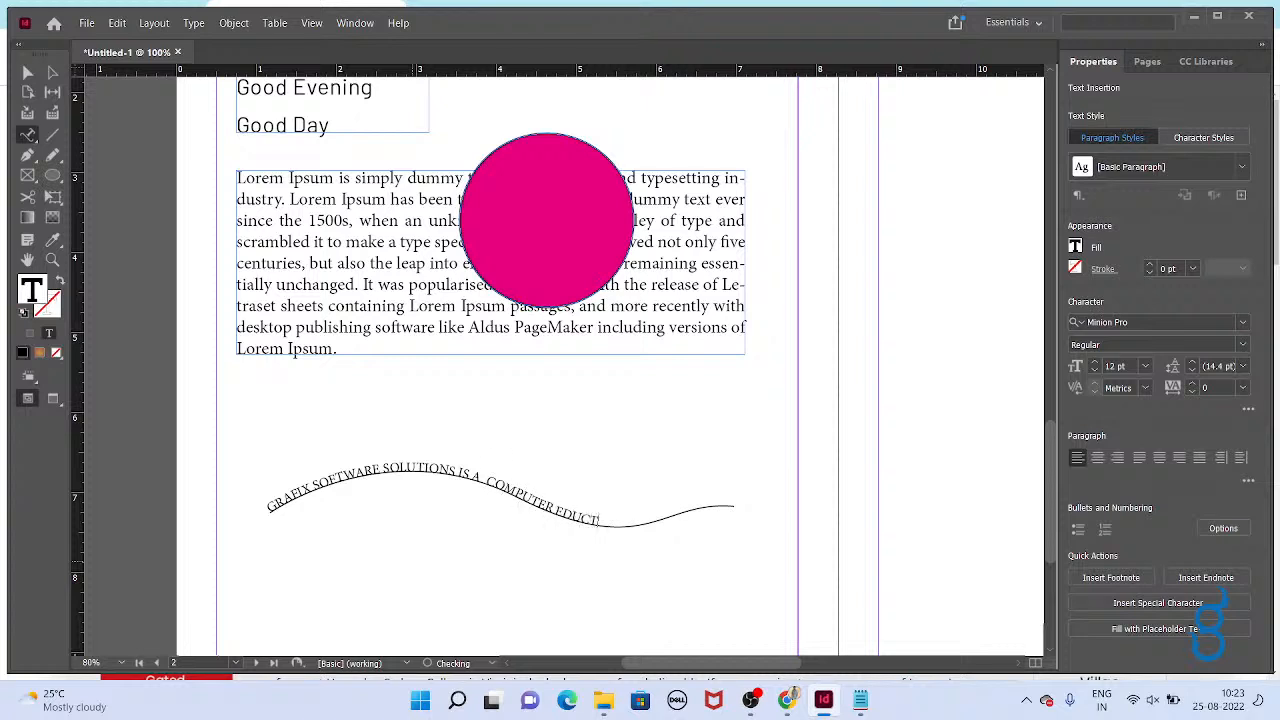
pyautogui.press('BackSpace')
pyautogui.press('BackSpace')
pyautogui.hotkey('ctrl', 'a')
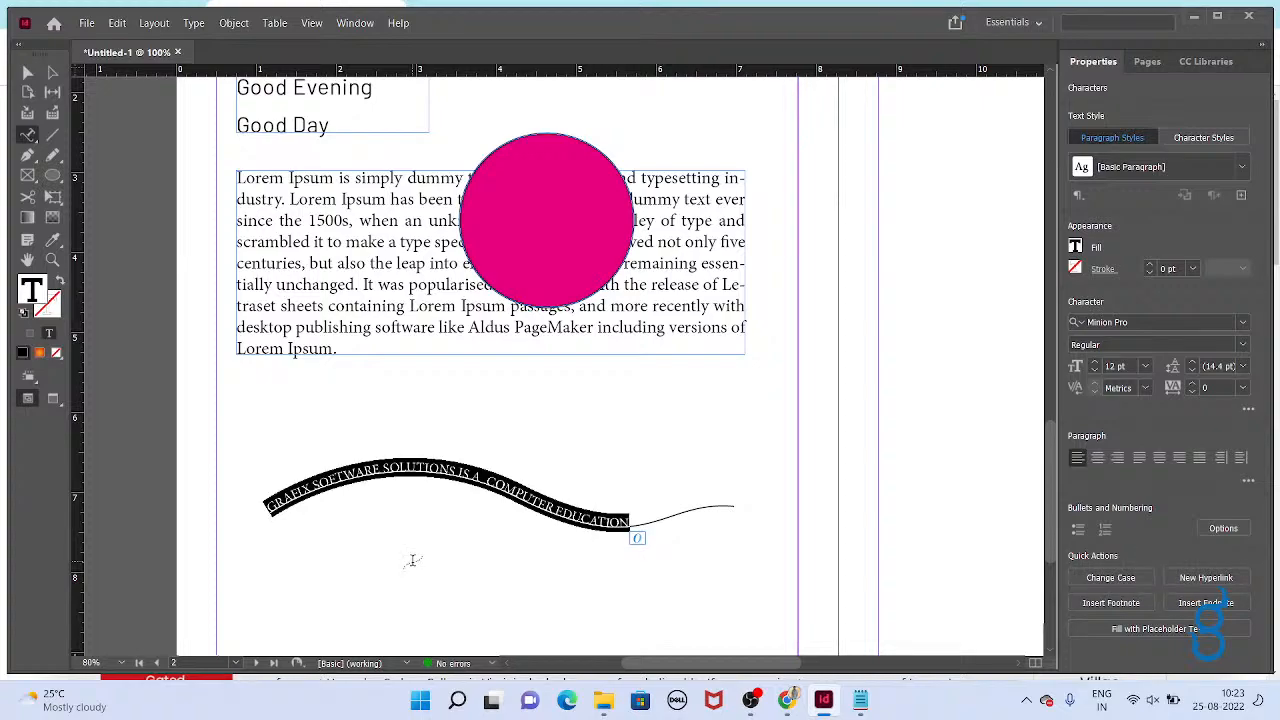
# Switch to Notepad, review the shortcuts noted earlier in the list, and return to InDesign.
pyautogui.hotkey('alt', 'Tab')
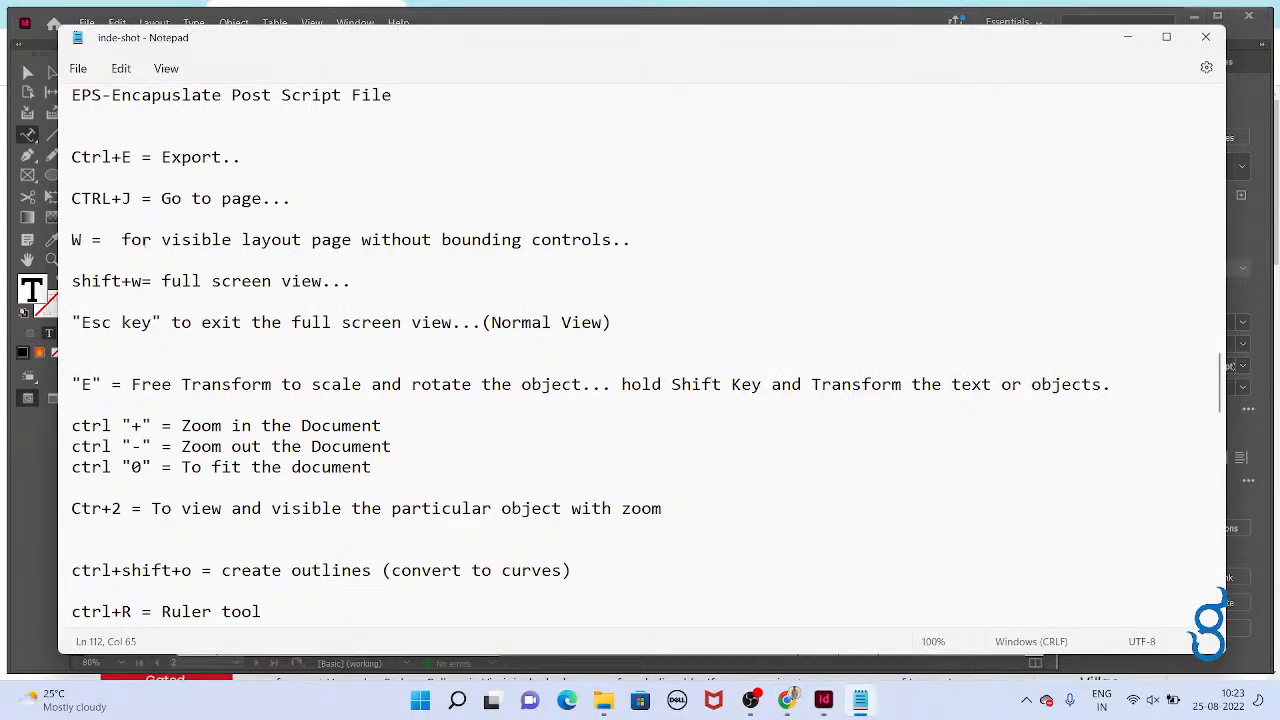
pyautogui.scroll(13, 177, 247)
pyautogui.moveTo(119, 289); pyautogui.dragTo(420, 300)
pyautogui.hotkey('alt', 'Tab')
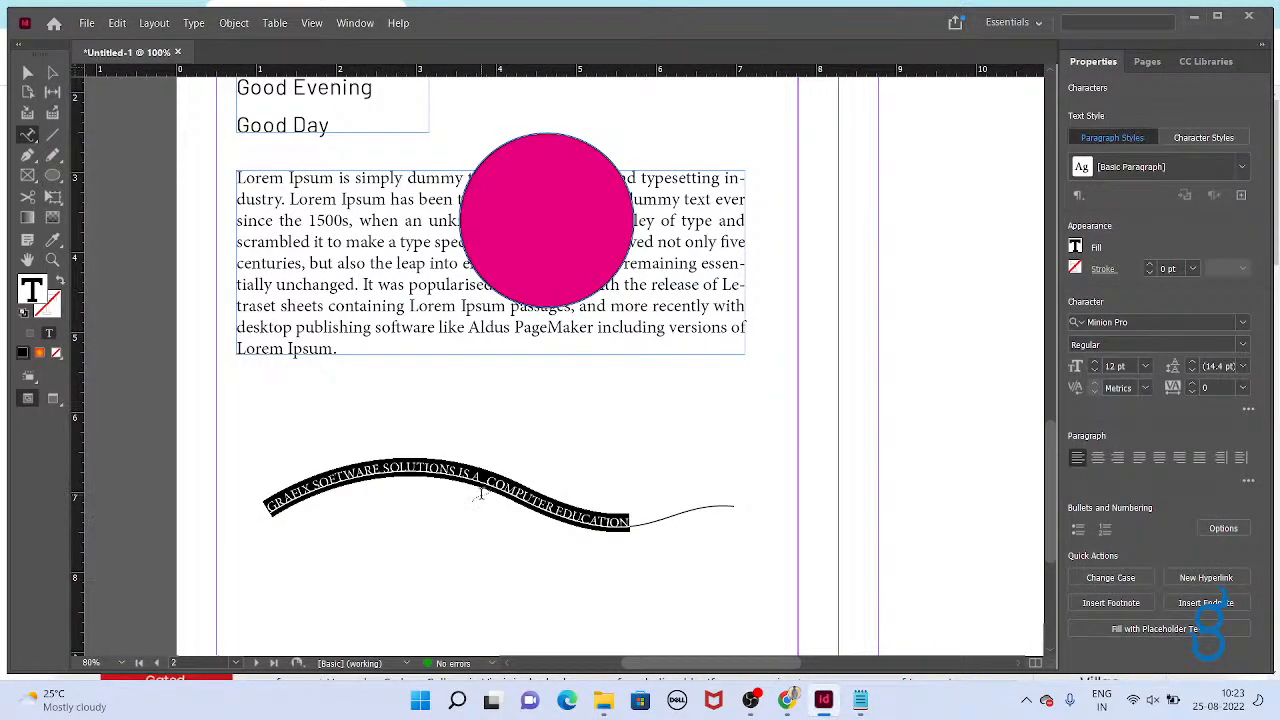
# Select the text on the wavy path again and enlarge it to 24 pt.
pyautogui.click(480, 492)
pyautogui.moveTo(270, 502); pyautogui.dragTo(575, 488)
pyautogui.hotkey('ctrl', 'shift', '.')
pyautogui.hotkey('ctrl', 'shift', '.')
pyautogui.hotkey('ctrl', 'shift', '.')
pyautogui.hotkey('ctrl', 'shift', '.')
pyautogui.hotkey('ctrl', 'shift', '.')
pyautogui.hotkey('ctrl', 'shift', '.')
pyautogui.hotkey('ctrl', 'shift', '.')
pyautogui.hotkey('ctrl', 'shift', '.')
pyautogui.hotkey('ctrl', 'shift', '.')
pyautogui.hotkey('ctrl', 'shift', '.')
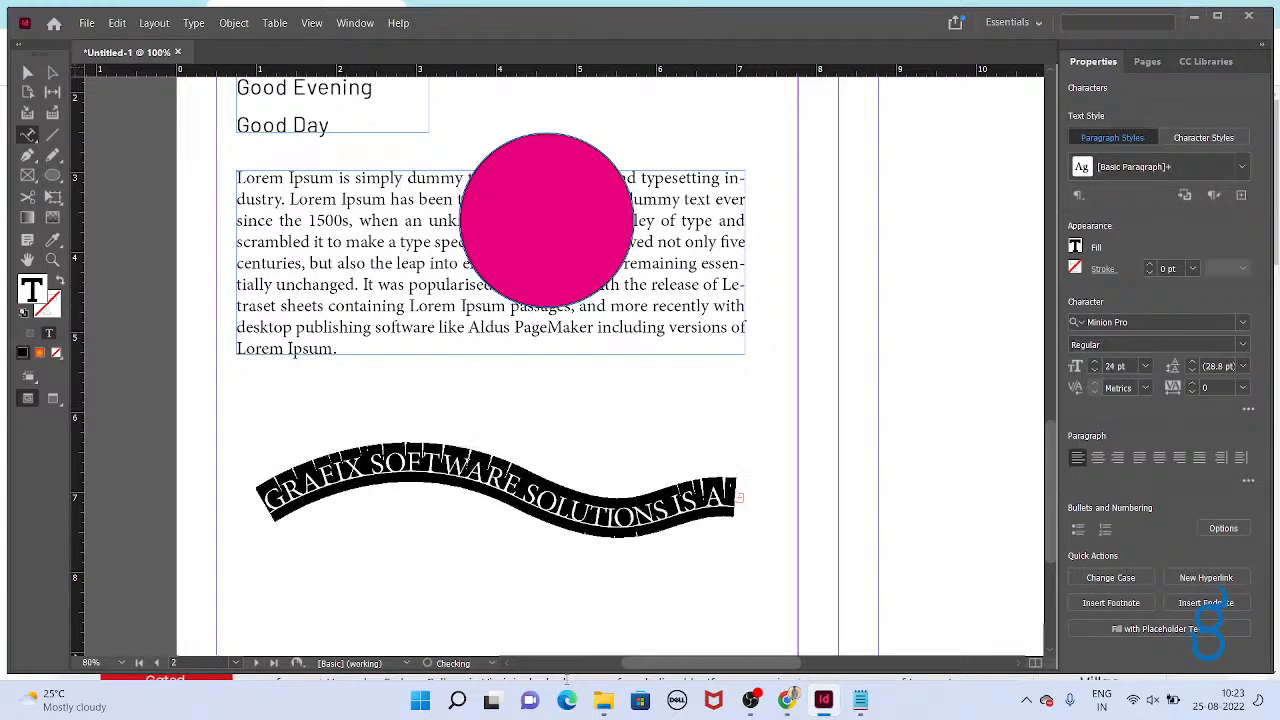
# Reduce the text on the wavy path to 14 pt and finish editing it.
pyautogui.hotkey('ctrl', 'shift', ',')
pyautogui.hotkey('ctrl', 'shift', ',')
pyautogui.hotkey('ctrl', 'shift', ',')
pyautogui.hotkey('ctrl', 'shift', ',')
pyautogui.hotkey('ctrl', 'shift', ',')
pyautogui.hotkey('ctrl', 'shift', ',')
pyautogui.hotkey('ctrl', 'shift', ',')
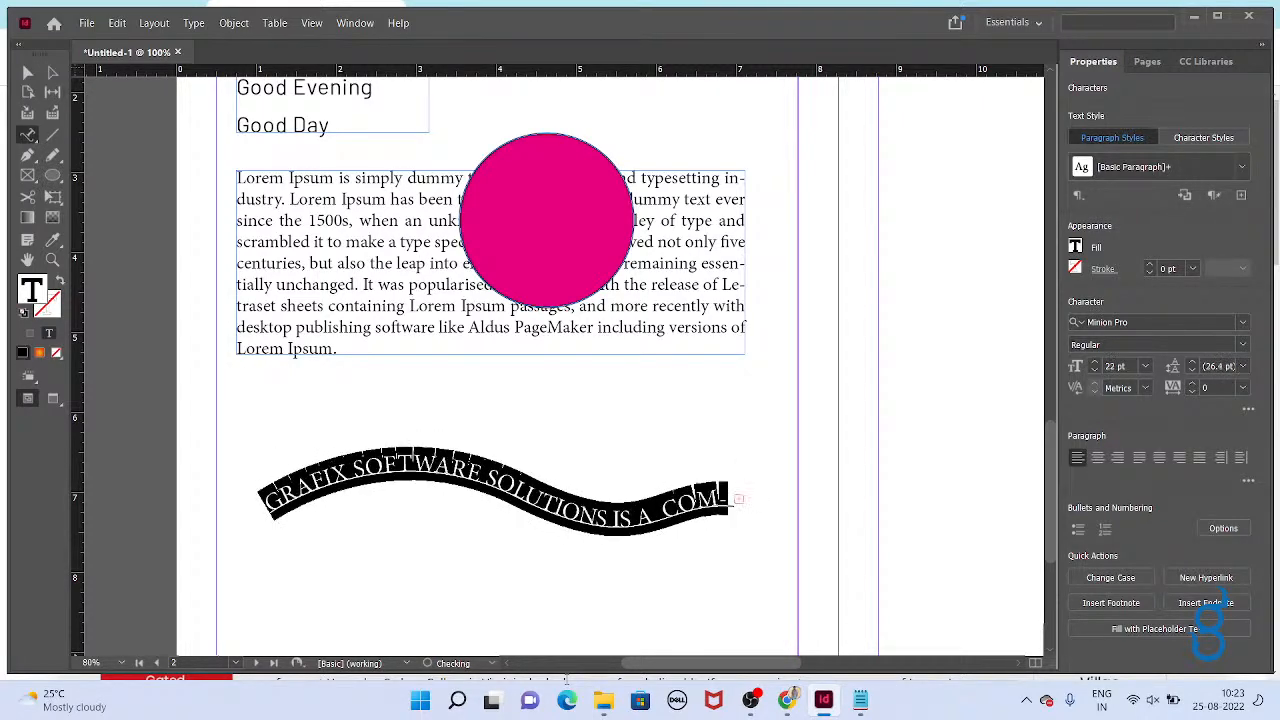
pyautogui.hotkey('ctrl', 'shift', ',')
pyautogui.hotkey('ctrl', 'shift', ',')
pyautogui.hotkey('ctrl', 'shift', ',')
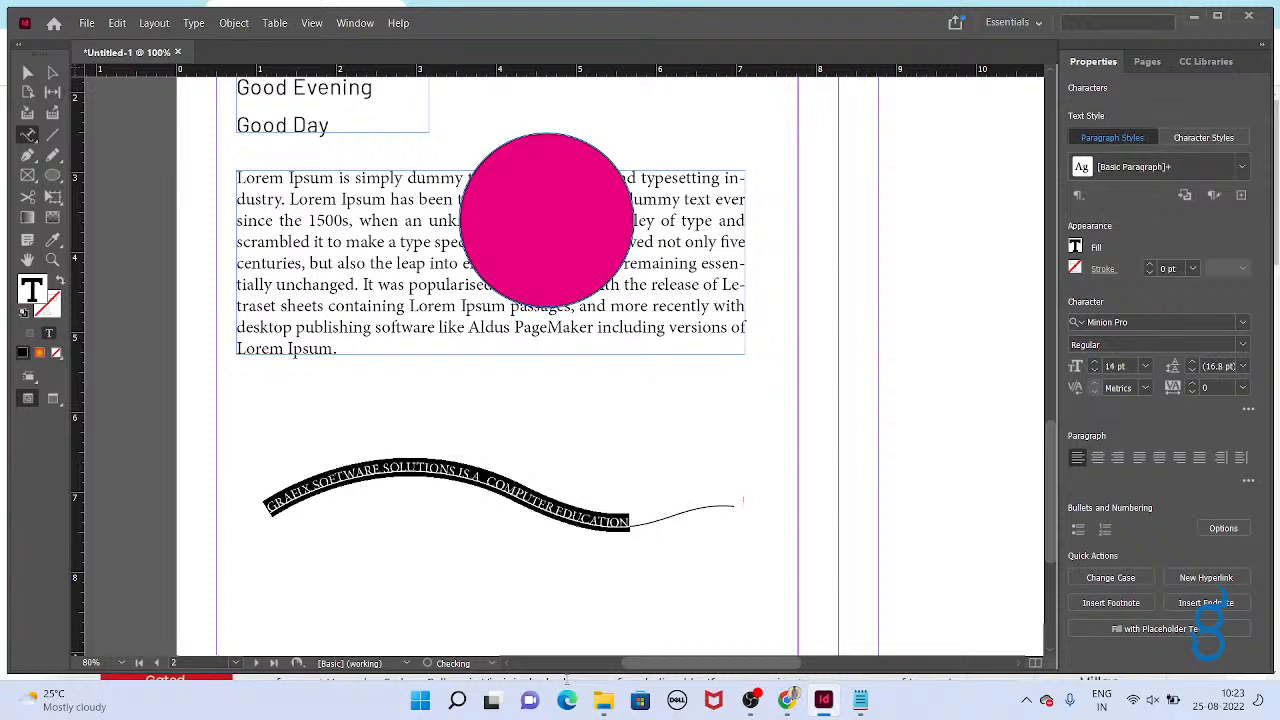
pyautogui.hotkey('ctrl', 'shift', ',')
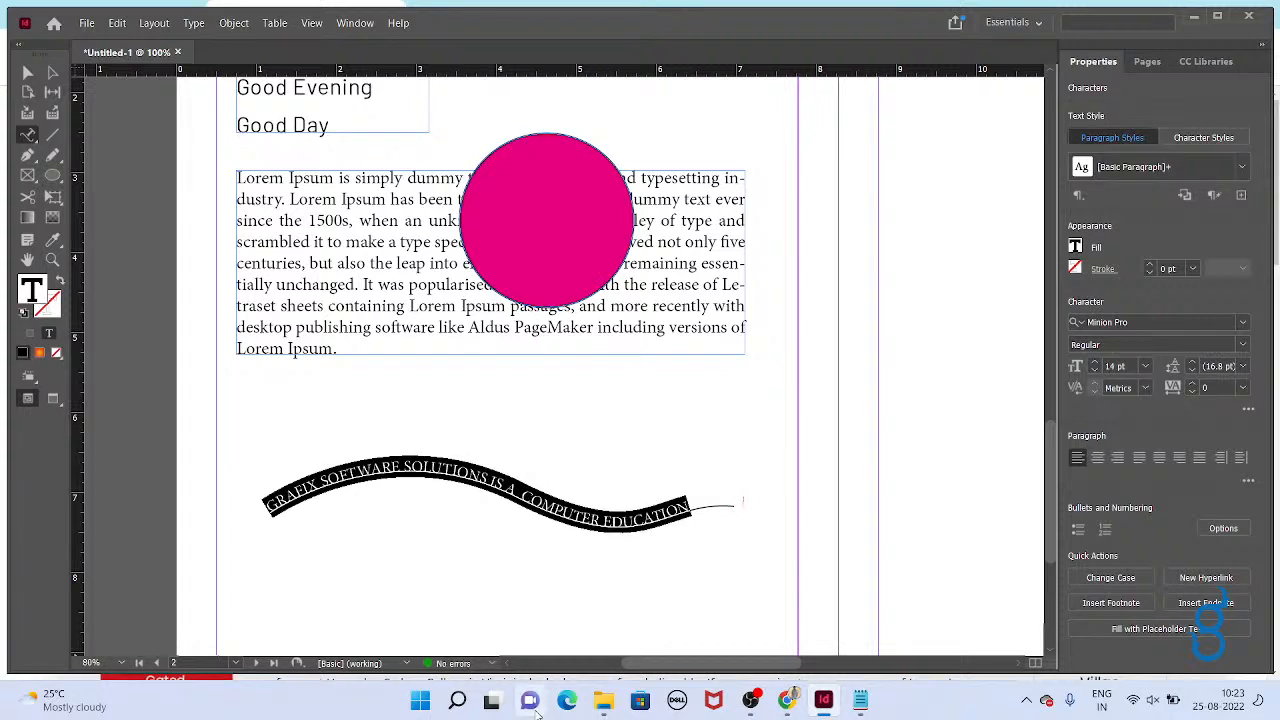
pyautogui.press('Escape')
pyautogui.click(371, 508)
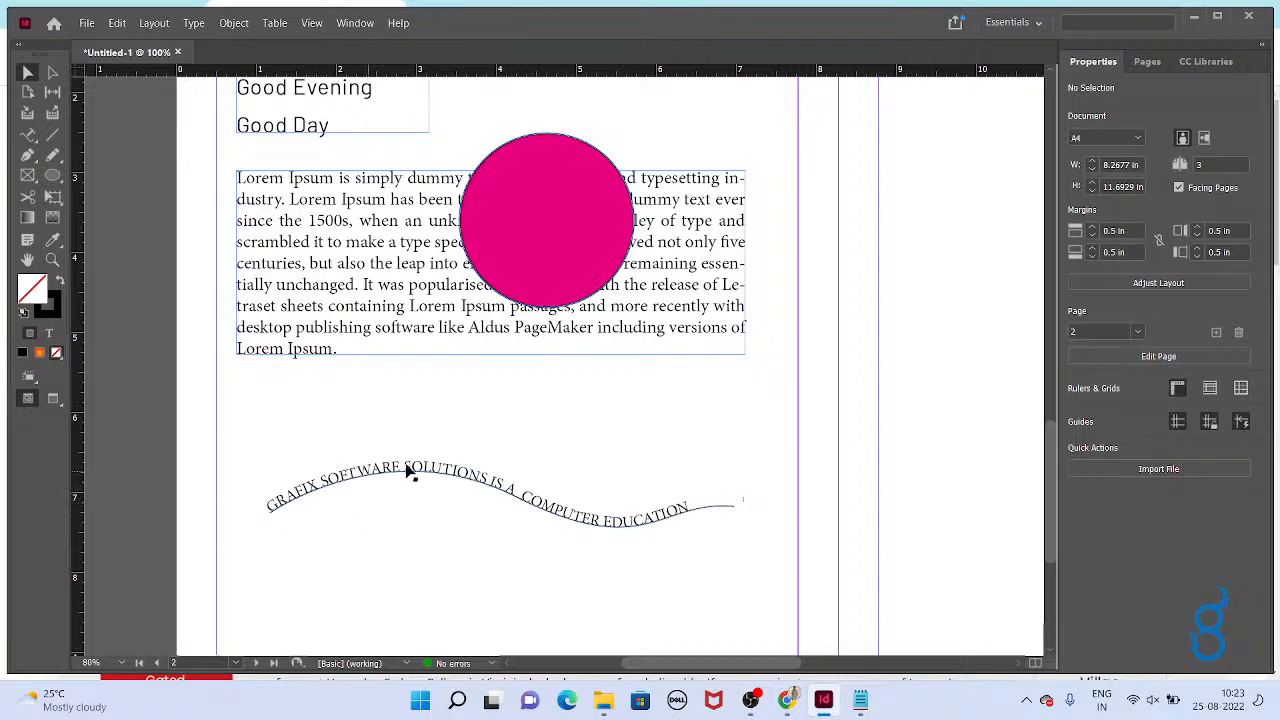
# Set the wavy path's stroke to None and deselect it.
pyautogui.click(687, 509)
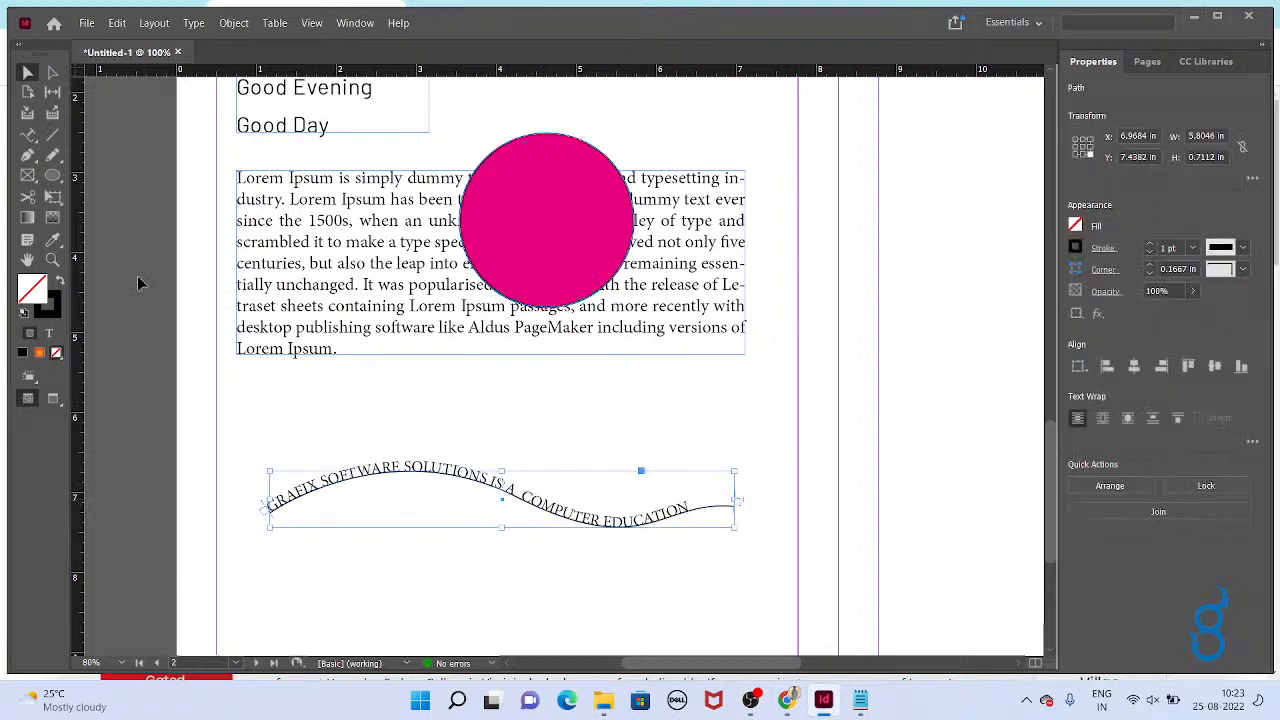
pyautogui.click(1077, 247)
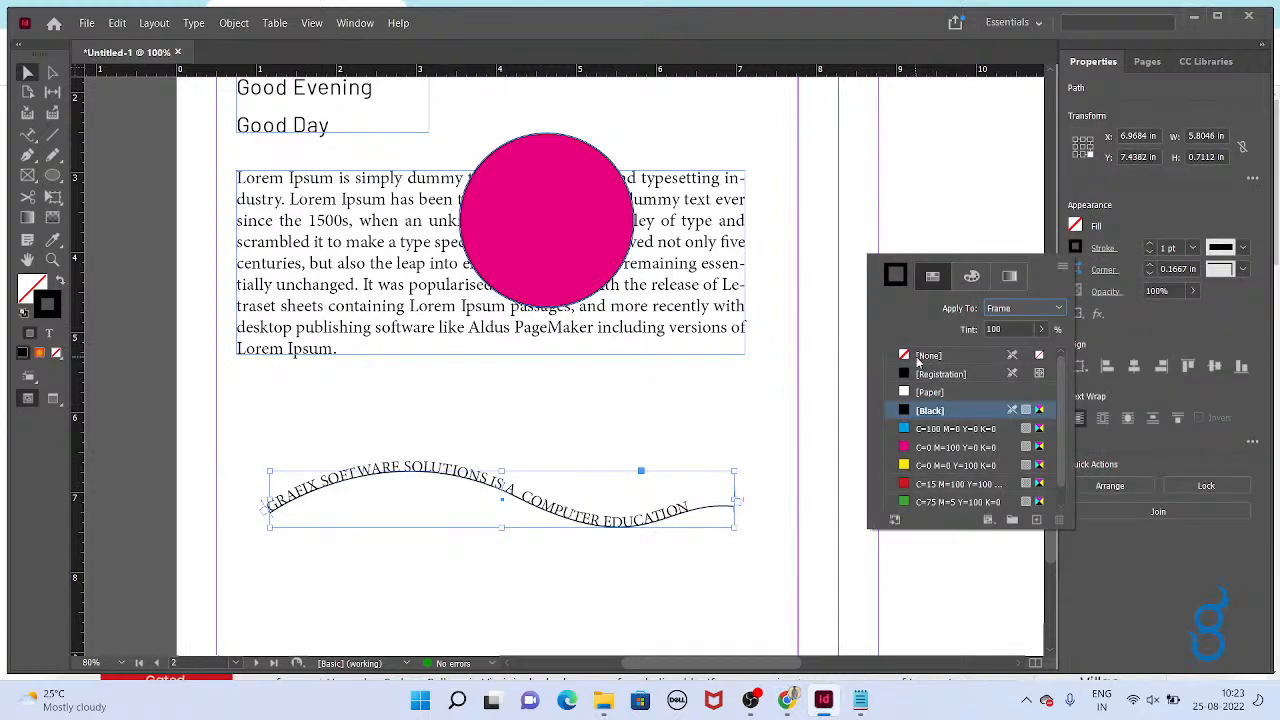
pyautogui.click(917, 358)
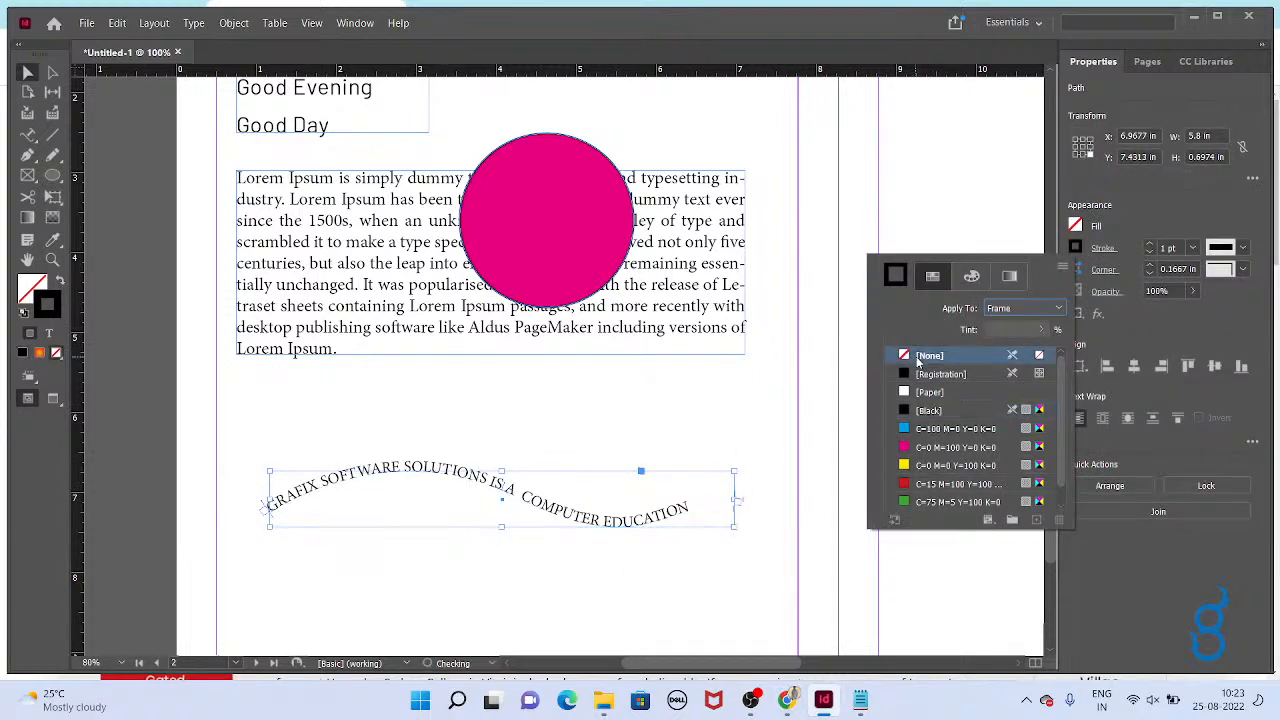
pyautogui.click(683, 585)
# Move the wavy text up to just below the Lorem Ipsum frame, and place the magenta circle beneath it.
pyautogui.moveTo(548, 506); pyautogui.dragTo(569, 461)
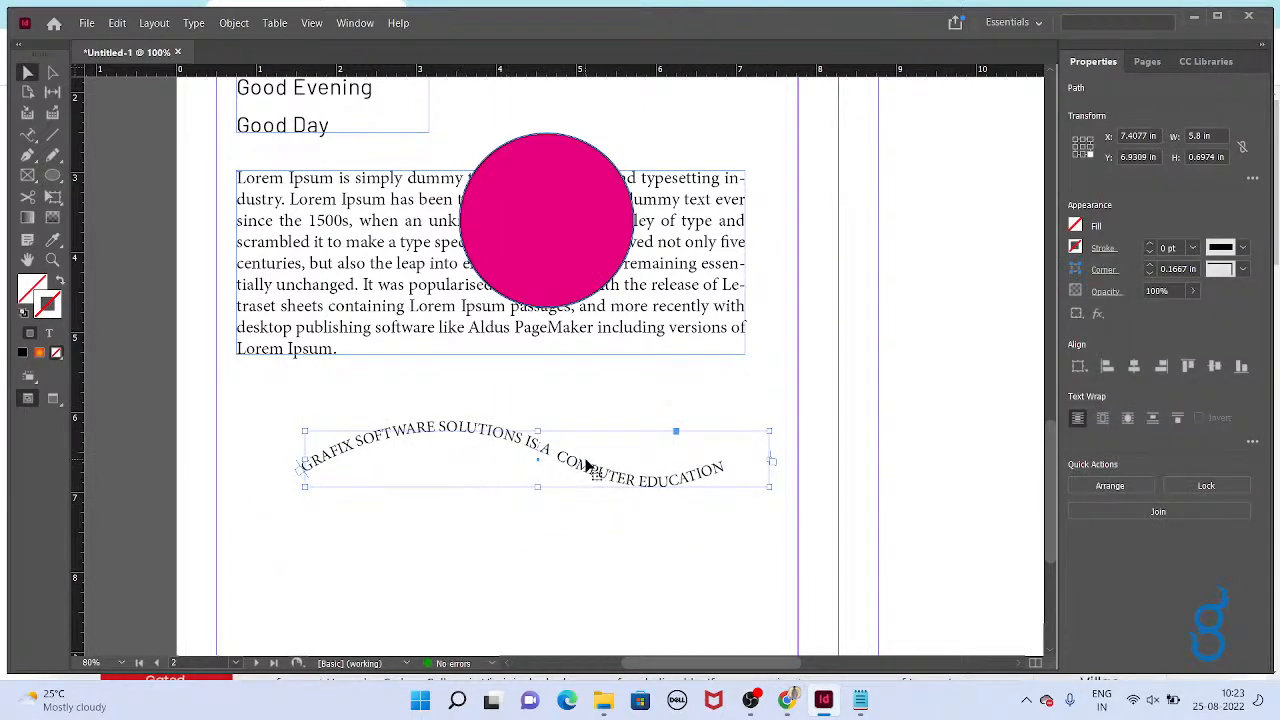
pyautogui.moveTo(569, 474); pyautogui.dragTo(586, 359)
pyautogui.moveTo(565, 222); pyautogui.dragTo(586, 493)
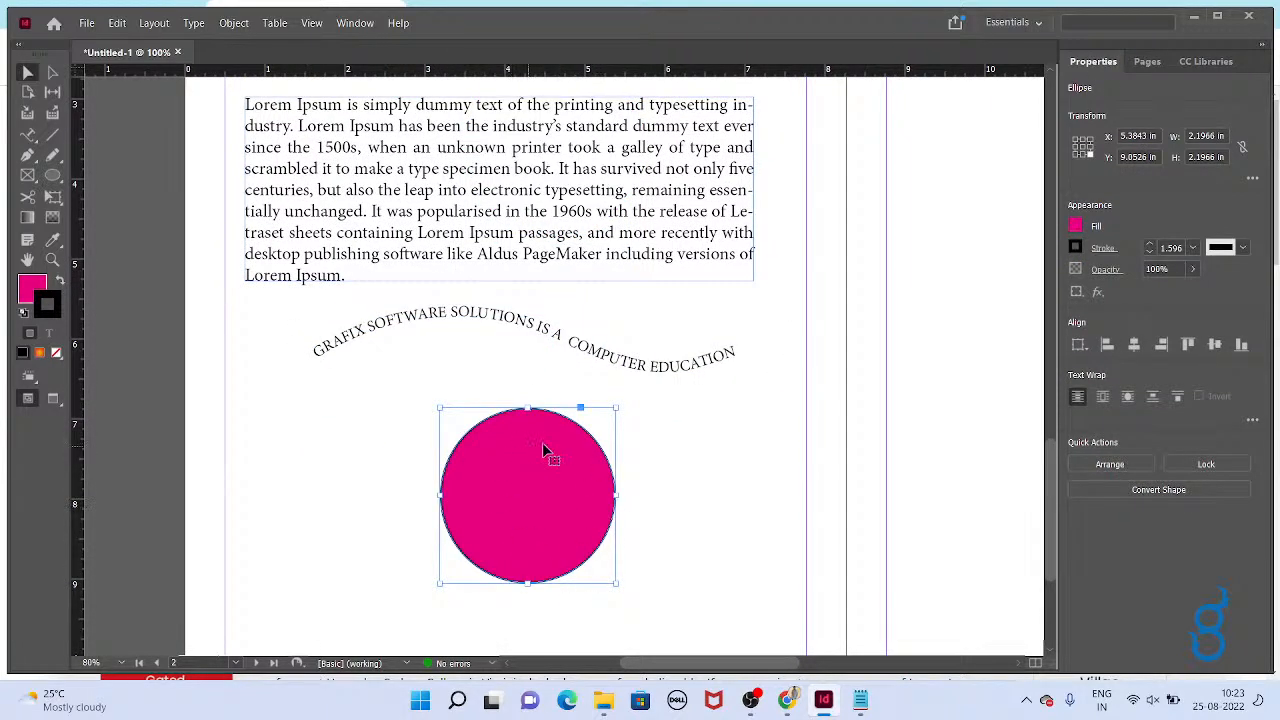
pyautogui.moveTo(513, 501); pyautogui.dragTo(513, 513)
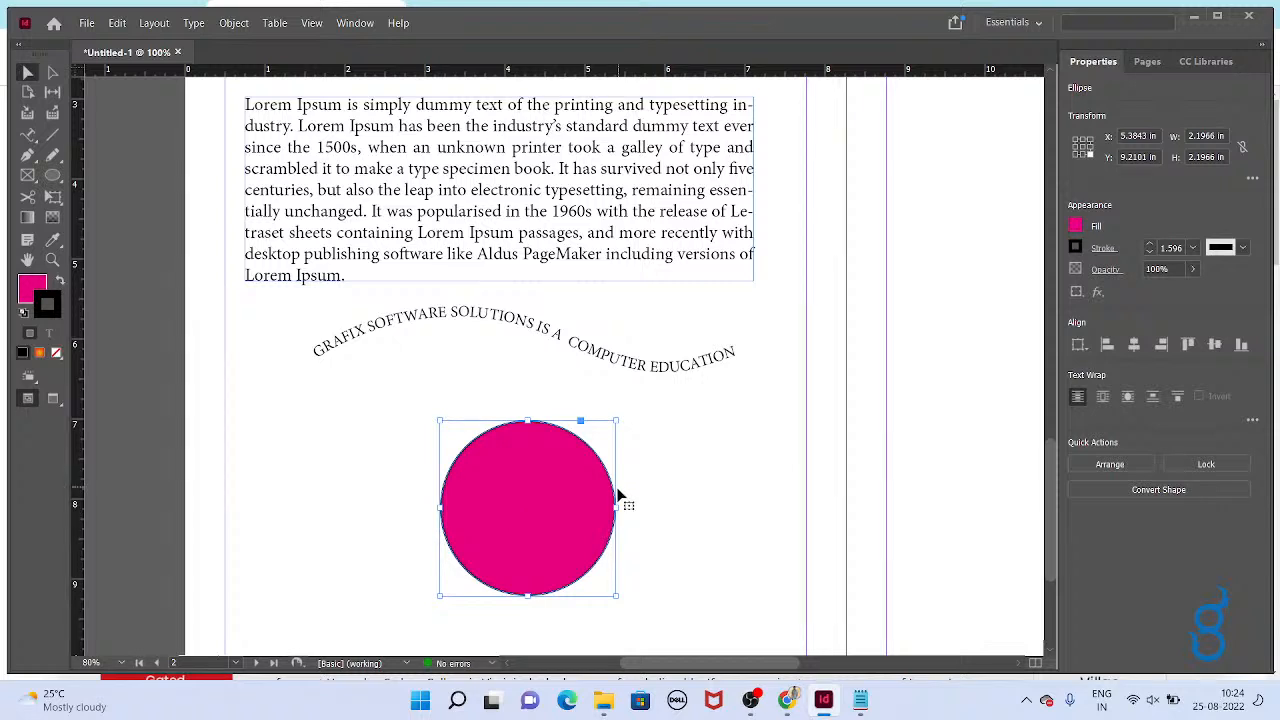
# Undo the circle's last small move and add the text "GRAFIX SOFTWARE SOLUTIONS" along its outline with Type on a Path.
pyautogui.moveTo(28, 134); pyautogui.dragTo(89, 178)
pyautogui.click(551, 421)
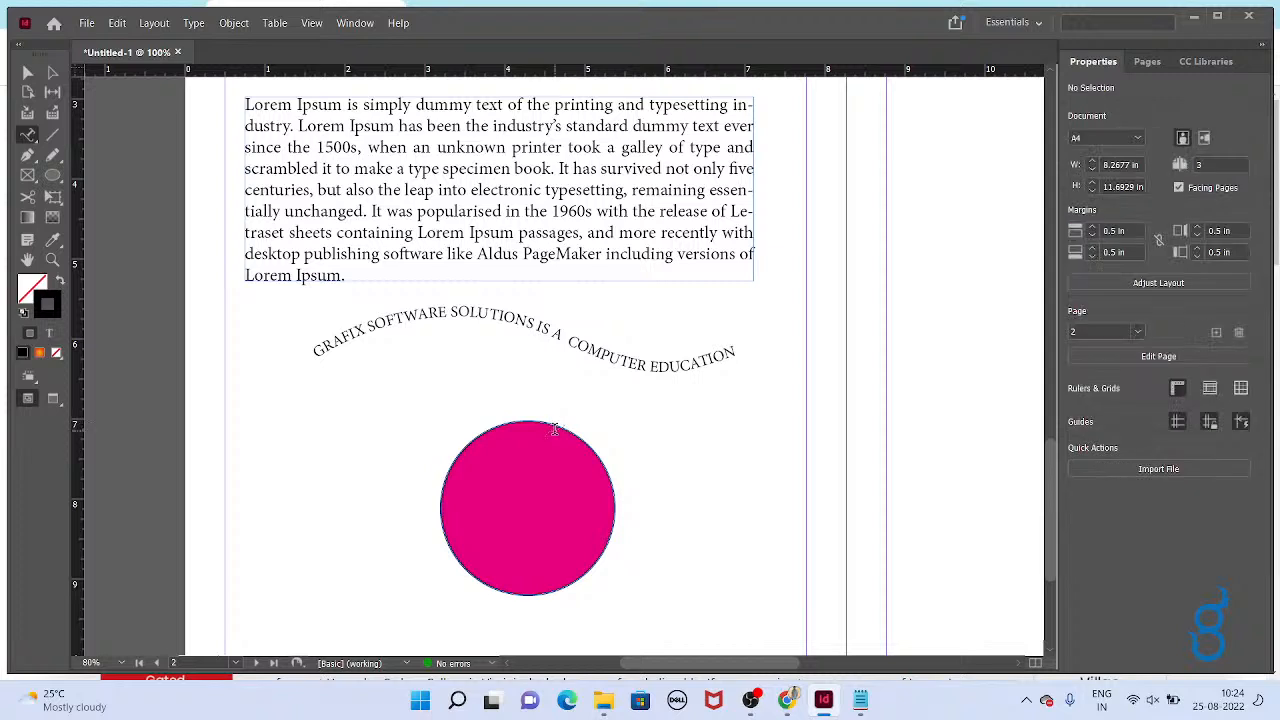
pyautogui.hotkey('ctrl', 'z')
pyautogui.click(552, 408)
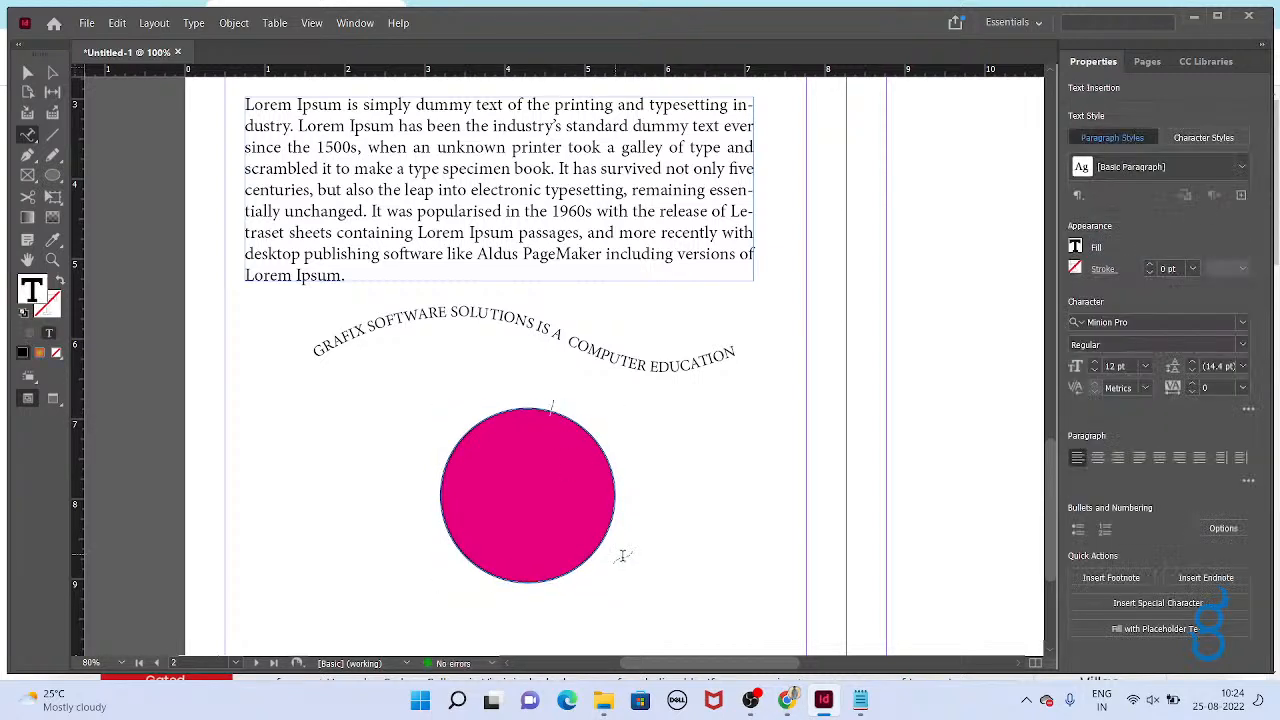
pyautogui.write('GRAFIX SOFTWARE SOLUTION')
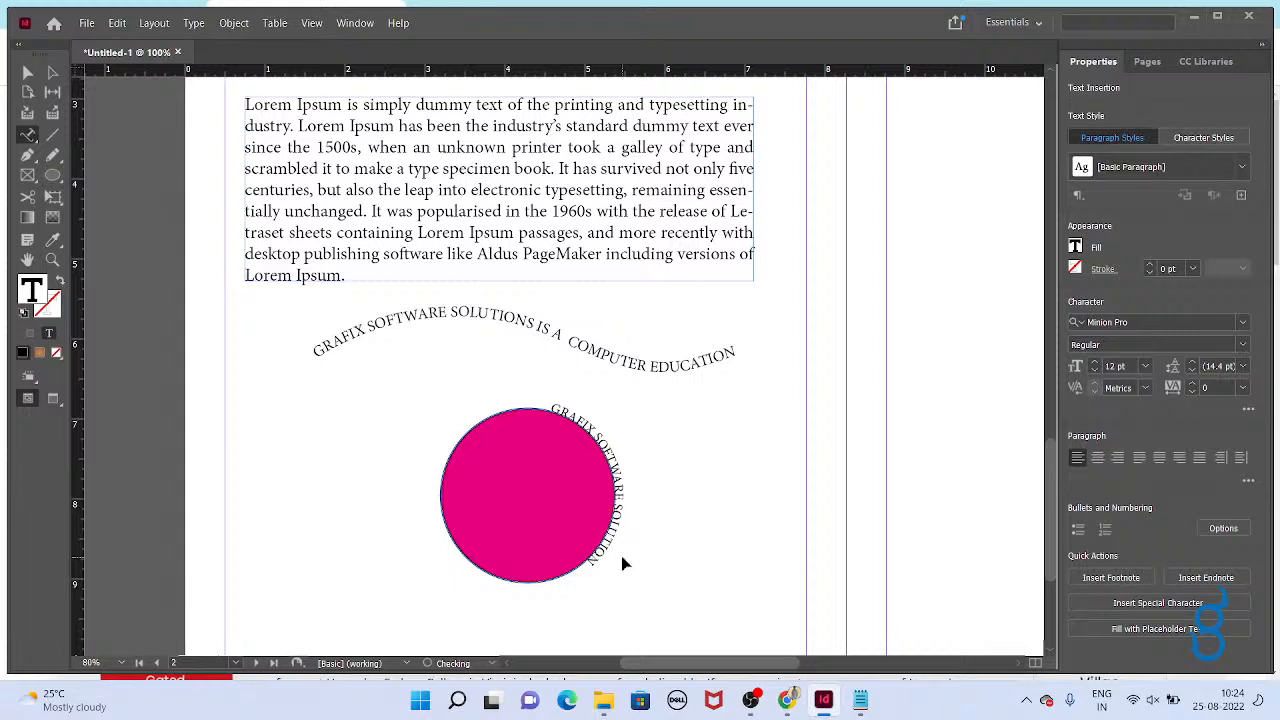
pyautogui.click(622, 560)
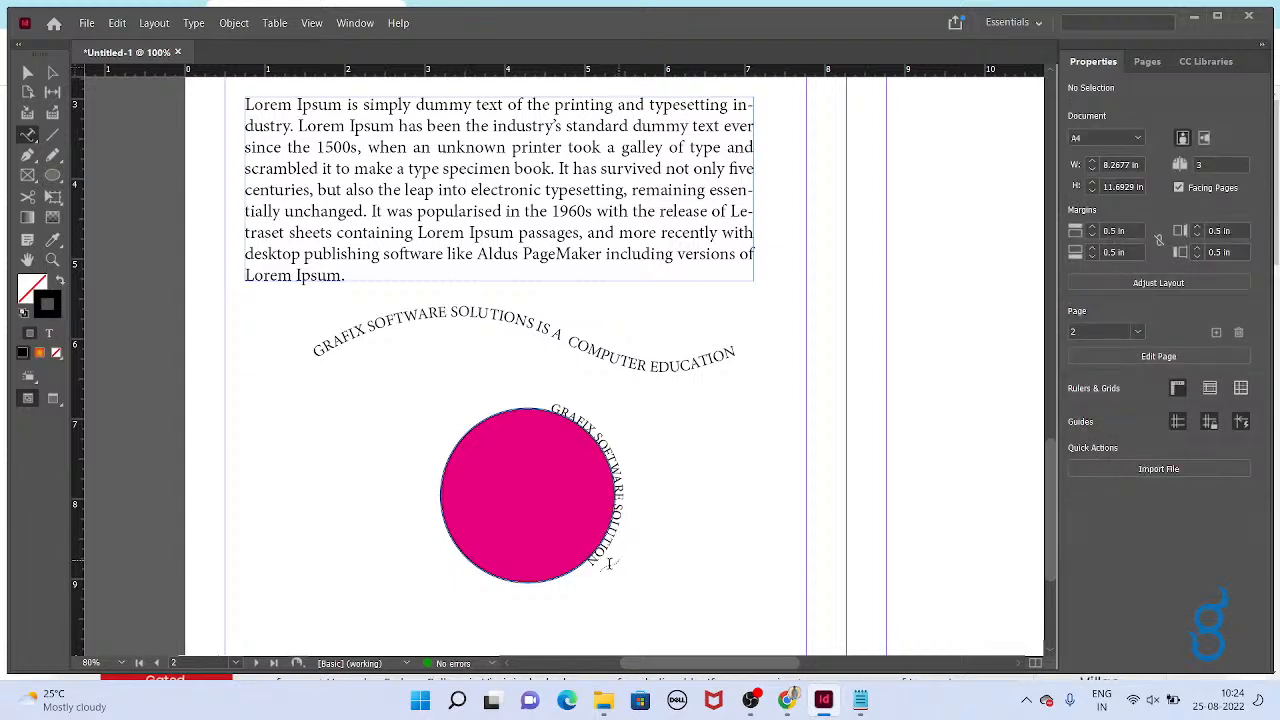
pyautogui.click(609, 571)
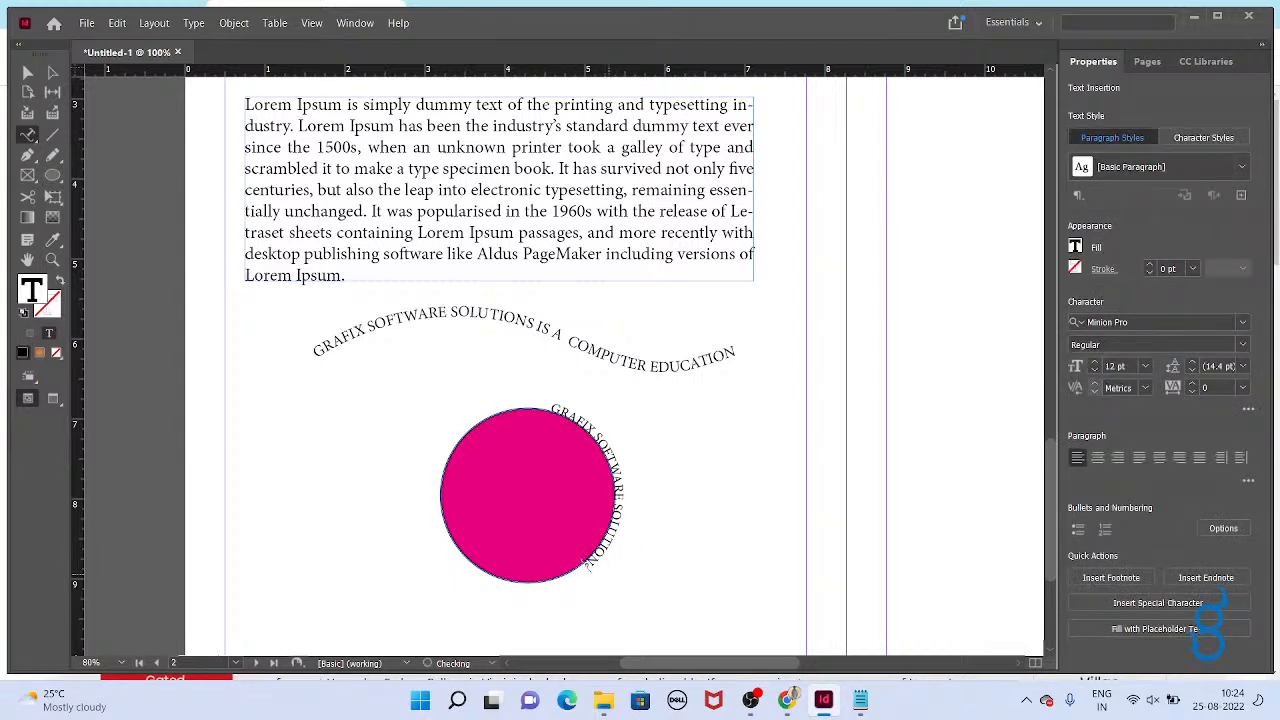
# Enlarge all the text around the circle until it covers most of the outline, and finish editing it.
pyautogui.hotkey('ctrl', 'a')
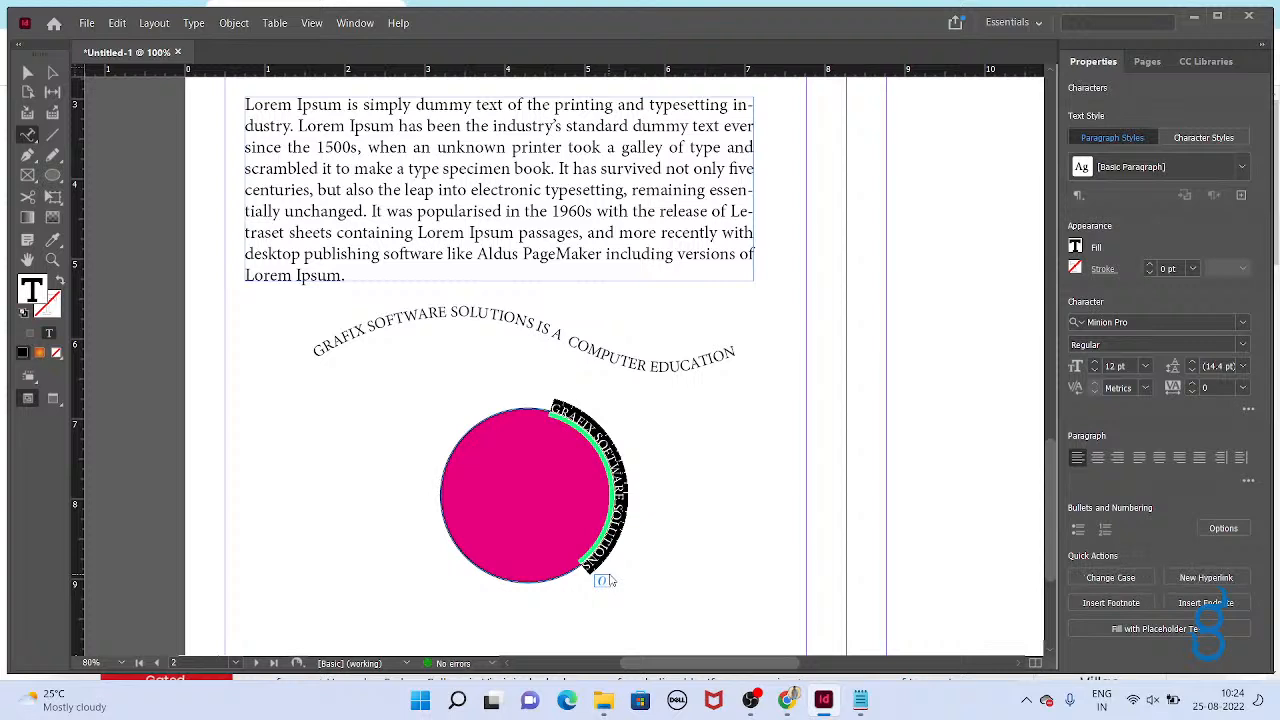
pyautogui.hotkey('ctrl', 'shift', '.')
pyautogui.hotkey('ctrl', 'shift', '.')
pyautogui.hotkey('ctrl', 'shift', '.')
pyautogui.hotkey('ctrl', 'shift', '.')
pyautogui.hotkey('ctrl', 'shift', '.')
pyautogui.hotkey('ctrl', 'shift', '.')
pyautogui.hotkey('ctrl', 'shift', '.')
pyautogui.hotkey('ctrl', 'shift', '.')
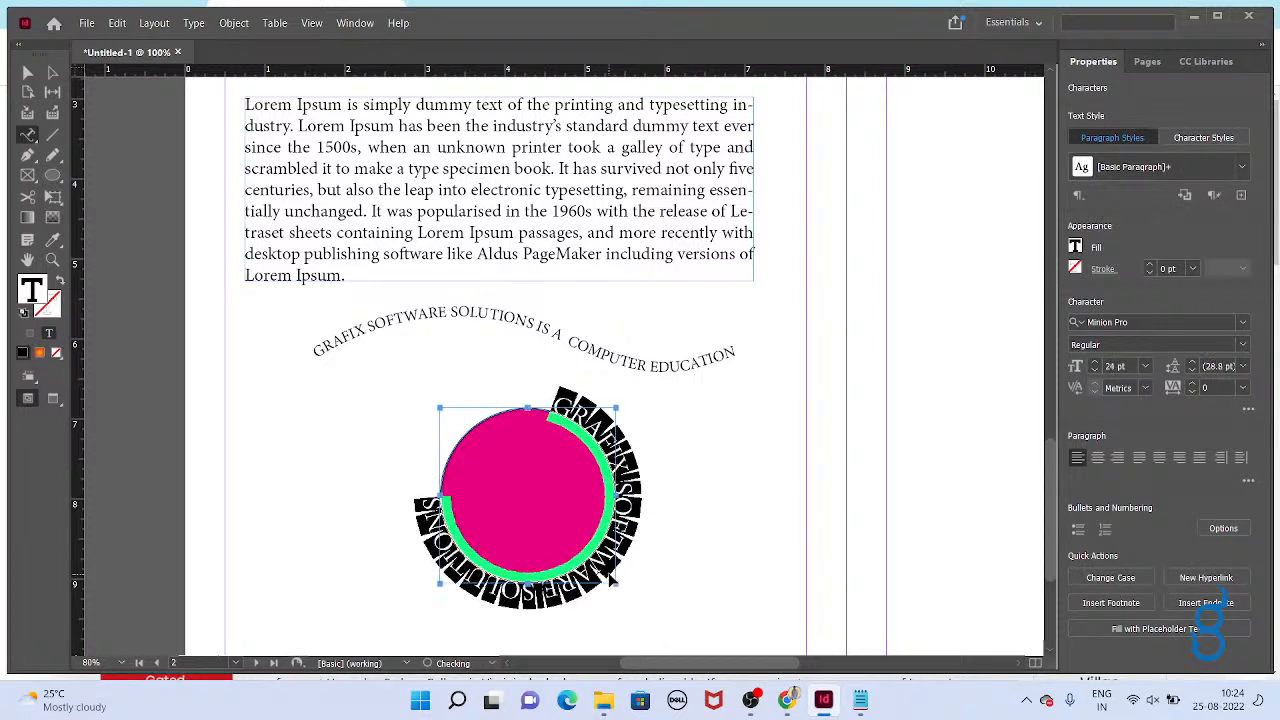
pyautogui.press('Escape')
pyautogui.click(675, 559)
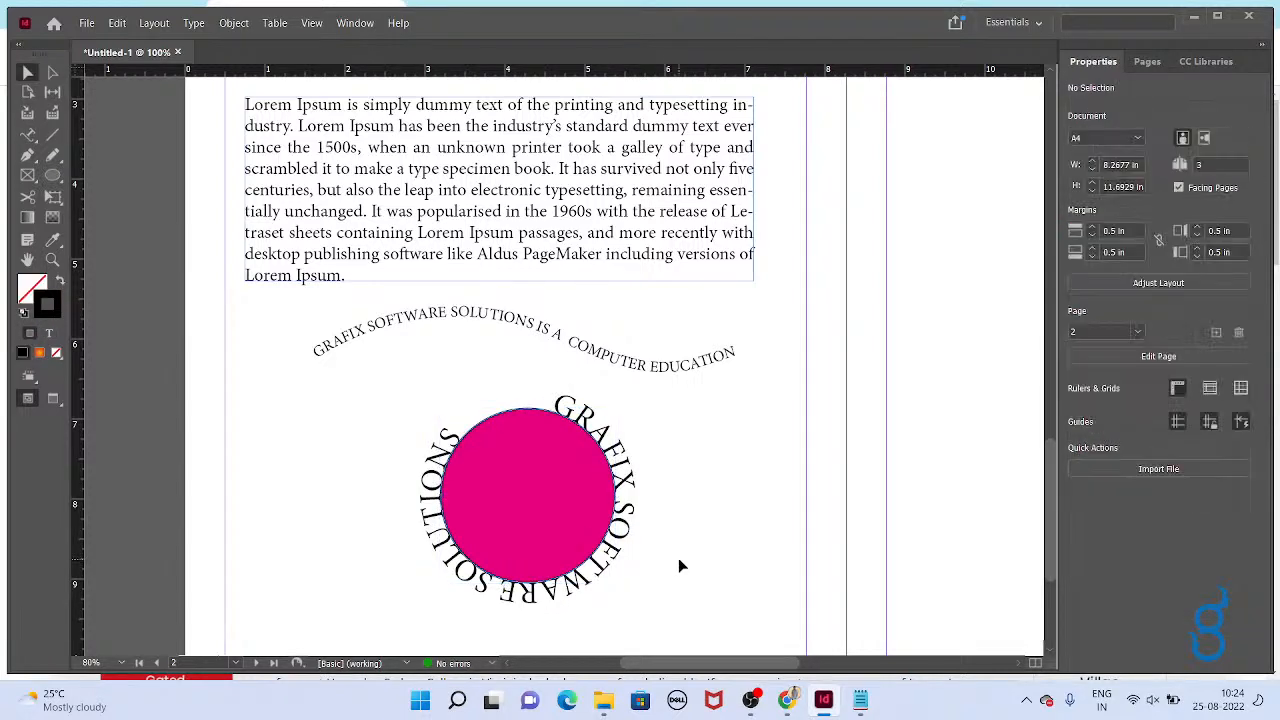
# Set both the fill and the stroke of the magenta circle to None.
pyautogui.click(567, 490)
pyautogui.click(1076, 226)
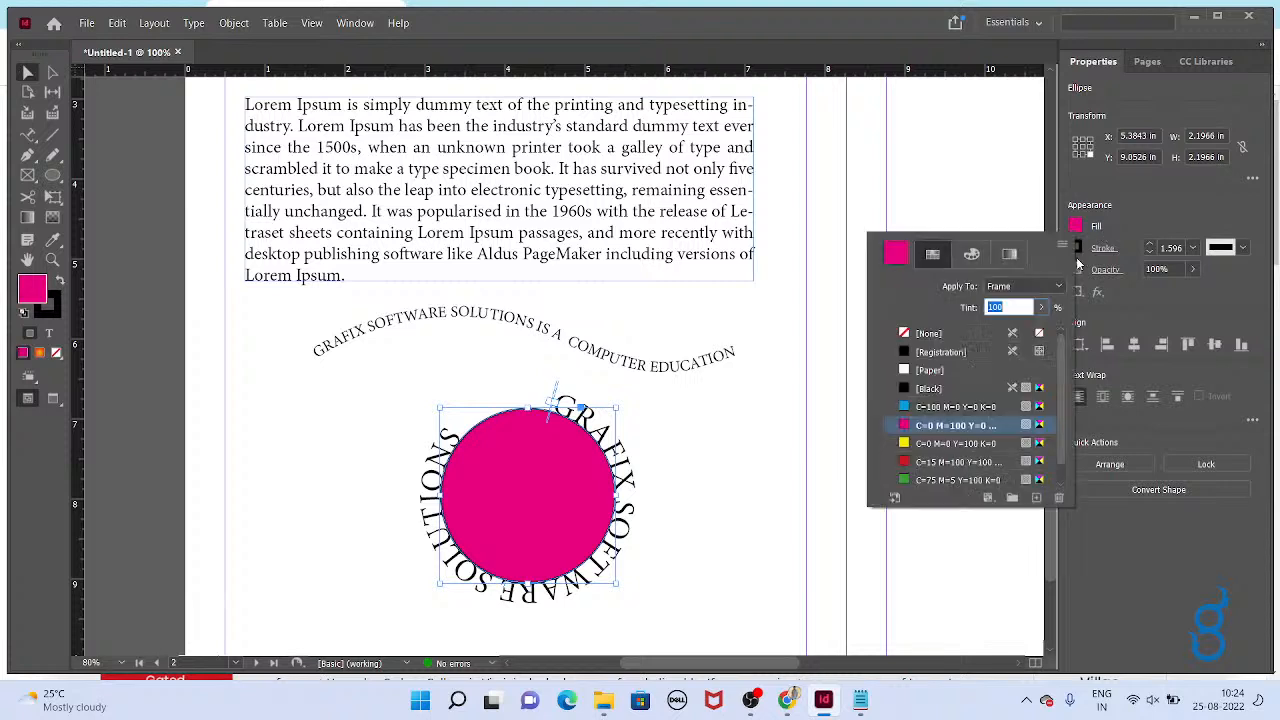
pyautogui.click(932, 335)
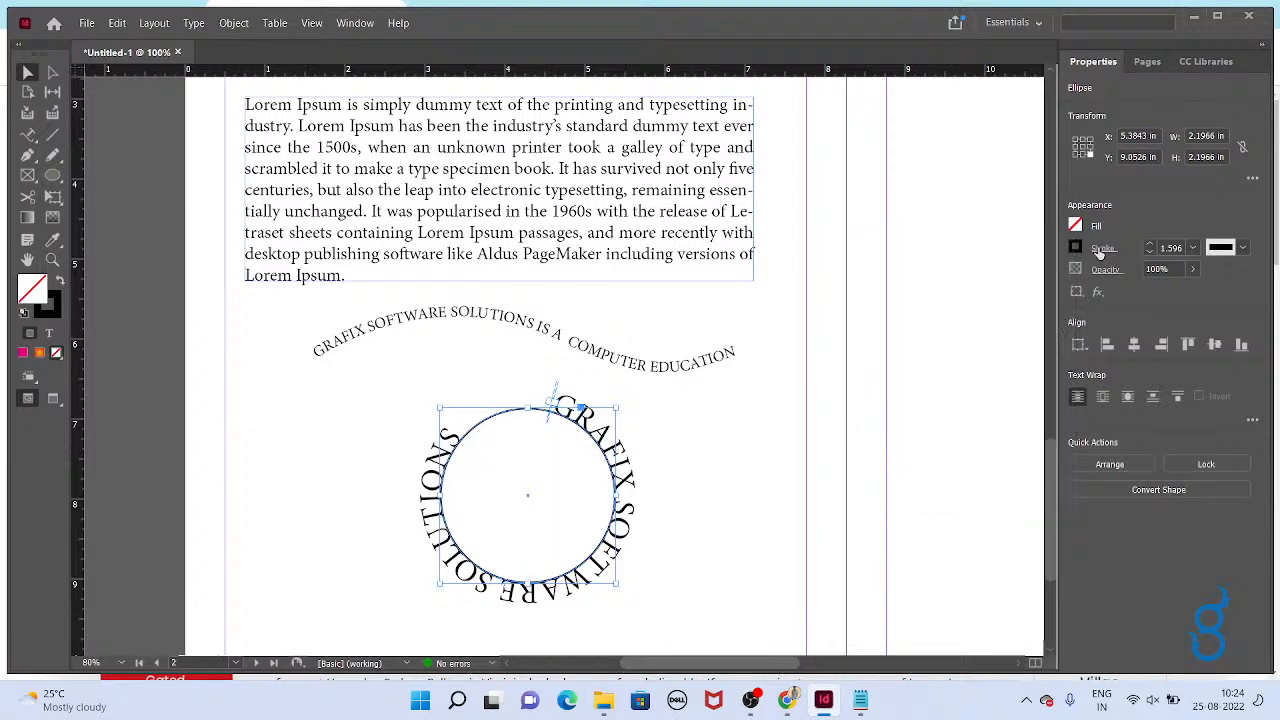
pyautogui.click(1075, 247)
pyautogui.click(925, 281)
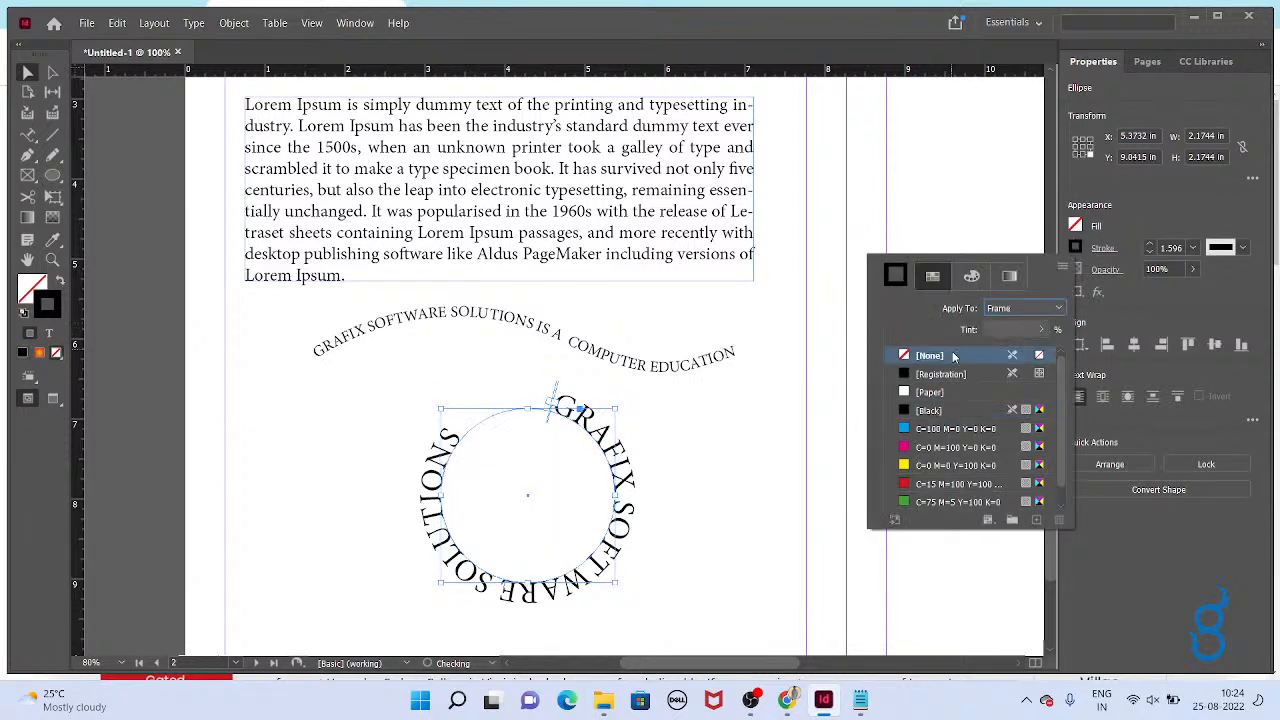
pyautogui.click(706, 575)
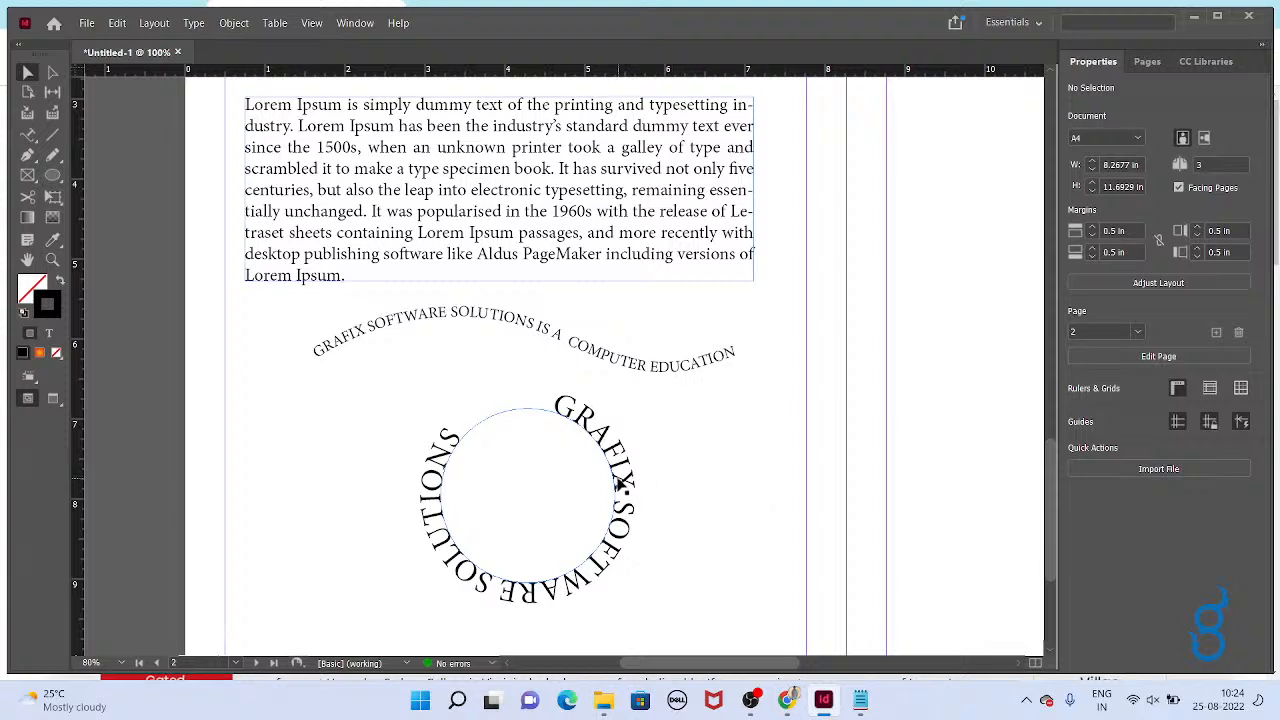
# Rotate the circular text with Free Transform until the gap between its first and last letters faces straight down.
pyautogui.click(620, 486)
pyautogui.moveTo(552, 400); pyautogui.dragTo(488, 357)
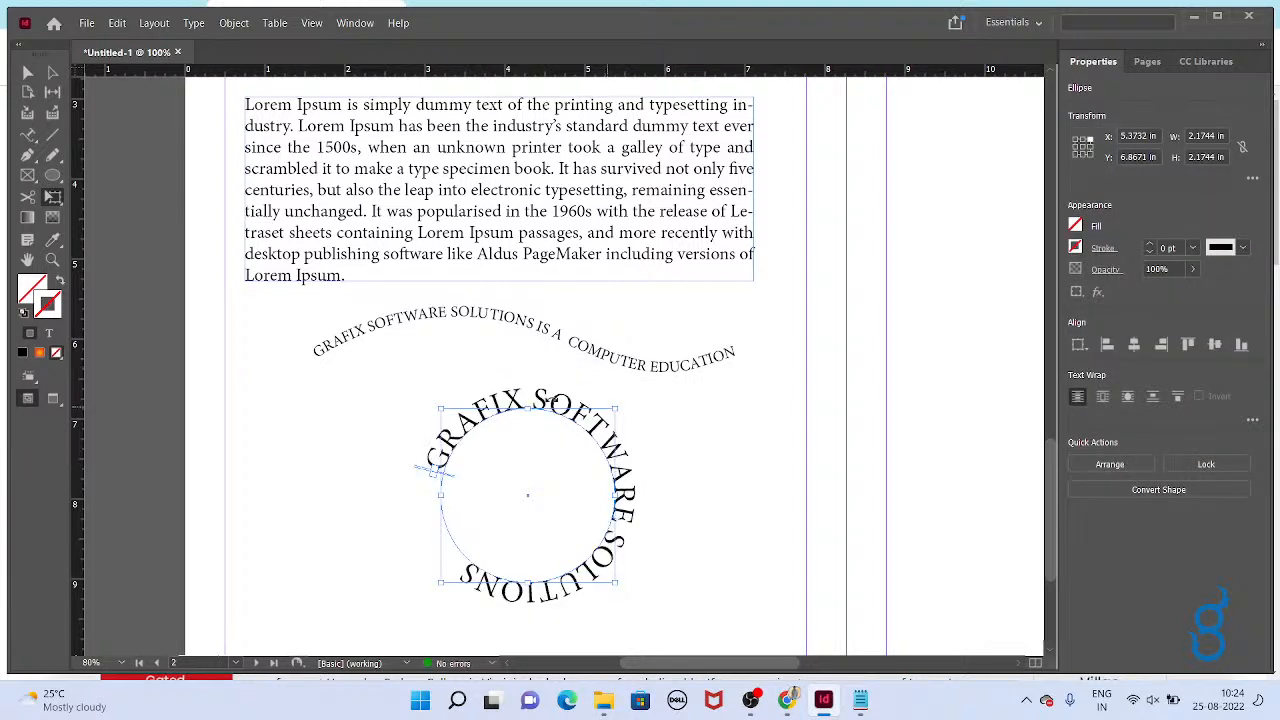
pyautogui.moveTo(384, 400); pyautogui.dragTo(472, 612)
pyautogui.moveTo(645, 566); pyautogui.dragTo(590, 600)
pyautogui.click(686, 490)
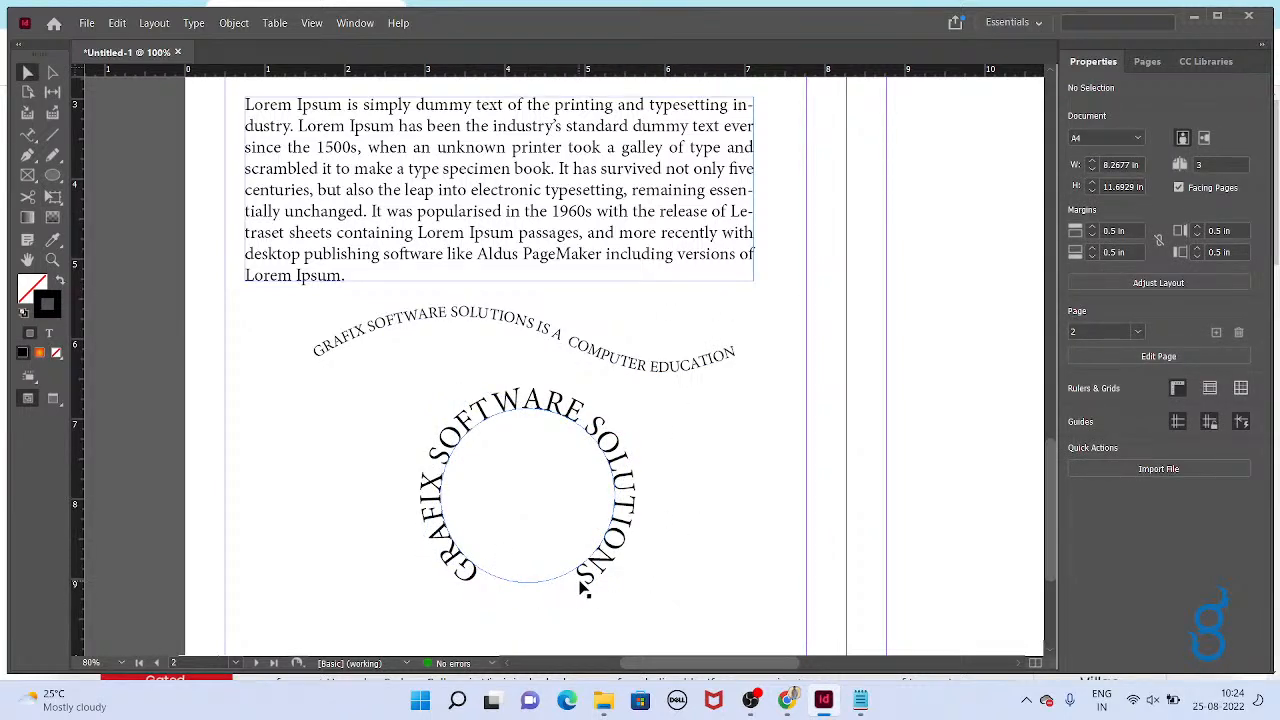
pyautogui.click(550, 587)
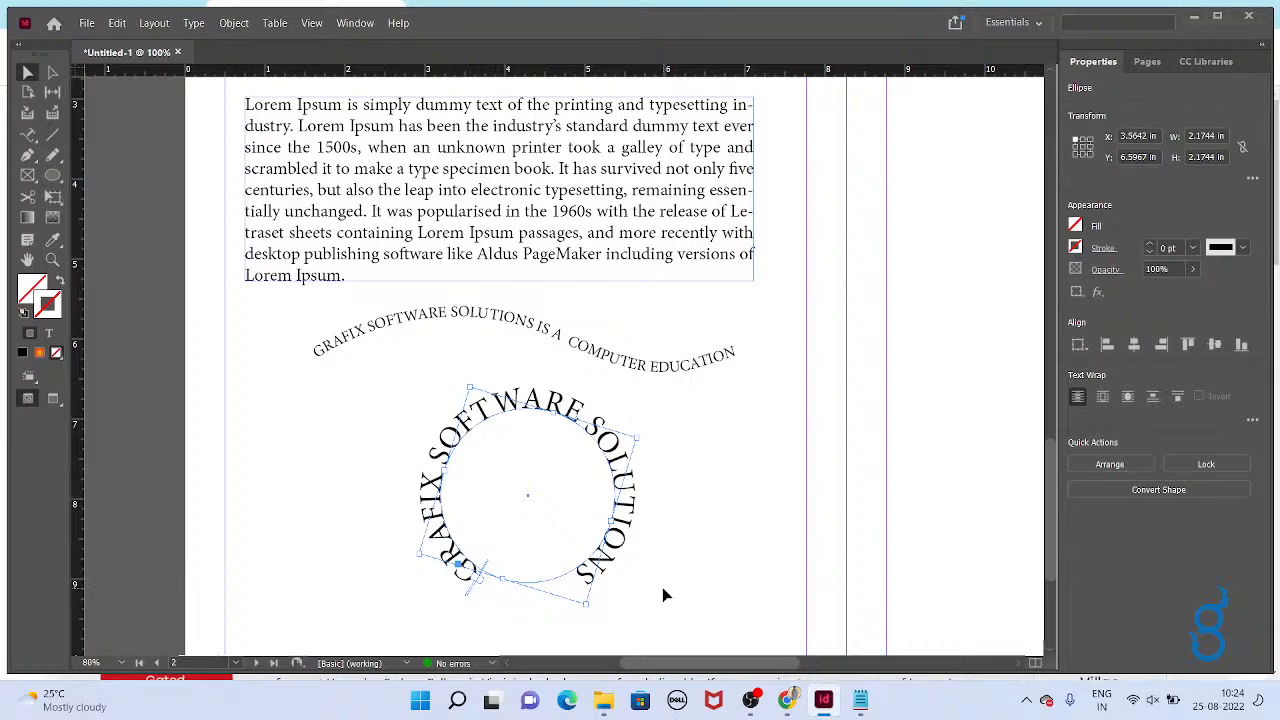
pyautogui.scroll(3, 662, 595)
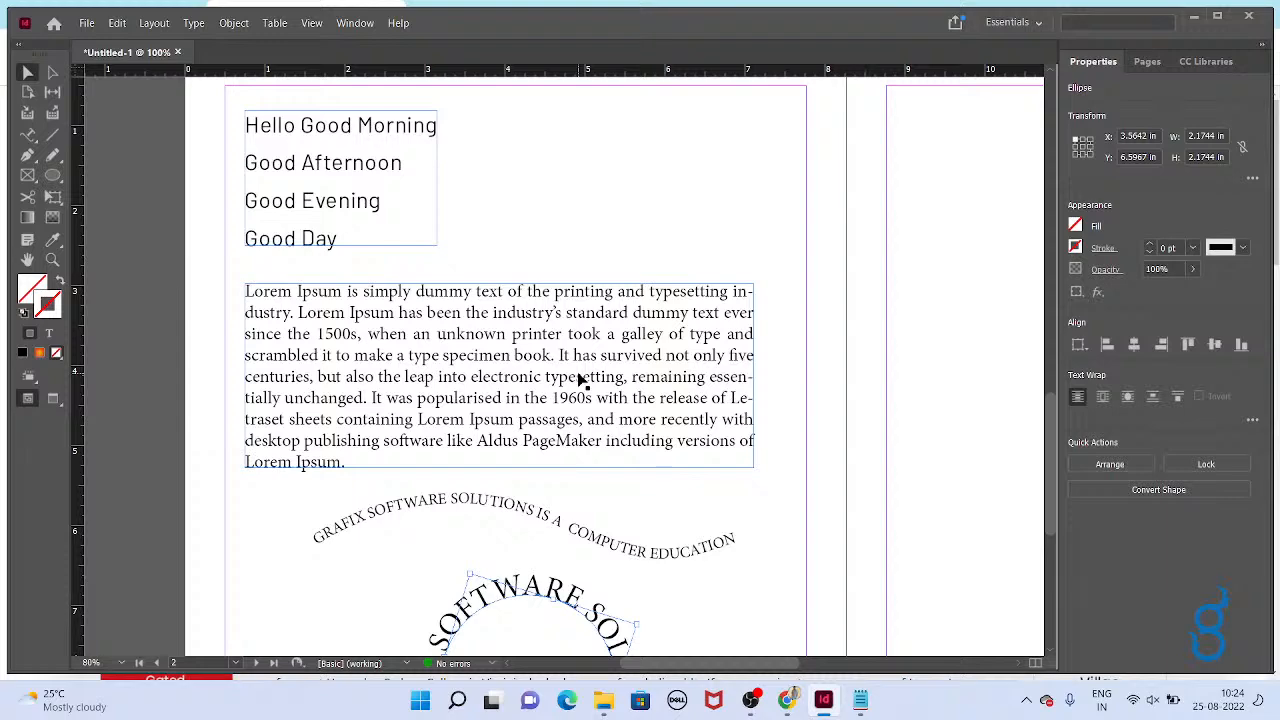
# Deselect the circular text and show the spread without frame edges and guides, then in full-screen Presentation mode.
pyautogui.scroll(-4, 608, 371)
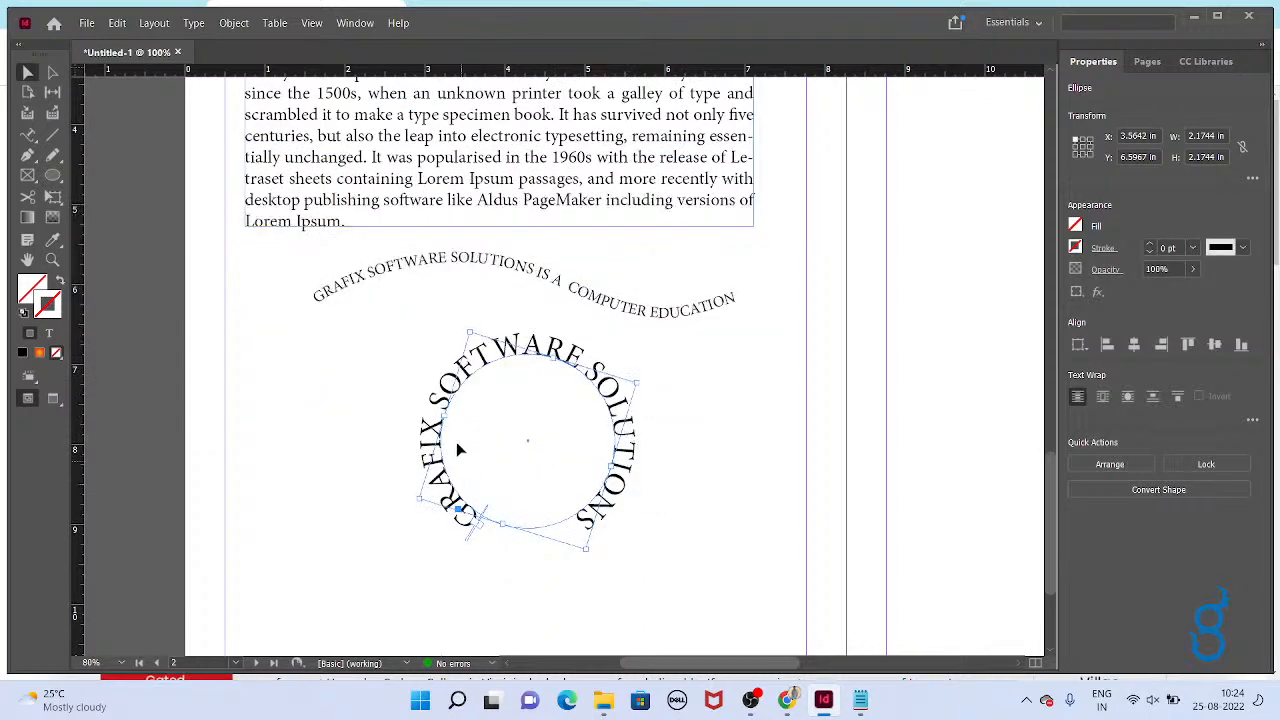
pyautogui.click(716, 445)
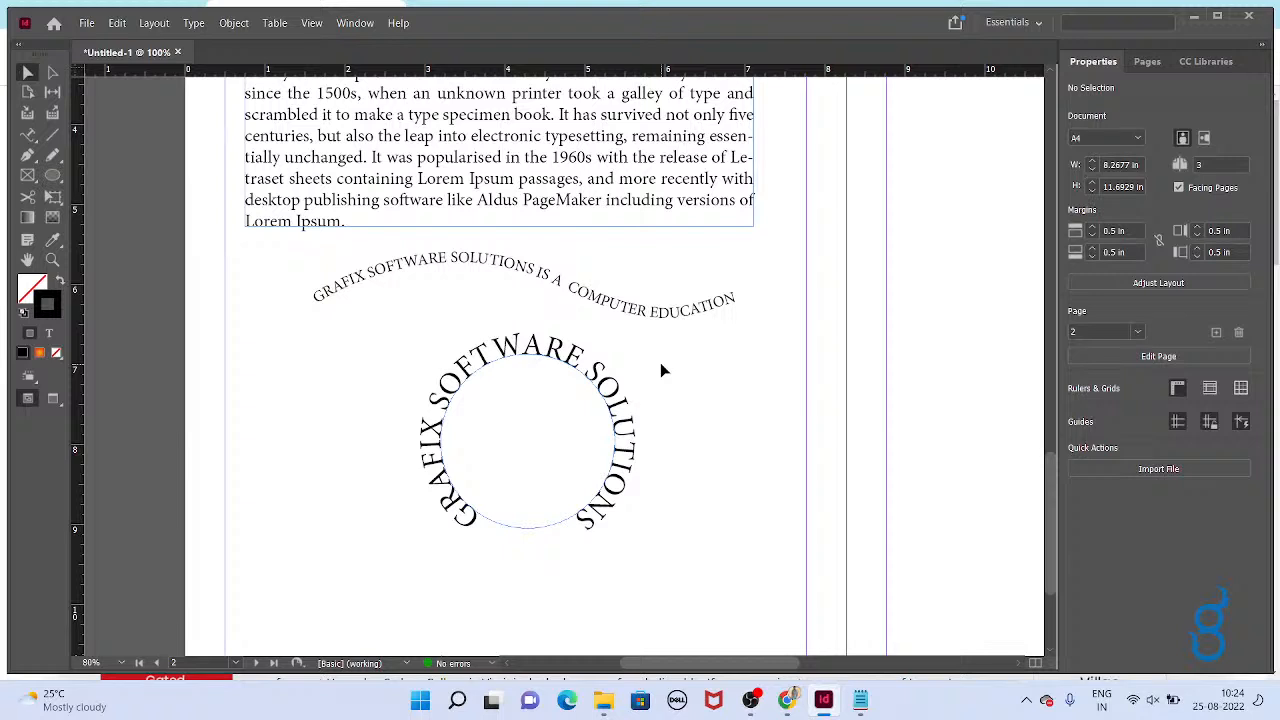
pyautogui.press('w')
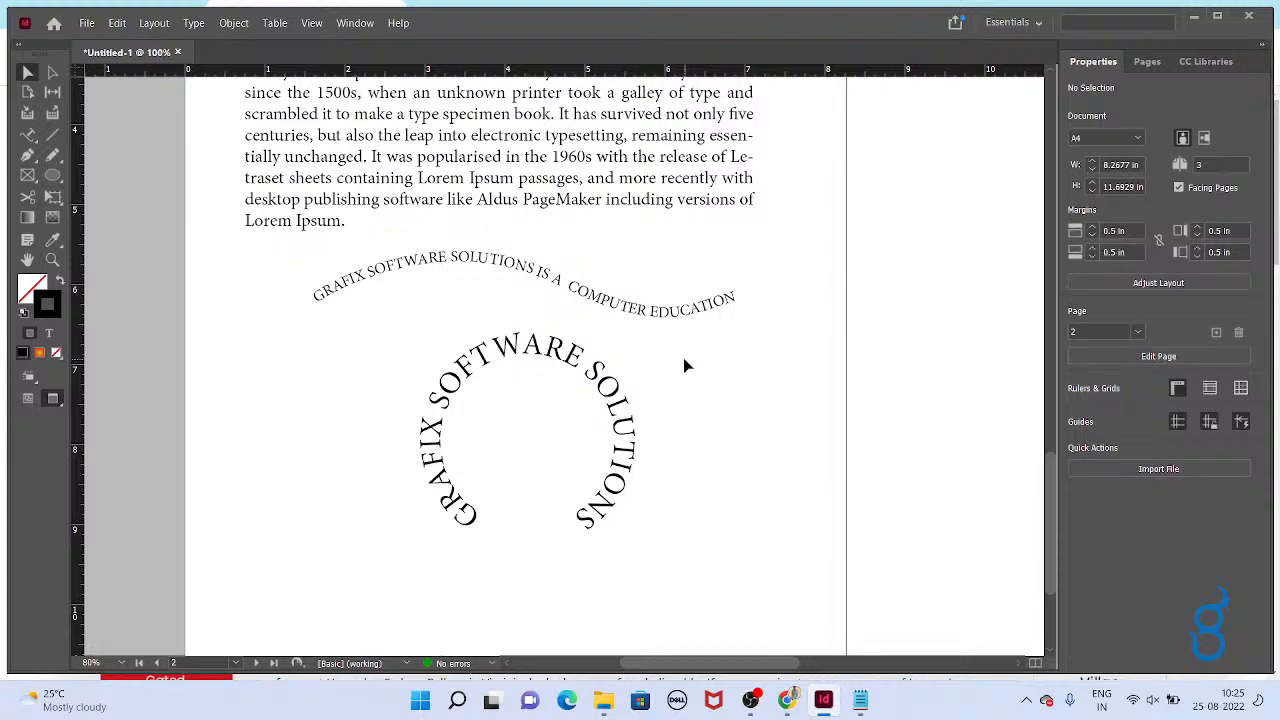
pyautogui.hotkey('shift', 'w')
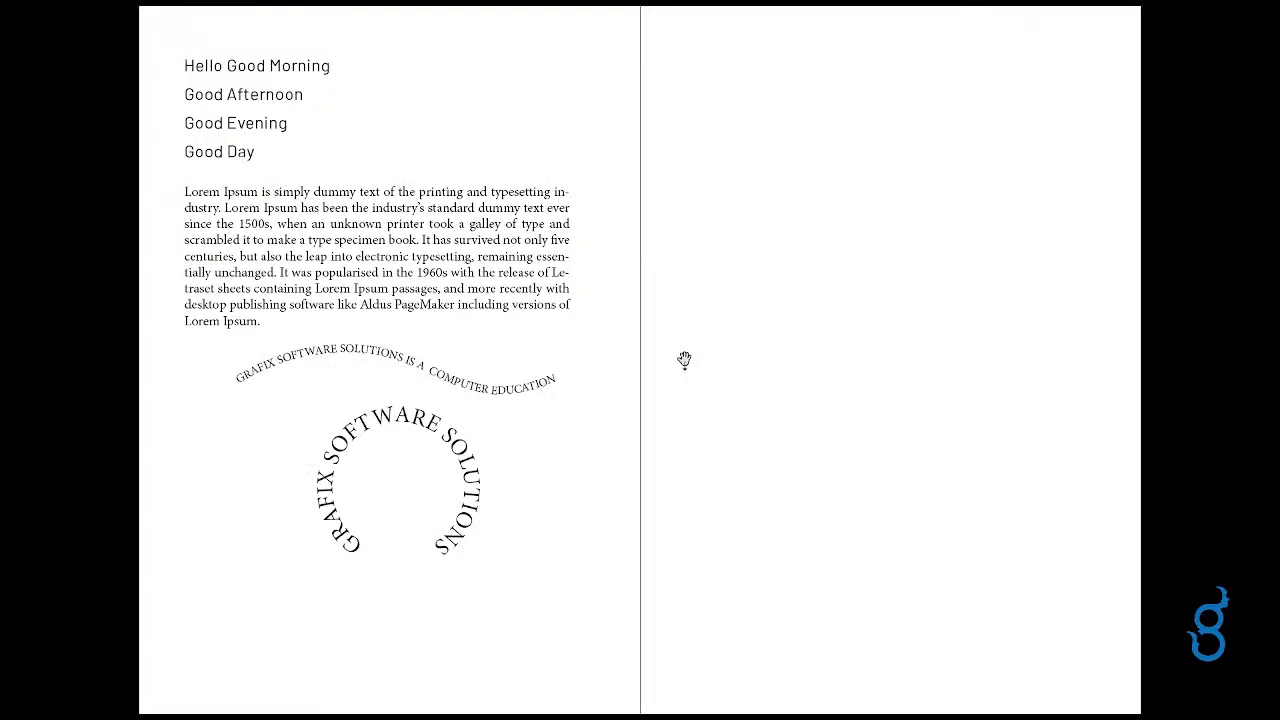
# Switch to the Notepad shortcut list and highlight the W, shift+w and Esc key entries for the view modes.
pyautogui.hotkey('alt', 'Tab')
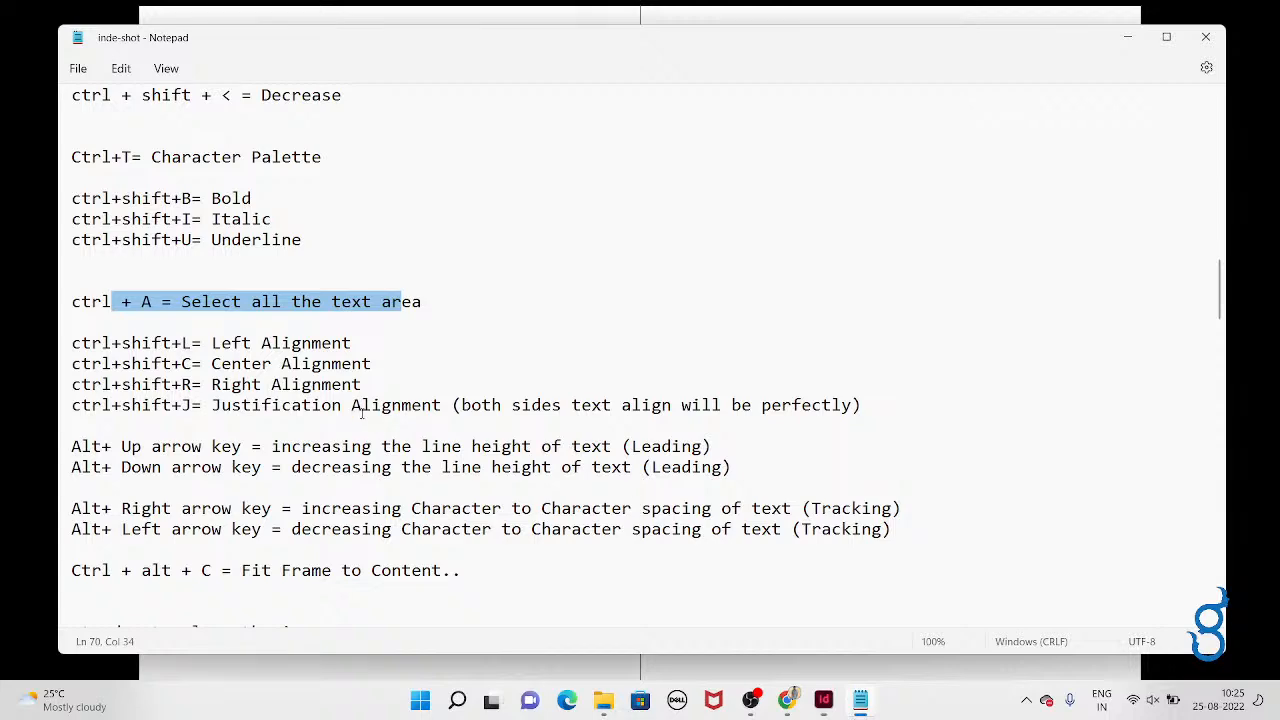
pyautogui.scroll(-11, 362, 418)
pyautogui.scroll(3, 387, 402)
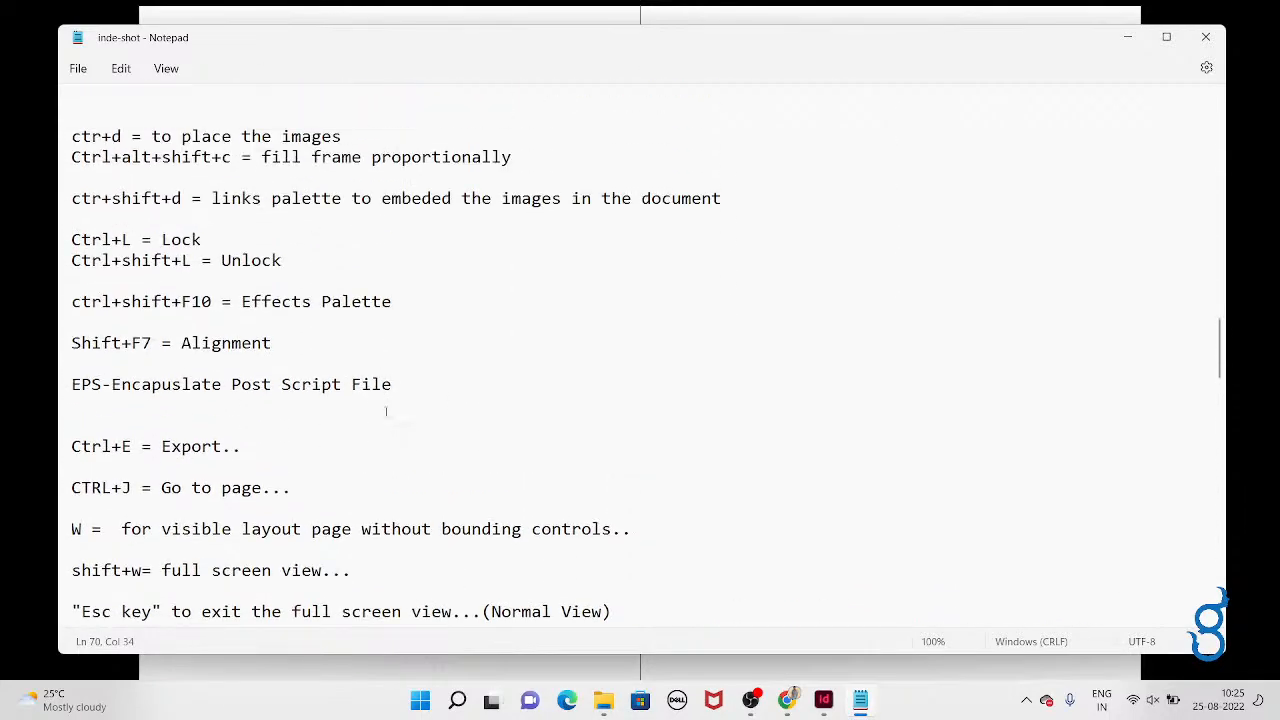
pyautogui.moveTo(71, 530); pyautogui.dragTo(649, 578)
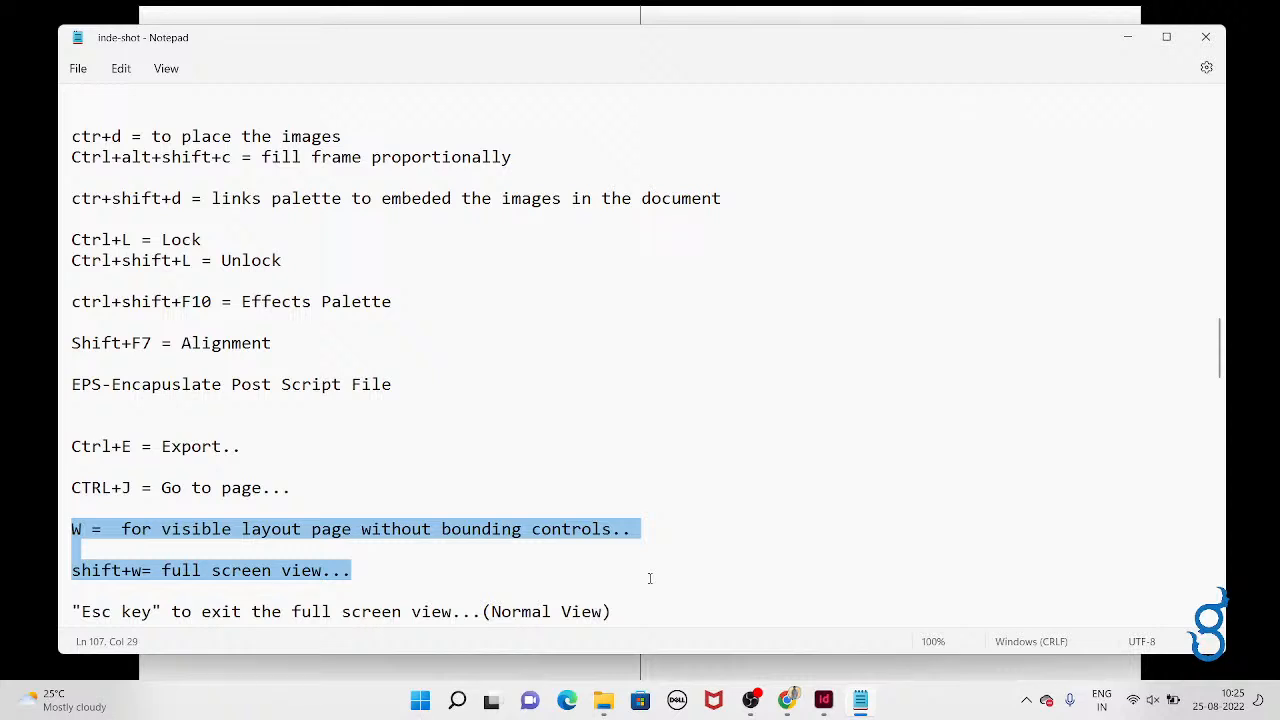
pyautogui.moveTo(645, 616); pyautogui.dragTo(73, 527)
pyautogui.scroll(-1, 797, 478)
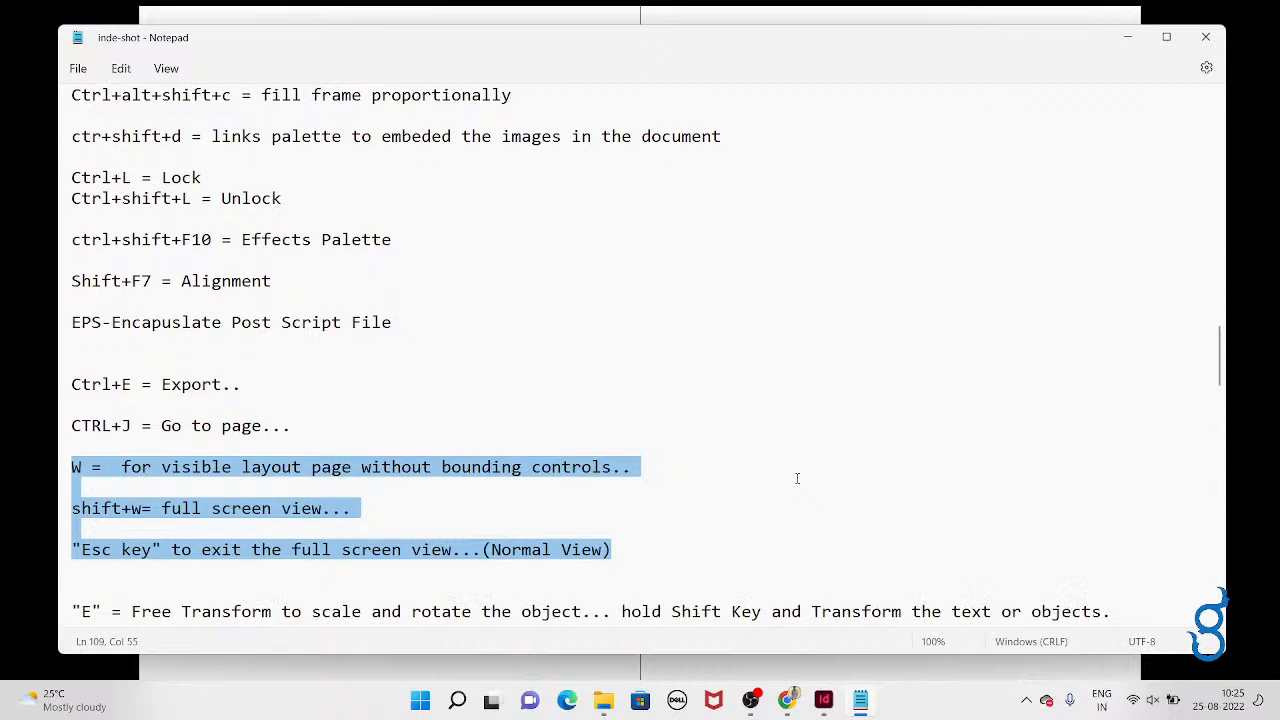
pyautogui.scroll(1, 797, 478)
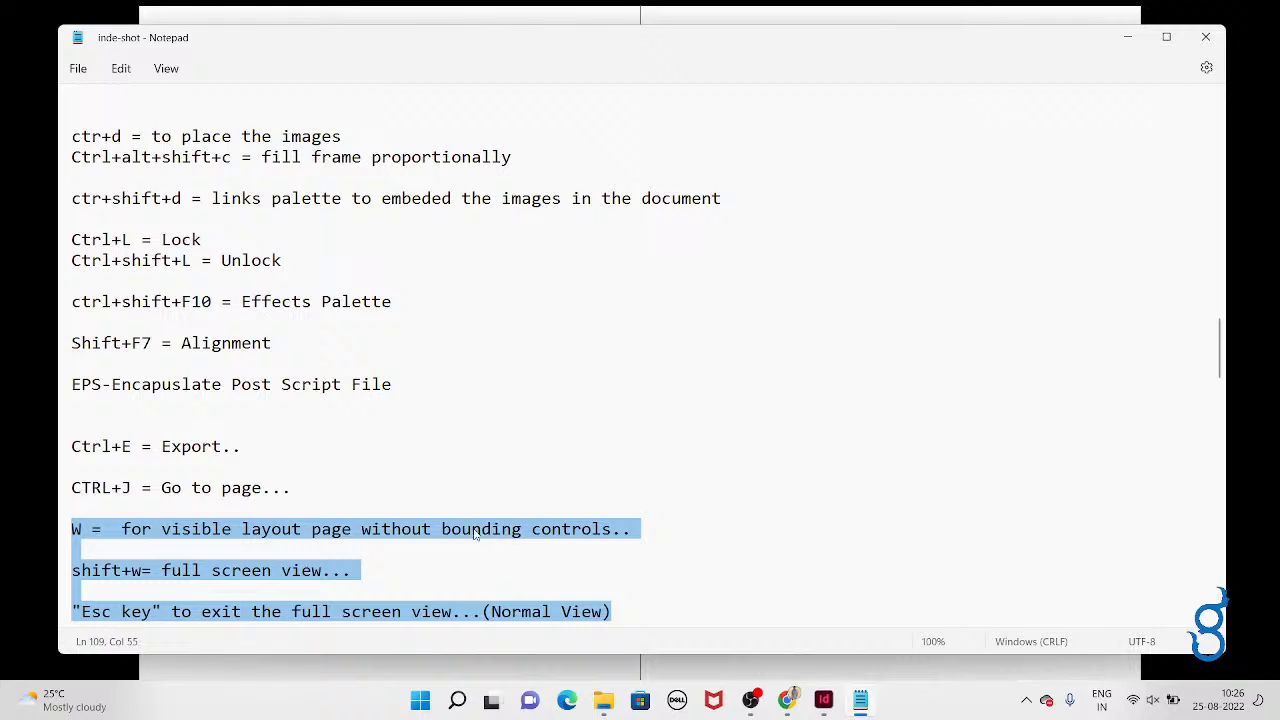
pyautogui.scroll(-1, 280, 572)
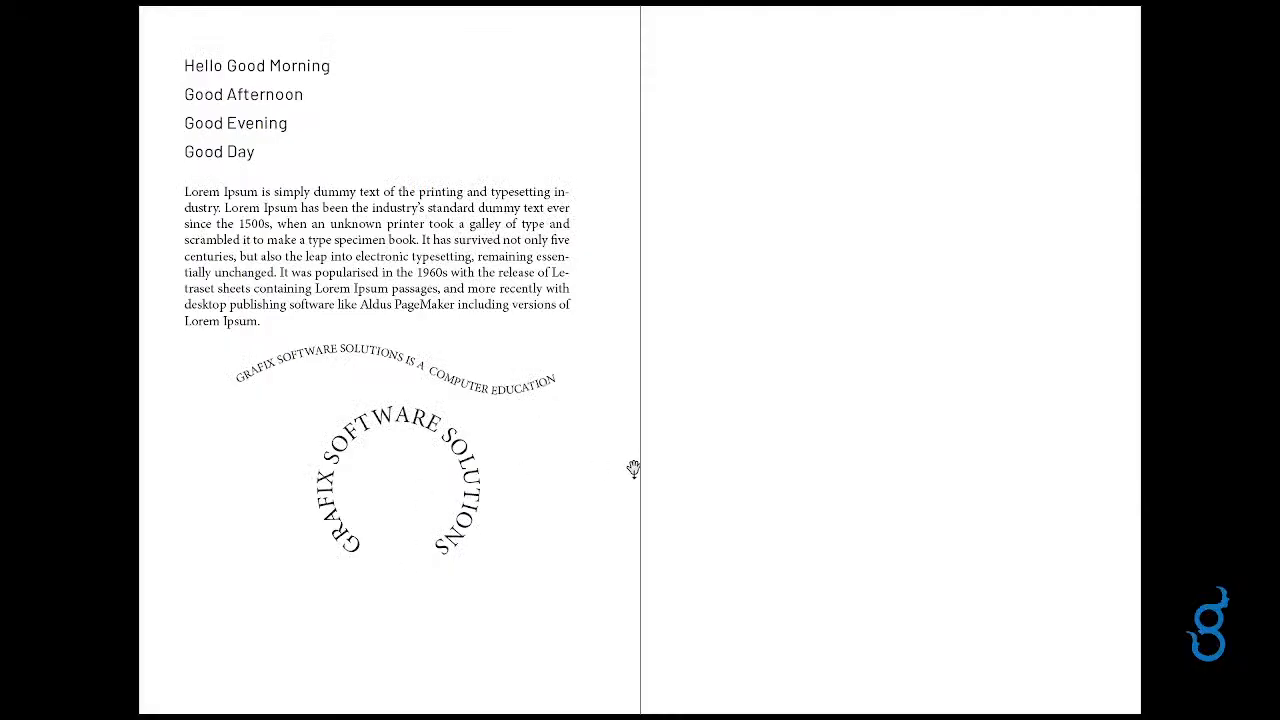
# Return to InDesign, exit the full-screen view and draw a horizontal line about 4.98 in long near the top of the facing blank page.
pyautogui.press('Escape')
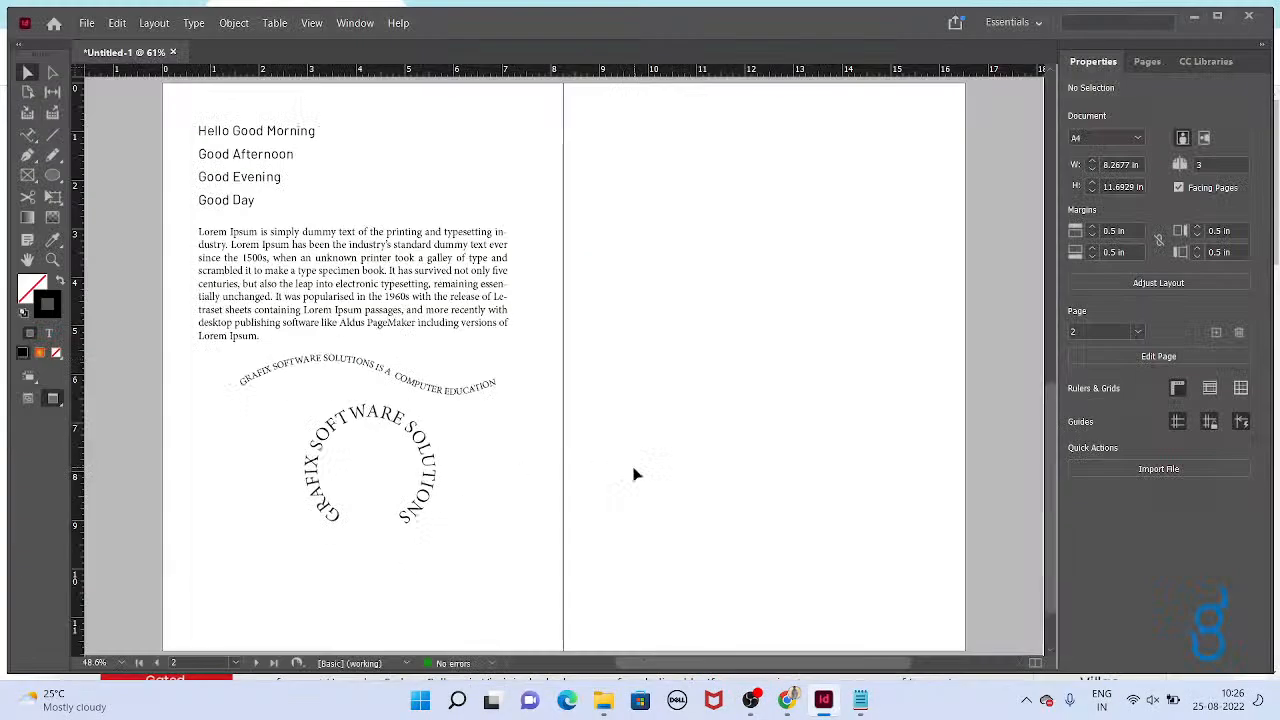
pyautogui.click(24, 138)
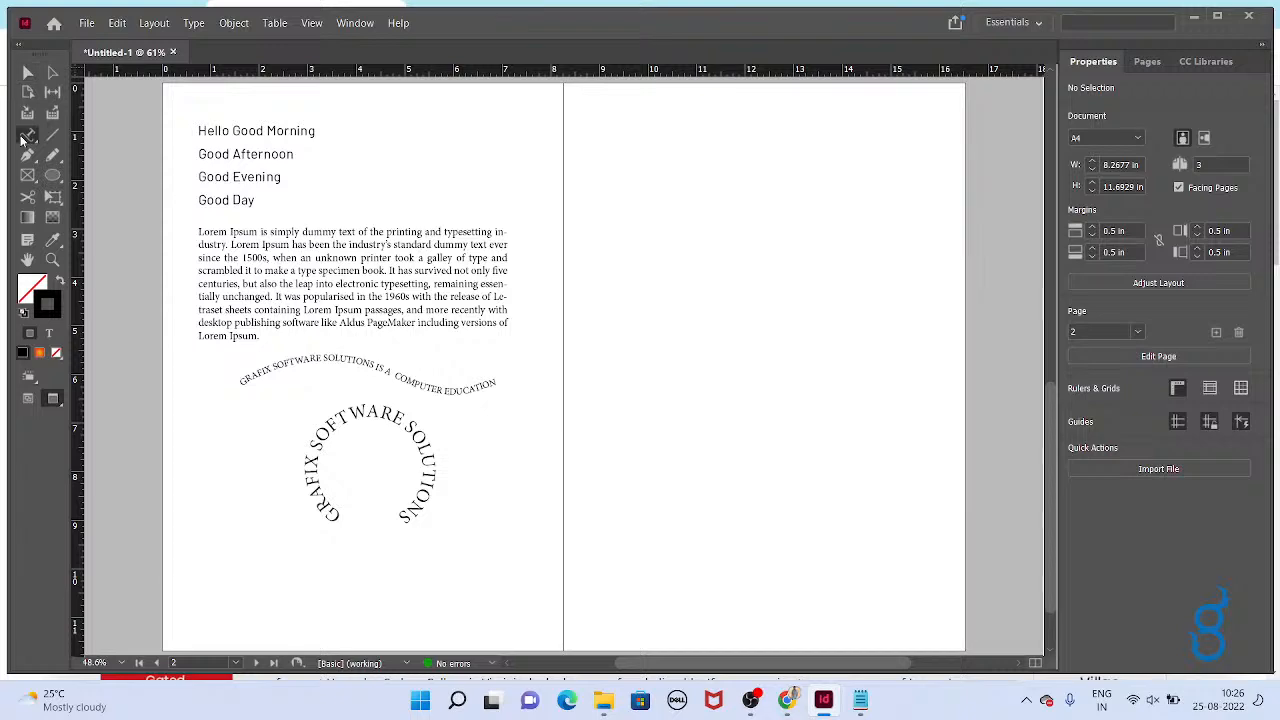
pyautogui.rightClick(22, 140)
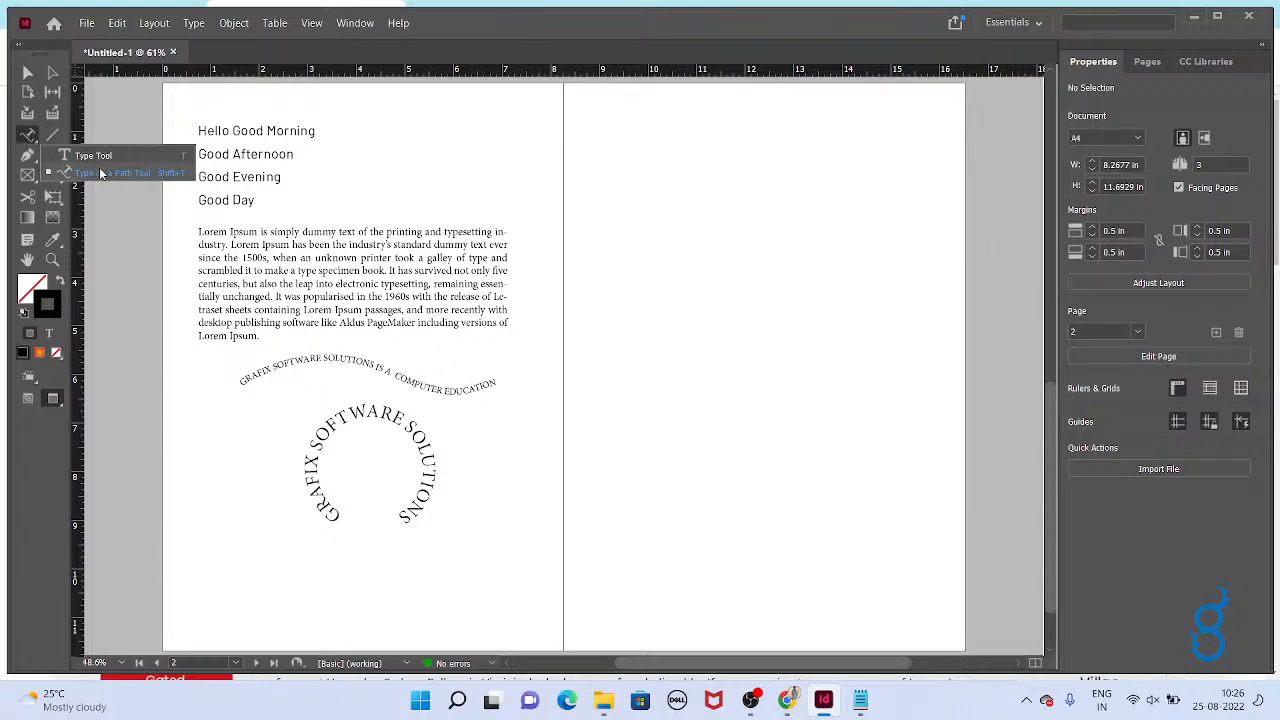
pyautogui.click(101, 174)
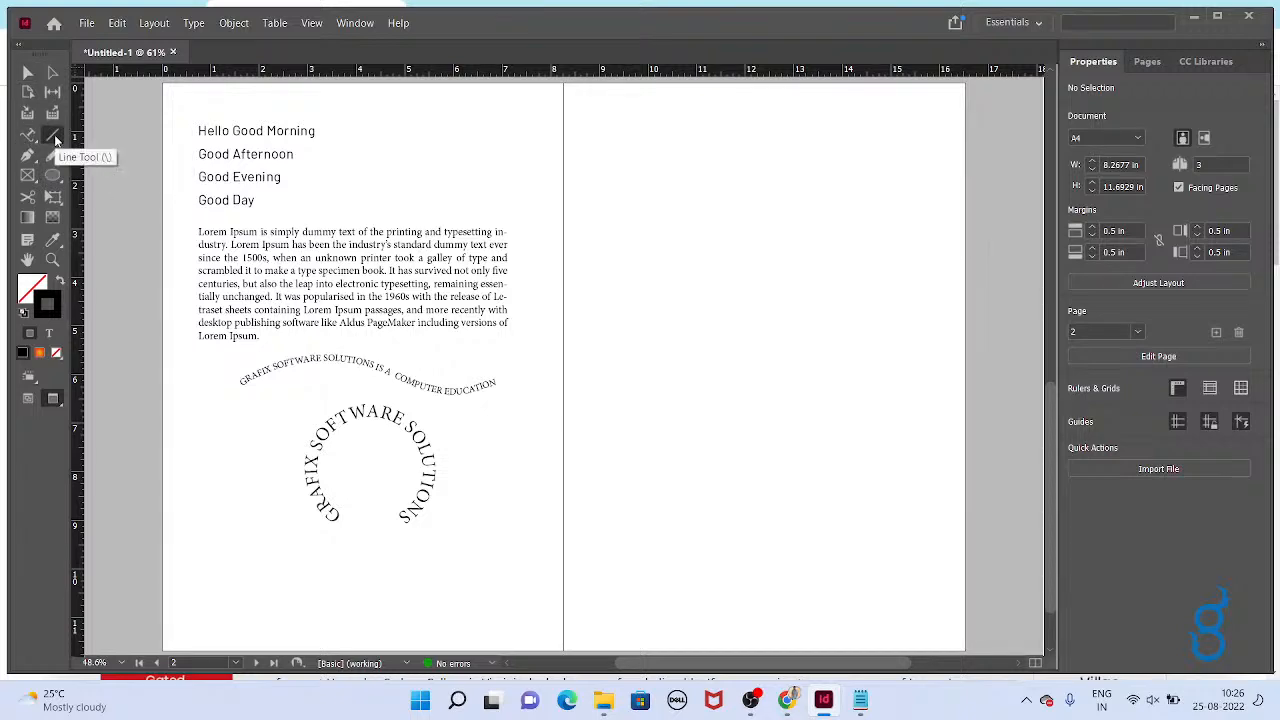
pyautogui.moveTo(520, 255)
pyautogui.mouseDown()
pyautogui.moveTo(434, 343)
pyautogui.moveTo(784, 257)
pyautogui.mouseUp()
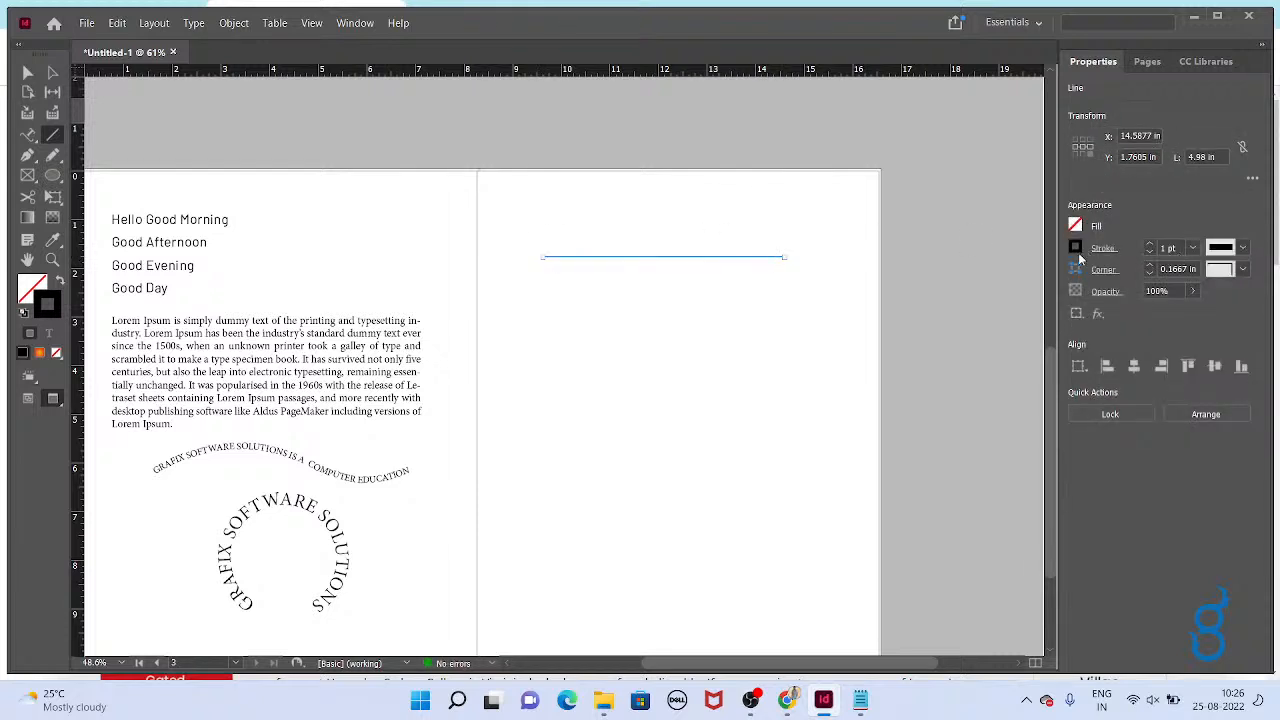
# Set the line's stroke to the red C=15 M=100 swatch with a weight of 5 pt.
pyautogui.click(1076, 244)
pyautogui.click(919, 465)
pyautogui.click(926, 482)
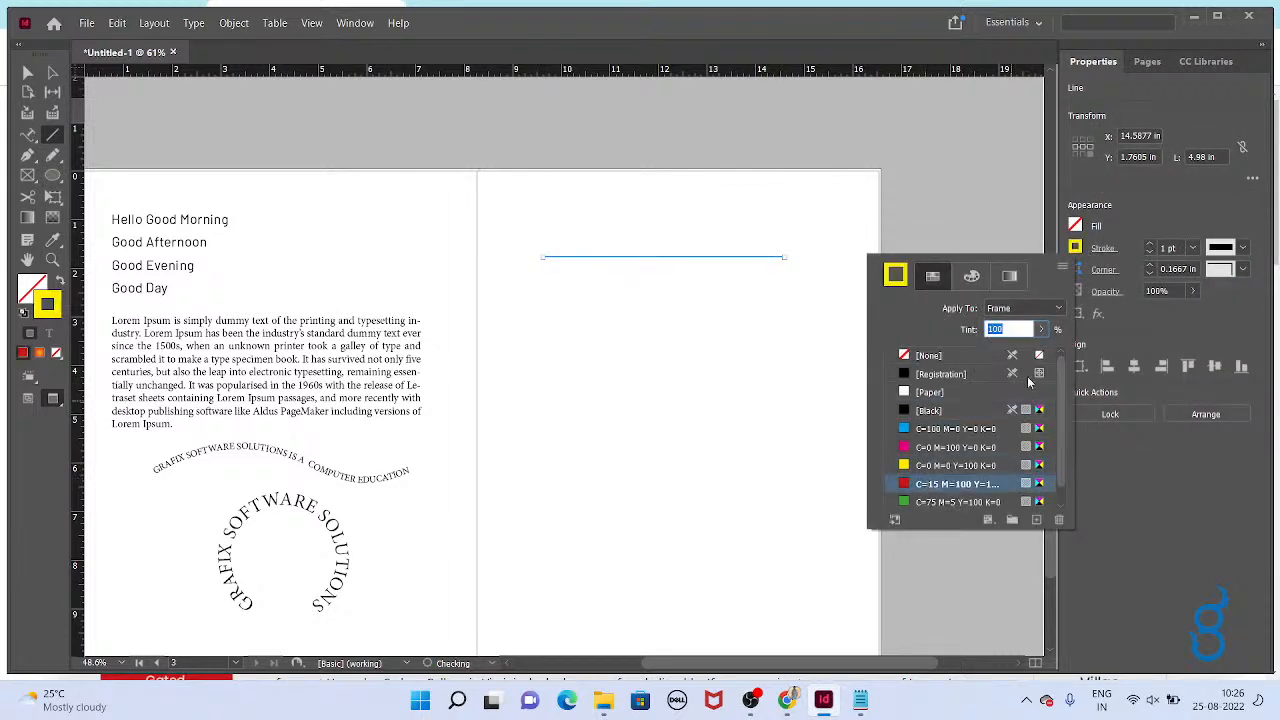
pyautogui.click(1172, 248)
pyautogui.click(1149, 245)
pyautogui.click(1149, 245)
pyautogui.click(1149, 245)
pyautogui.click(1149, 245)
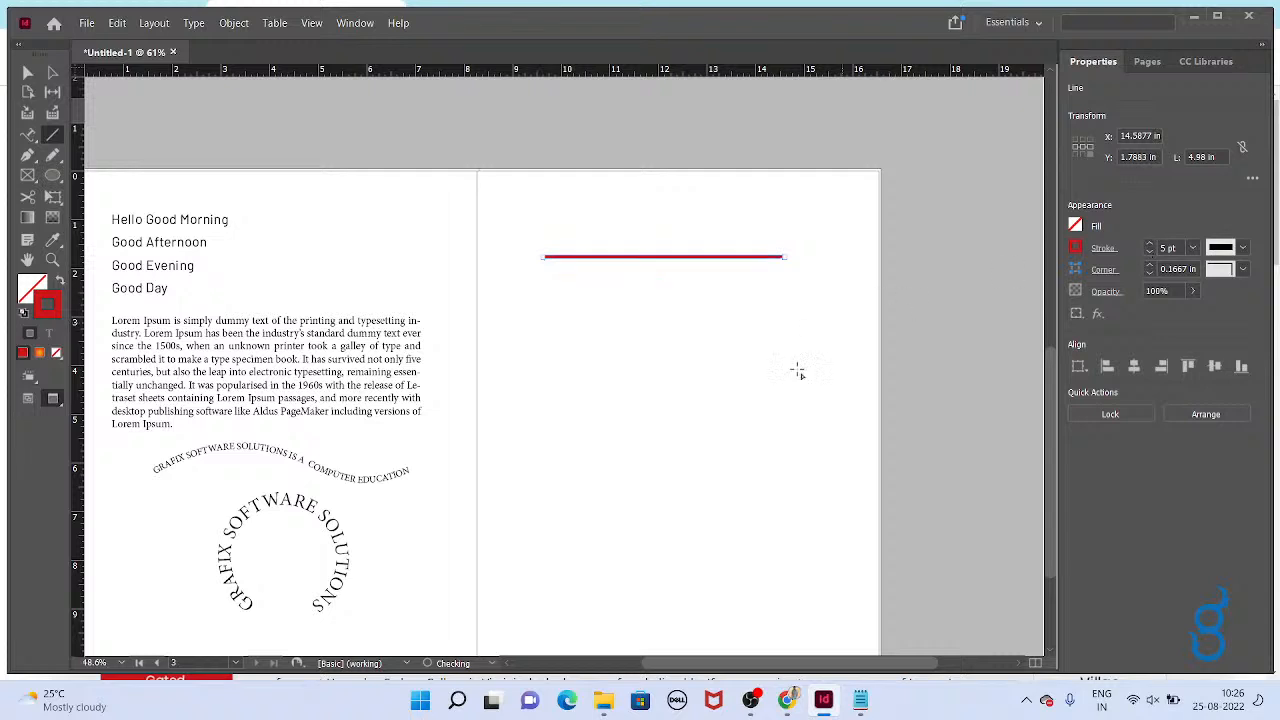
# Apply the Thin - Thin stroke type to the red line and float the Stroke panel over the page.
pyautogui.click(1242, 247)
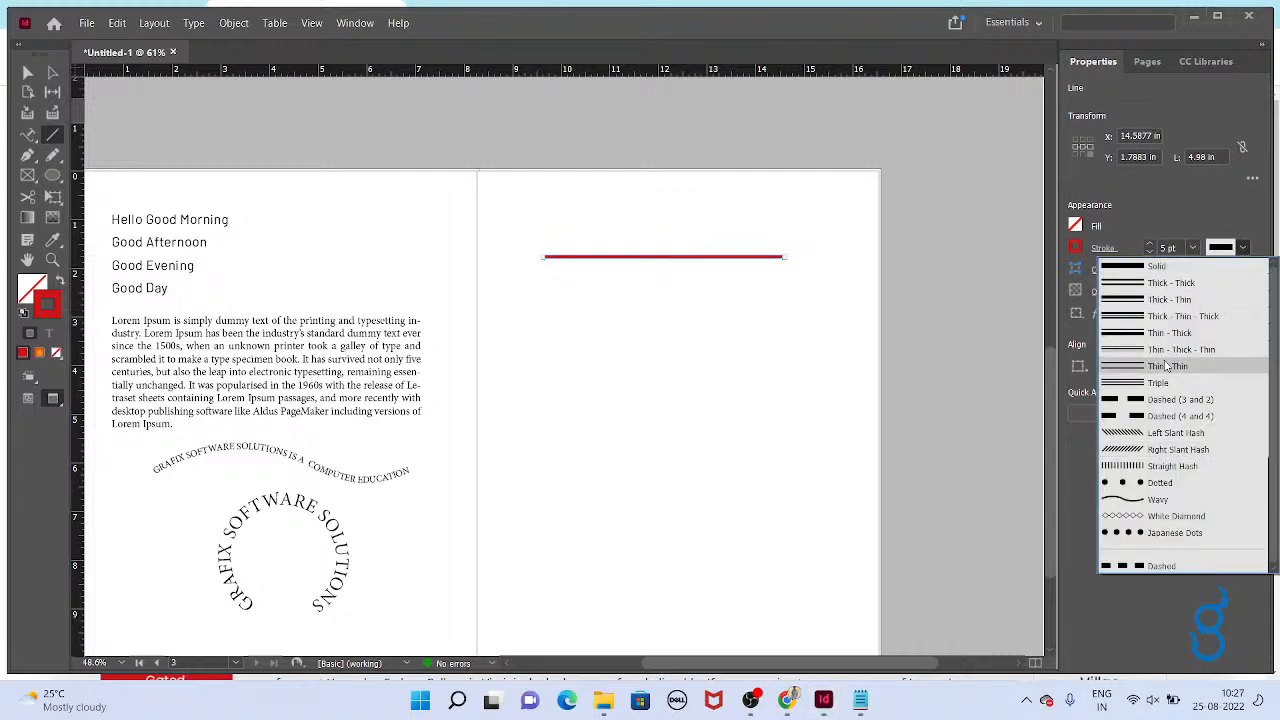
pyautogui.click(1120, 367)
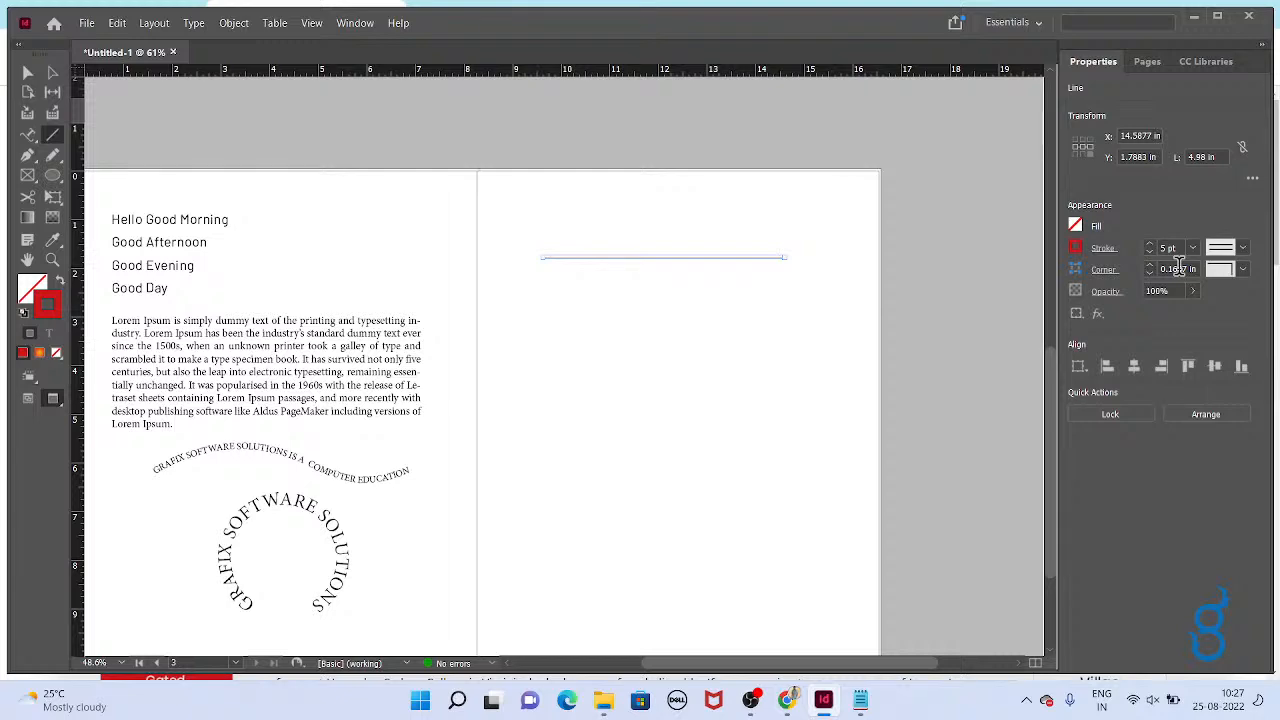
pyautogui.press('F10')
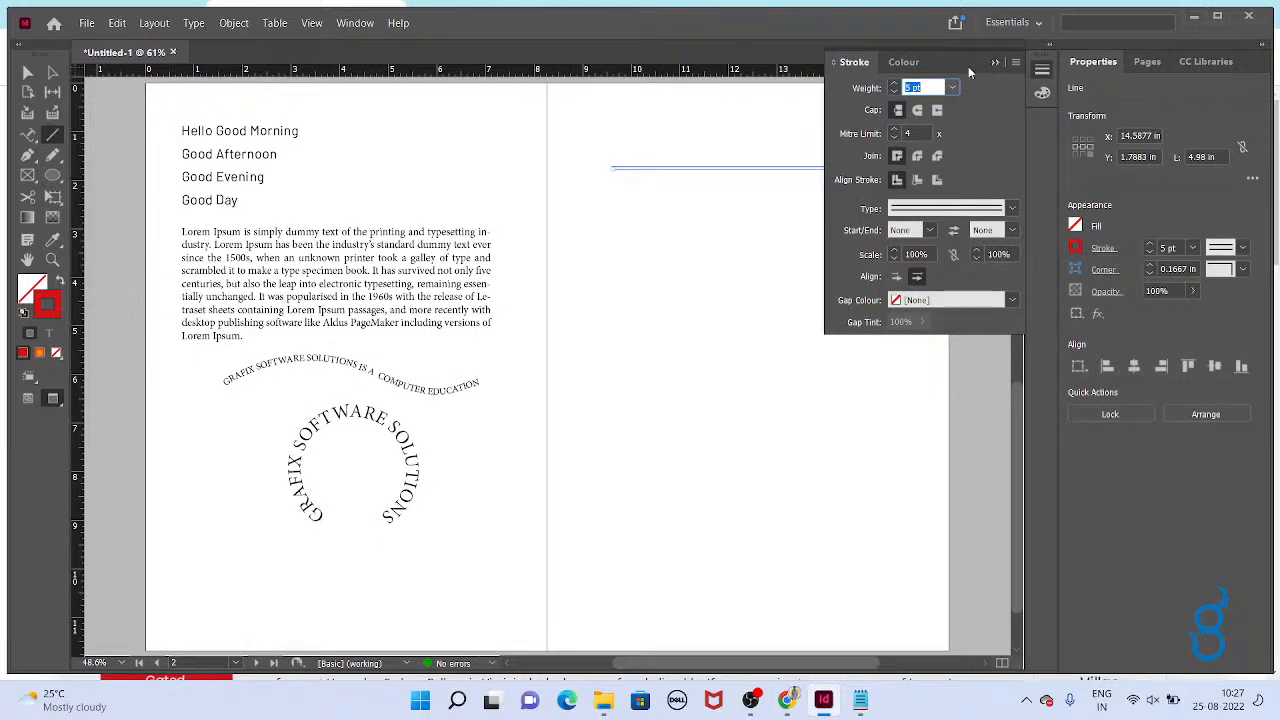
pyautogui.moveTo(968, 66); pyautogui.dragTo(861, 275)
# Find and highlight the F10-Stroke Palette entry in the Notepad shortcut list.
pyautogui.hotkey('alt', 'Tab')
pyautogui.scroll(1, 531, 409)
pyautogui.scroll(-8, 531, 409)
pyautogui.scroll(-11, 520, 429)
pyautogui.scroll(14, 518, 431)
pyautogui.scroll(15, 518, 430)
pyautogui.scroll(14, 86, 340)
pyautogui.scroll(2, 131, 275)
pyautogui.scroll(-20, 145, 320)
pyautogui.scroll(4, 158, 362)
pyautogui.moveTo(286, 415); pyautogui.dragTo(57, 403)
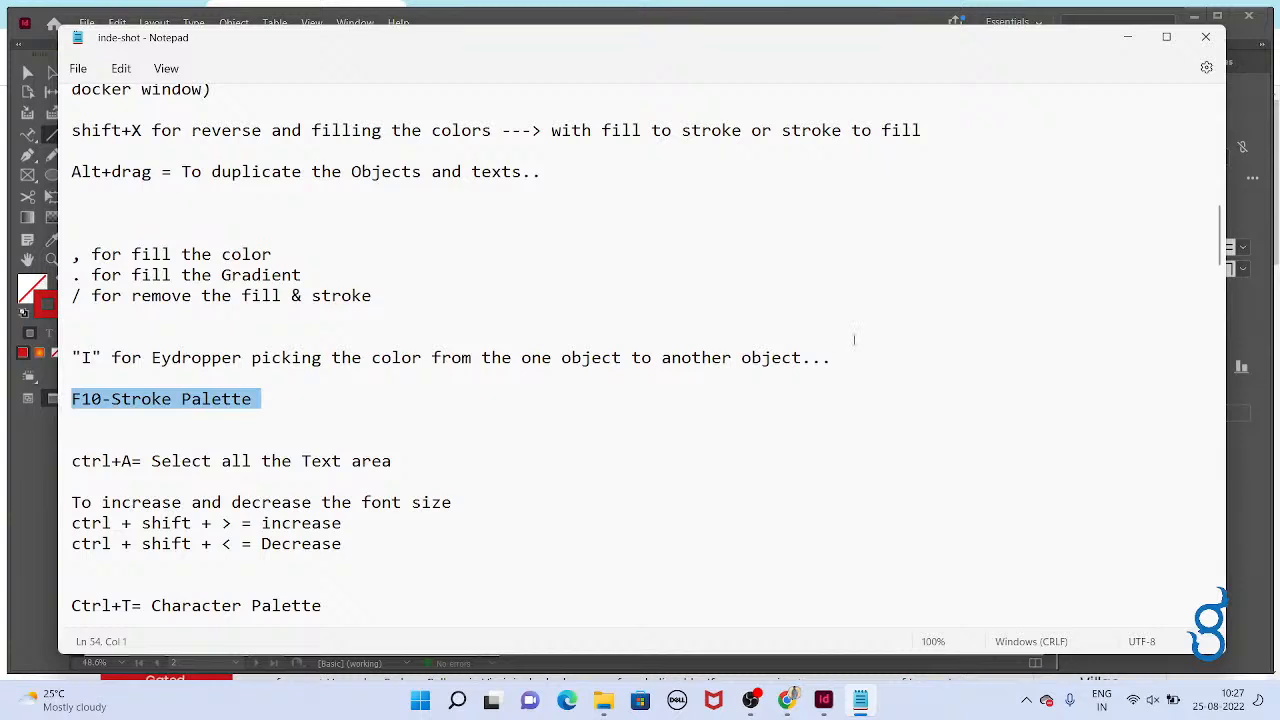
# Switch back to InDesign and change the line's stroke type to Japanese Dots with a weight of 4 pt.
pyautogui.hotkey('alt', 'Tab')
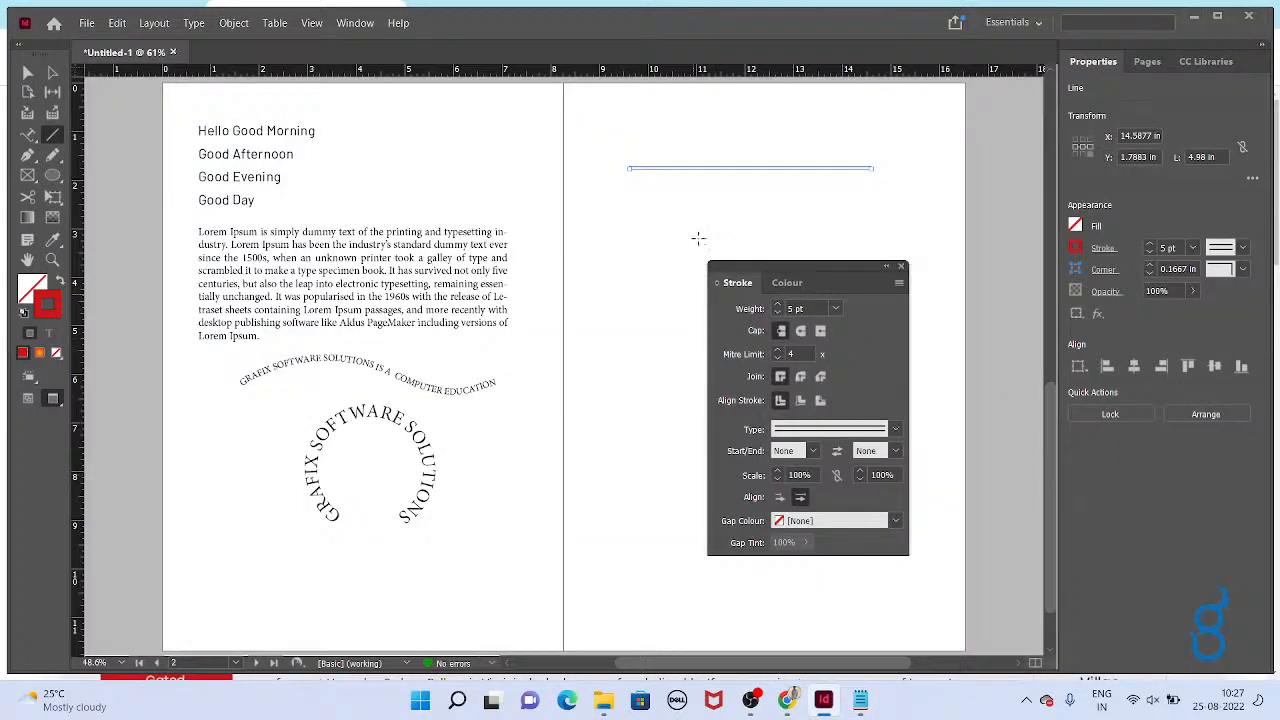
pyautogui.click(895, 429)
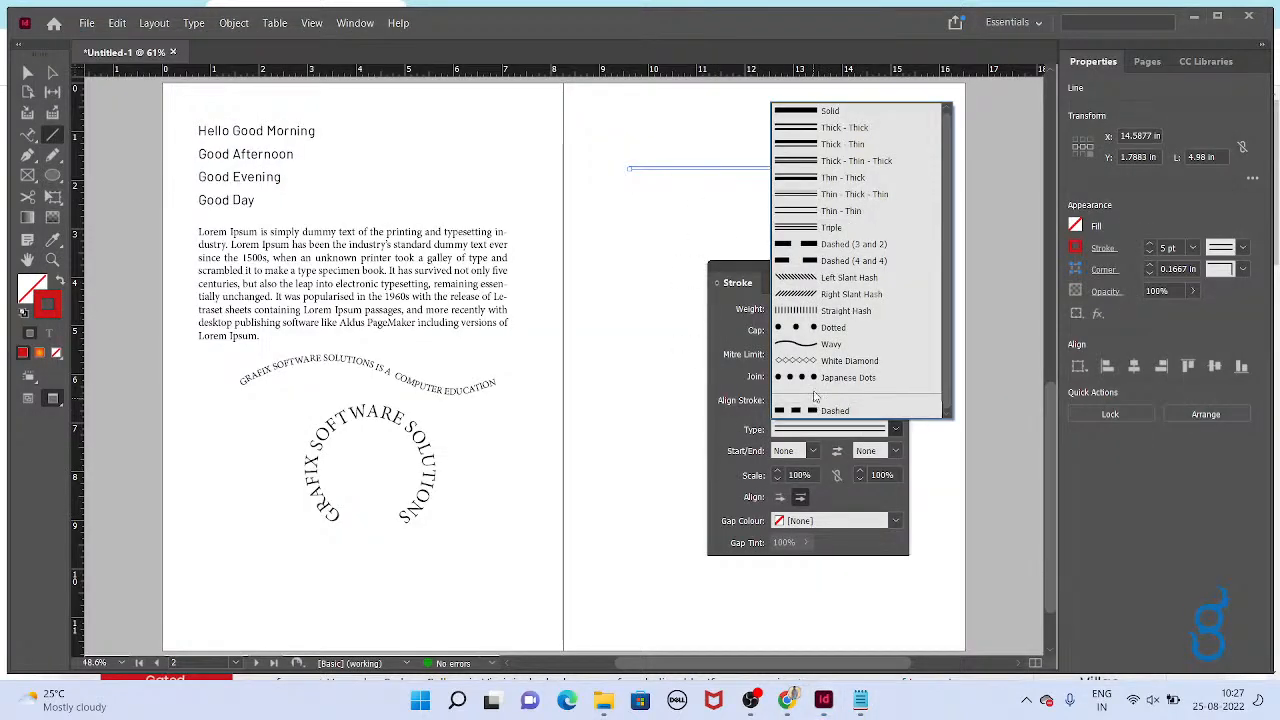
pyautogui.click(884, 395)
pyautogui.click(776, 305)
pyautogui.click(776, 305)
pyautogui.click(776, 305)
pyautogui.click(777, 313)
pyautogui.click(777, 313)
pyautogui.click(777, 313)
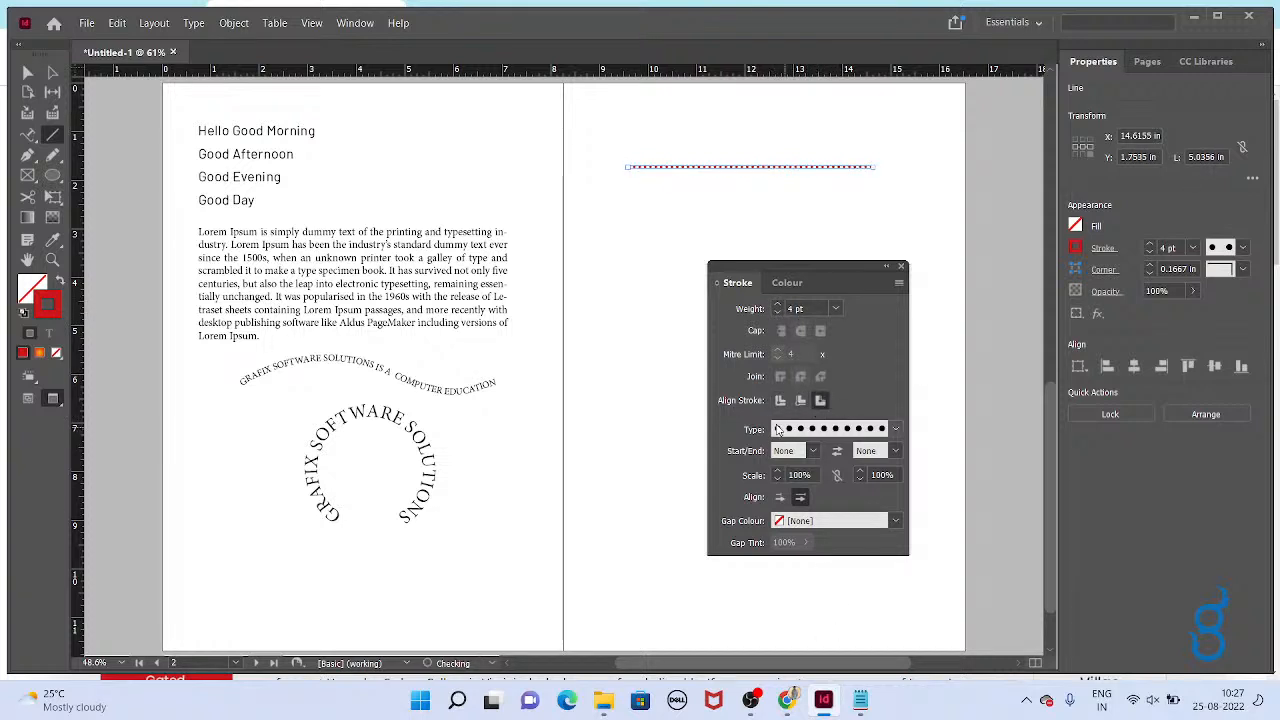
# Add an open circle at the dotted line's start and a solid arrowhead at its end, close the Stroke panel and select the line.
pyautogui.click(800, 452)
pyautogui.click(830, 552)
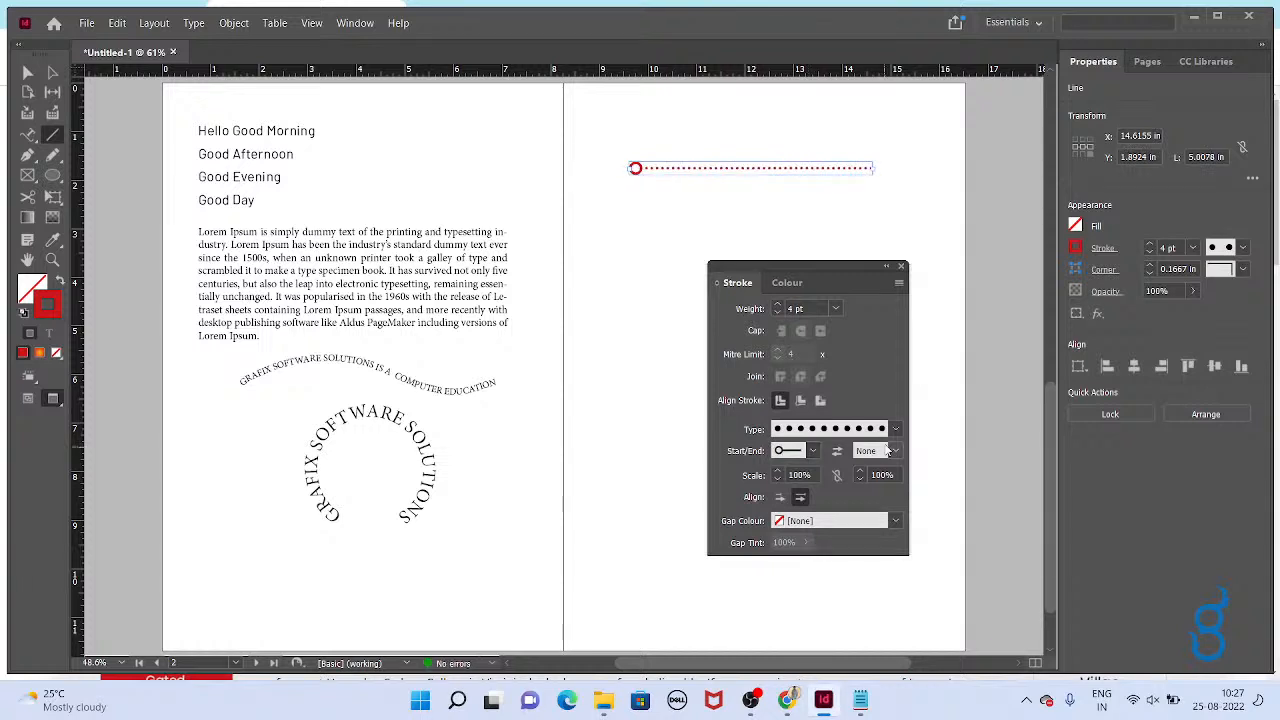
pyautogui.click(893, 451)
pyautogui.click(913, 603)
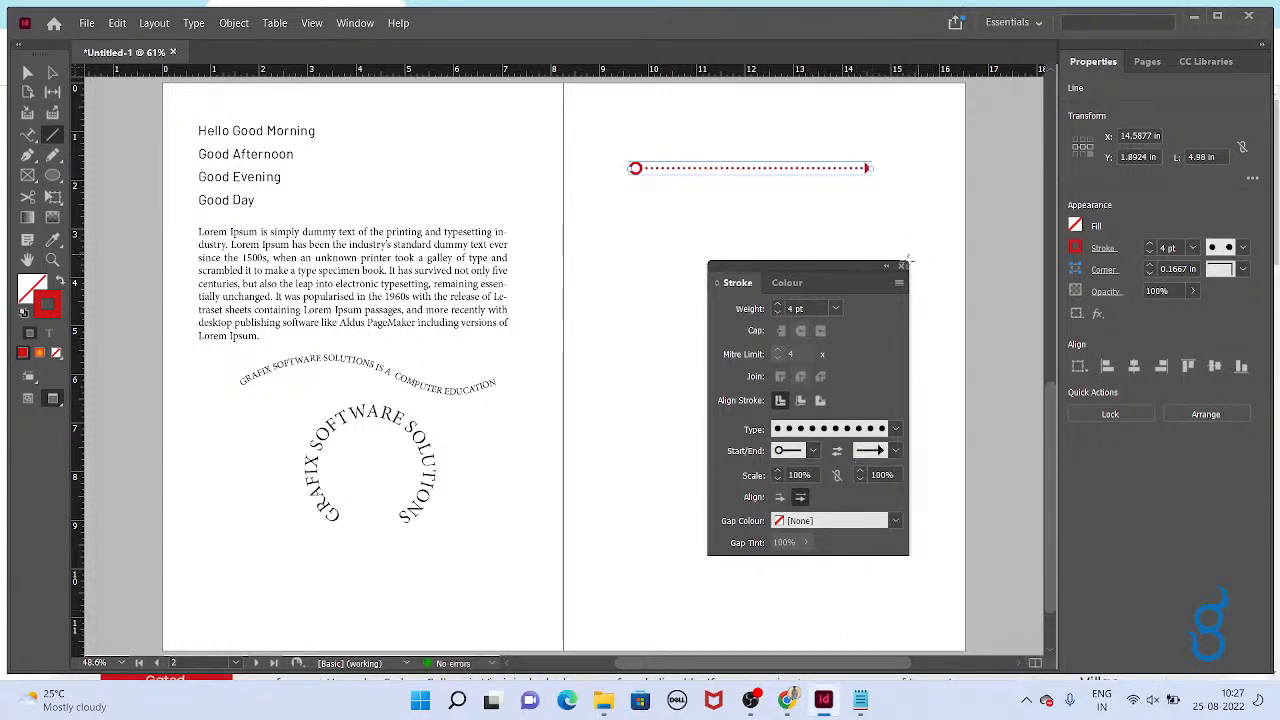
pyautogui.click(901, 265)
pyautogui.press('v')
pyautogui.click(900, 260)
pyautogui.click(860, 168)
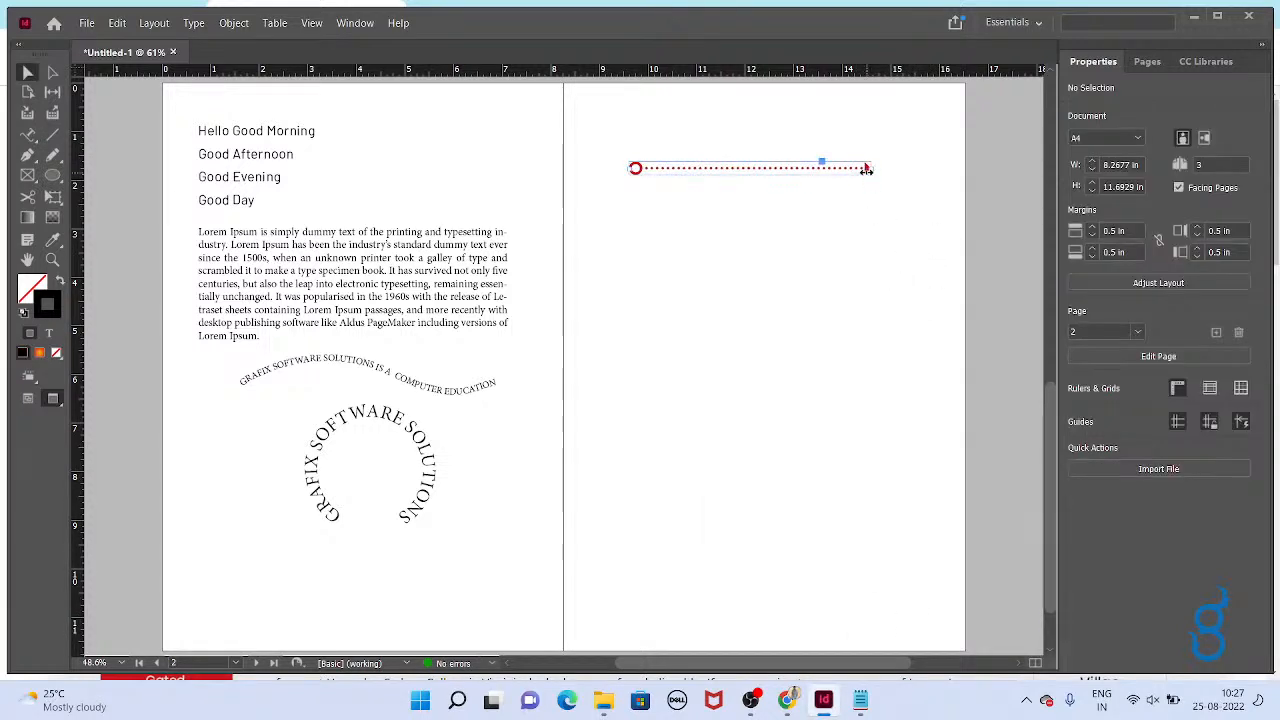
# Draw a closed zigzag shape with six corners, about 5.94 by 3.24 in, below the dotted line with the Pen tool.
pyautogui.click(52, 134)
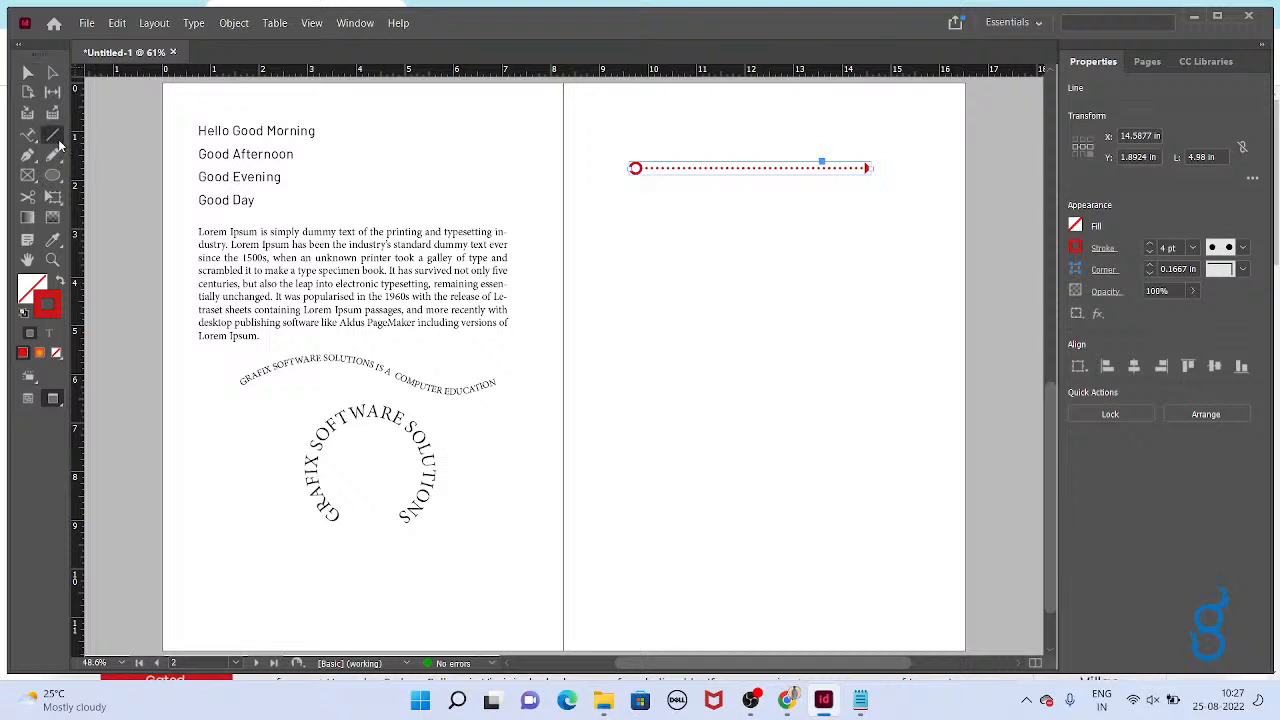
pyautogui.click(28, 155)
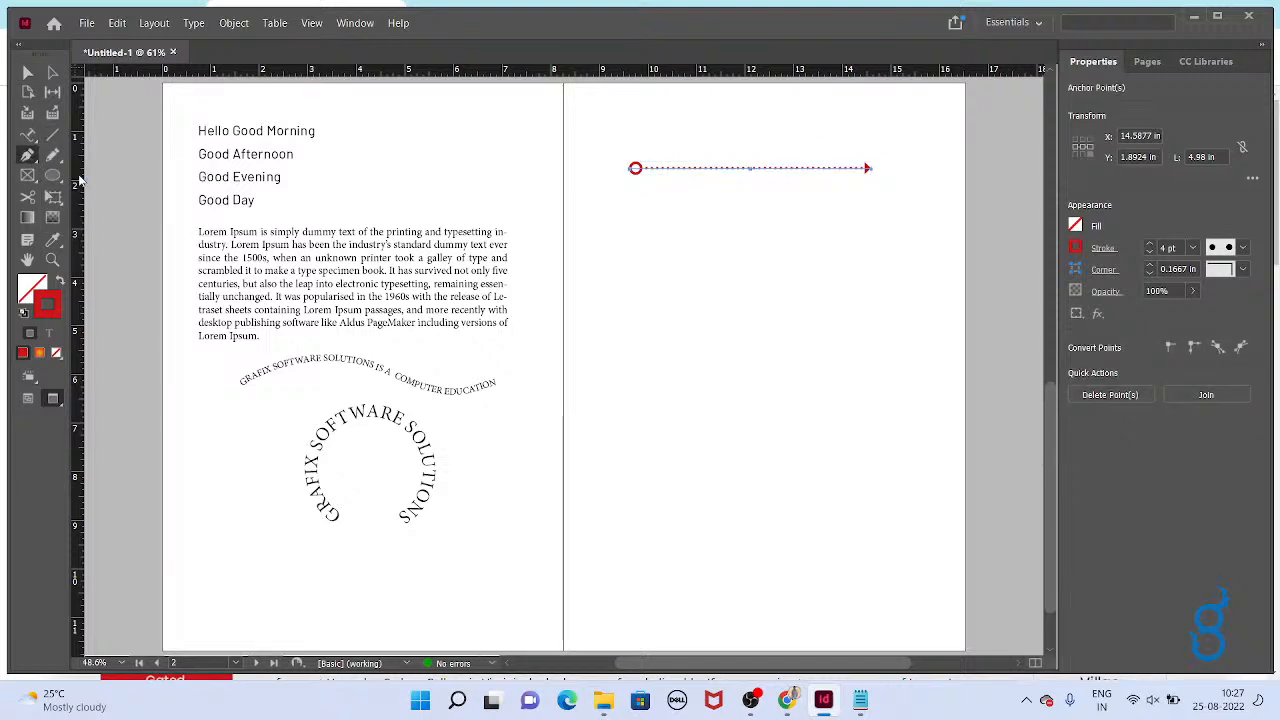
pyautogui.click(620, 405)
pyautogui.click(685, 279)
pyautogui.click(776, 324)
pyautogui.click(858, 248)
pyautogui.click(907, 386)
pyautogui.click(703, 321)
pyautogui.click(620, 405)
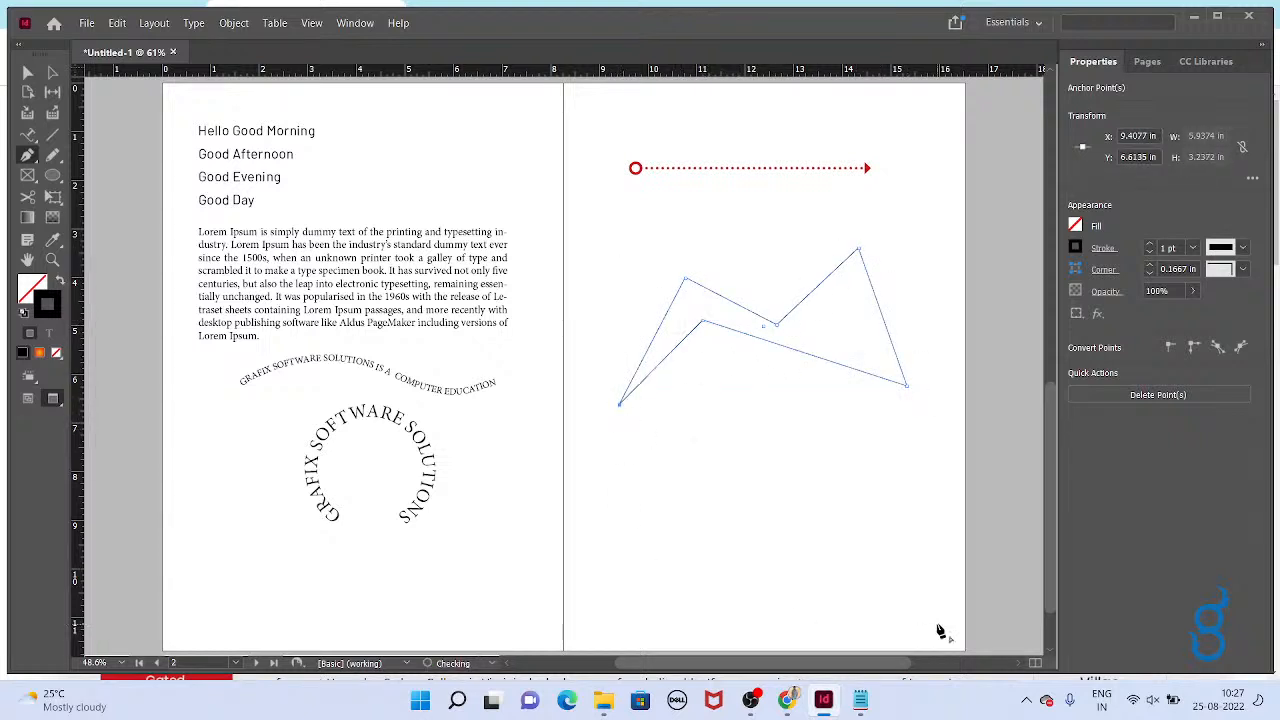
# Draw a closed curvy shape with smooth points, about 6.03 by 4.76 in, below the zigzag shape with the Pen tool.
pyautogui.click(635, 515)
pyautogui.moveTo(751, 446); pyautogui.dragTo(854, 371)
pyautogui.moveTo(894, 417); pyautogui.dragTo(901, 479)
pyautogui.moveTo(883, 528); pyautogui.dragTo(850, 527)
pyautogui.moveTo(706, 478); pyautogui.dragTo(709, 609)
pyautogui.moveTo(613, 455); pyautogui.dragTo(632, 410)
pyautogui.moveTo(635, 515)
pyautogui.mouseDown()
pyautogui.moveTo(634, 543)
pyautogui.moveTo(640, 523)
pyautogui.moveTo(624, 530)
pyautogui.mouseUp()
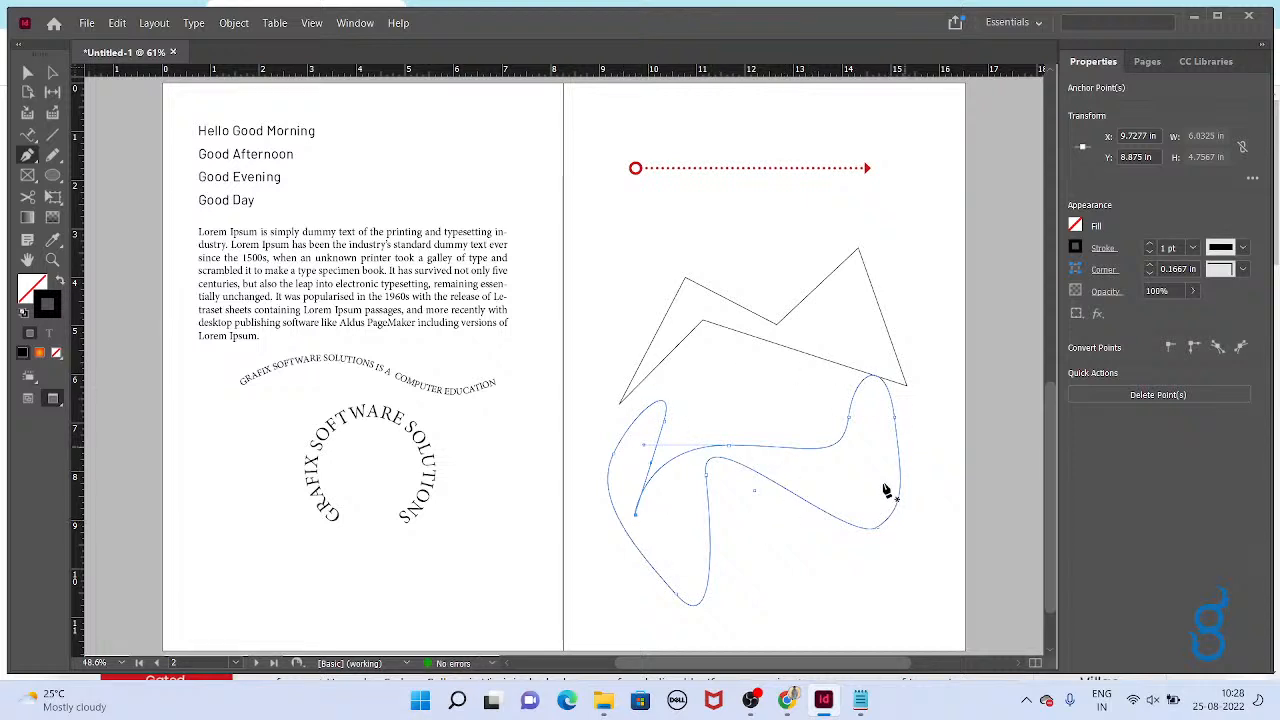
# Reshape the curvy outline's upper edge by adjusting its right-hand bump and raising the middle anchor point slightly with Direct Selection.
pyautogui.click(55, 75)
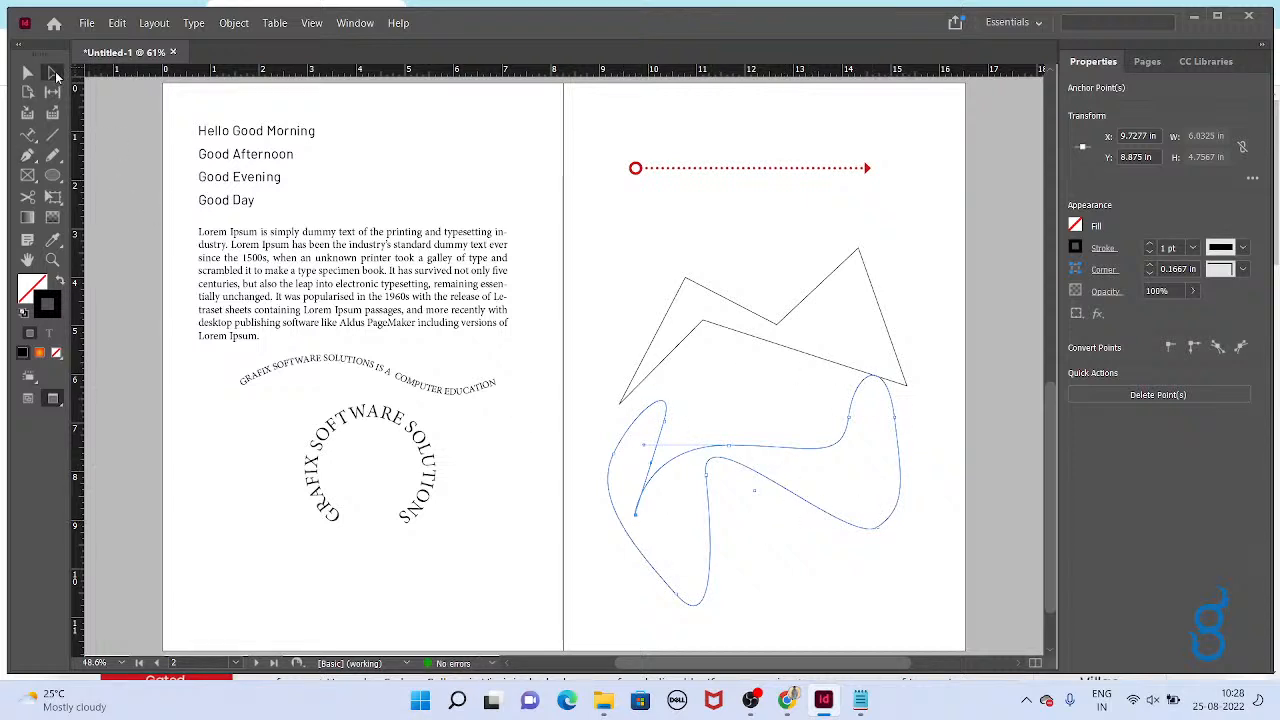
pyautogui.moveTo(894, 423); pyautogui.dragTo(836, 405)
pyautogui.moveTo(728, 450); pyautogui.dragTo(725, 424)
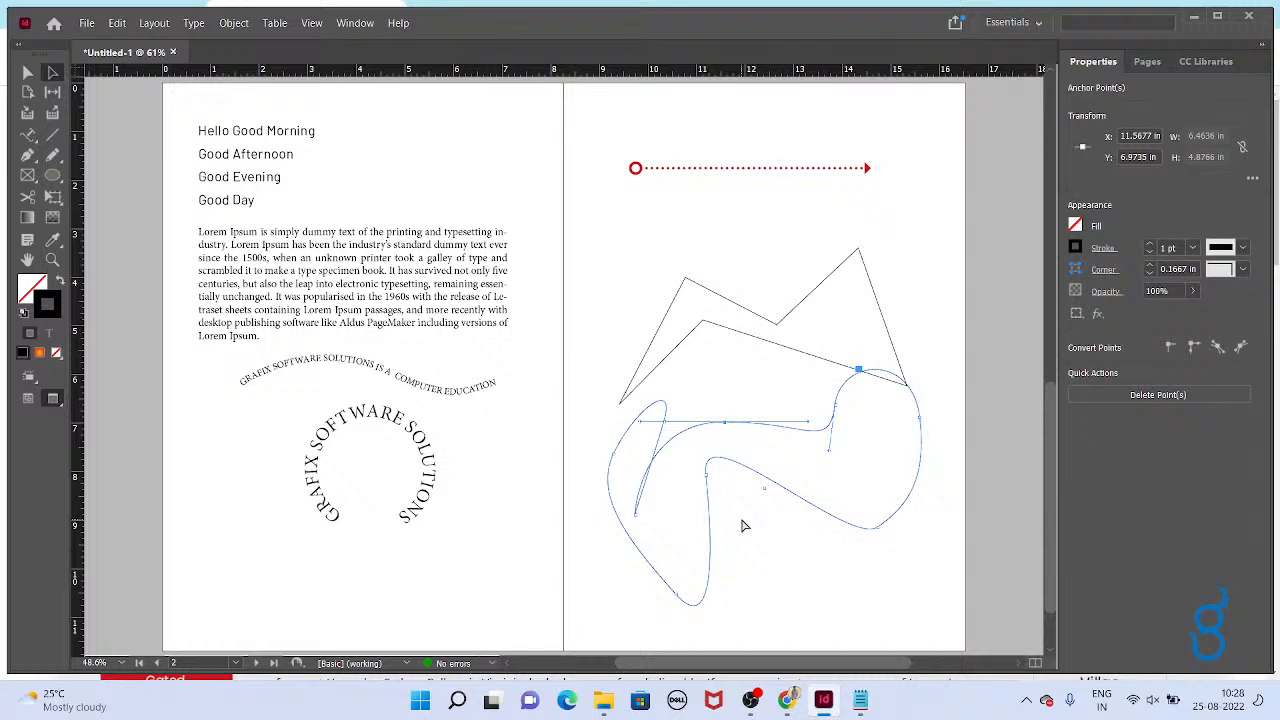
# Add extra anchor points along the curvy shape's lower, right and inner edges with the Add Anchor Point tool.
pyautogui.scroll(1, 870, 472)
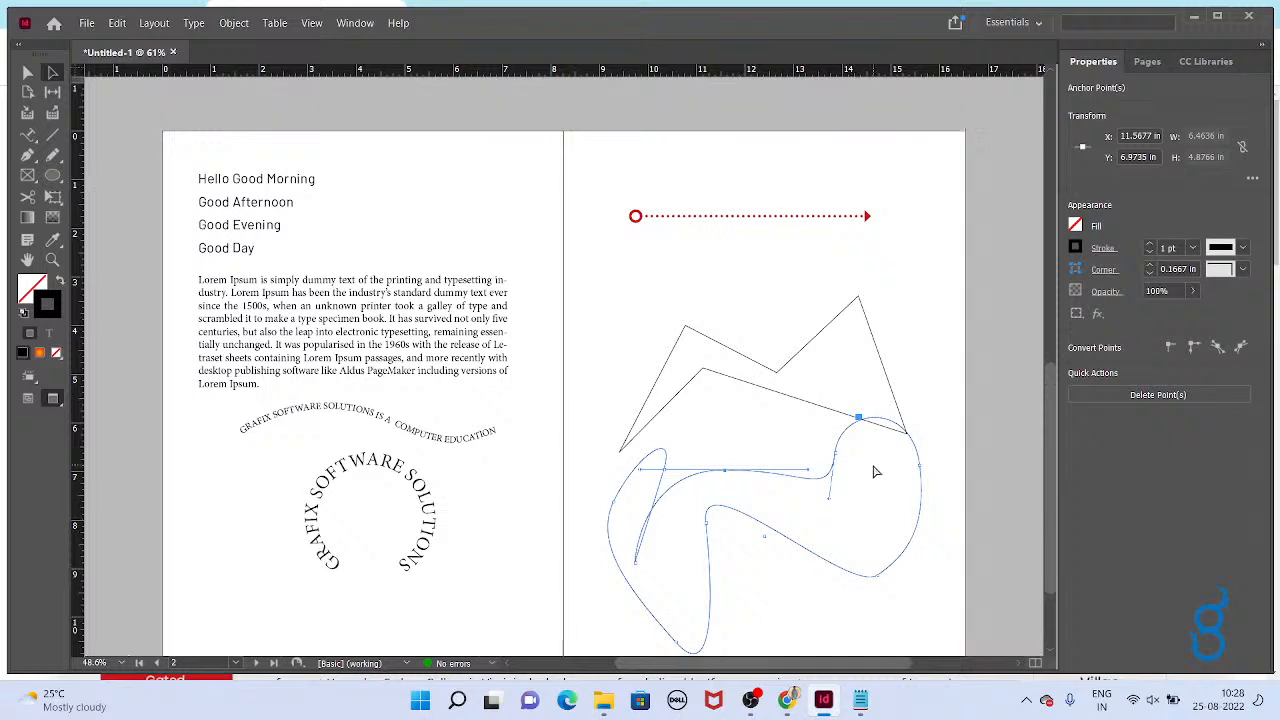
pyautogui.click(28, 155)
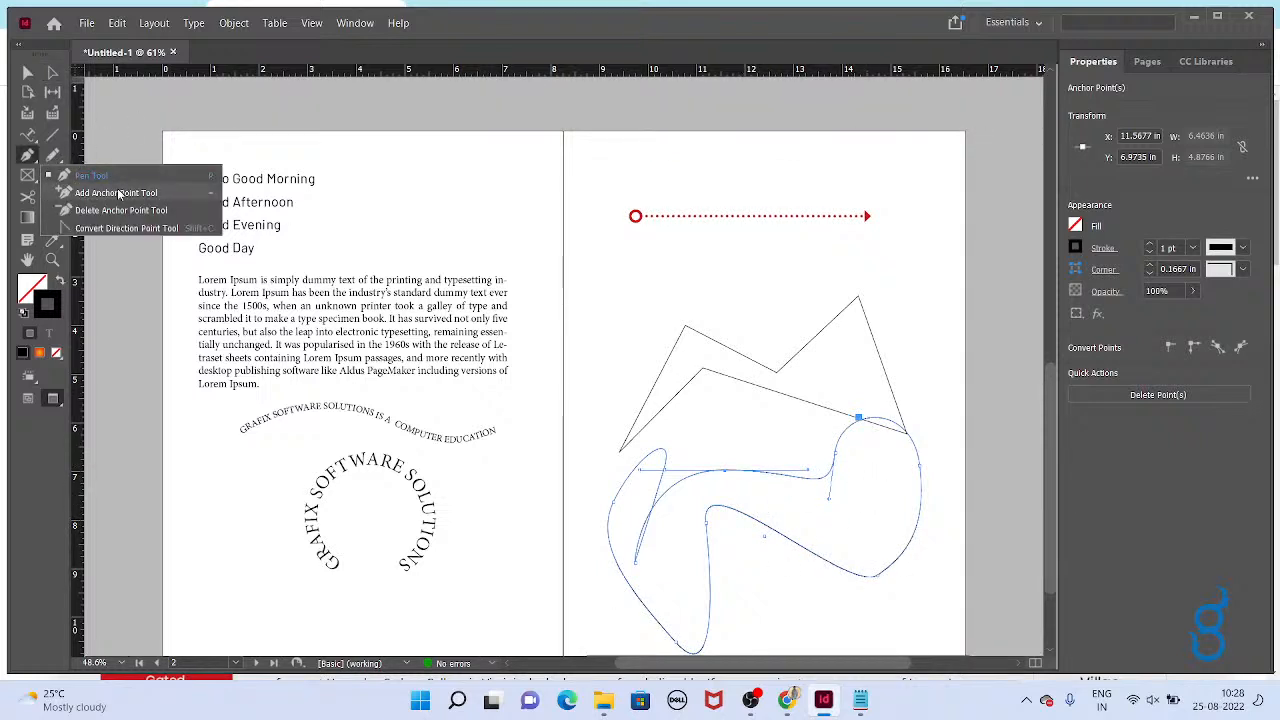
pyautogui.click(118, 193)
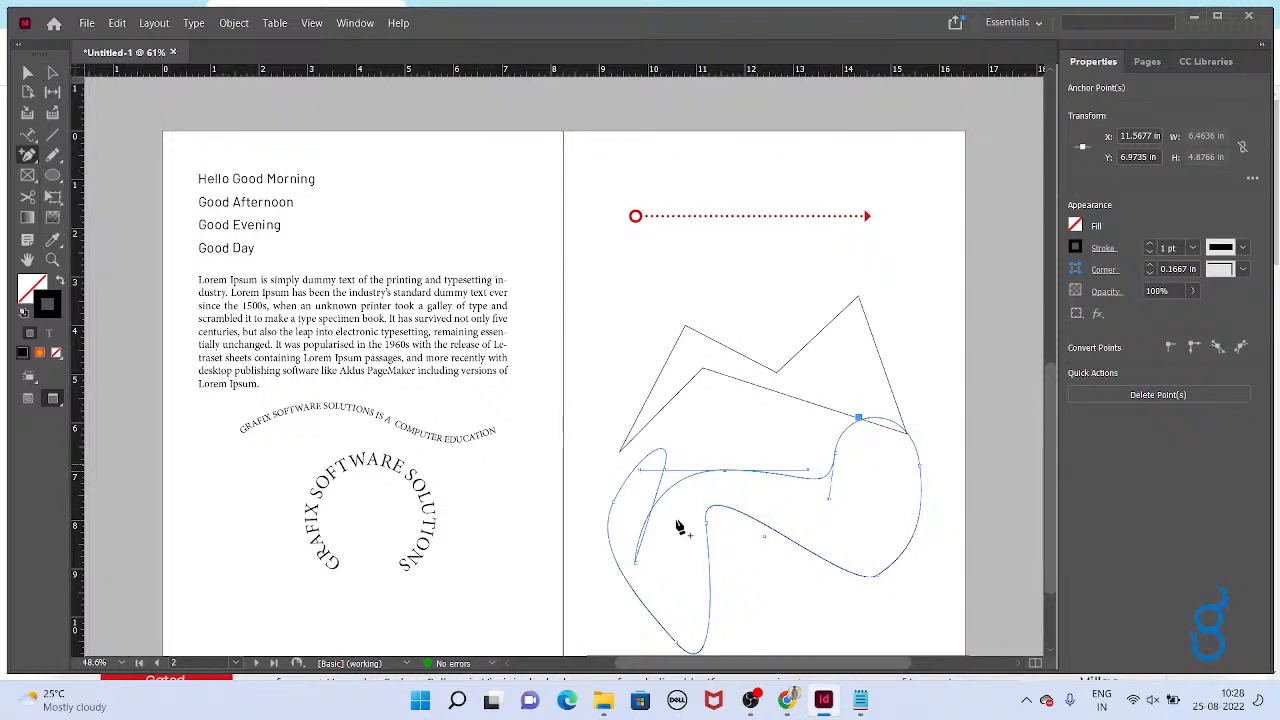
pyautogui.click(816, 556)
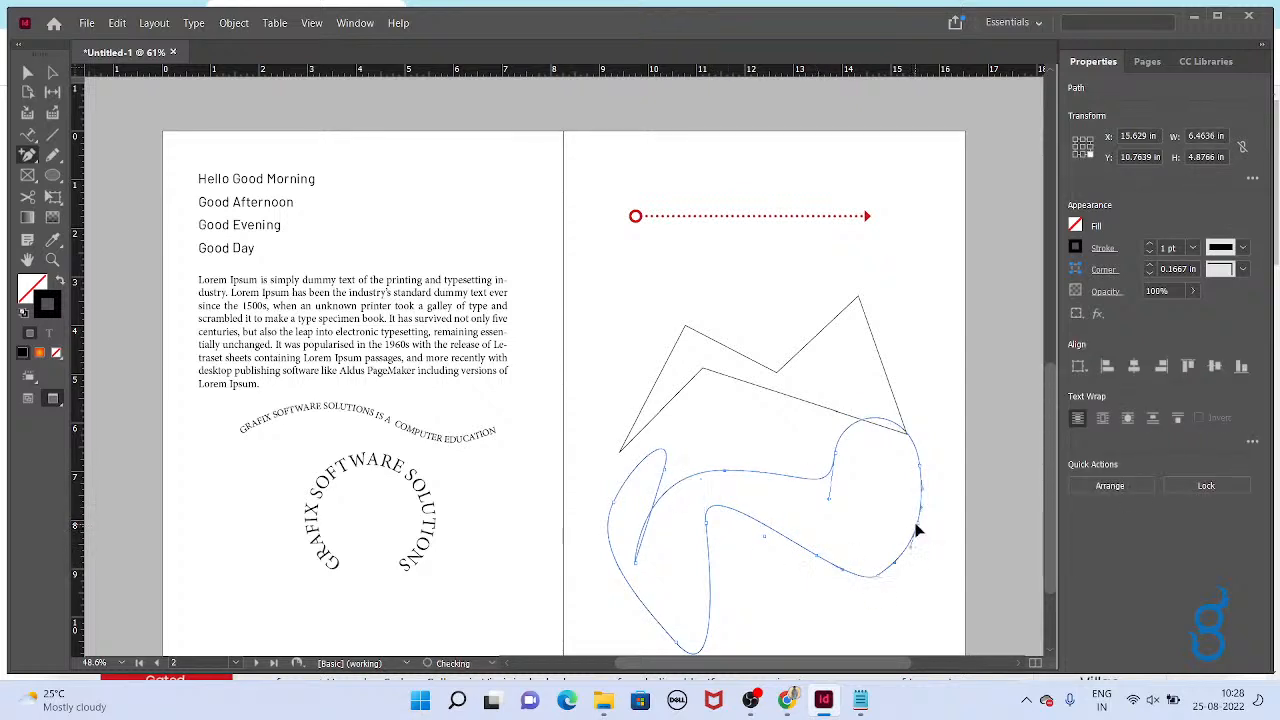
pyautogui.click(710, 586)
# Reshape the curvy outline with Direct Selection by raising its left notch point, tilting the upper curve's handle and adjusting the lower-right point.
pyautogui.click(53, 72)
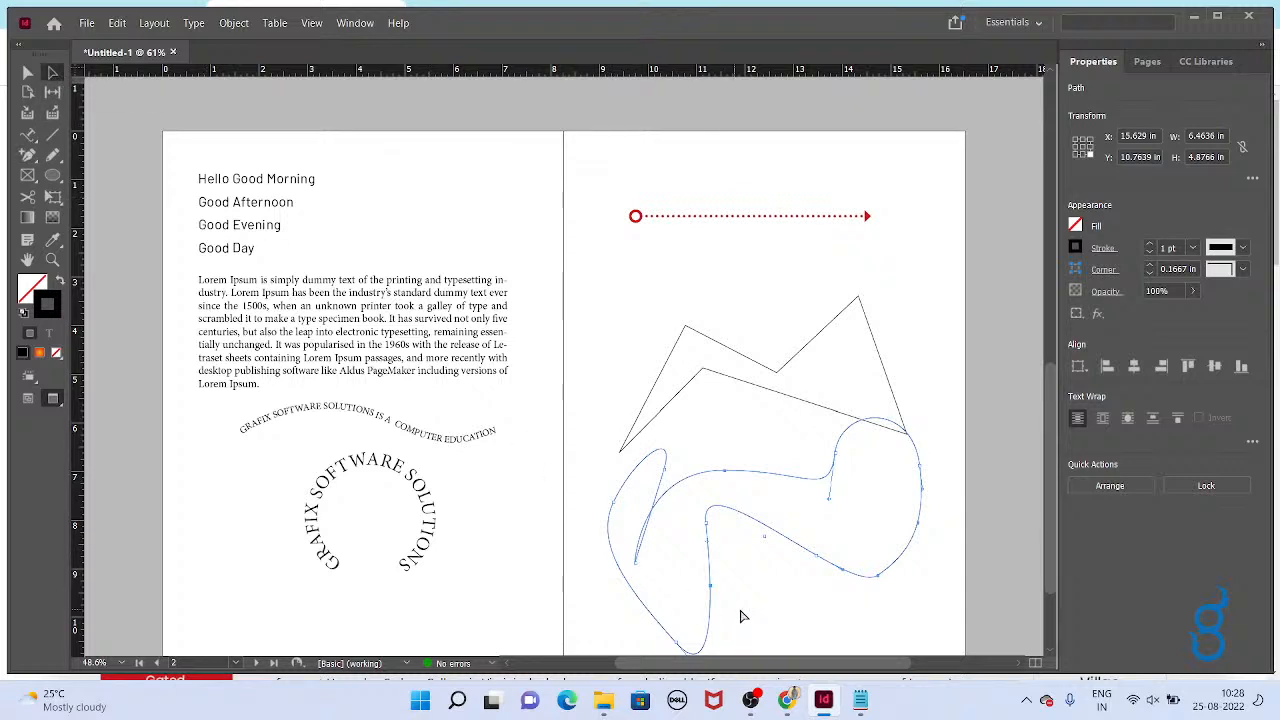
pyautogui.click(714, 588)
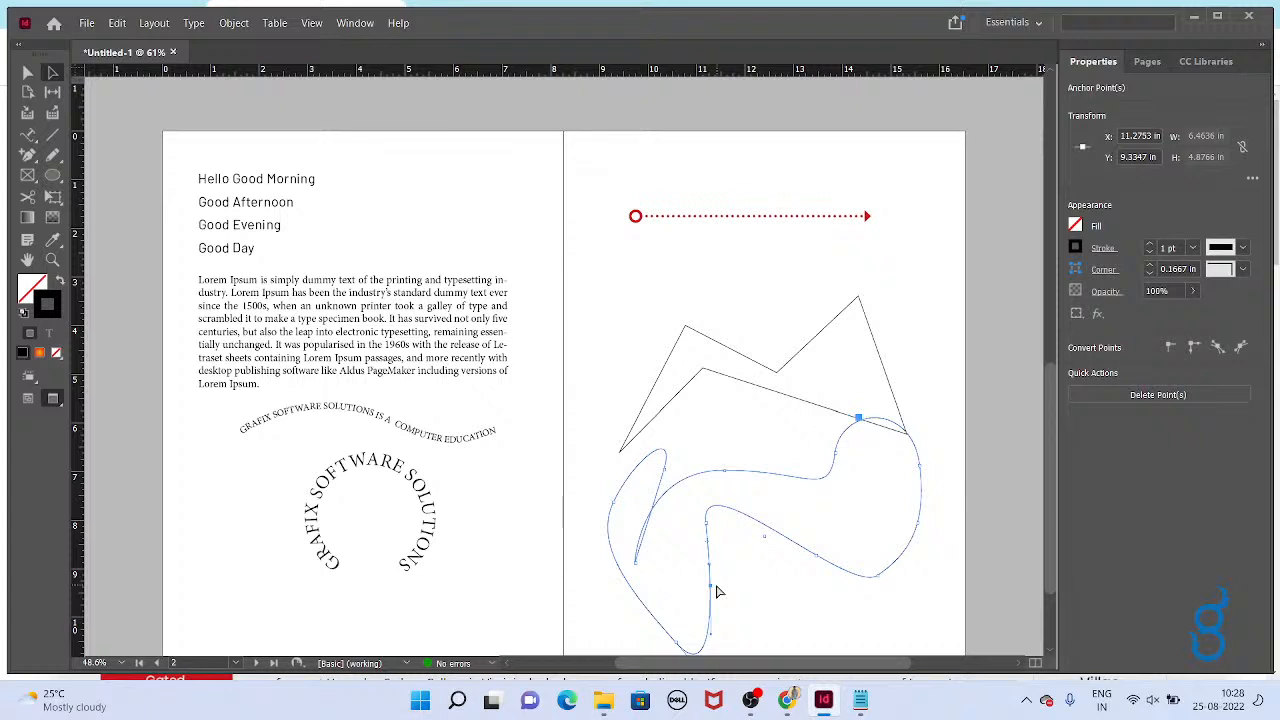
pyautogui.click(636, 562)
pyautogui.moveTo(636, 562); pyautogui.dragTo(630, 536)
pyautogui.moveTo(644, 477); pyautogui.dragTo(677, 523)
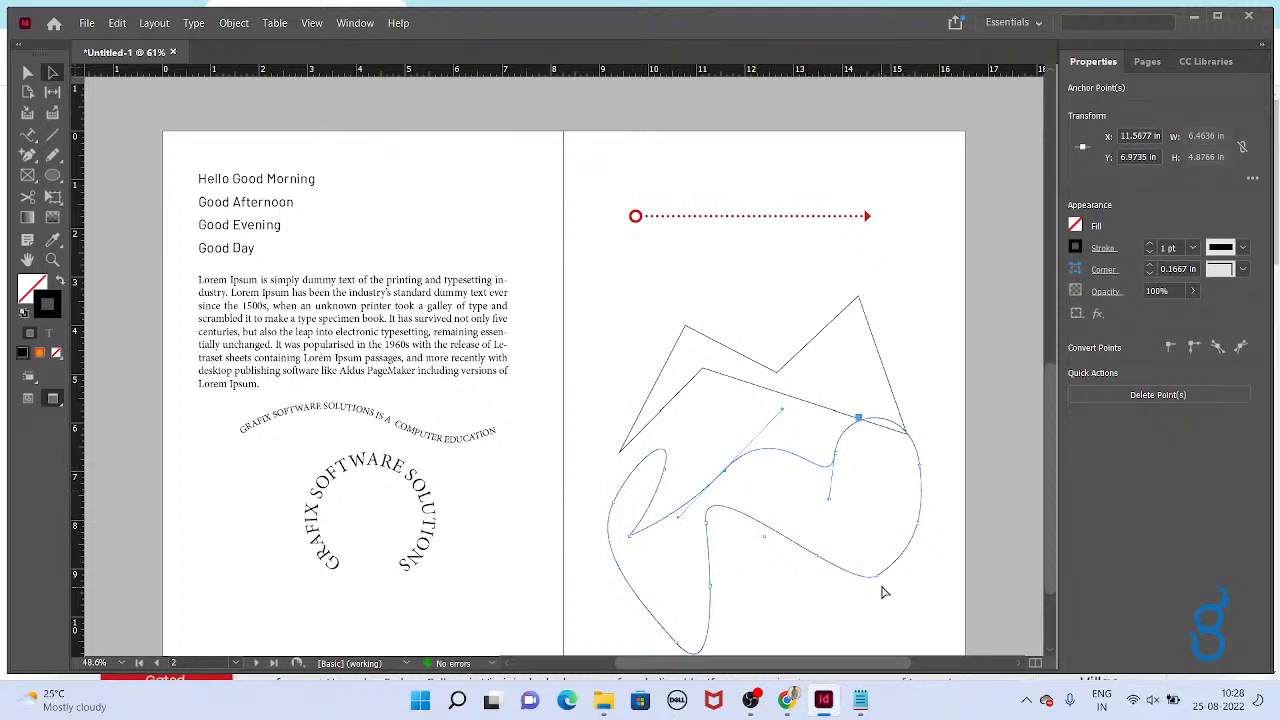
pyautogui.moveTo(880, 584); pyautogui.dragTo(925, 565)
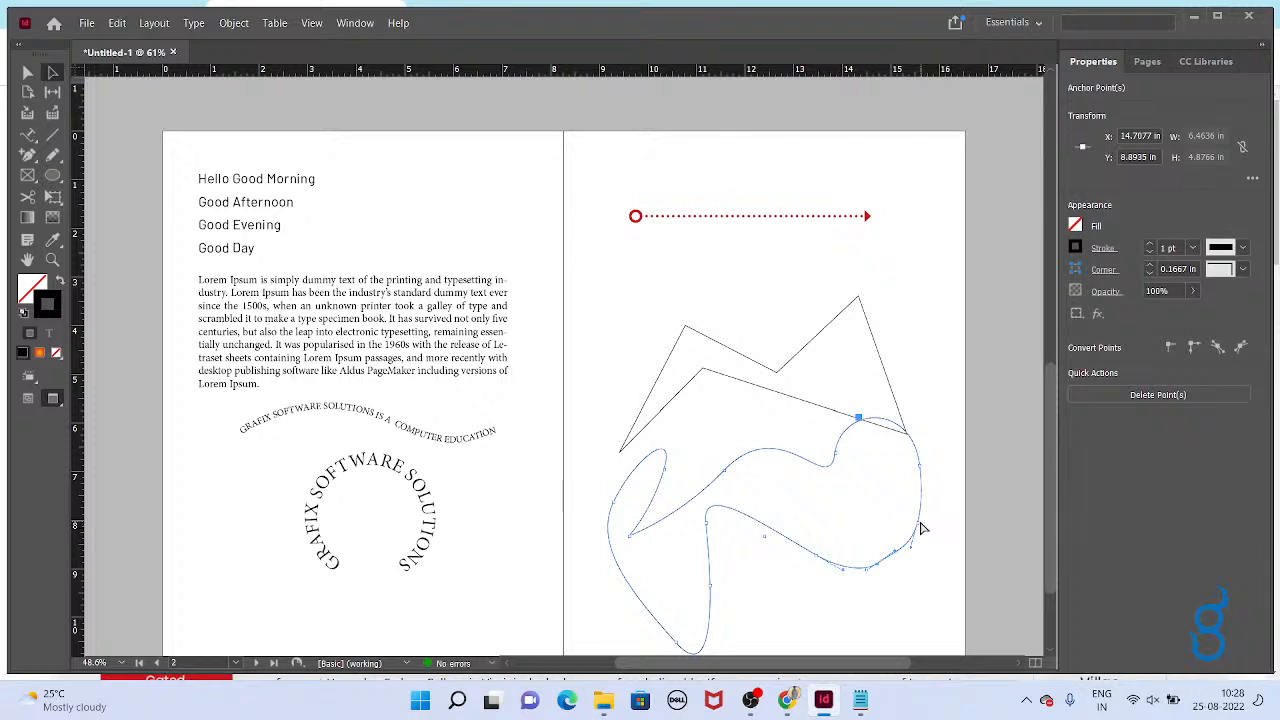
pyautogui.click(931, 518)
pyautogui.click(918, 523)
# Fill the curvy shape with the yellow swatch C=0 M=0 Y=100 K=0.
pyautogui.click(1076, 229)
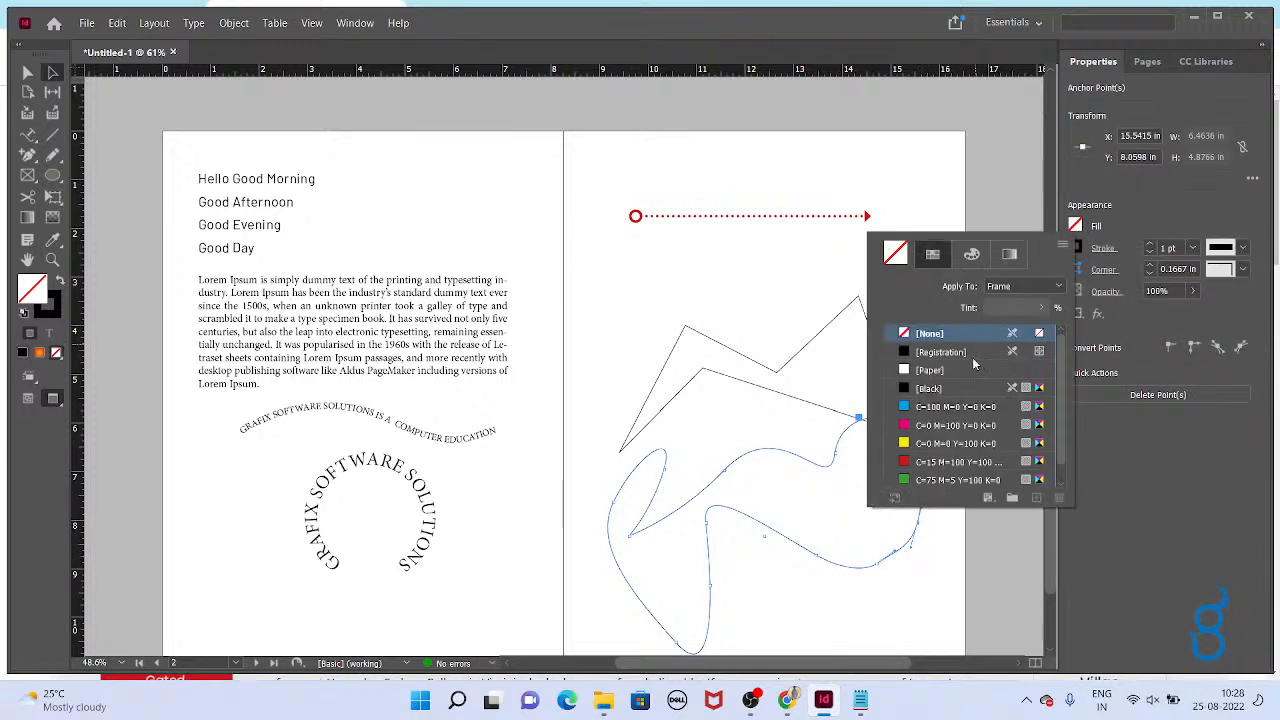
pyautogui.click(955, 443)
pyautogui.click(1071, 630)
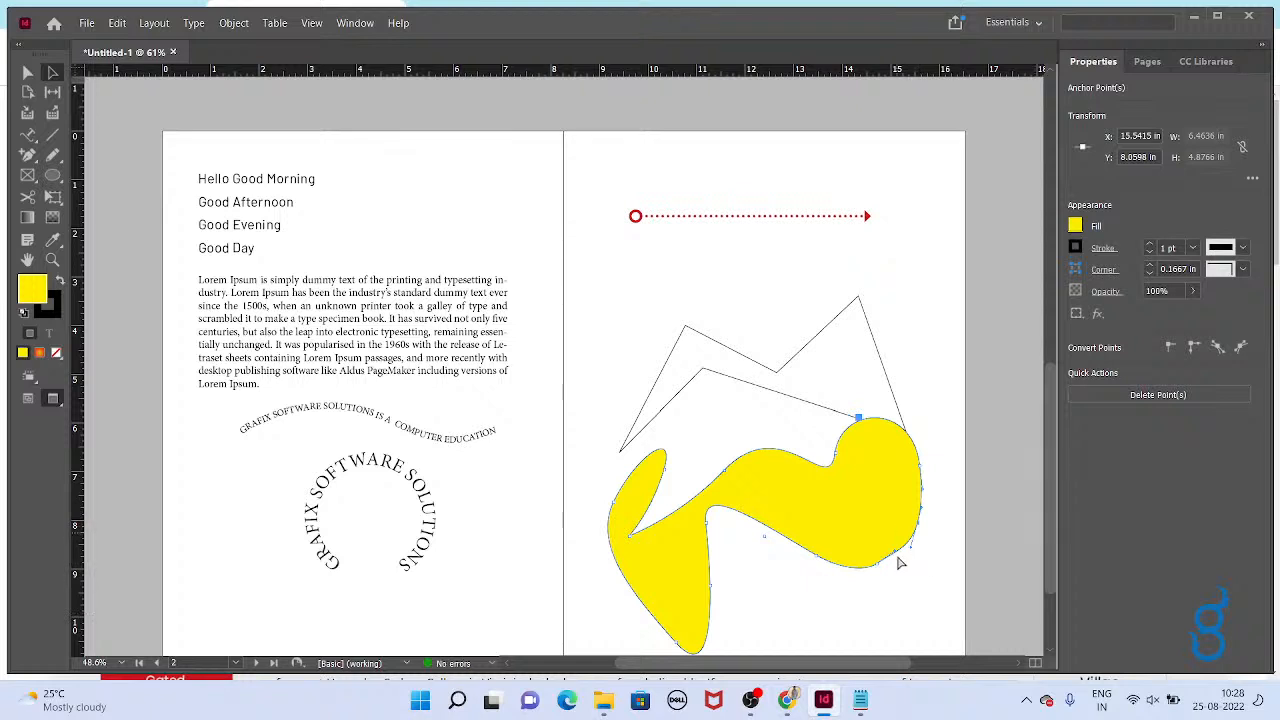
# Delete anchor points from the yellow shape's left notch, inner edge and right-hand bulge with the Delete Anchor Point tool.
pyautogui.moveTo(27, 155); pyautogui.dragTo(84, 211)
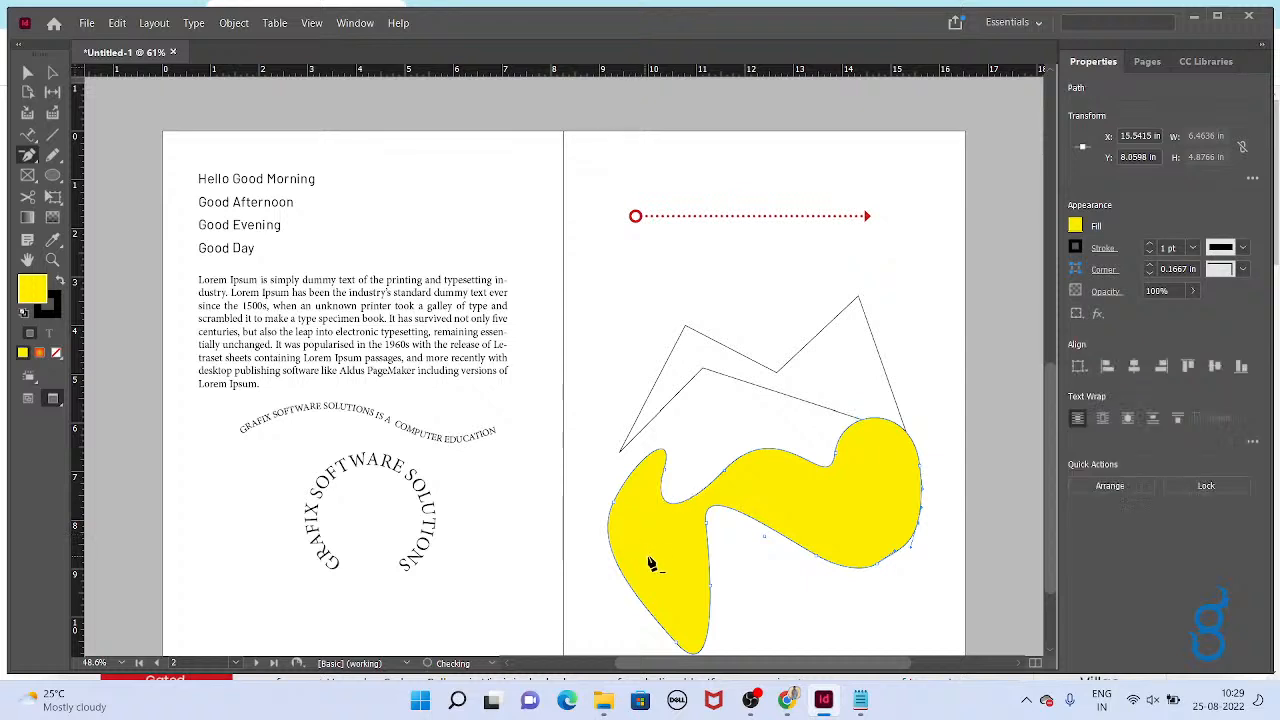
pyautogui.click(711, 592)
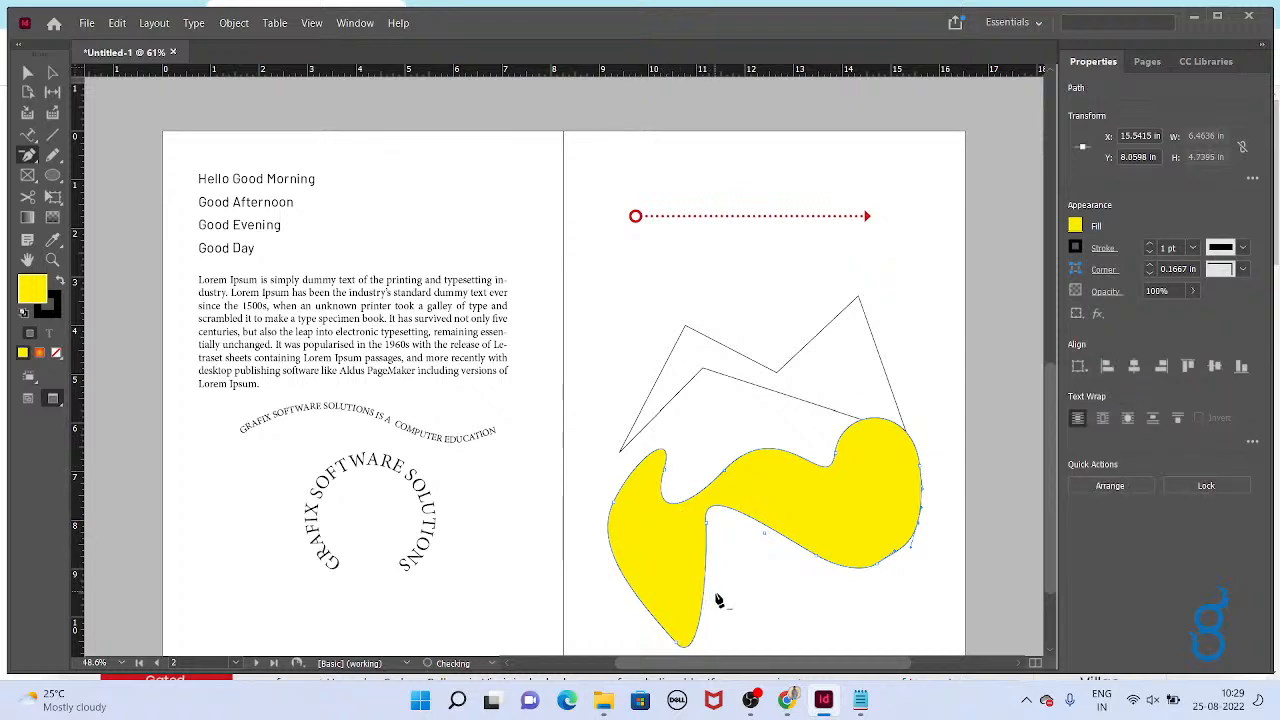
pyautogui.click(884, 571)
pyautogui.click(914, 528)
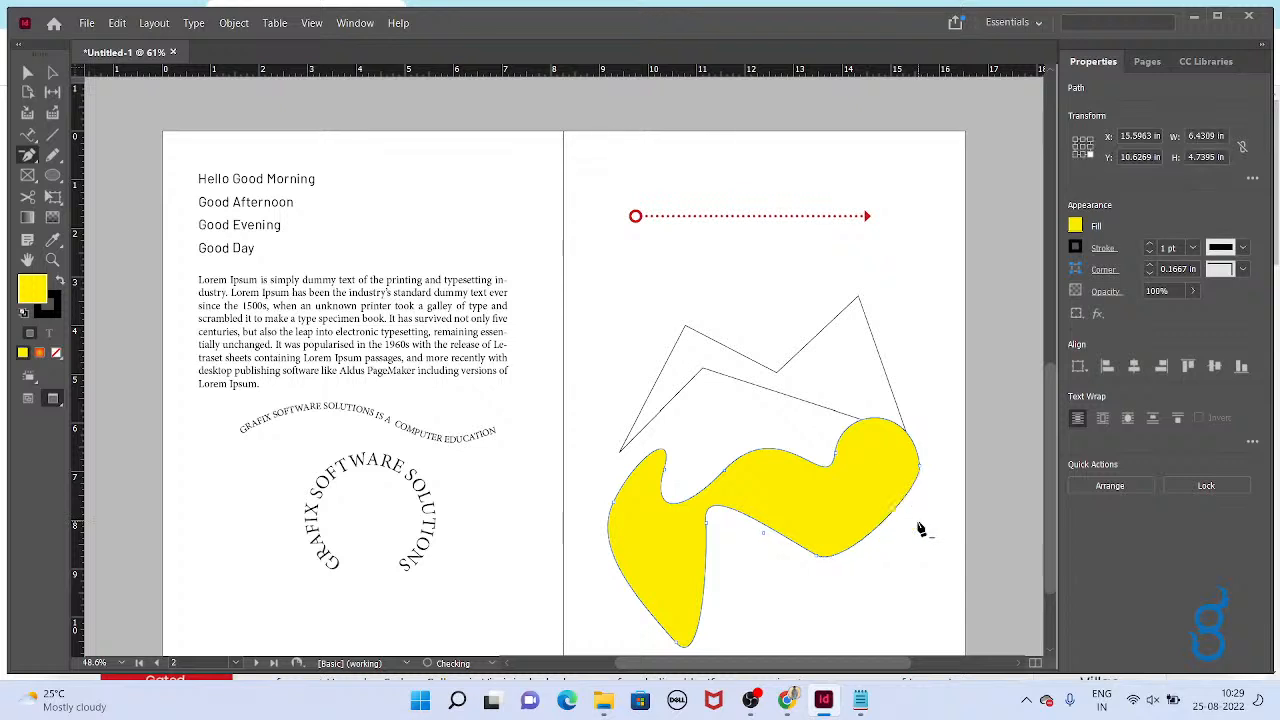
pyautogui.click(918, 476)
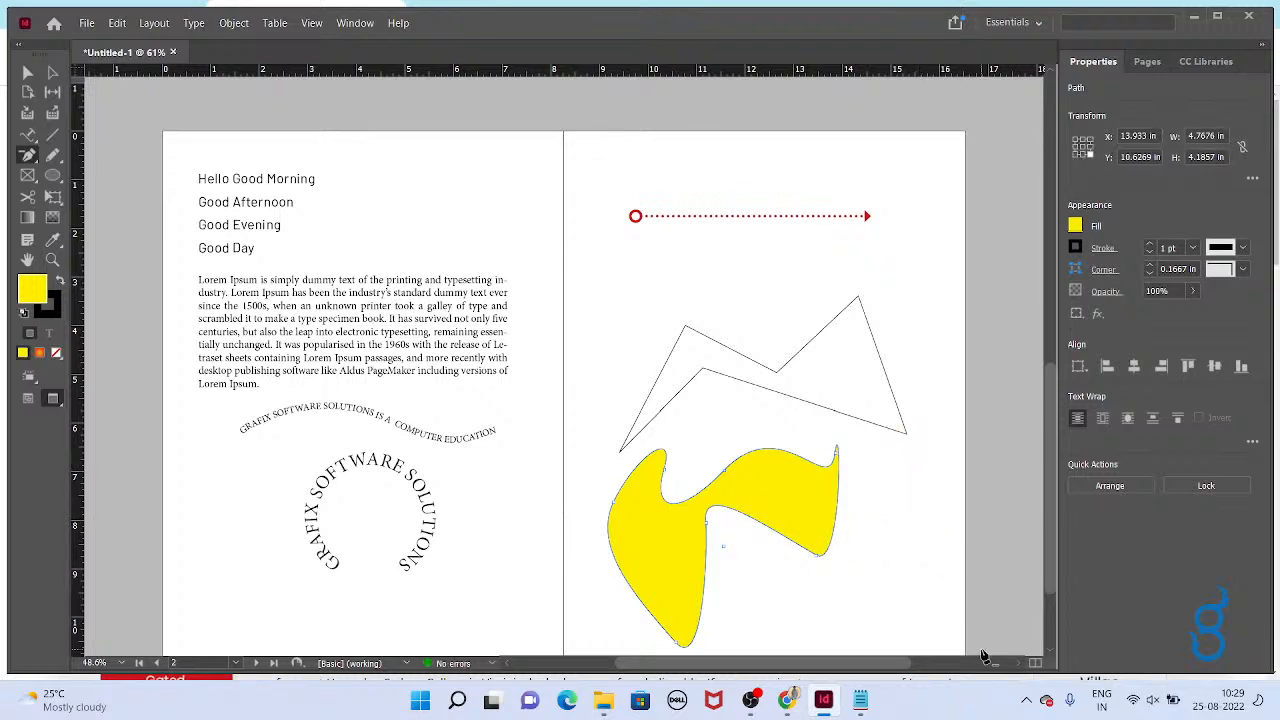
# Move the yellow shape about 0.8 in to the right and 0.6 in up, beneath the zigzag shape.
pyautogui.click(28, 72)
pyautogui.click(810, 527)
pyautogui.moveTo(810, 527); pyautogui.dragTo(672, 526)
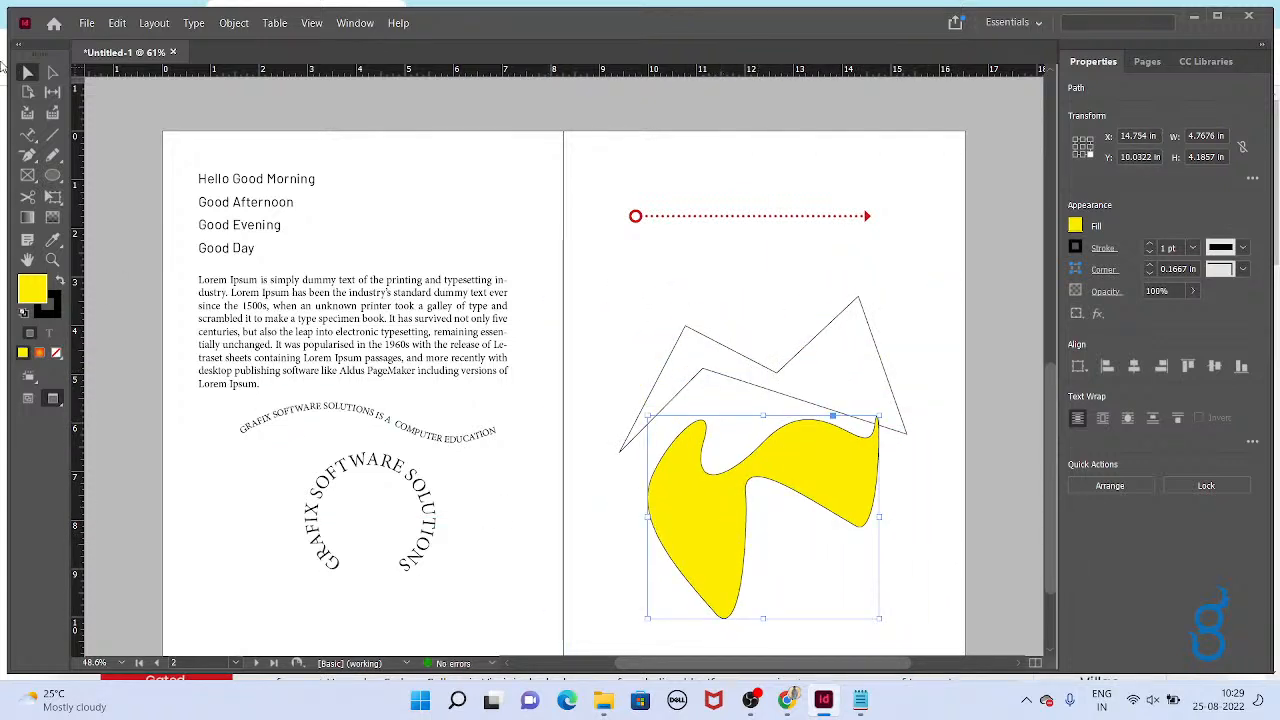
# Move the zigzag shape slightly upward and raise its tallest peak to about Y 2.21 in with Direct Selection.
pyautogui.click(28, 156)
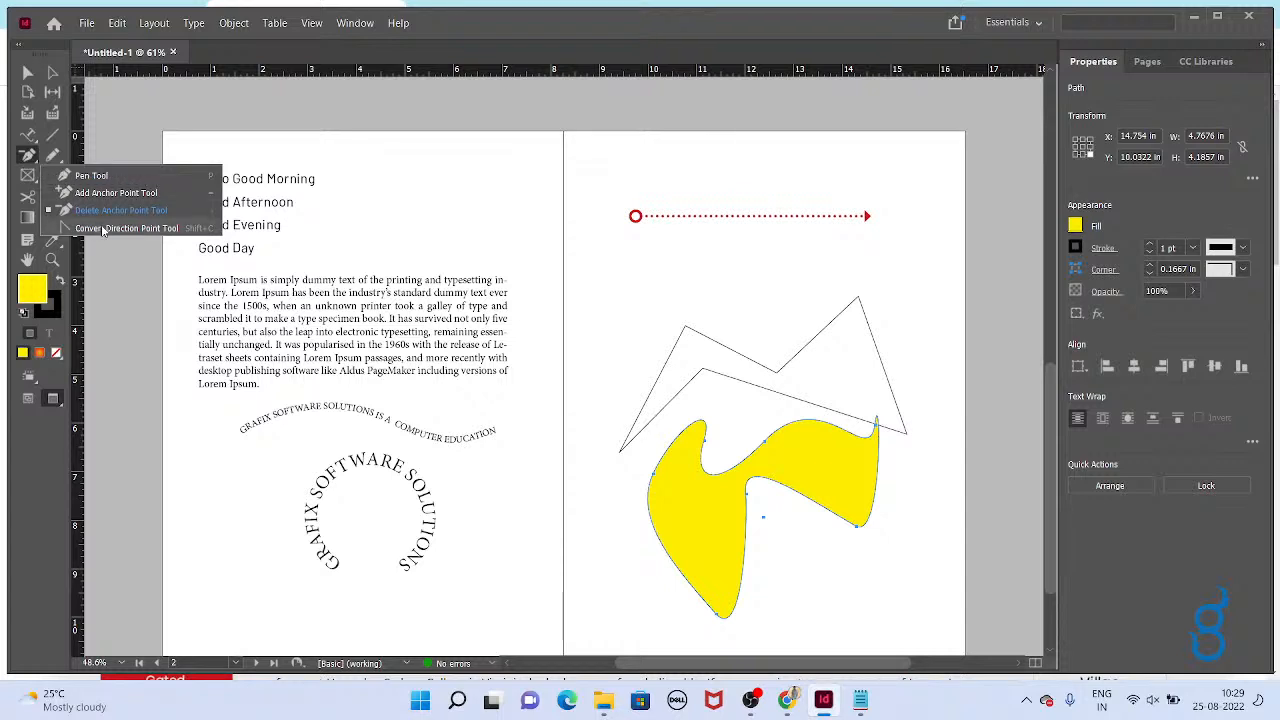
pyautogui.click(103, 229)
pyautogui.press('v')
pyautogui.moveTo(878, 342); pyautogui.dragTo(868, 307)
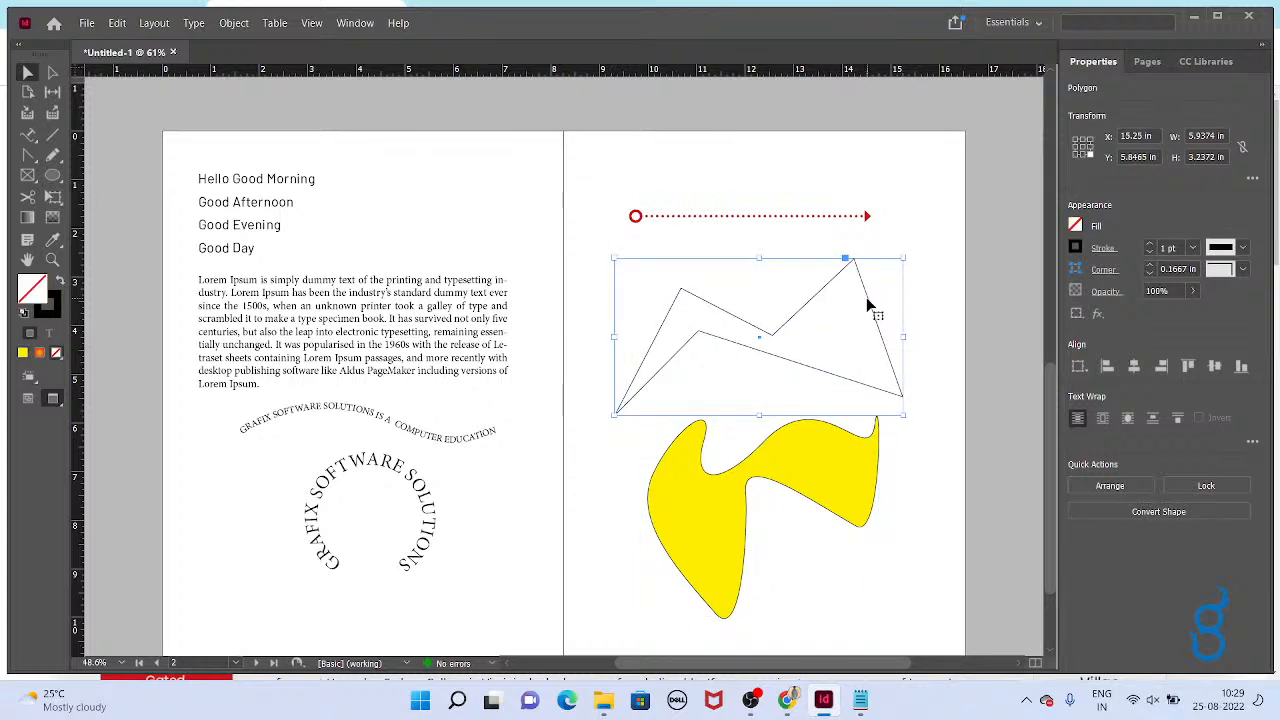
pyautogui.scroll(1, 900, 266)
pyautogui.press('a')
pyautogui.click(838, 260)
pyautogui.moveTo(844, 262); pyautogui.dragTo(845, 240)
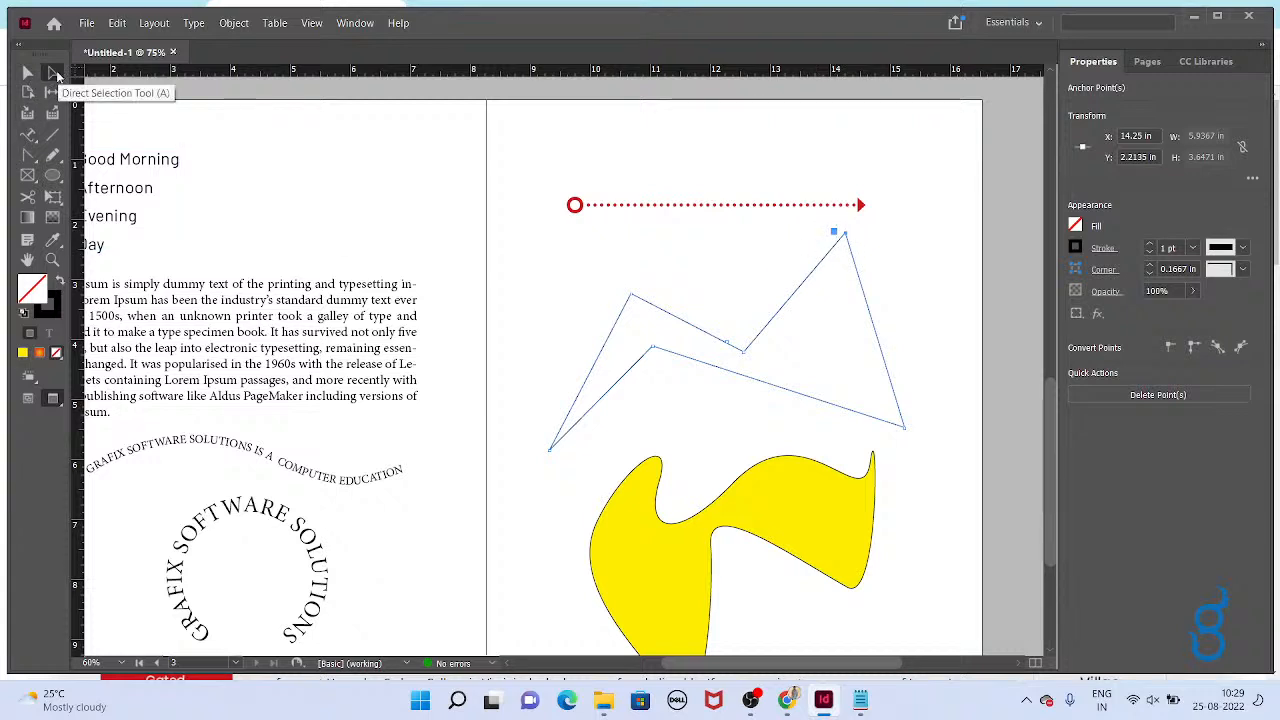
# Convert the zigzag's tallest peak into a smooth rounded curve with the Convert Direction Point tool, using horizontal handles.
pyautogui.click(28, 158)
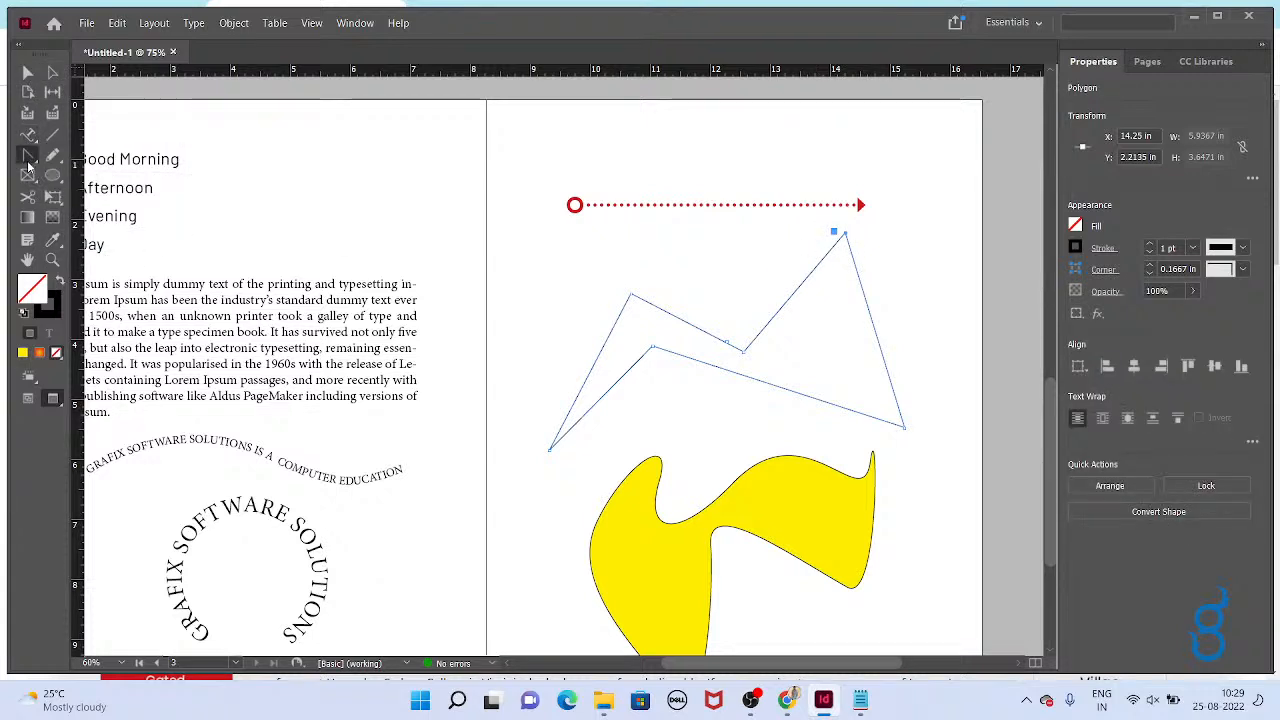
pyautogui.click(28, 160)
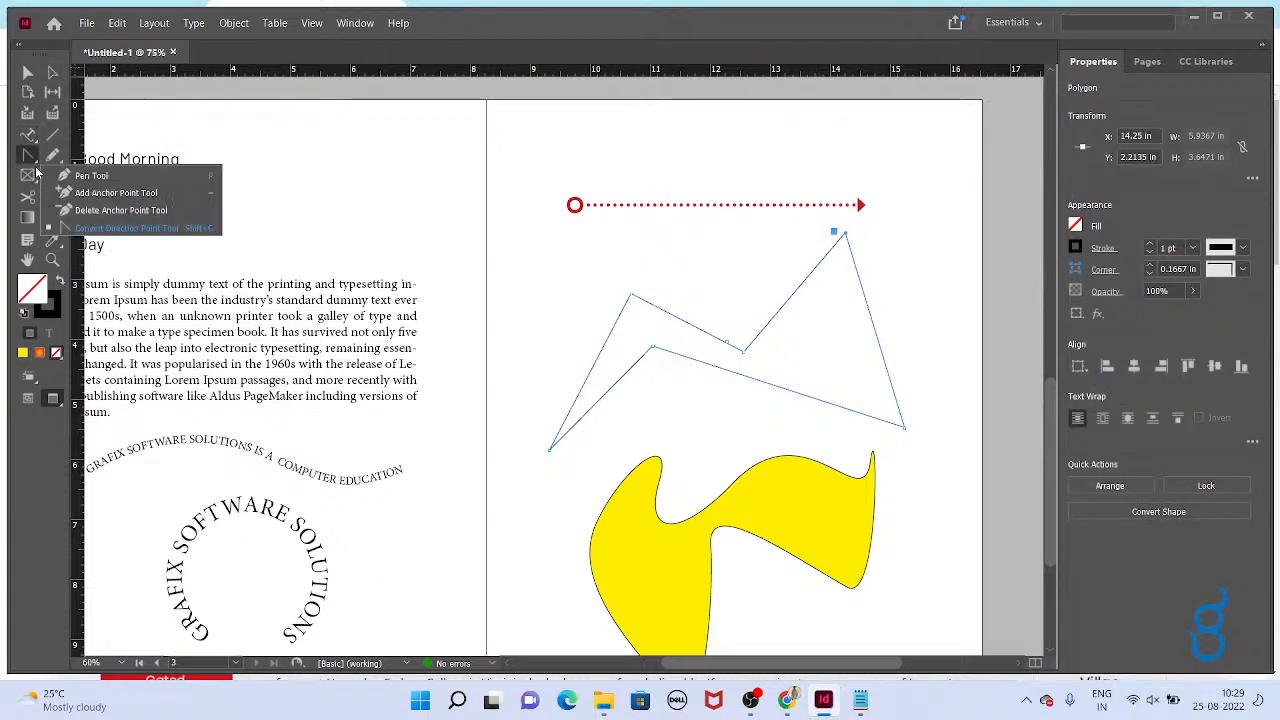
pyautogui.click(127, 229)
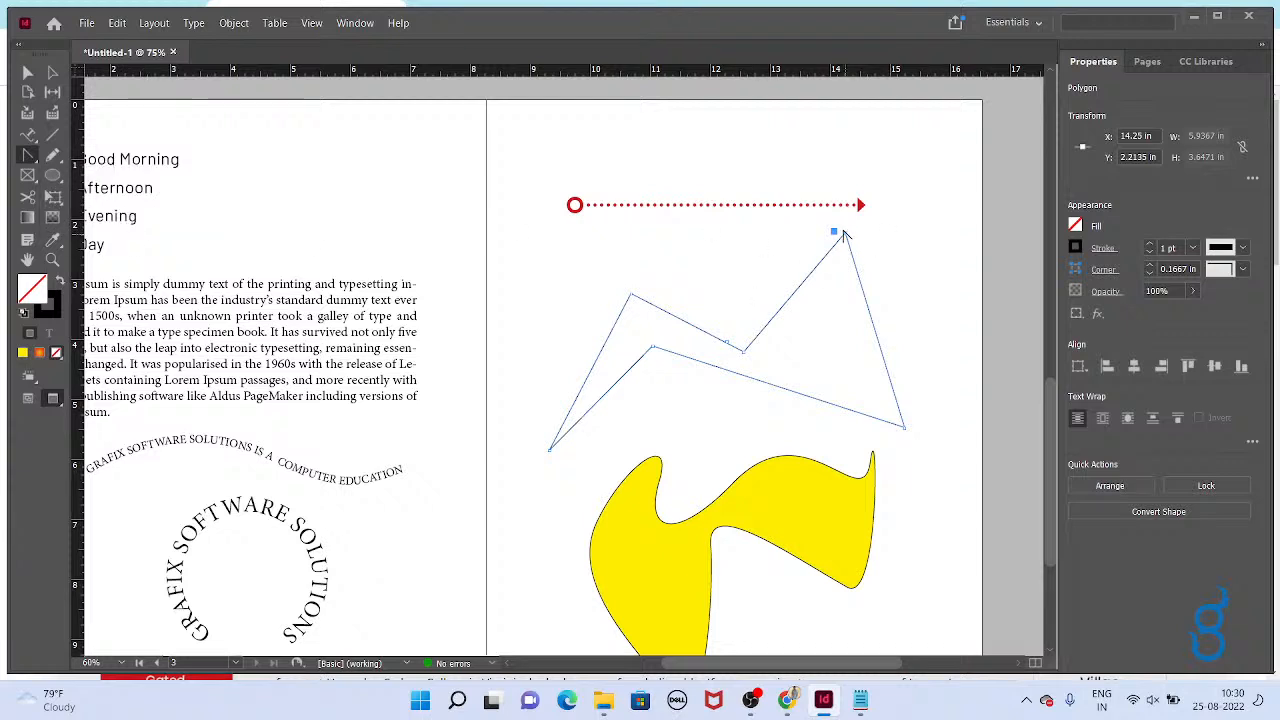
pyautogui.moveTo(845, 233); pyautogui.dragTo(925, 236)
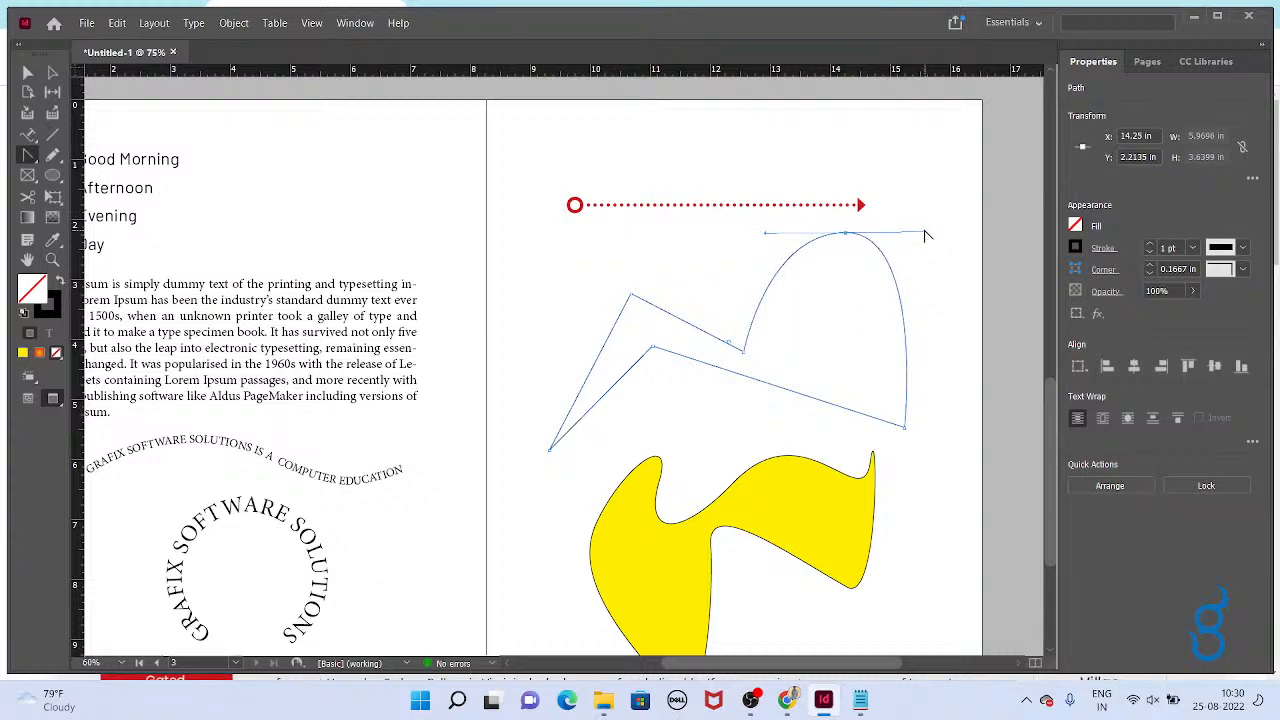
pyautogui.press('v')
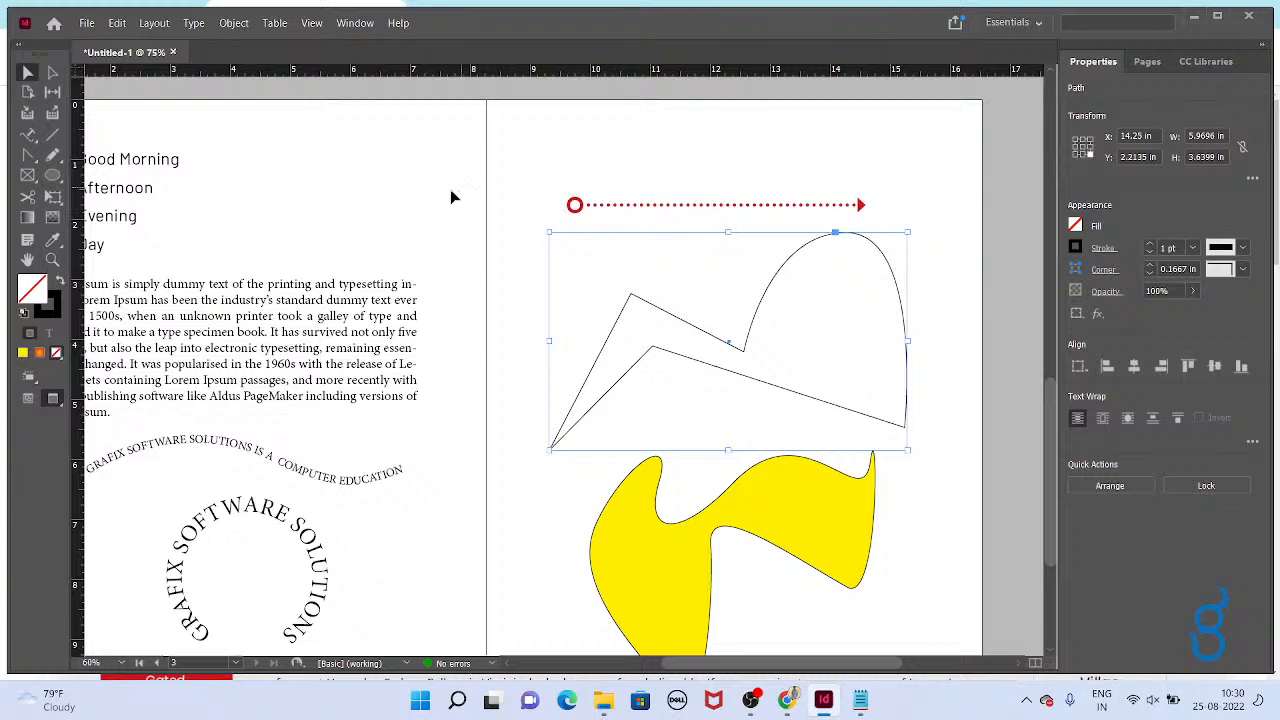
pyautogui.moveTo(28, 155); pyautogui.dragTo(119, 228)
pyautogui.click(28, 74)
pyautogui.click(52, 155)
pyautogui.moveTo(52, 155); pyautogui.dragTo(138, 181)
pyautogui.click(28, 74)
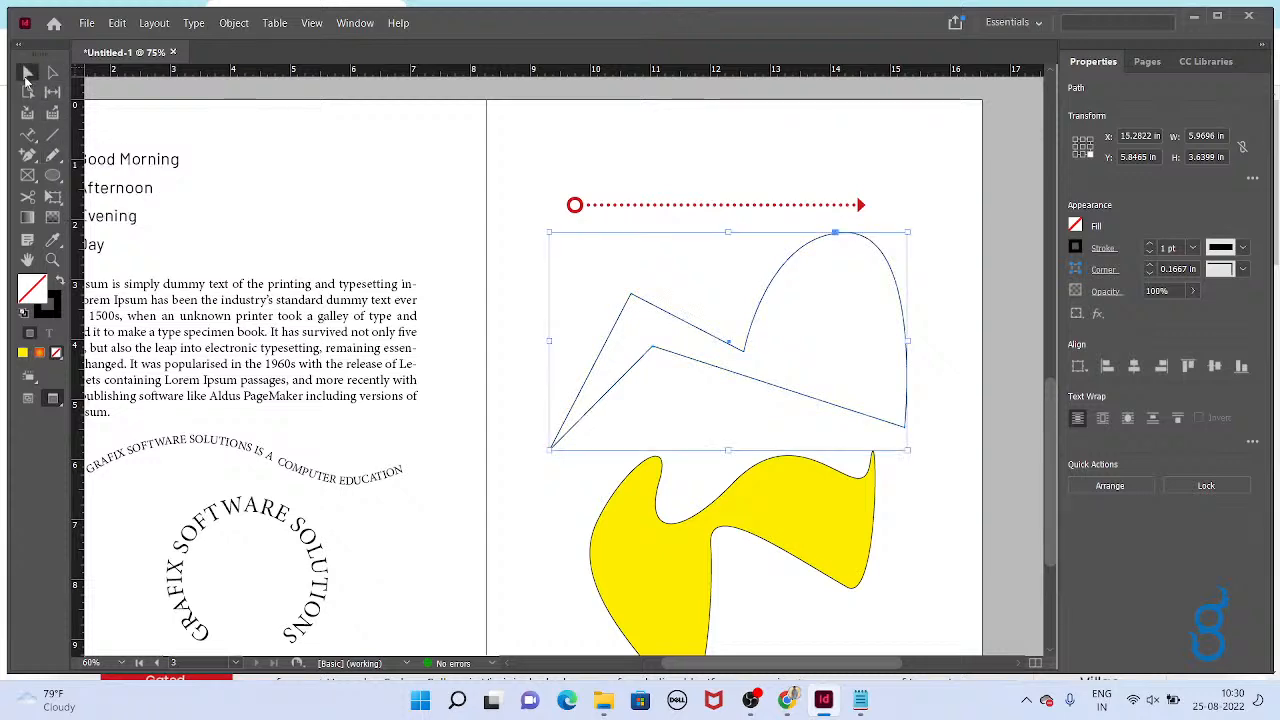
pyautogui.hotkey('ctrl', '-')
pyautogui.moveTo(712, 442); pyautogui.dragTo(724, 411)
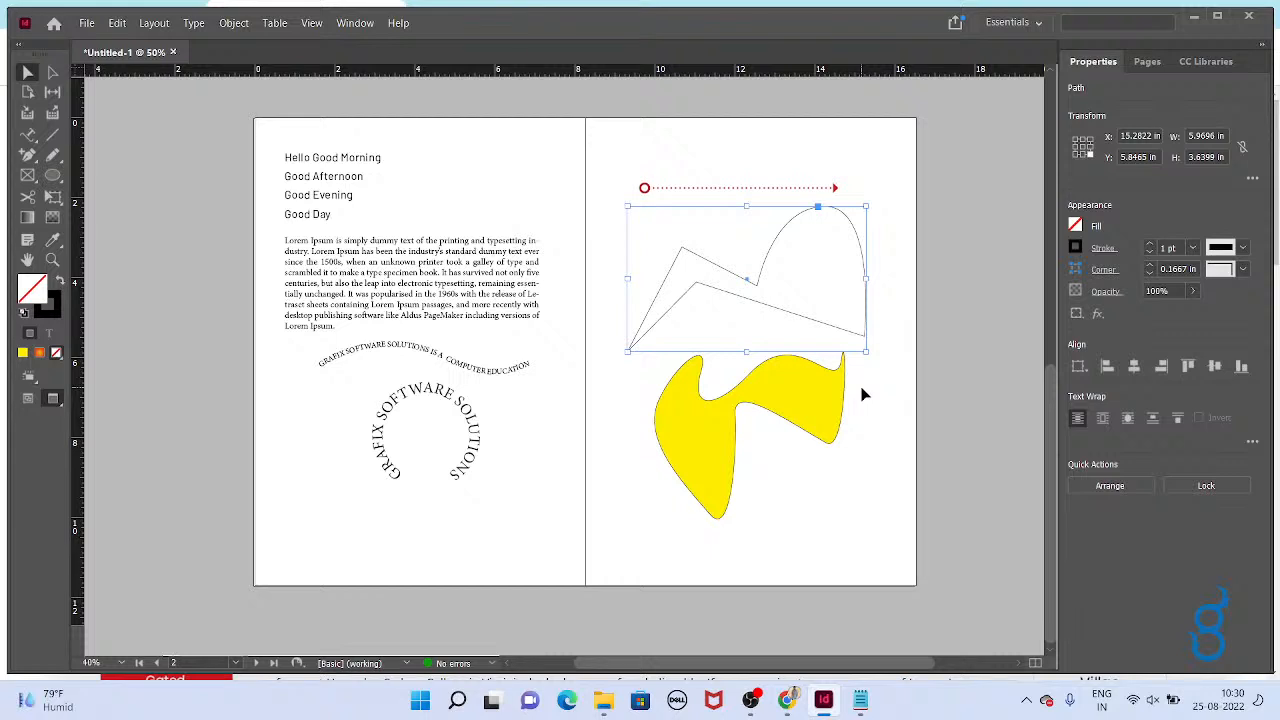
# Show the page thumbnails, check the shortcut notes in Notepad, and return to InDesign to add pages 4 and 5.
pyautogui.press('F12')
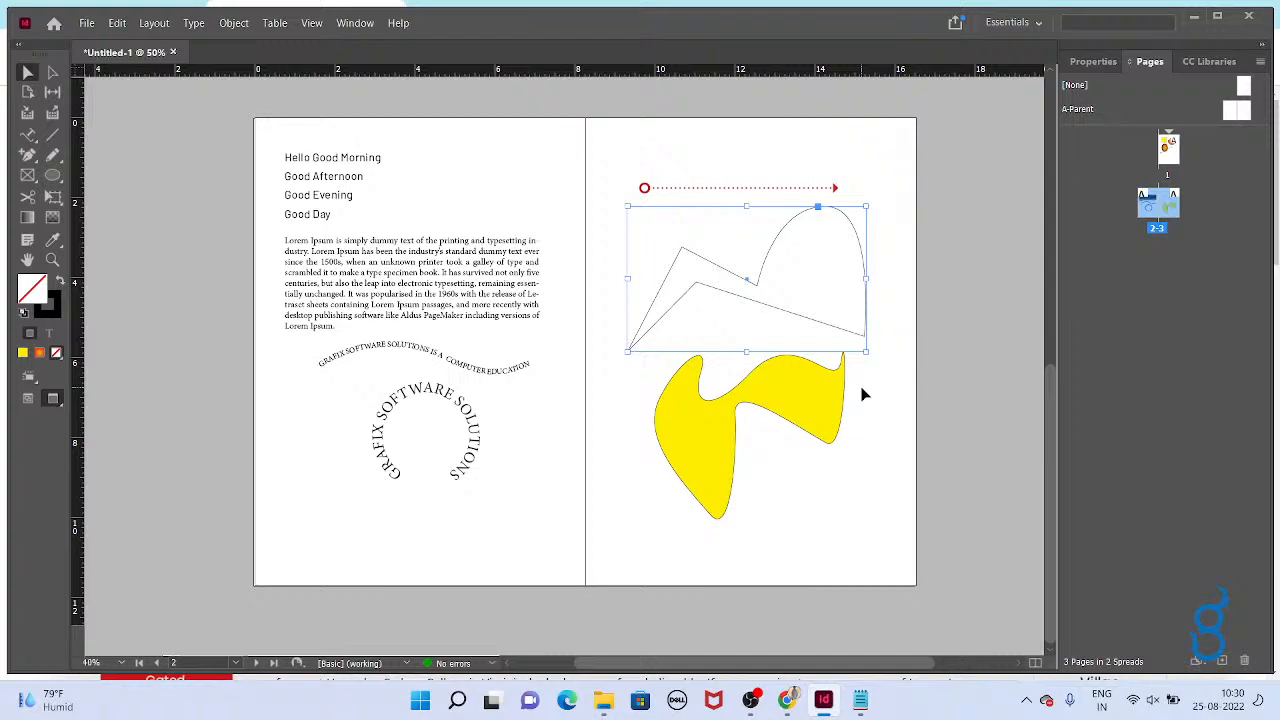
pyautogui.hotkey('alt', 'Tab')
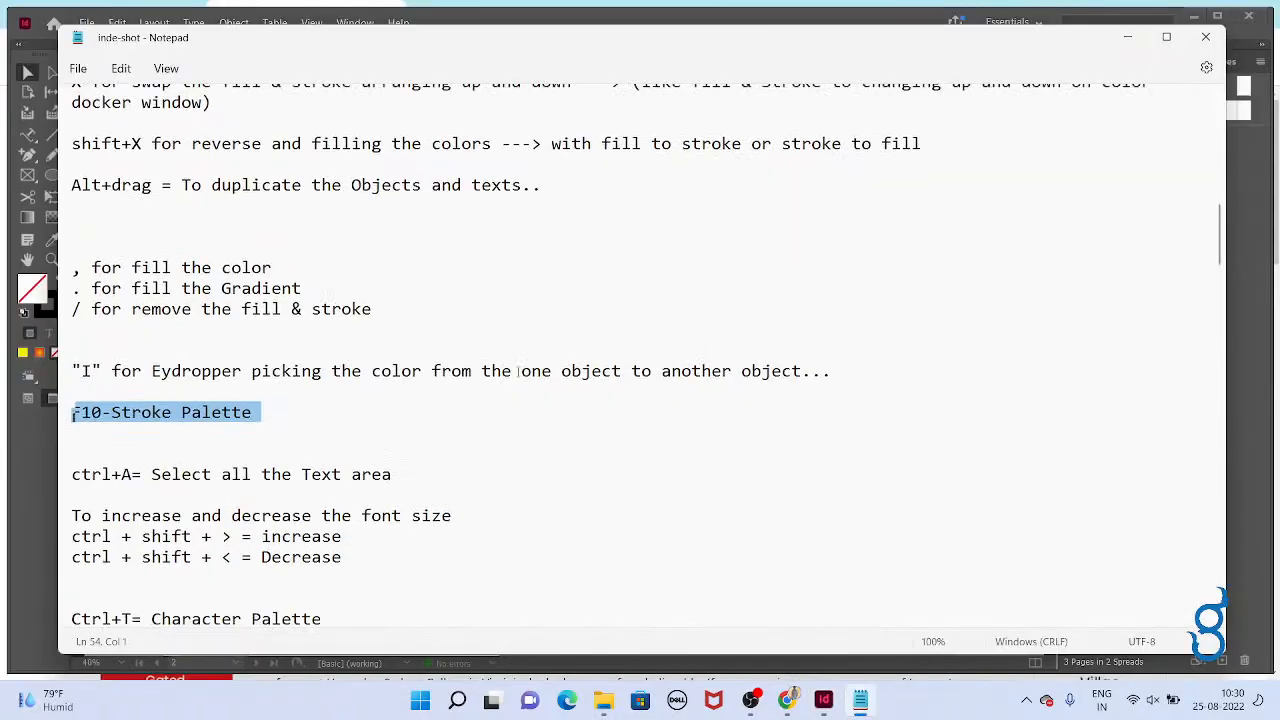
pyautogui.scroll(3, 497, 379)
pyautogui.scroll(7, 497, 379)
pyautogui.moveTo(82, 150); pyautogui.dragTo(320, 166)
pyautogui.hotkey('alt', 'Tab')
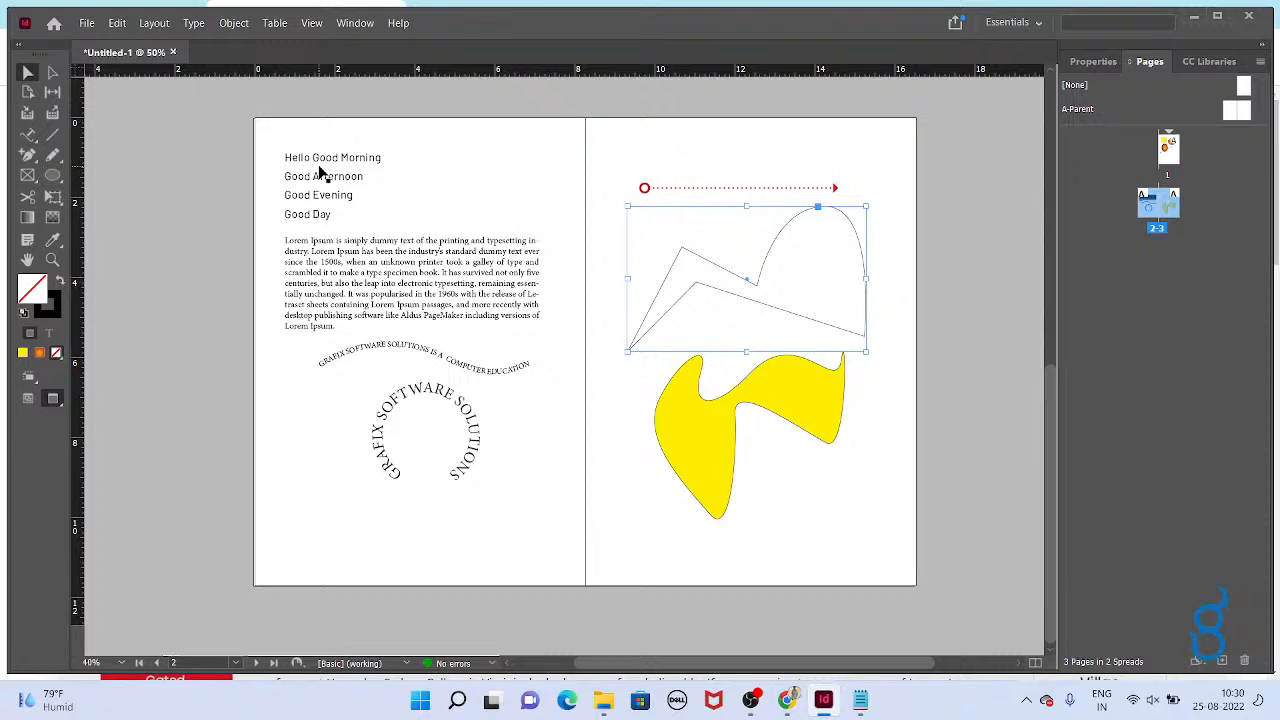
pyautogui.hotkey('ctrl', 'shift', 'p')
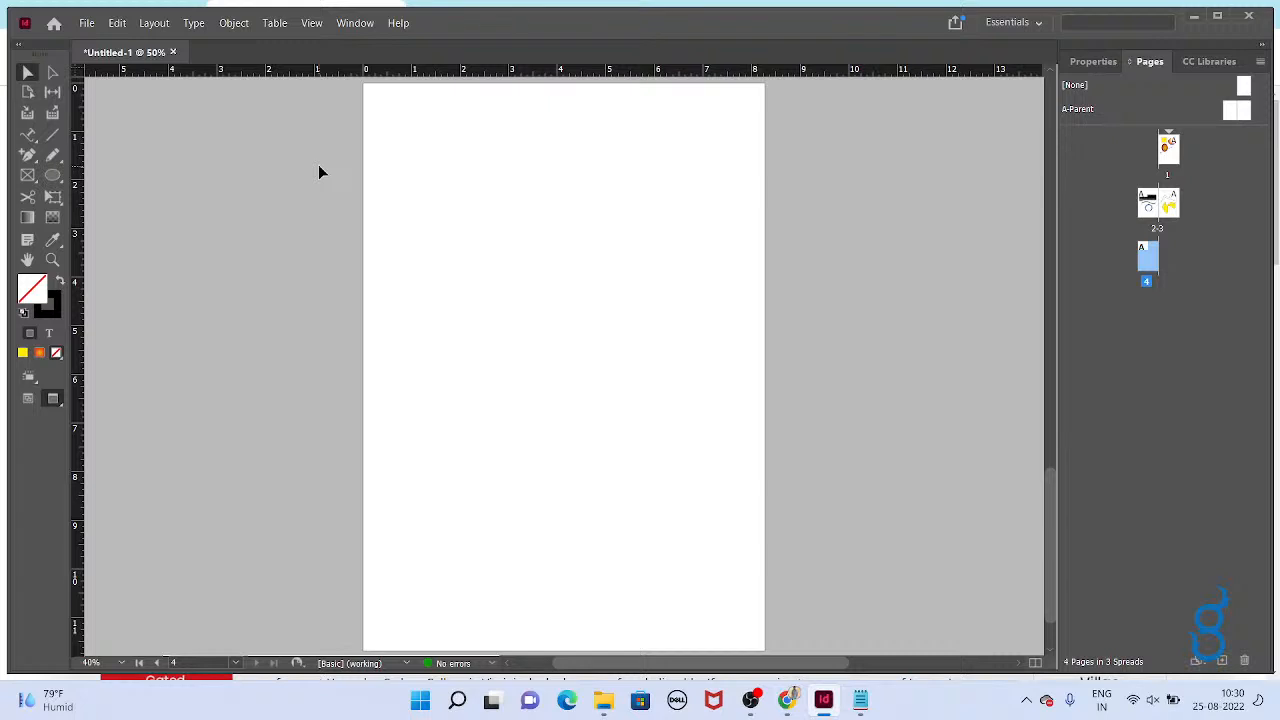
pyautogui.hotkey('ctrl', 'shift', 'p')
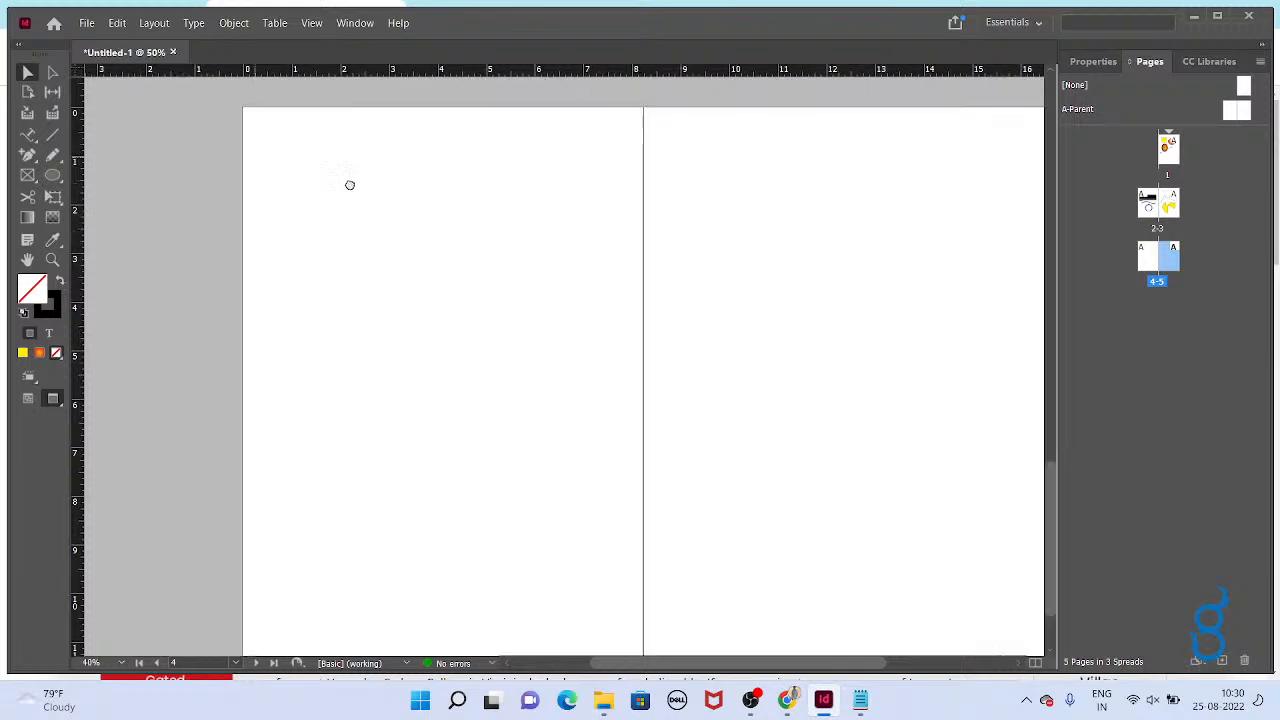
# Draw a freehand wavy line and a handwritten signature below it across the new spread with the Pencil tool.
pyautogui.moveTo(53, 155); pyautogui.dragTo(131, 178)
pyautogui.moveTo(310, 418); pyautogui.dragTo(668, 257)
pyautogui.moveTo(471, 512)
pyautogui.mouseDown()
pyautogui.moveTo(320, 463)
pyautogui.moveTo(397, 400)
pyautogui.moveTo(474, 474)
pyautogui.moveTo(527, 420)
pyautogui.moveTo(610, 385)
pyautogui.moveTo(657, 375)
pyautogui.moveTo(692, 398)
pyautogui.mouseUp()
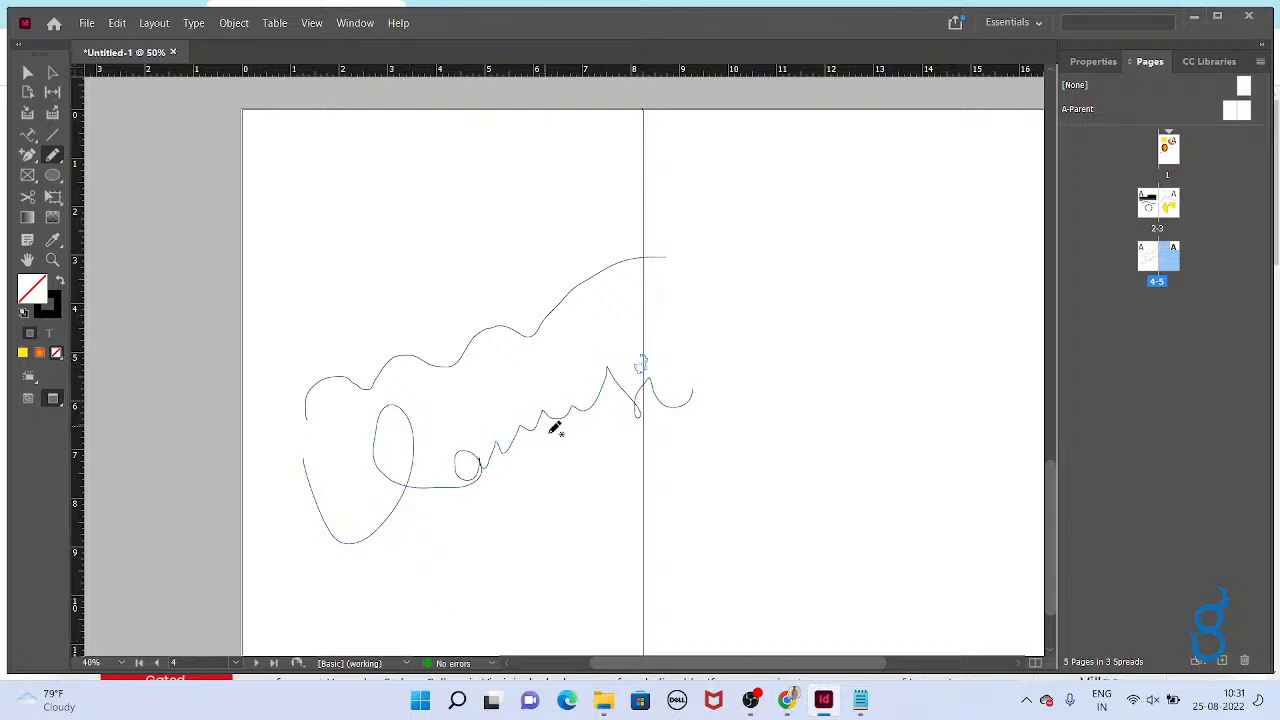
# Select the handwritten signature strokes and set their stroke weight to 4 pt, leaving nothing selected.
pyautogui.scroll(3, 552, 424)
pyautogui.press('v')
pyautogui.moveTo(810, 492); pyautogui.dragTo(504, 308)
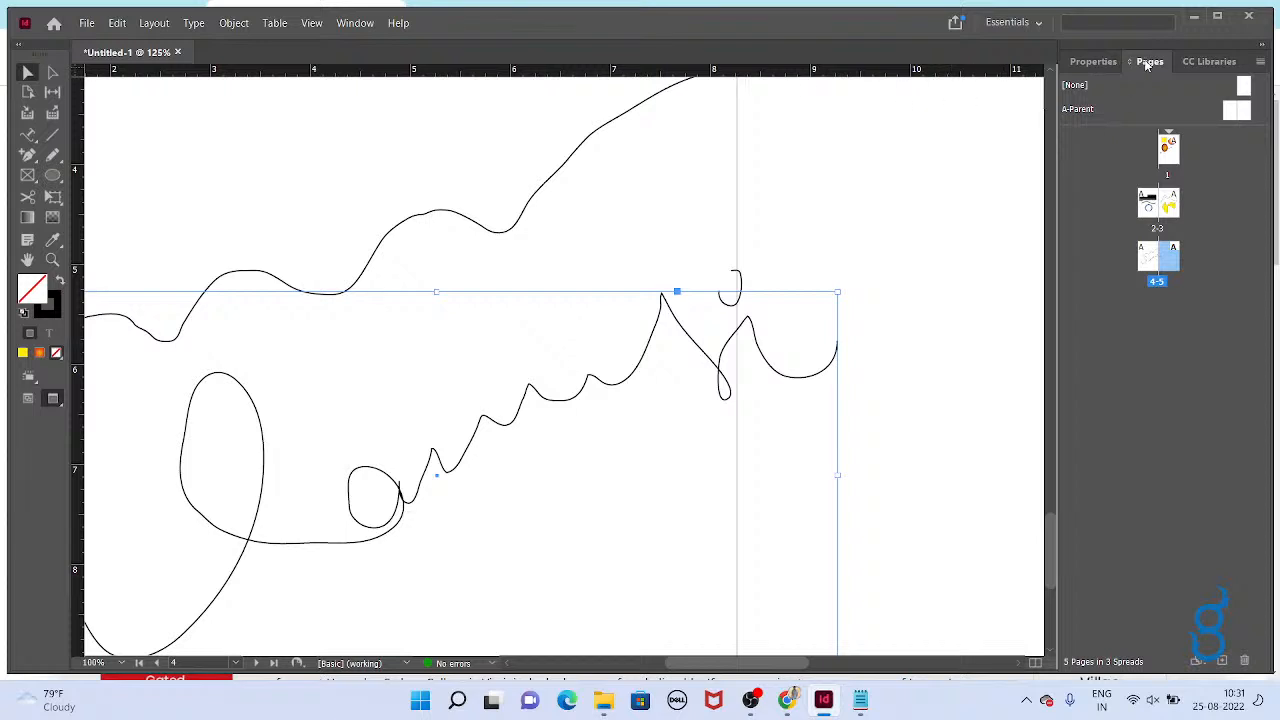
pyautogui.click(1094, 61)
pyautogui.click(1151, 243)
pyautogui.click(1151, 243)
pyautogui.click(785, 282)
pyautogui.hotkey('ctrl', 'z')
pyautogui.click(1148, 247)
pyautogui.click(875, 423)
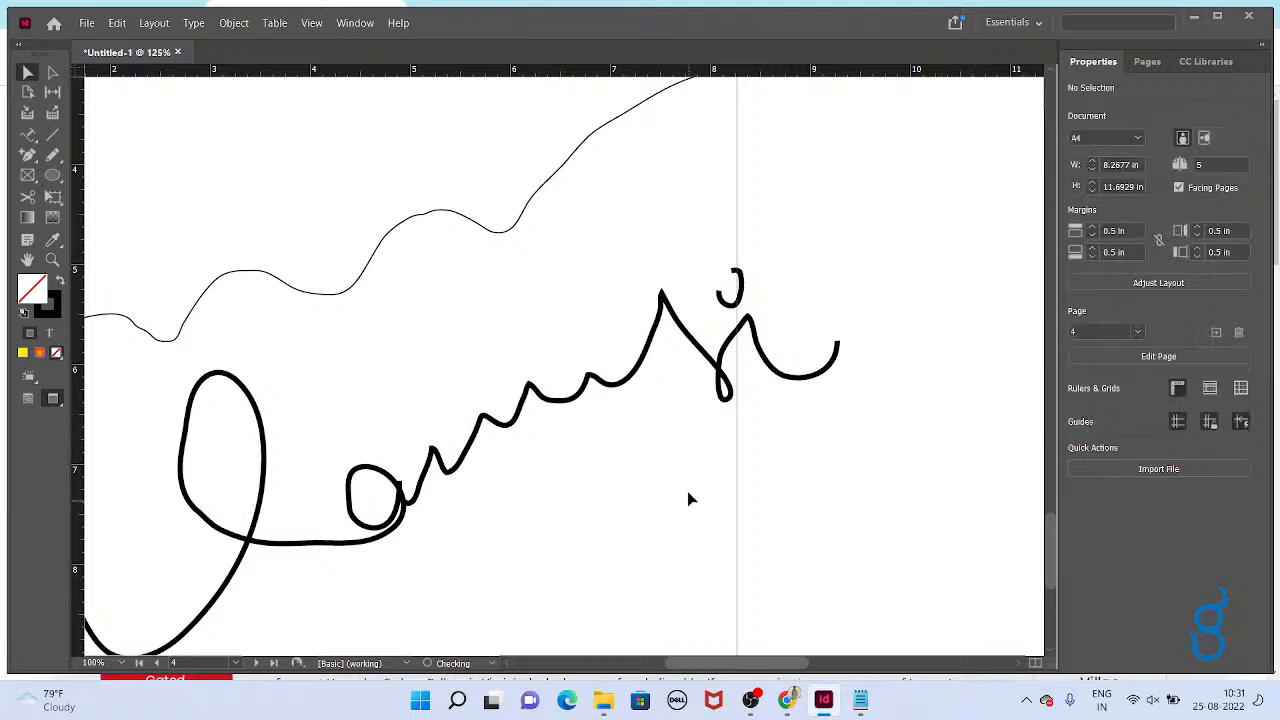
# Smooth the sharp peak of the signature's last letter into a rounded curve with the Smooth tool.
pyautogui.keyDown('alt'); pyautogui.scroll(-1, 892, 422); pyautogui.keyUp('alt')
pyautogui.keyDown('alt'); pyautogui.scroll(3, 691, 451); pyautogui.keyUp('alt')
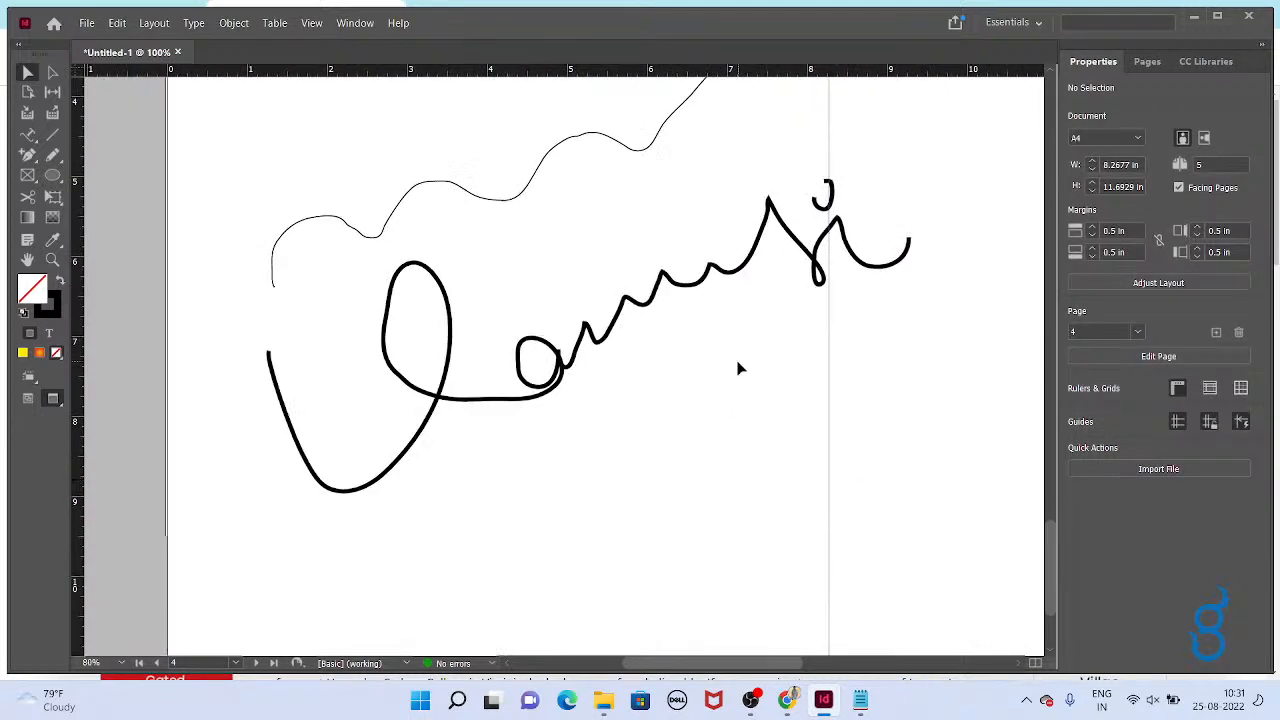
pyautogui.click(677, 281)
pyautogui.click(52, 157)
pyautogui.click(106, 193)
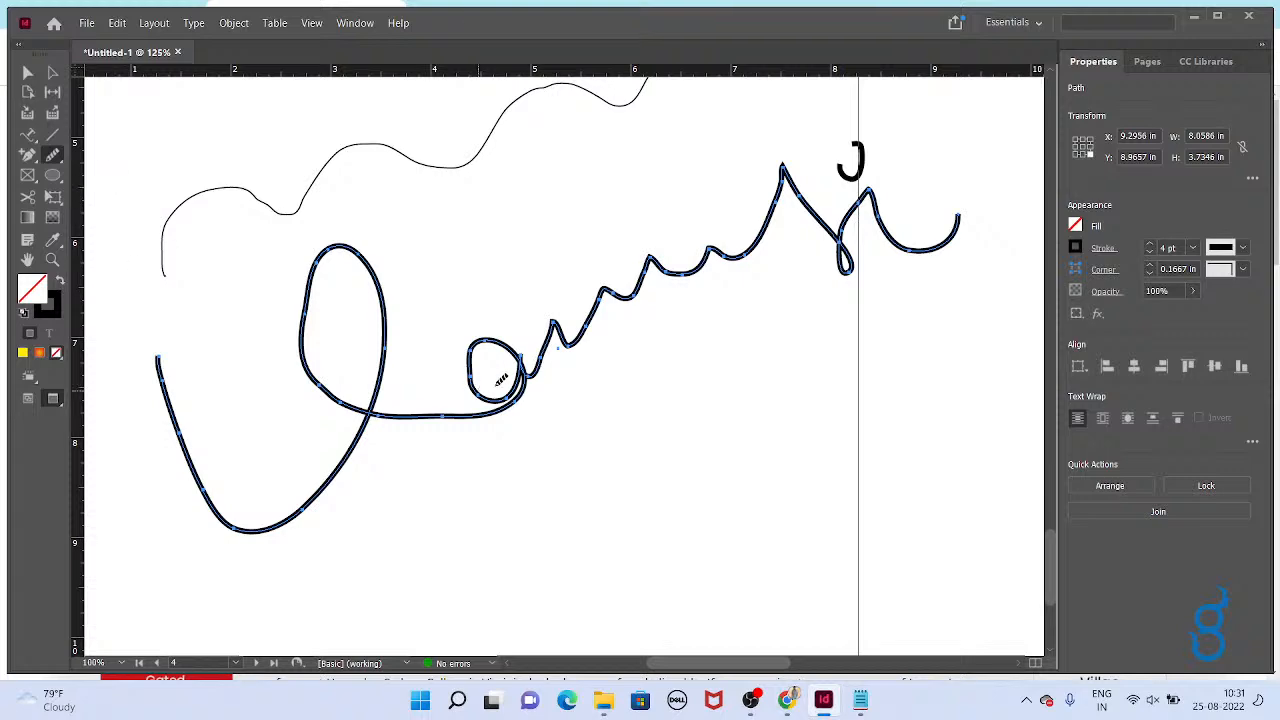
pyautogui.keyDown('alt'); pyautogui.scroll(2, 615, 305); pyautogui.keyUp('alt')
pyautogui.keyDown('alt'); pyautogui.scroll(-2, 600, 372); pyautogui.keyUp('alt')
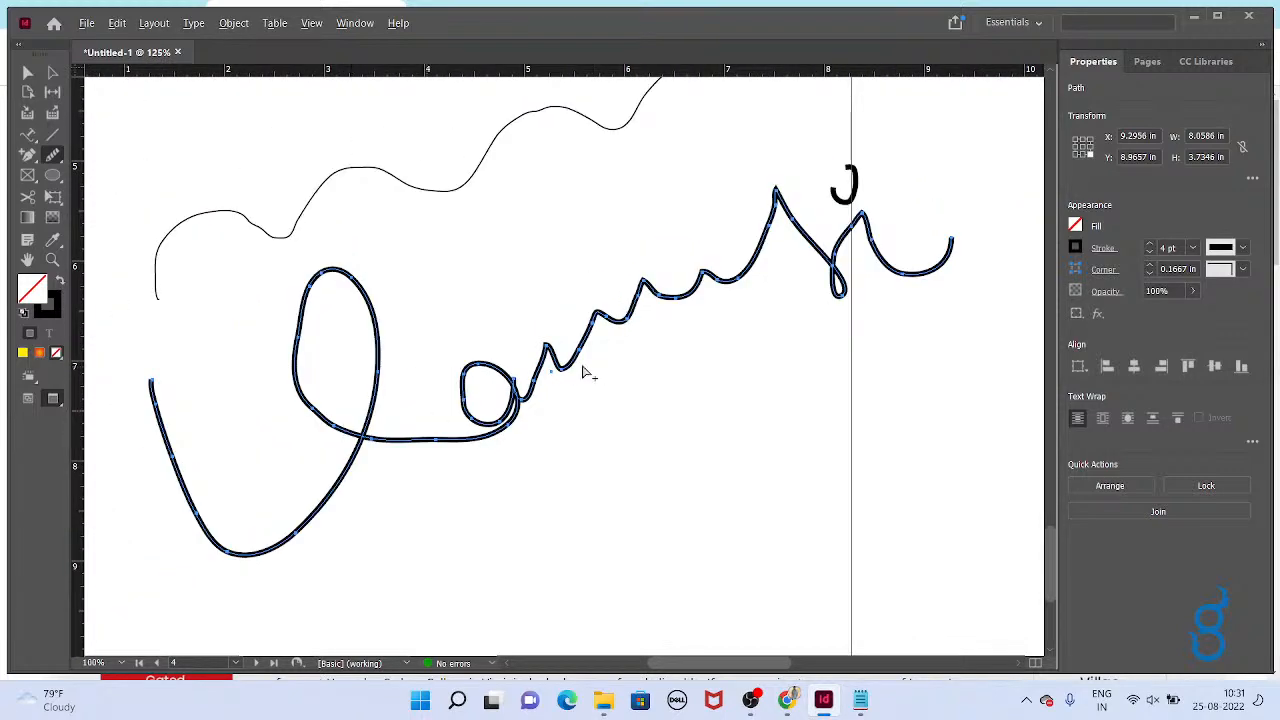
pyautogui.keyDown('alt'); pyautogui.scroll(3, 865, 237); pyautogui.keyUp('alt')
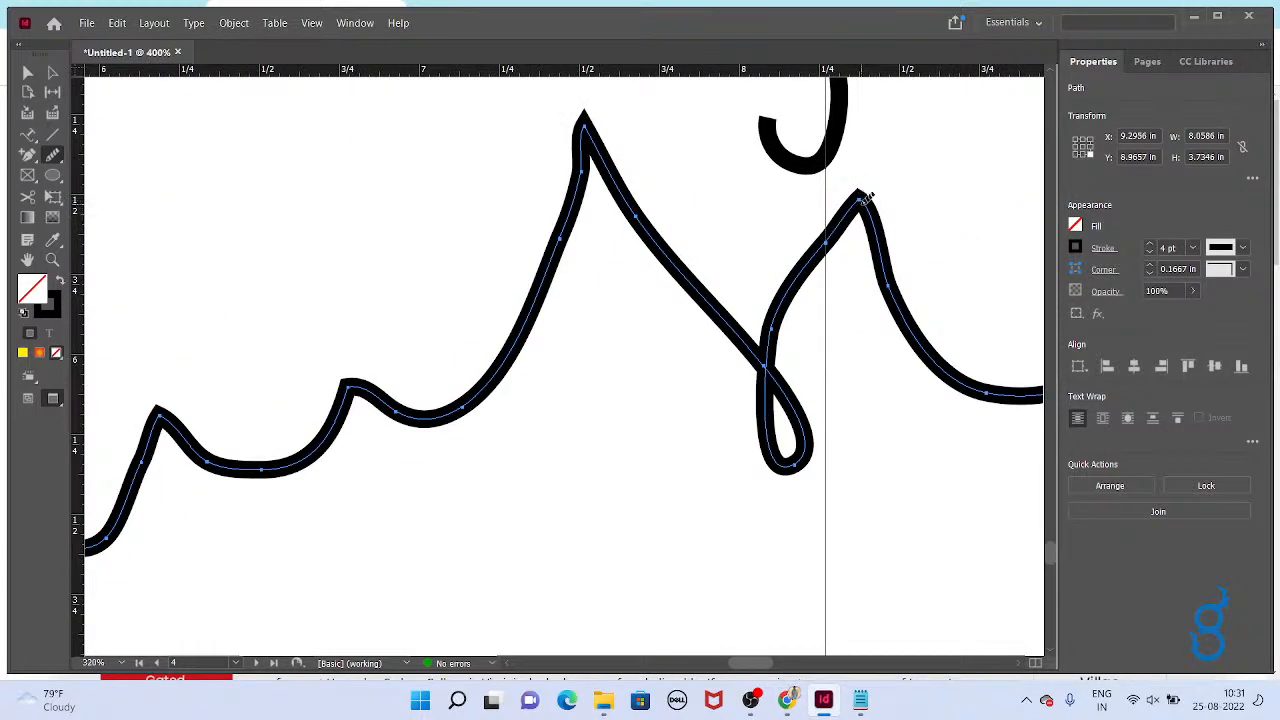
pyautogui.moveTo(858, 190); pyautogui.dragTo(853, 208)
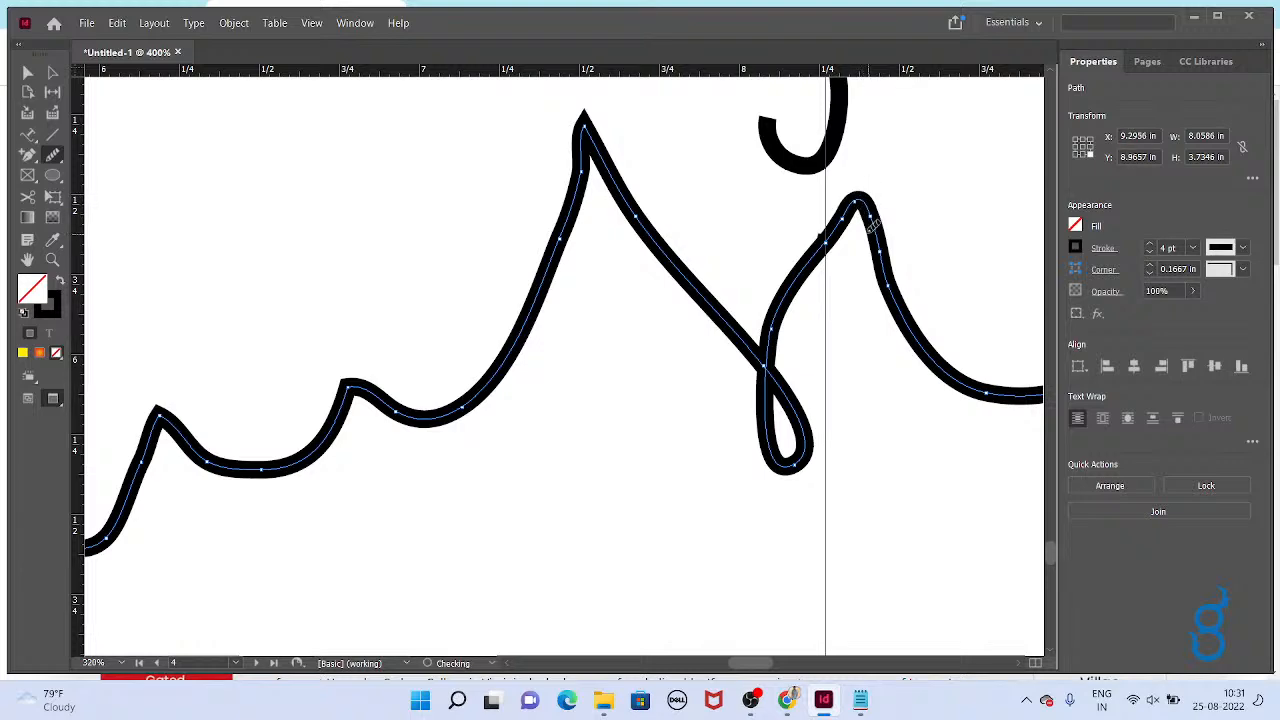
# Draw a freehand zigzag about 2.5 in wide and 1.8 in high above the wavy line with the Pencil tool.
pyautogui.keyDown('alt'); pyautogui.scroll(-3, 711, 464); pyautogui.keyUp('alt')
pyautogui.press('v')
pyautogui.moveTo(279, 216); pyautogui.dragTo(489, 451)
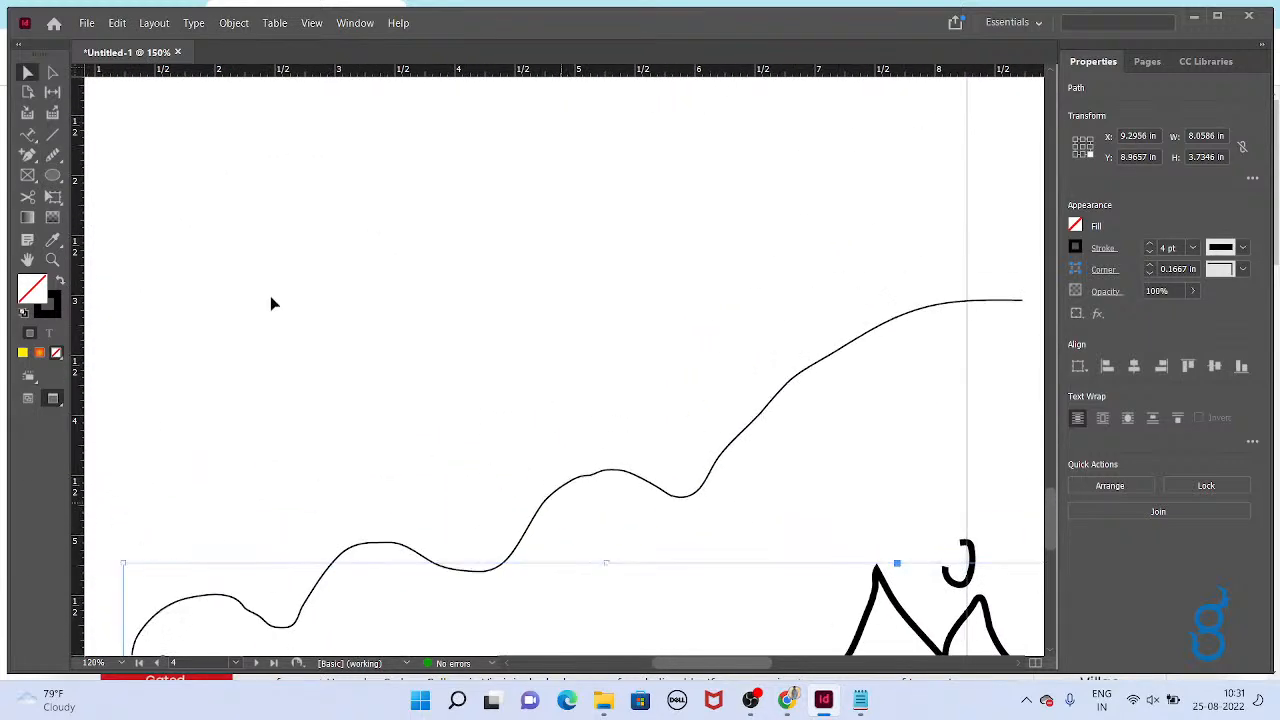
pyautogui.click(53, 155)
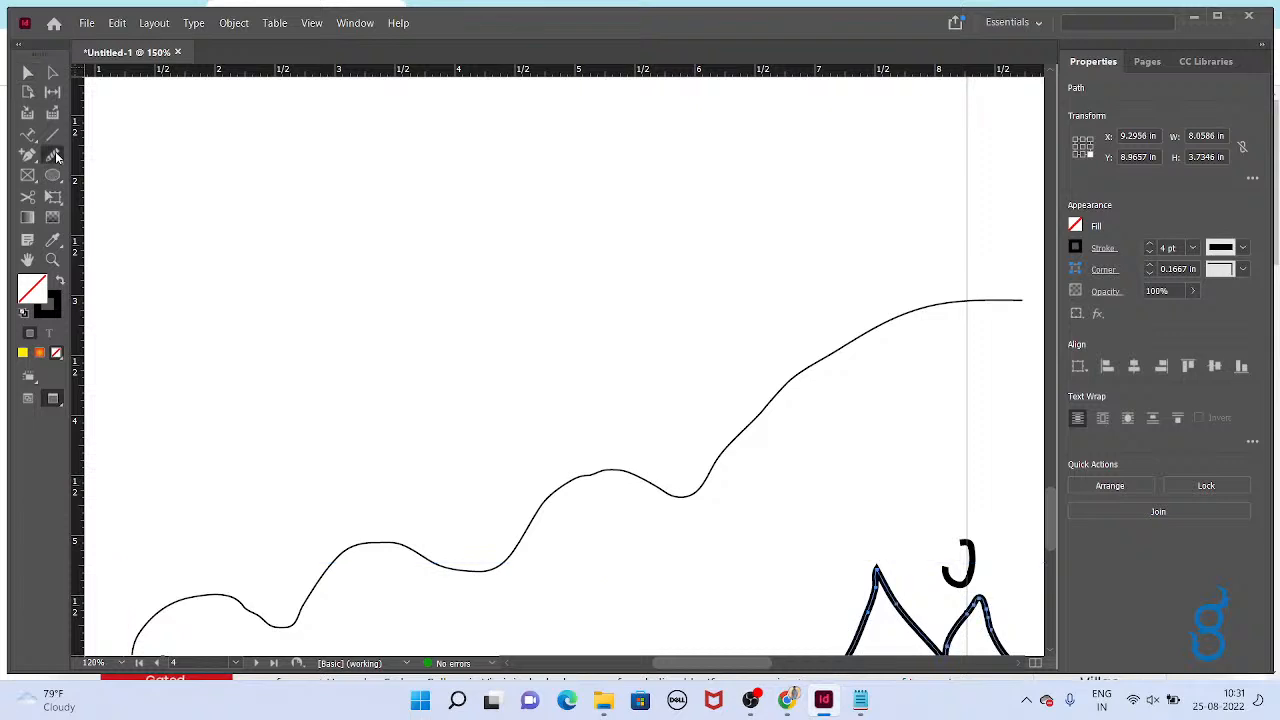
pyautogui.click(100, 174)
pyautogui.moveTo(354, 429); pyautogui.dragTo(651, 214)
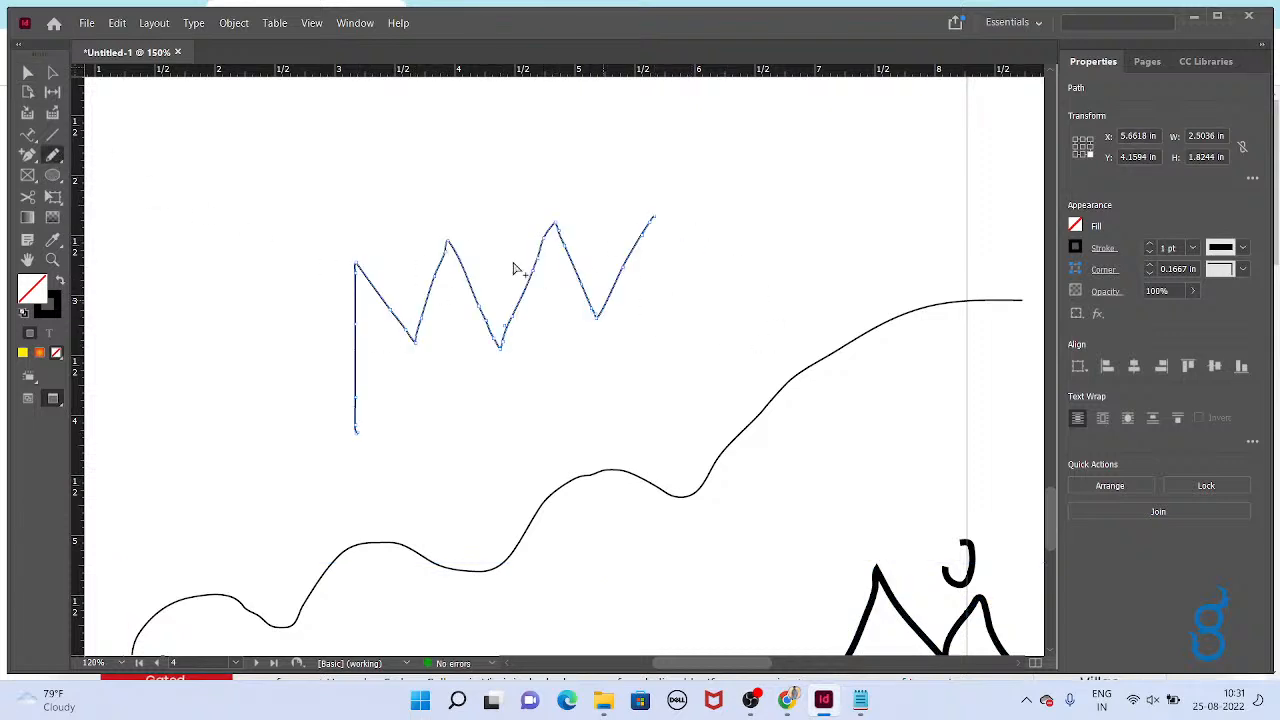
# Round off the zigzag's first valley with the Smooth tool.
pyautogui.hotkey('ctrl', '=')
pyautogui.hotkey('ctrl', '=')
pyautogui.hotkey('ctrl', '=')
pyautogui.moveTo(418, 278); pyautogui.dragTo(456, 220)
pyautogui.moveTo(304, 242)
pyautogui.mouseDown()
pyautogui.moveTo(289, 254)
pyautogui.moveTo(297, 228)
pyautogui.mouseUp()
pyautogui.scroll(2, 352, 418)
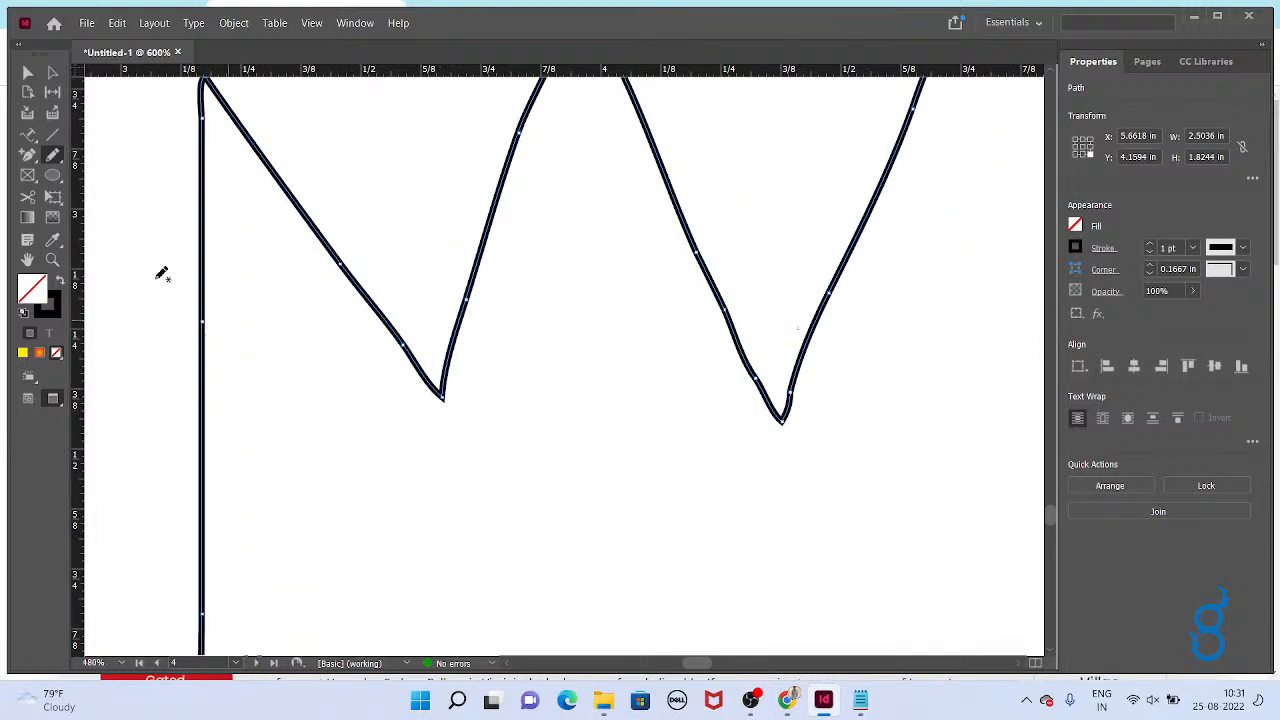
pyautogui.rightClick(55, 160)
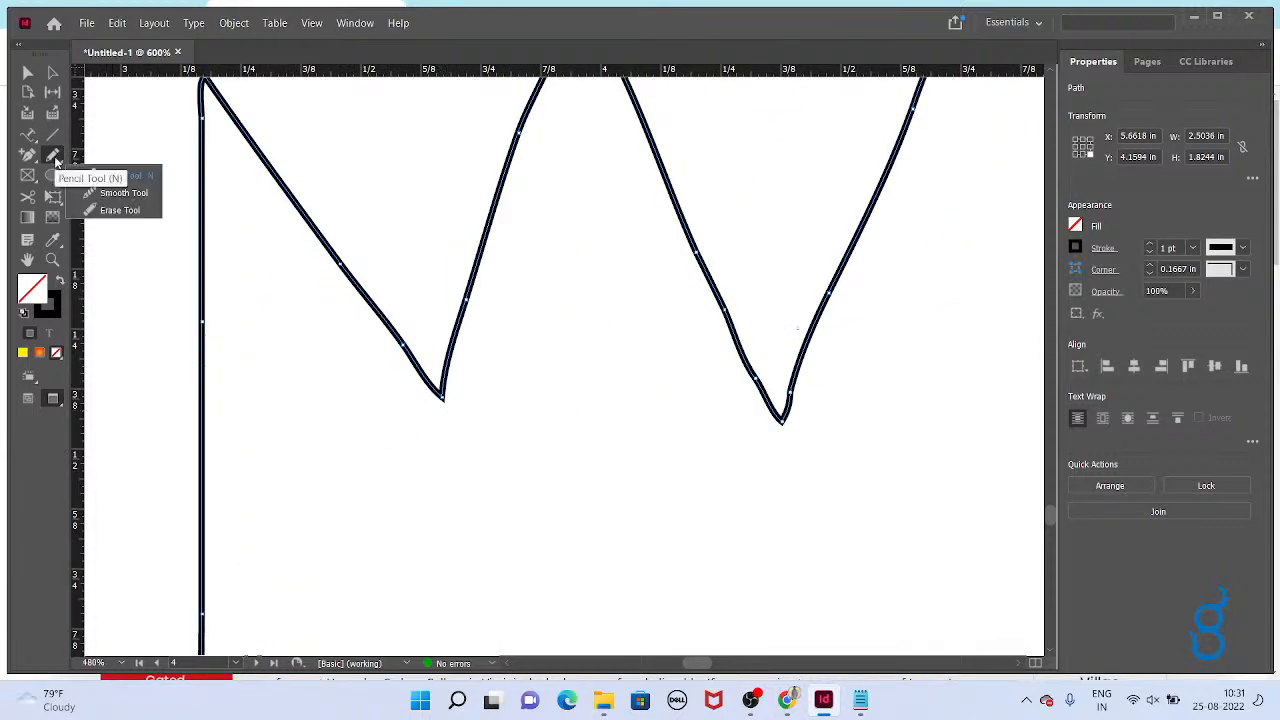
pyautogui.click(113, 194)
pyautogui.scroll(1, 434, 326)
pyautogui.moveTo(456, 442)
pyautogui.mouseDown()
pyautogui.moveTo(443, 369)
pyautogui.moveTo(457, 422)
pyautogui.moveTo(403, 415)
pyautogui.mouseUp()
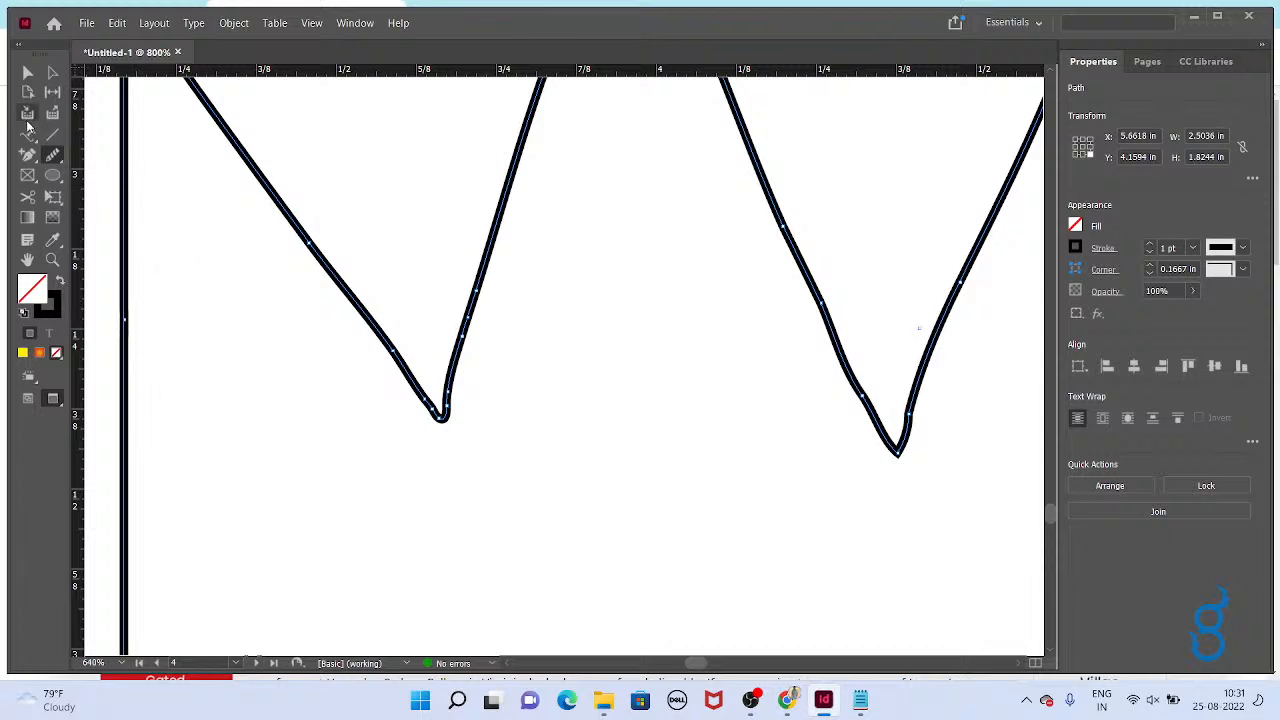
# Remove extra anchor points around the zigzag's first valley with the Delete Anchor Point tool.
pyautogui.click(29, 156)
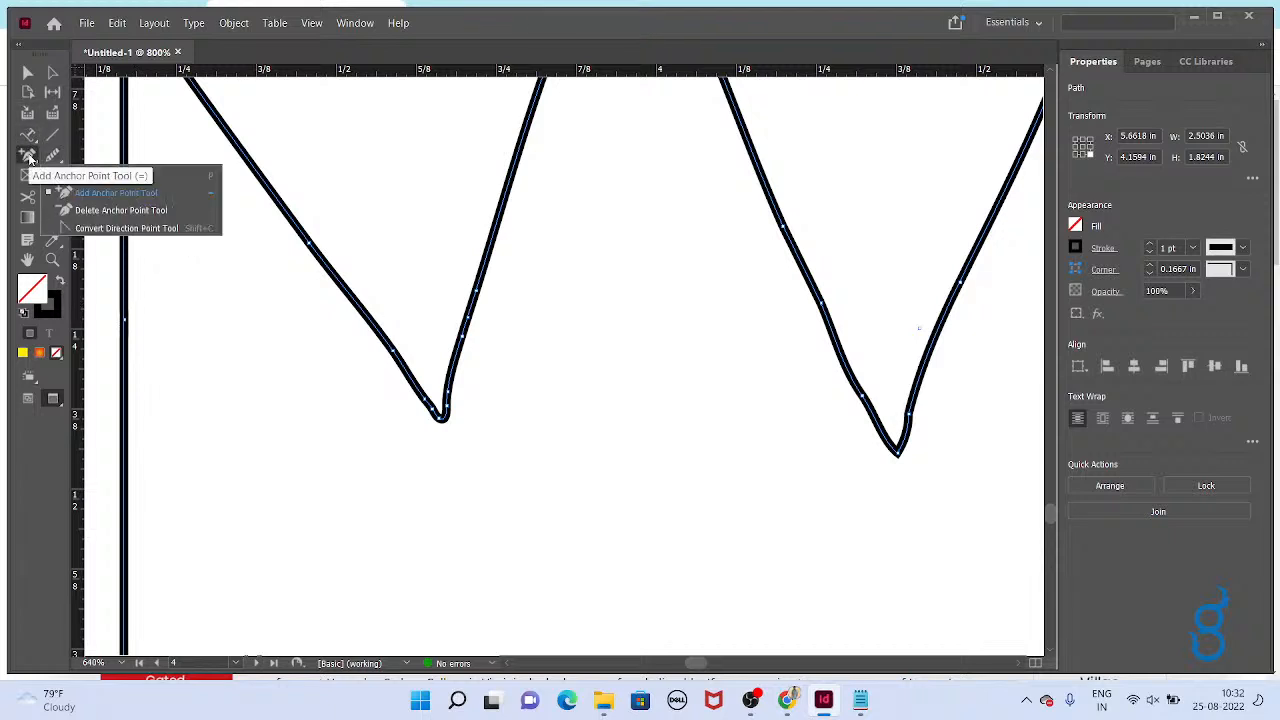
pyautogui.click(121, 210)
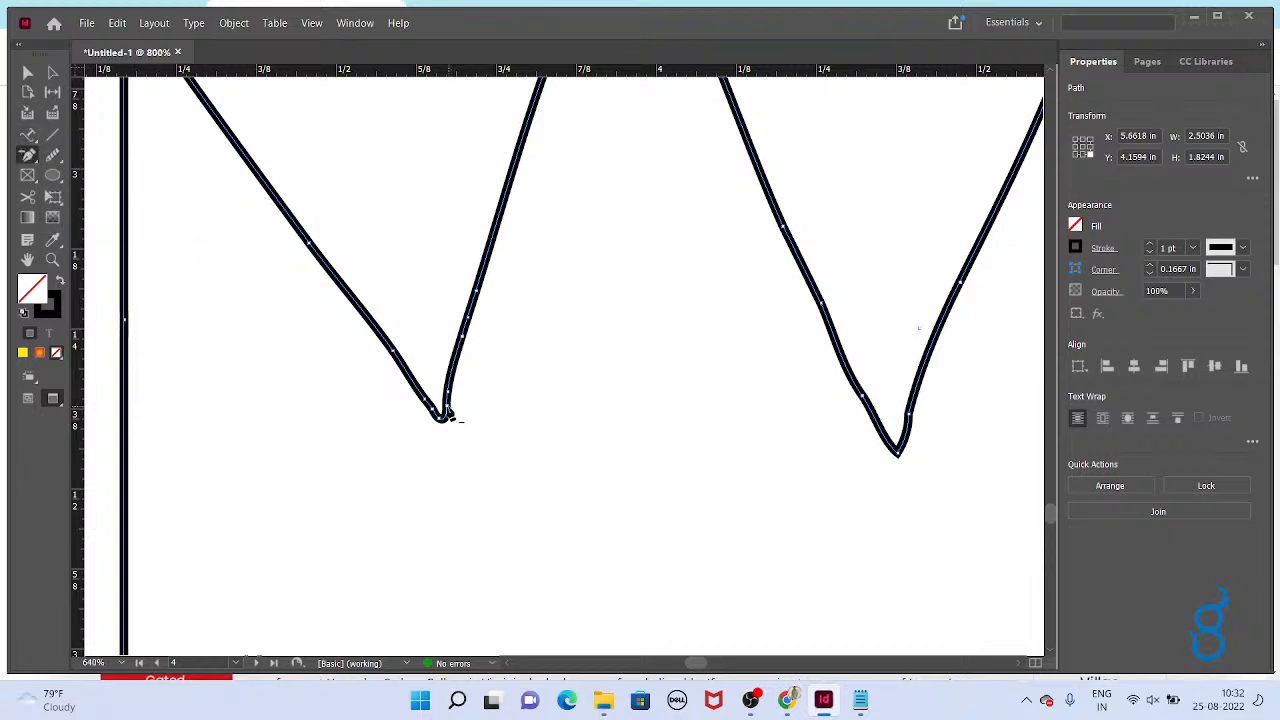
pyautogui.press('v')
pyautogui.click(440, 471)
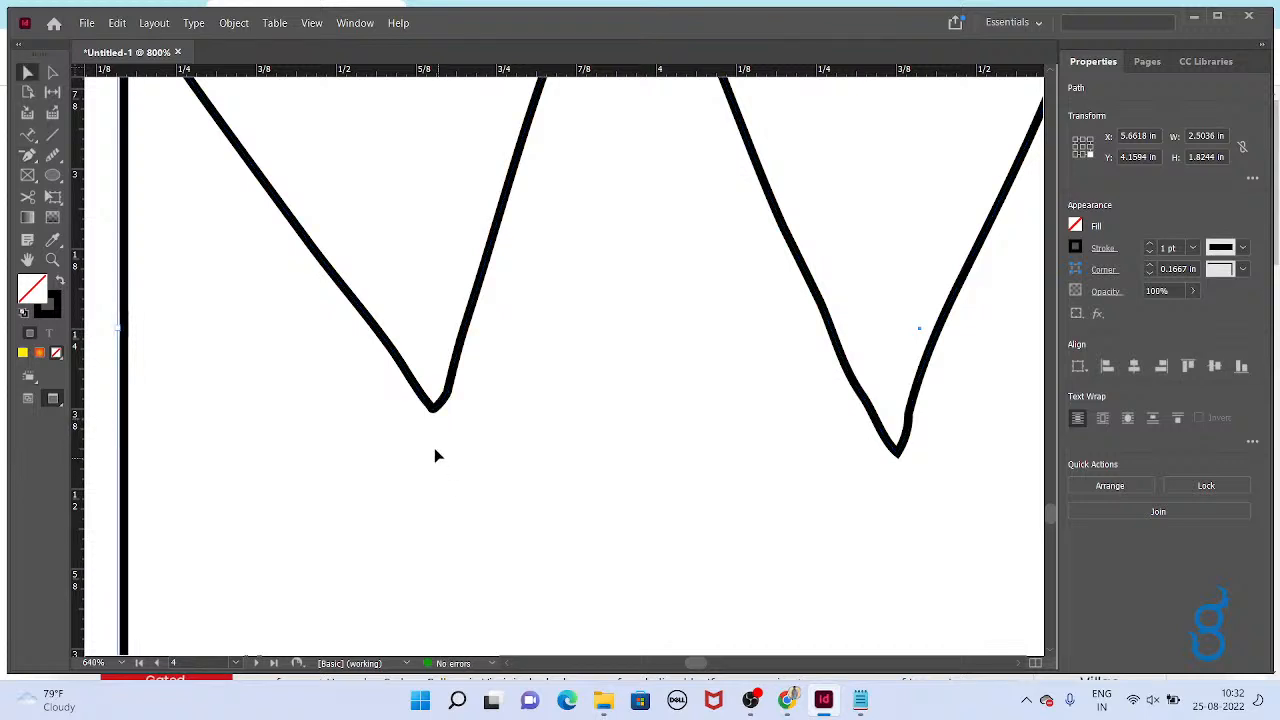
# Select the zigzag and erase its first valley with the Erase tool to split the path in two.
pyautogui.scroll(-2, 440, 436)
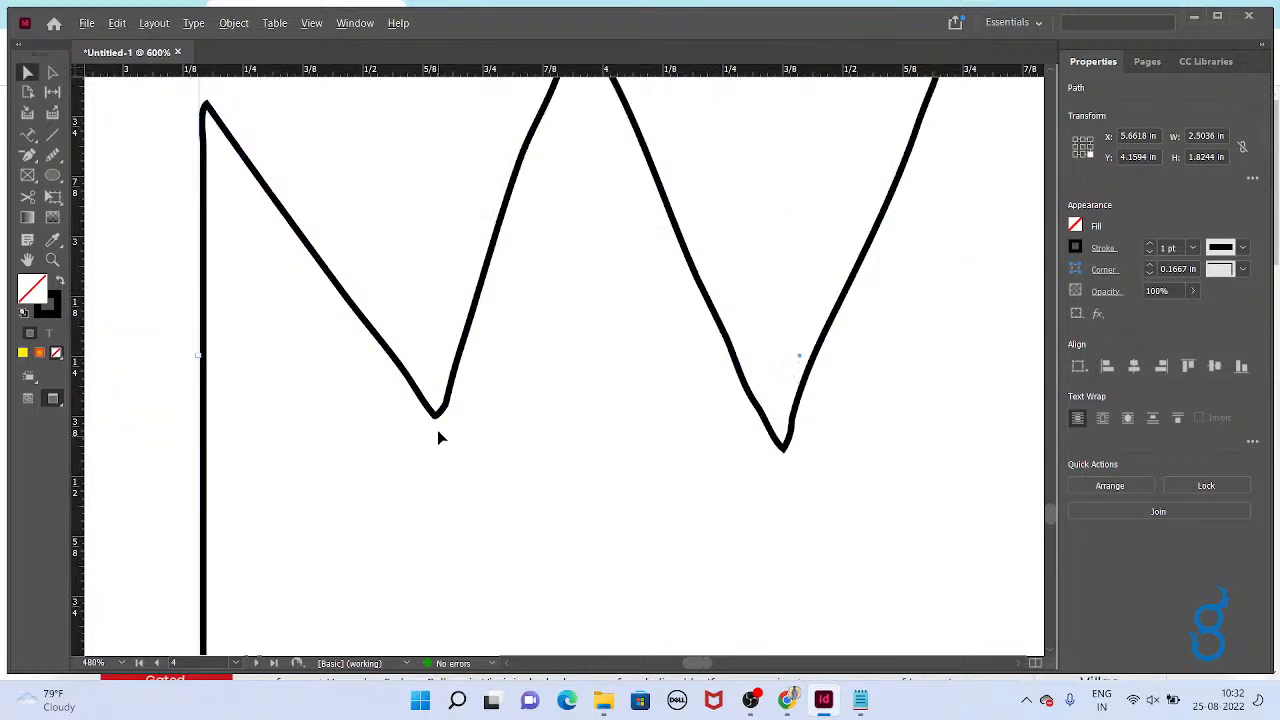
pyautogui.click(490, 304)
pyautogui.scroll(-1, 503, 303)
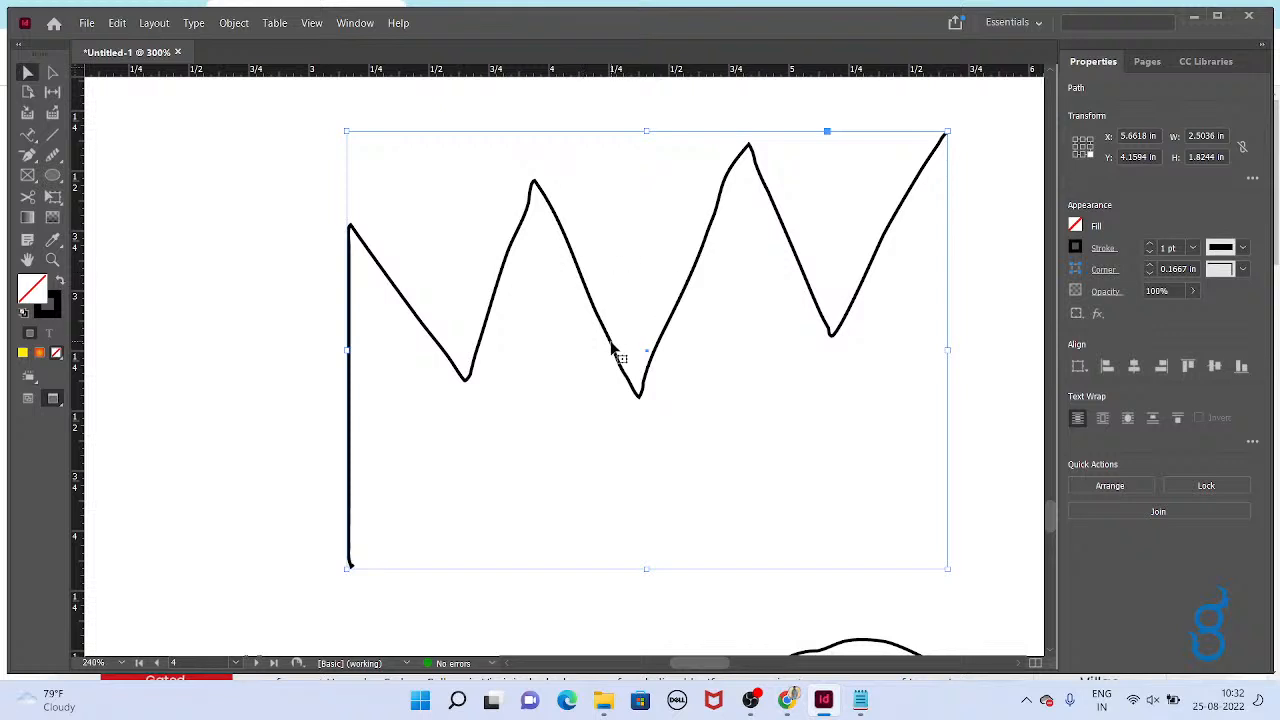
pyautogui.click(29, 160)
pyautogui.click(53, 157)
pyautogui.rightClick(53, 157)
pyautogui.click(107, 220)
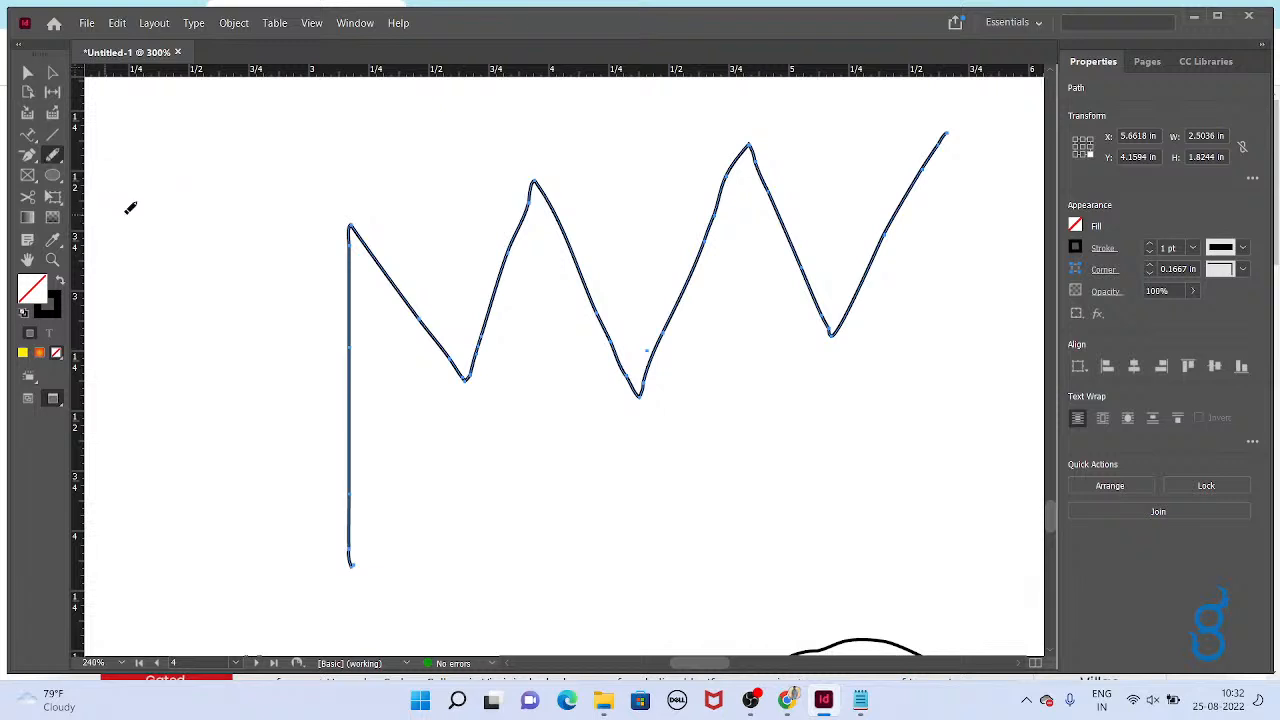
pyautogui.moveTo(461, 386)
pyautogui.mouseDown()
pyautogui.moveTo(468, 364)
pyautogui.moveTo(479, 371)
pyautogui.moveTo(324, 334)
pyautogui.mouseUp()
# Move the two pieces of the split zigzag apart, leaving a gap between them.
pyautogui.press('v')
pyautogui.click(306, 431)
pyautogui.moveTo(500, 295); pyautogui.dragTo(432, 322)
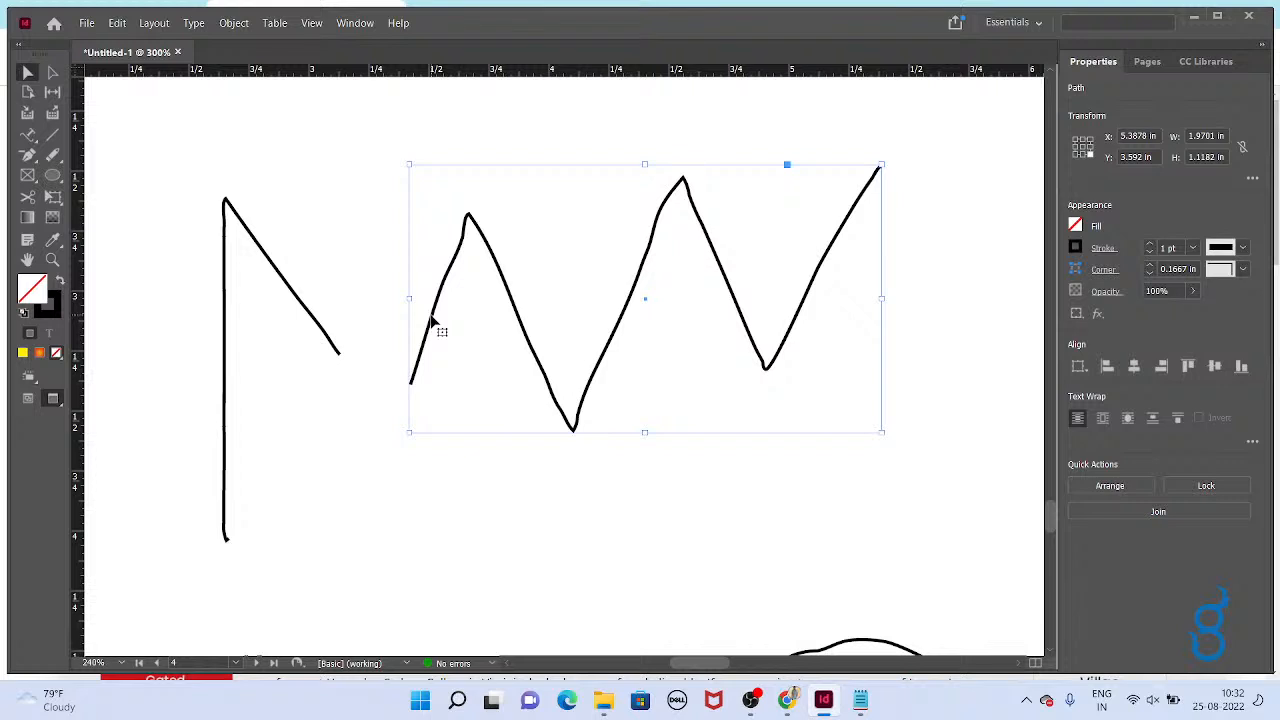
pyautogui.click(57, 177)
pyautogui.rightClick(60, 180)
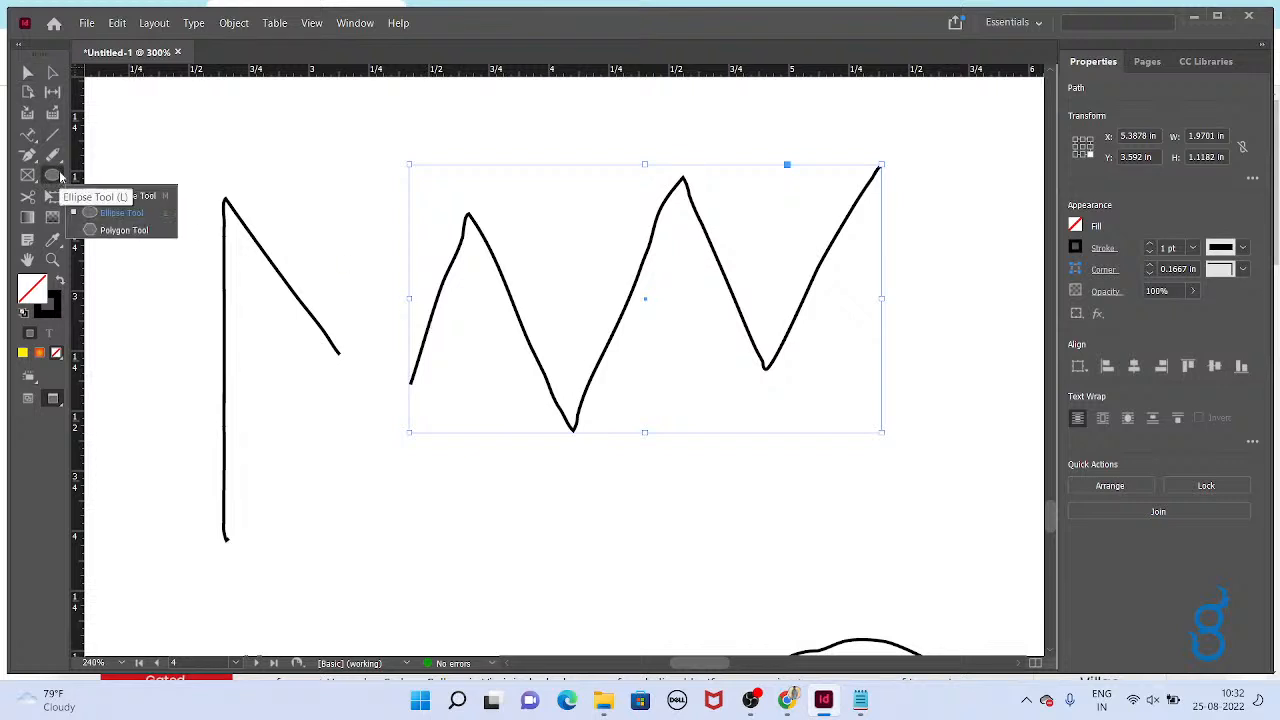
pyautogui.click(59, 158)
pyautogui.rightClick(59, 158)
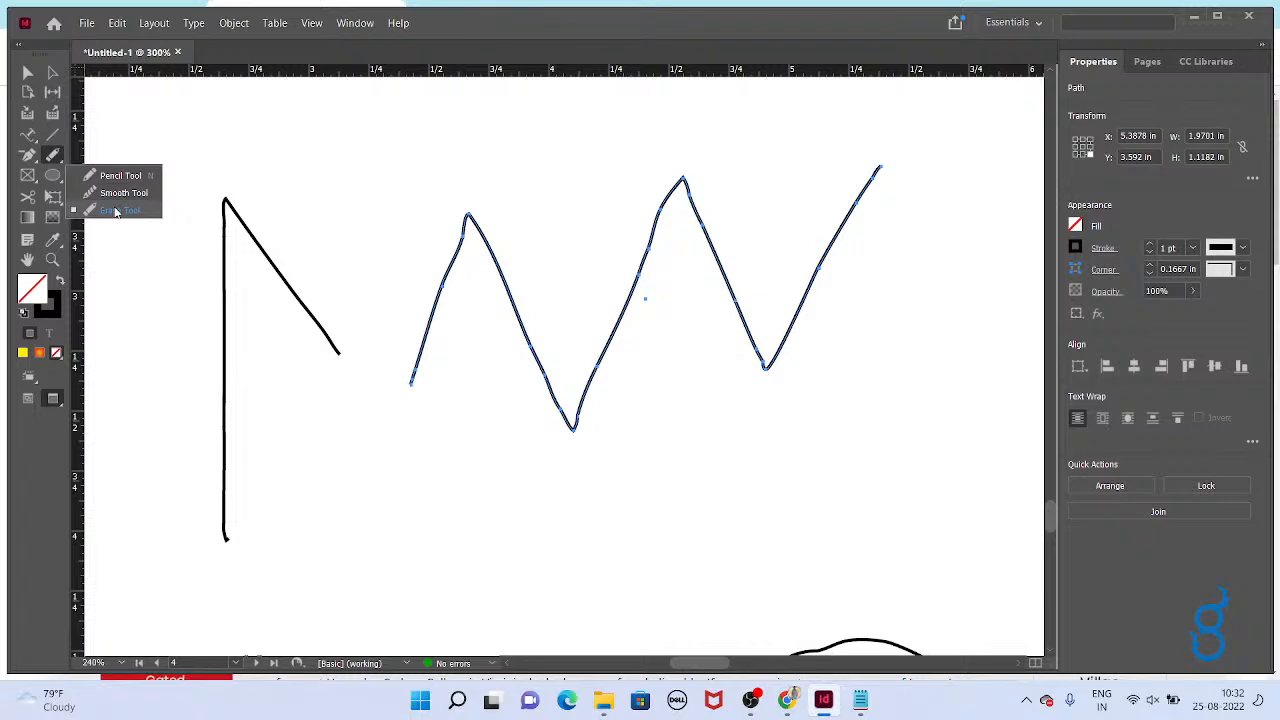
pyautogui.click(118, 175)
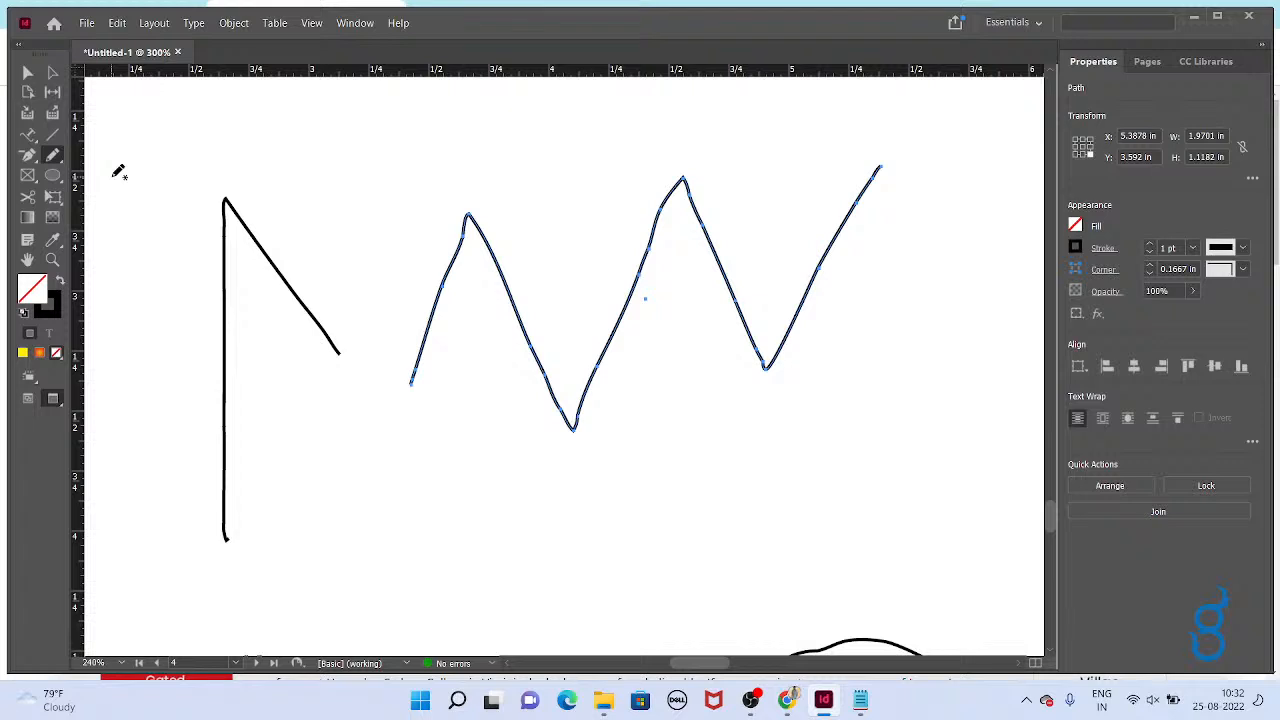
pyautogui.rightClick(59, 160)
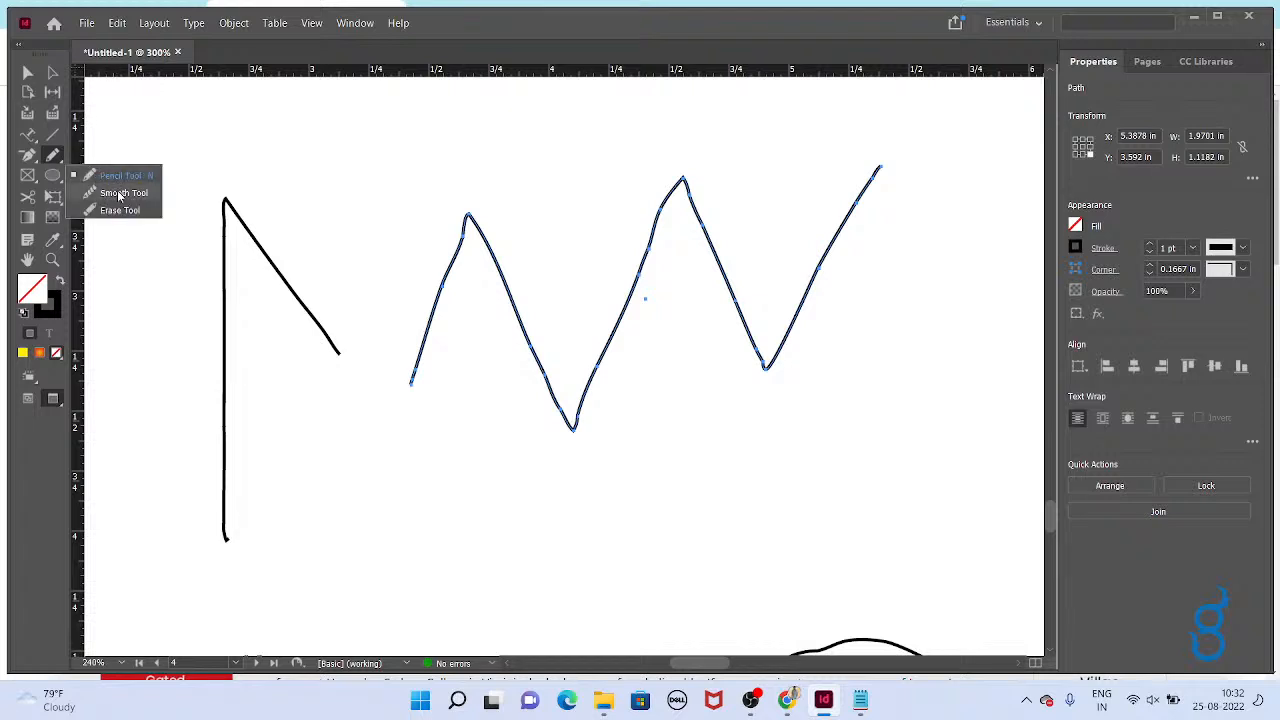
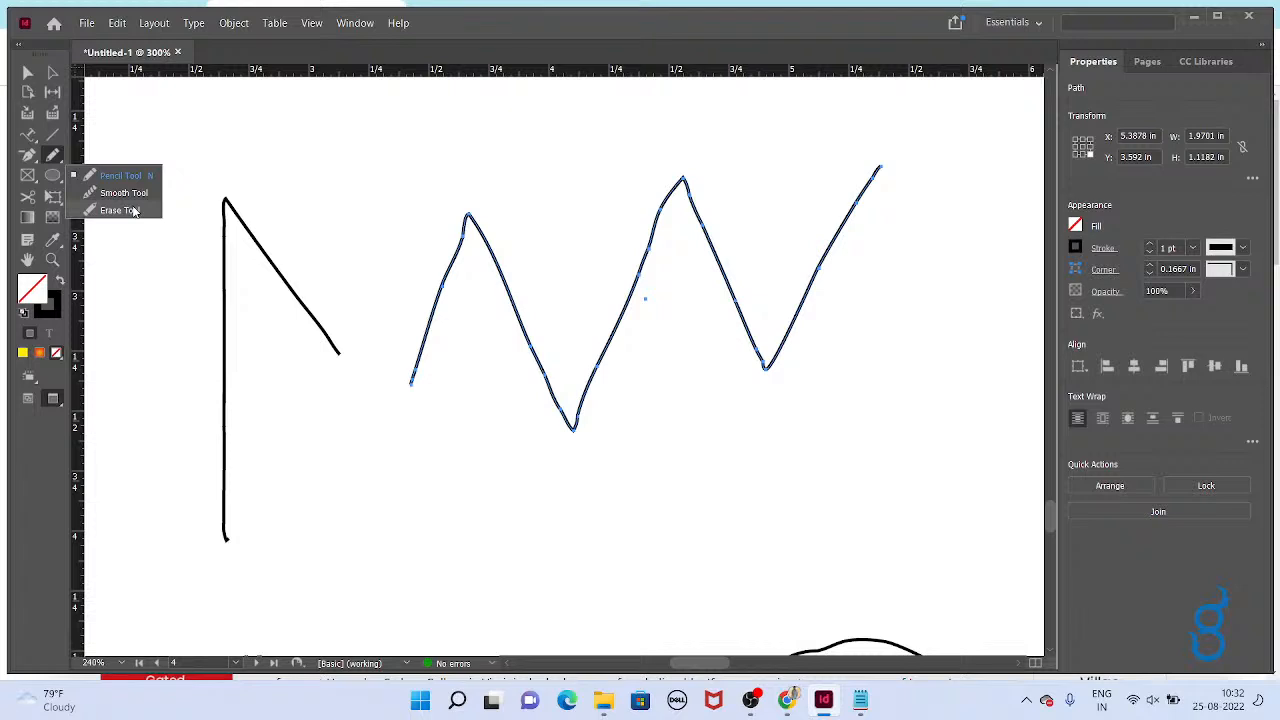
pyautogui.click(133, 210)
pyautogui.click(28, 73)
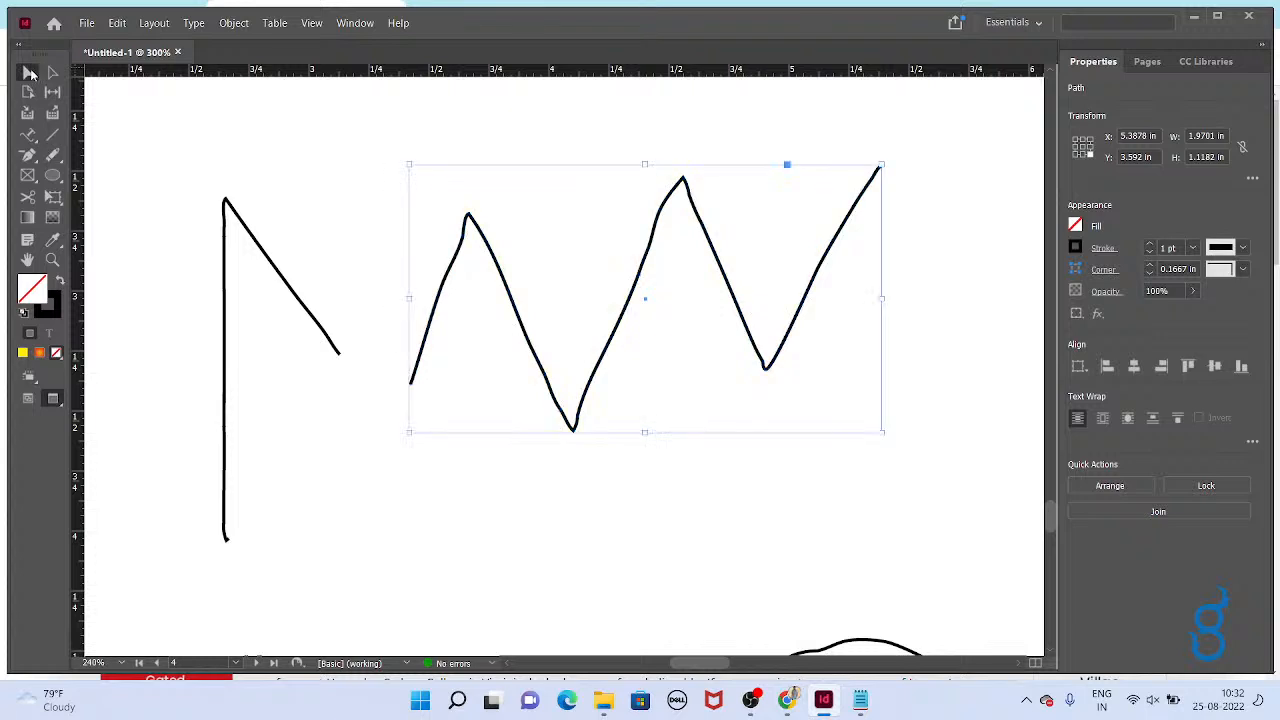
# Draw a rectangle about 1.71 by 1.23 in on page 5 and fill it with the yellow C=0 M=0 Y=100 K=0 swatch.
pyautogui.scroll(-3, 491, 251)
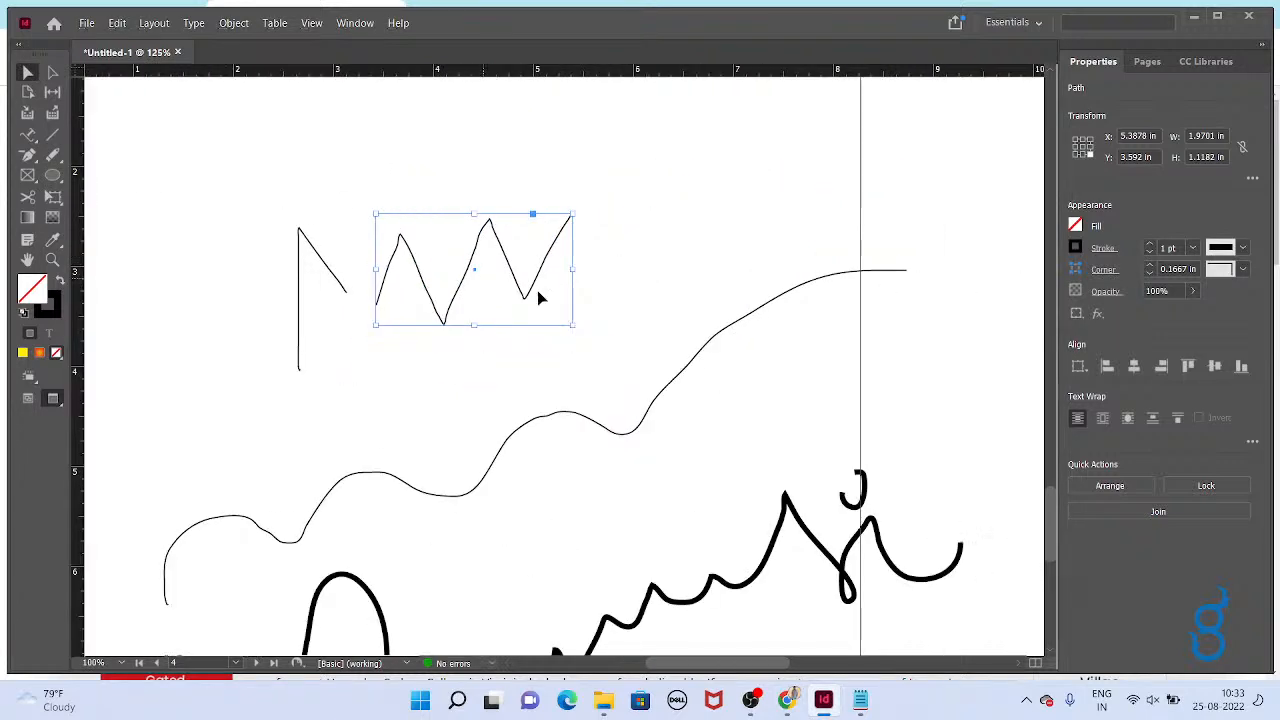
pyautogui.hscroll(10, 420, 310)
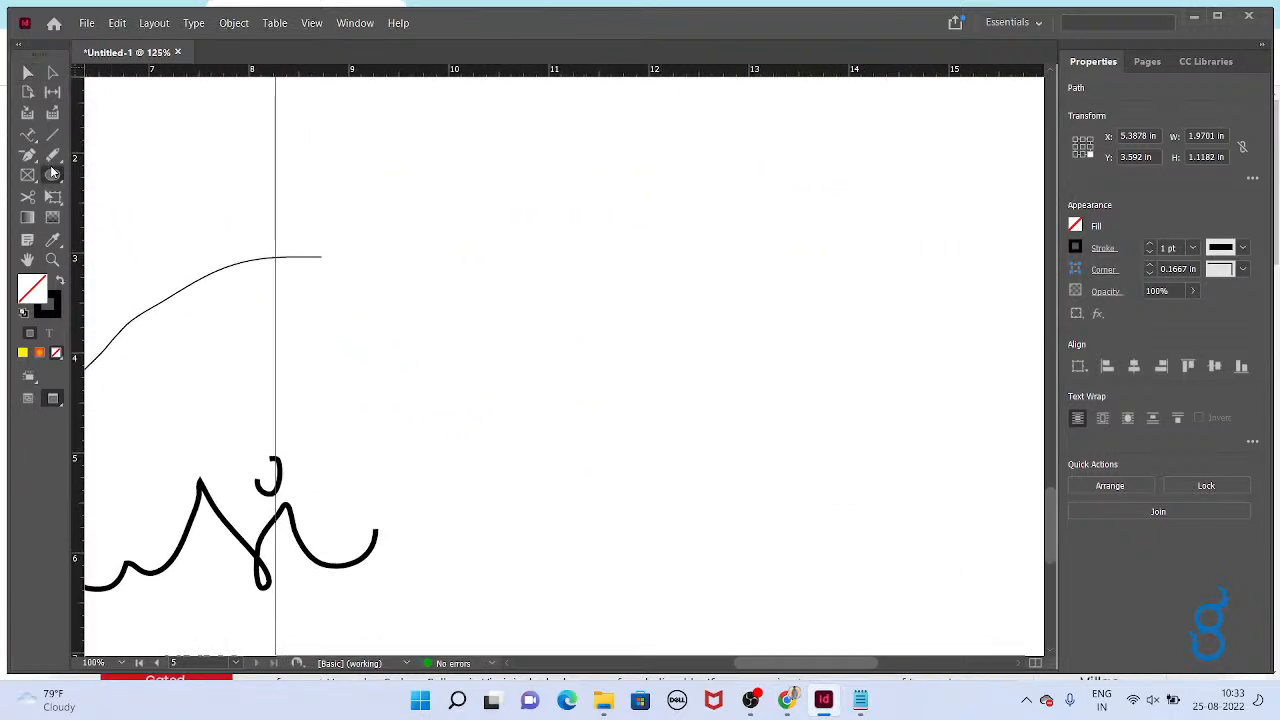
pyautogui.click(53, 173)
pyautogui.click(110, 190)
pyautogui.moveTo(347, 184); pyautogui.dragTo(518, 306)
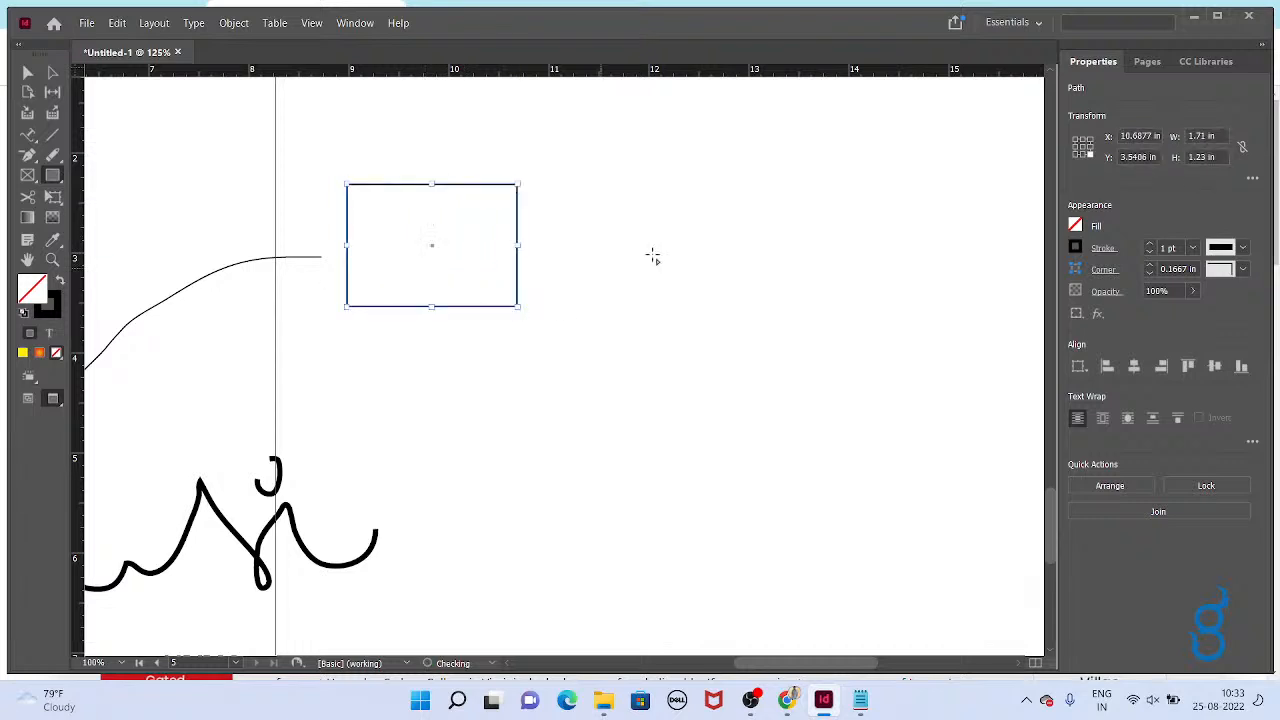
pyautogui.click(1075, 226)
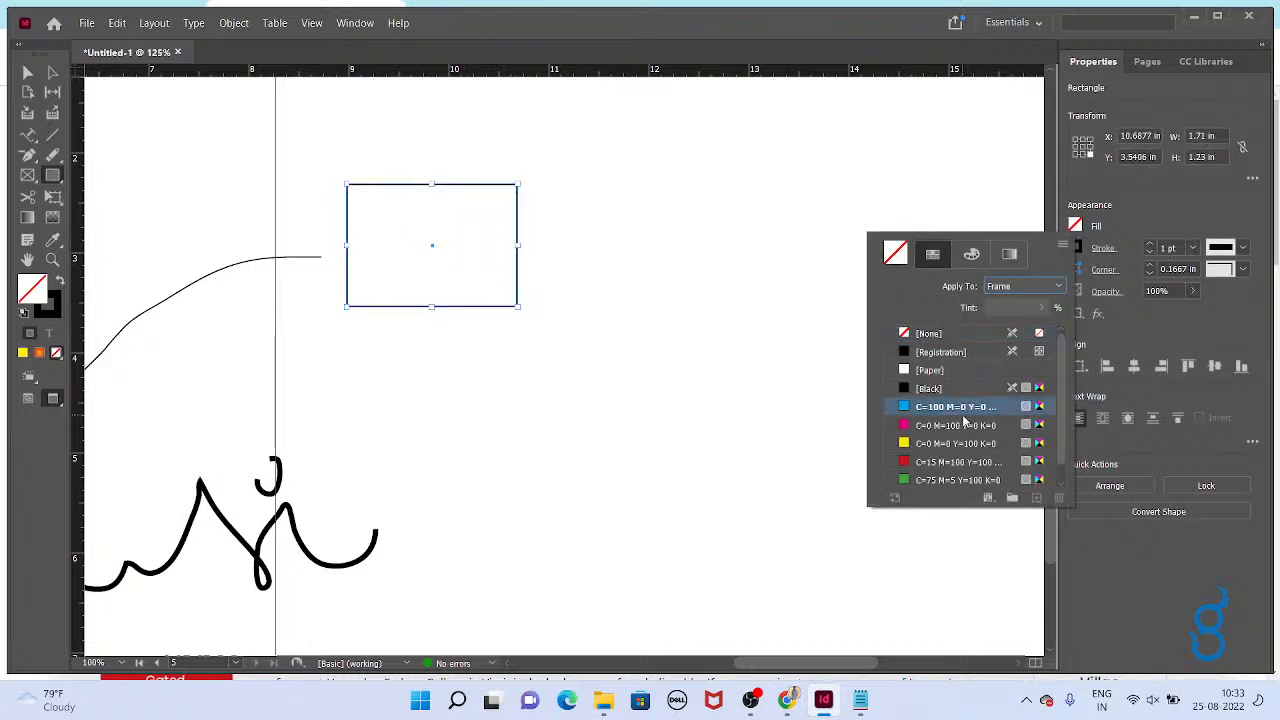
pyautogui.click(943, 444)
pyautogui.click(28, 73)
pyautogui.moveTo(495, 266); pyautogui.dragTo(408, 274)
# Draw a circle about 1.44 in across beside the rectangle, fill it with C=100 M=0 Y=0 K=0, and align their bottom edges.
pyautogui.click(54, 176)
pyautogui.click(56, 179)
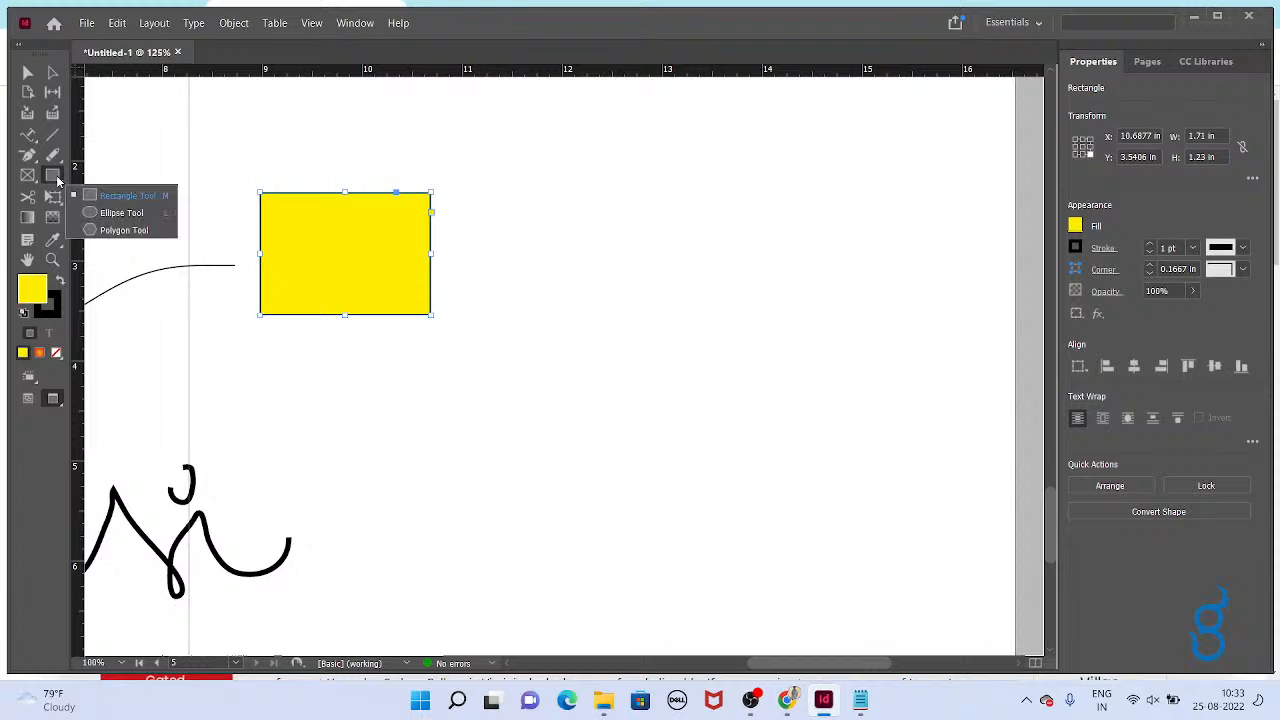
pyautogui.click(121, 213)
pyautogui.moveTo(520, 208); pyautogui.dragTo(668, 352)
pyautogui.click(1075, 228)
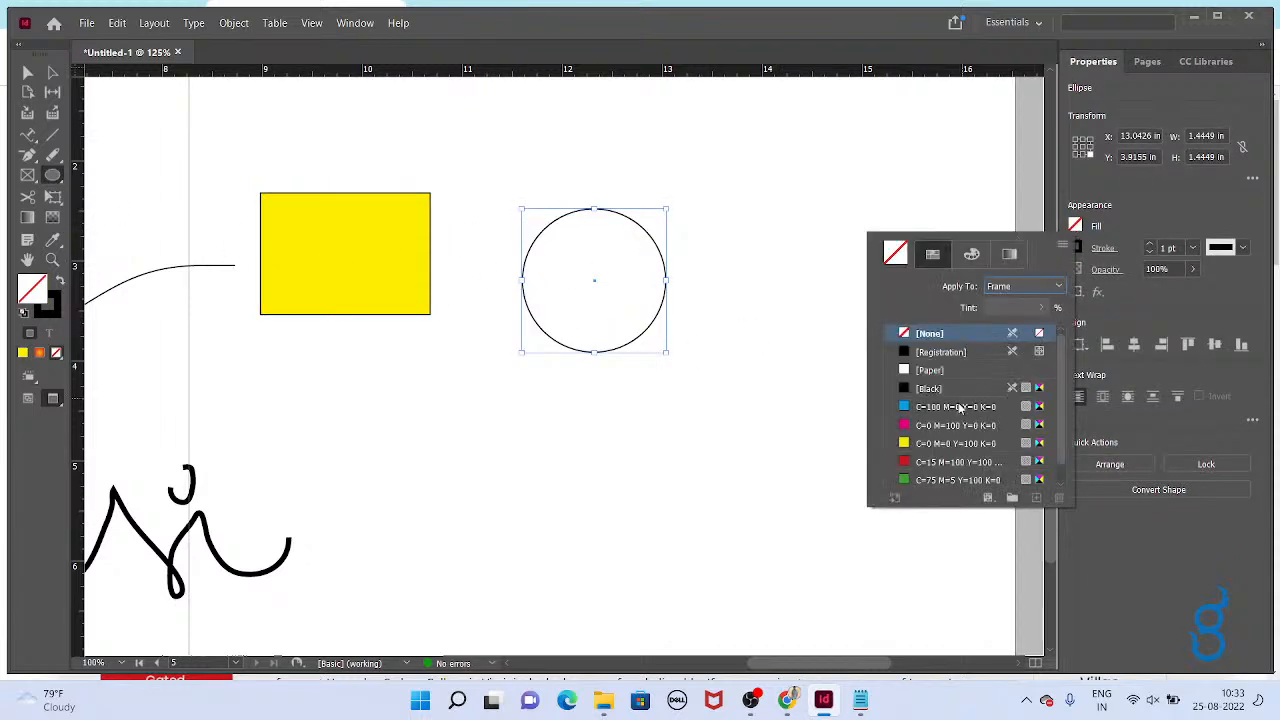
pyautogui.click(950, 408)
pyautogui.press('v')
pyautogui.moveTo(628, 303); pyautogui.dragTo(601, 266)
# Draw a hexagon about 1.82 by 1.58 in beside the circle, fill it with the red swatch, and leave nothing selected.
pyautogui.click(53, 175)
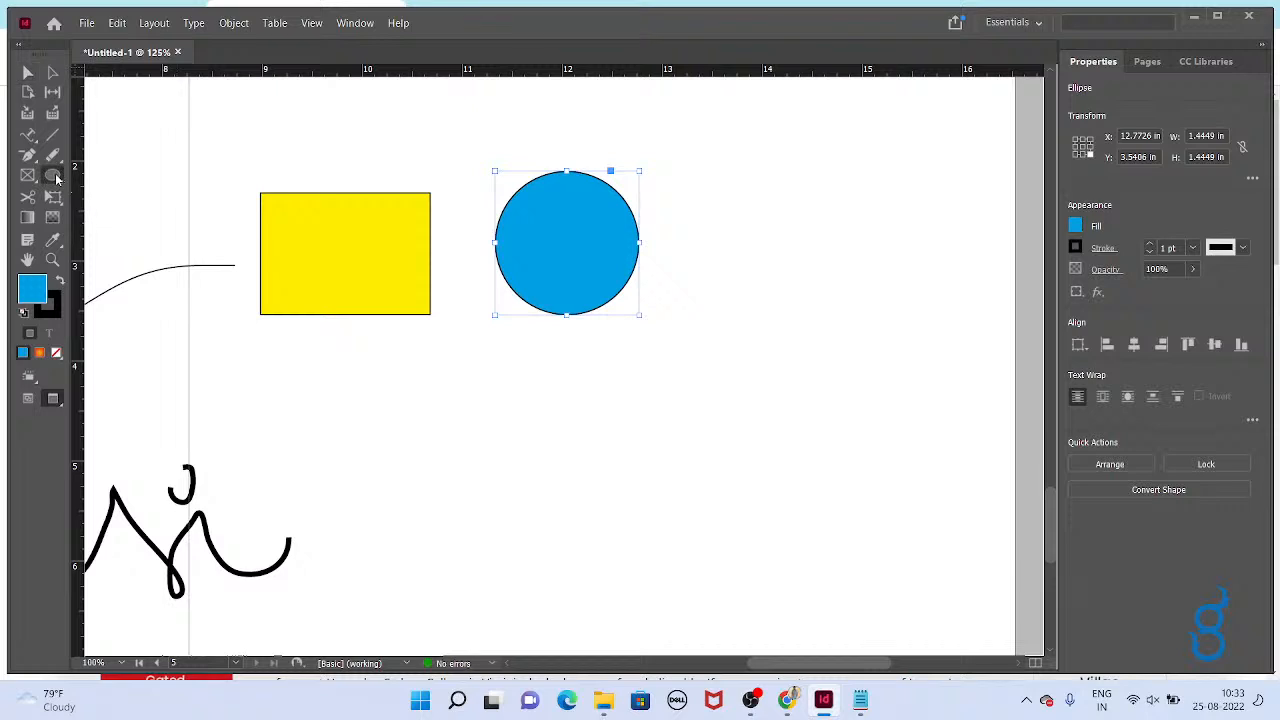
pyautogui.click(121, 227)
pyautogui.moveTo(772, 182); pyautogui.dragTo(935, 325)
pyautogui.click(1075, 226)
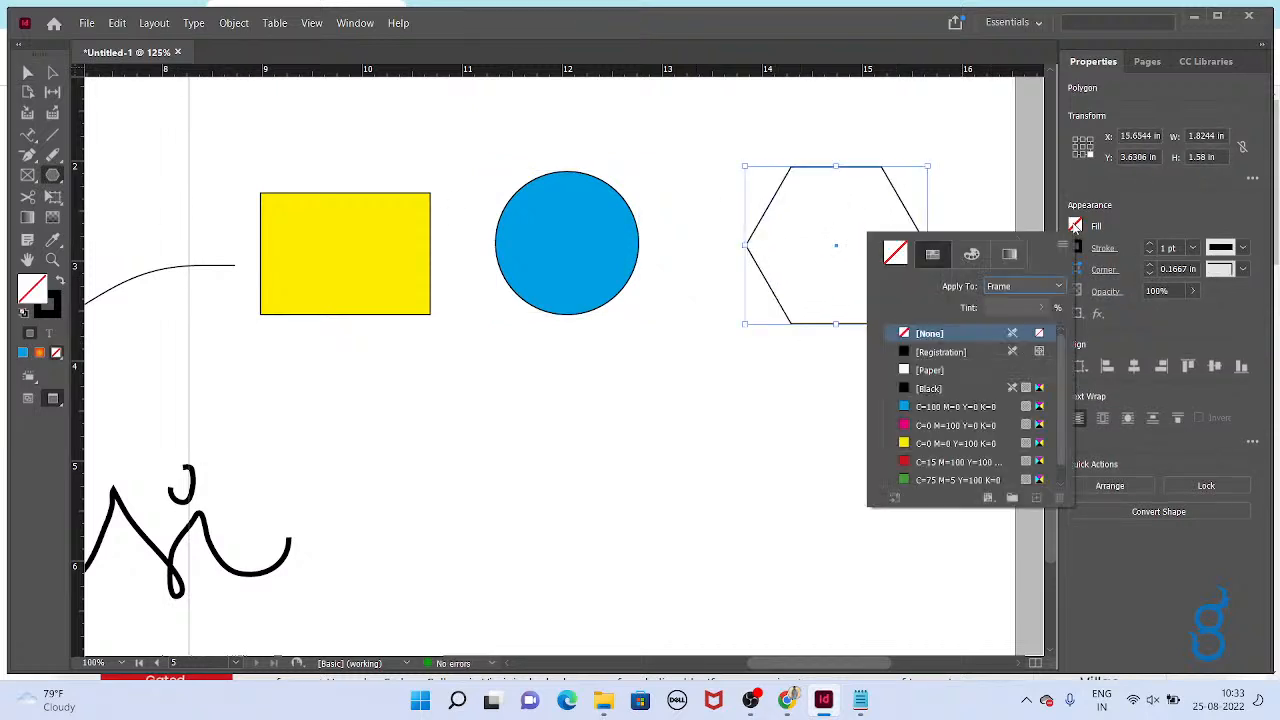
pyautogui.click(960, 452)
pyautogui.click(812, 405)
pyautogui.moveTo(864, 407); pyautogui.dragTo(926, 409)
pyautogui.moveTo(997, 366); pyautogui.dragTo(445, 205)
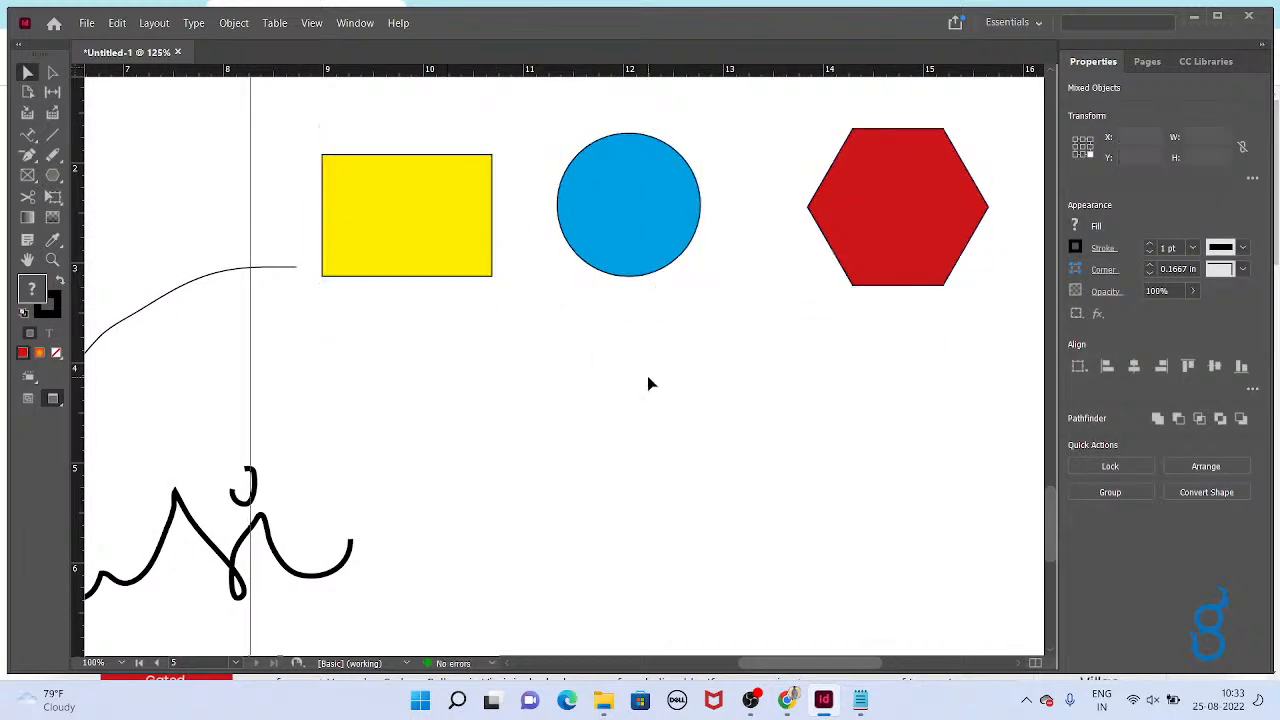
pyautogui.click(650, 390)
# Reset the shape tool group to the Rectangle tool and return to the Selection tool.
pyautogui.click(54, 175)
pyautogui.moveTo(56, 176); pyautogui.dragTo(103, 194)
pyautogui.press('v')
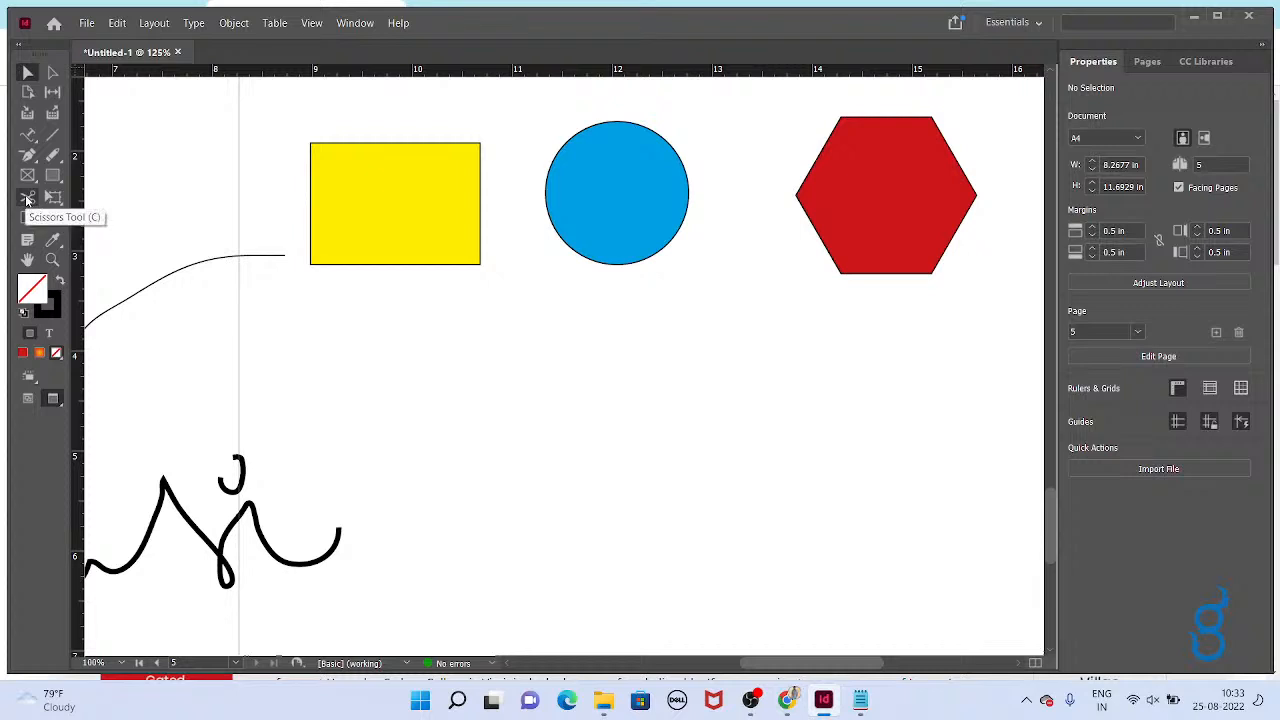
# Draw an ellipse frame about 2.07 by 2.05 in below the filled shapes and shift it slightly left.
pyautogui.moveTo(28, 176); pyautogui.dragTo(116, 227)
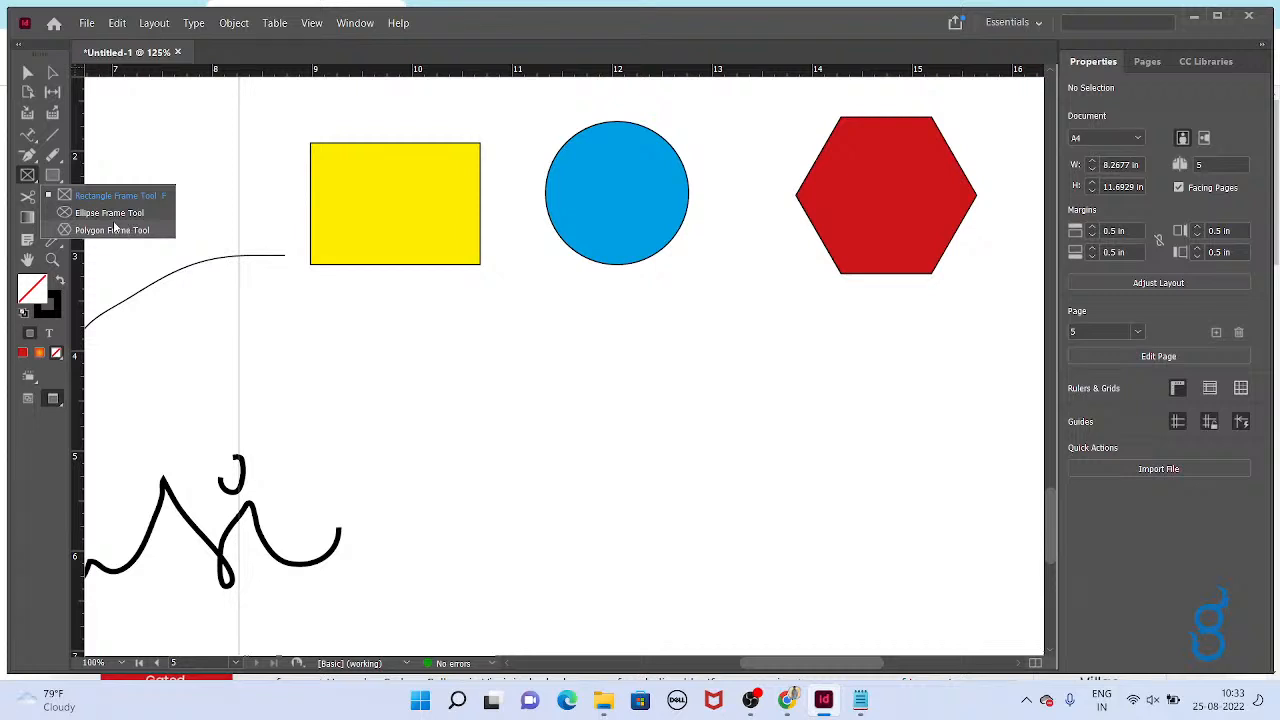
pyautogui.moveTo(116, 227); pyautogui.dragTo(116, 219)
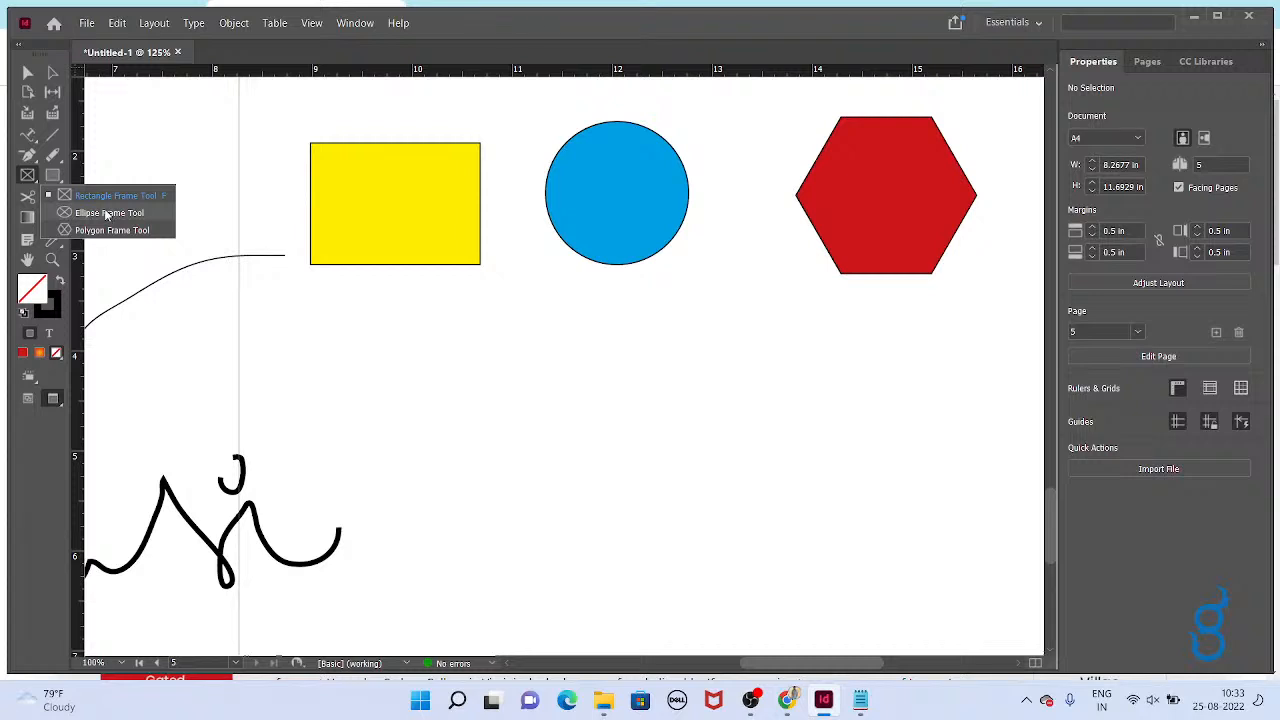
pyautogui.click(107, 214)
pyautogui.moveTo(428, 340); pyautogui.dragTo(634, 545)
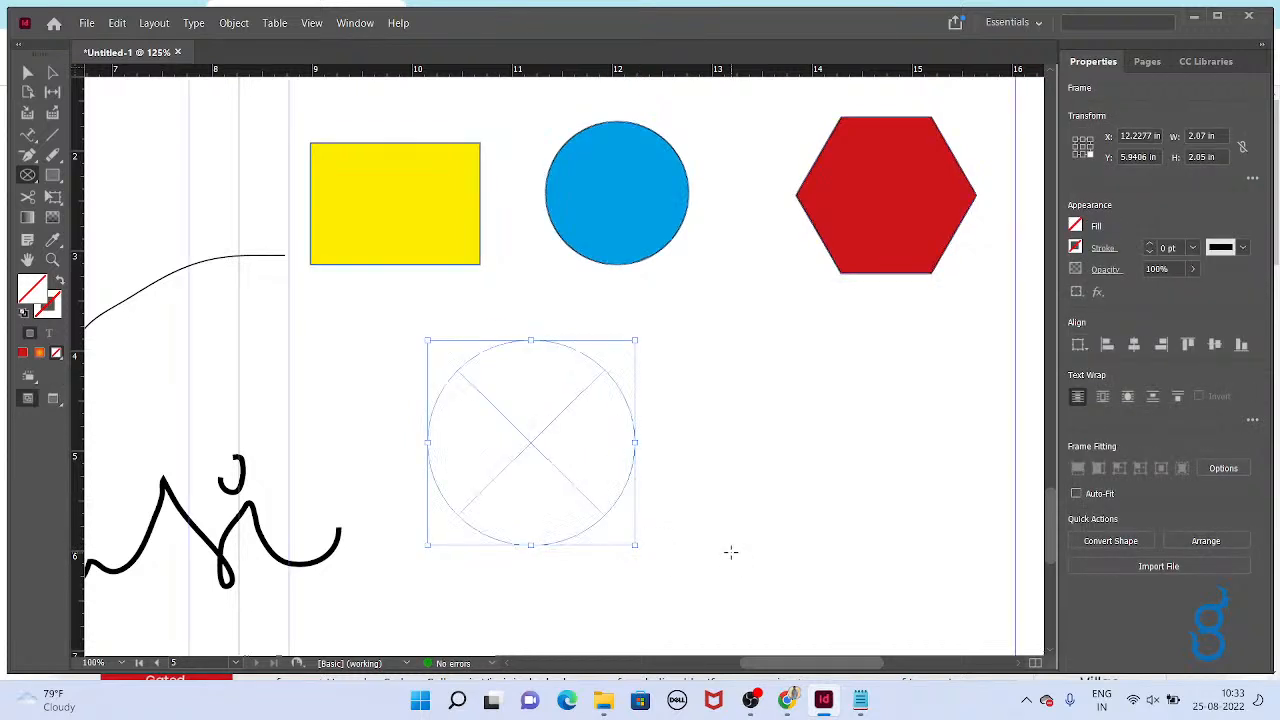
pyautogui.scroll(-1, 687, 446)
pyautogui.press('v')
pyautogui.click(692, 524)
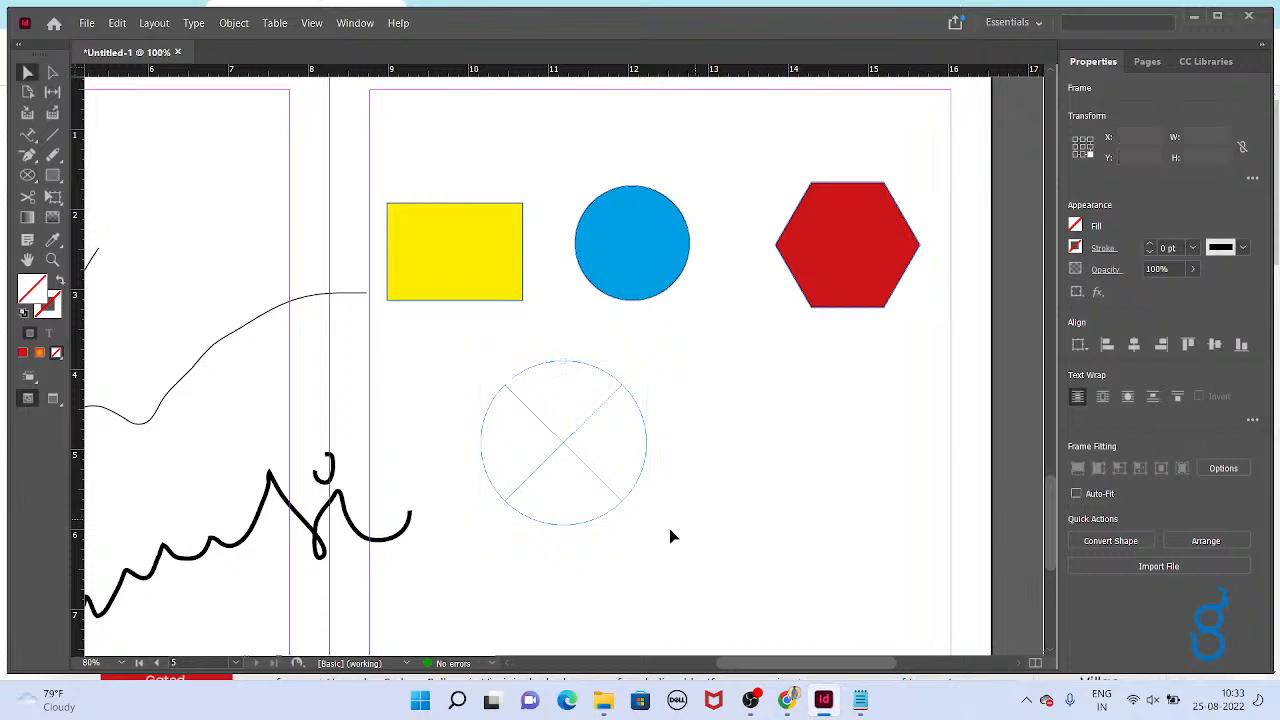
pyautogui.moveTo(691, 524); pyautogui.dragTo(628, 506)
pyautogui.moveTo(542, 482); pyautogui.dragTo(502, 480)
# Draw a polygon frame about 2.39 by 2.07 in beside the circular frame, level their tops, and leave nothing selected.
pyautogui.click(31, 177)
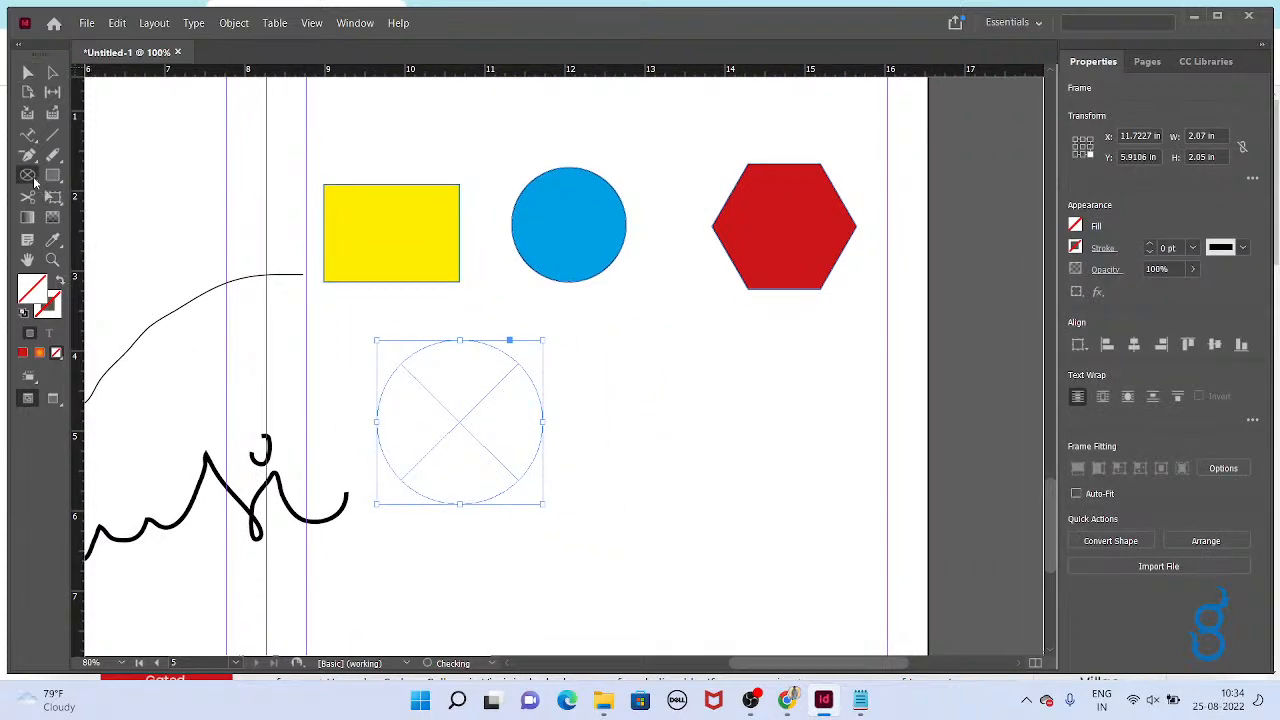
pyautogui.click(82, 231)
pyautogui.moveTo(630, 350); pyautogui.dragTo(822, 515)
pyautogui.press('v')
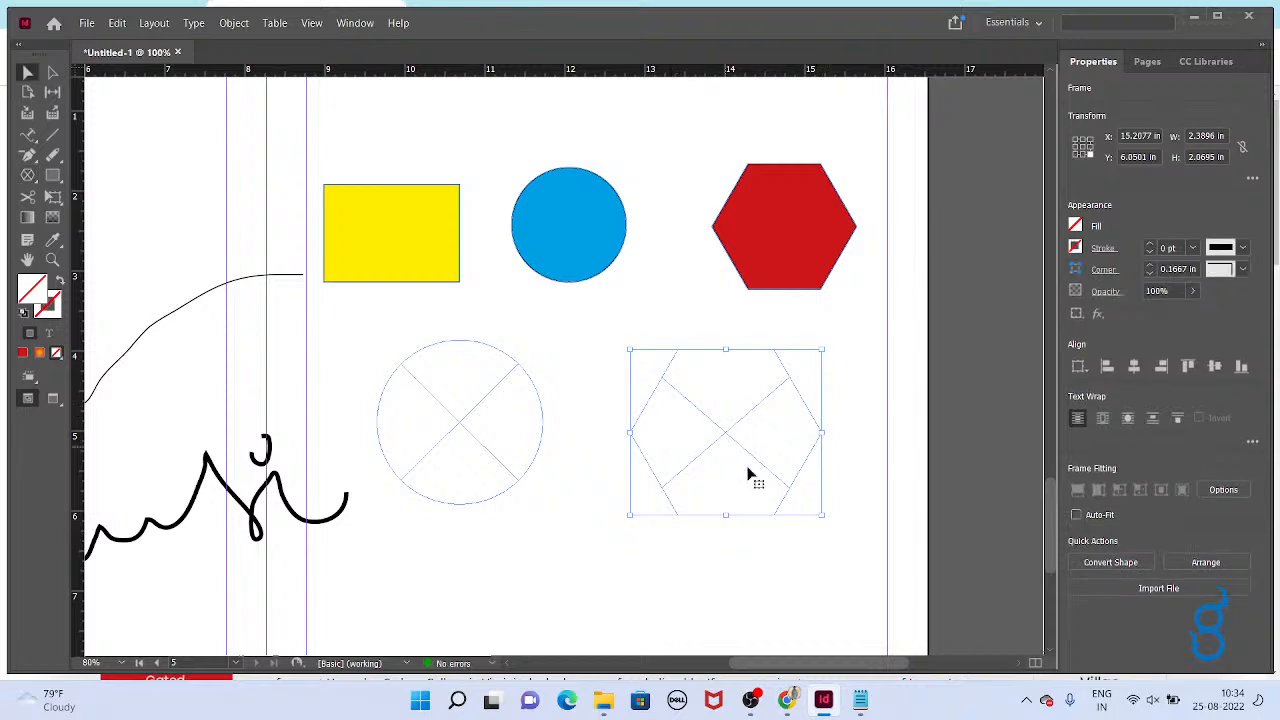
pyautogui.moveTo(724, 458); pyautogui.dragTo(705, 449)
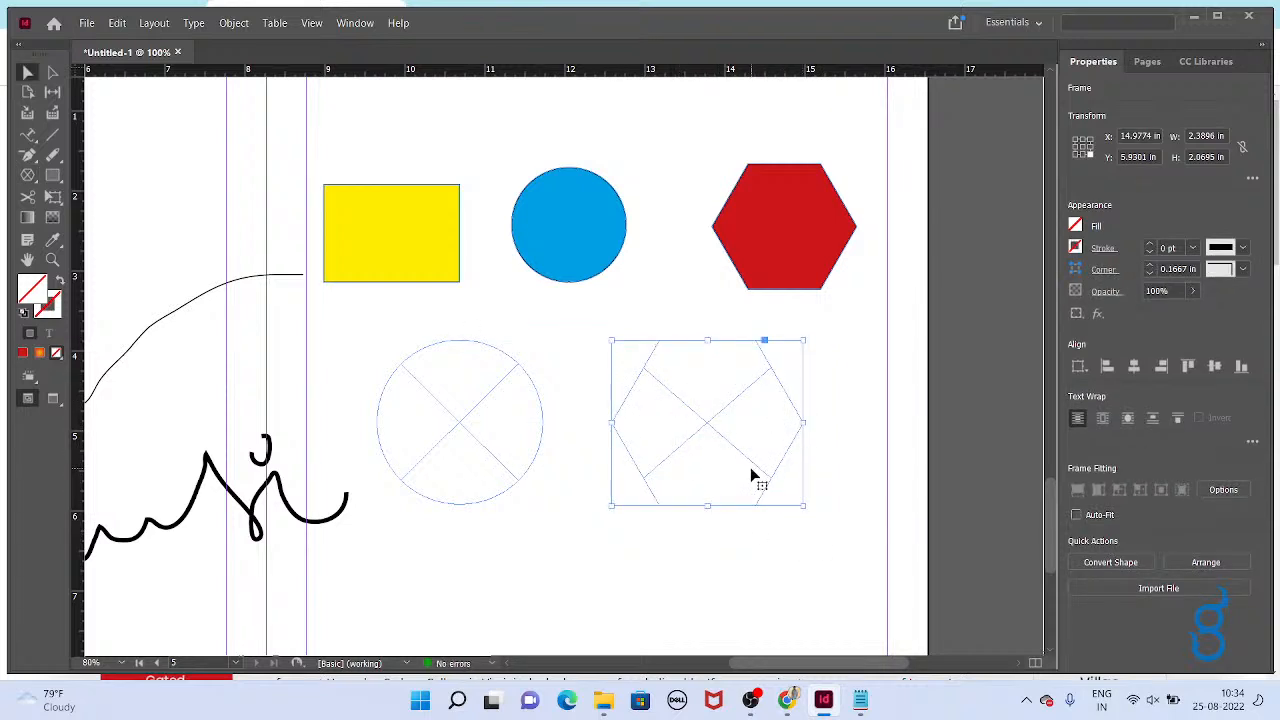
pyautogui.moveTo(685, 485); pyautogui.dragTo(720, 471)
pyautogui.click(618, 464)
pyautogui.click(524, 432)
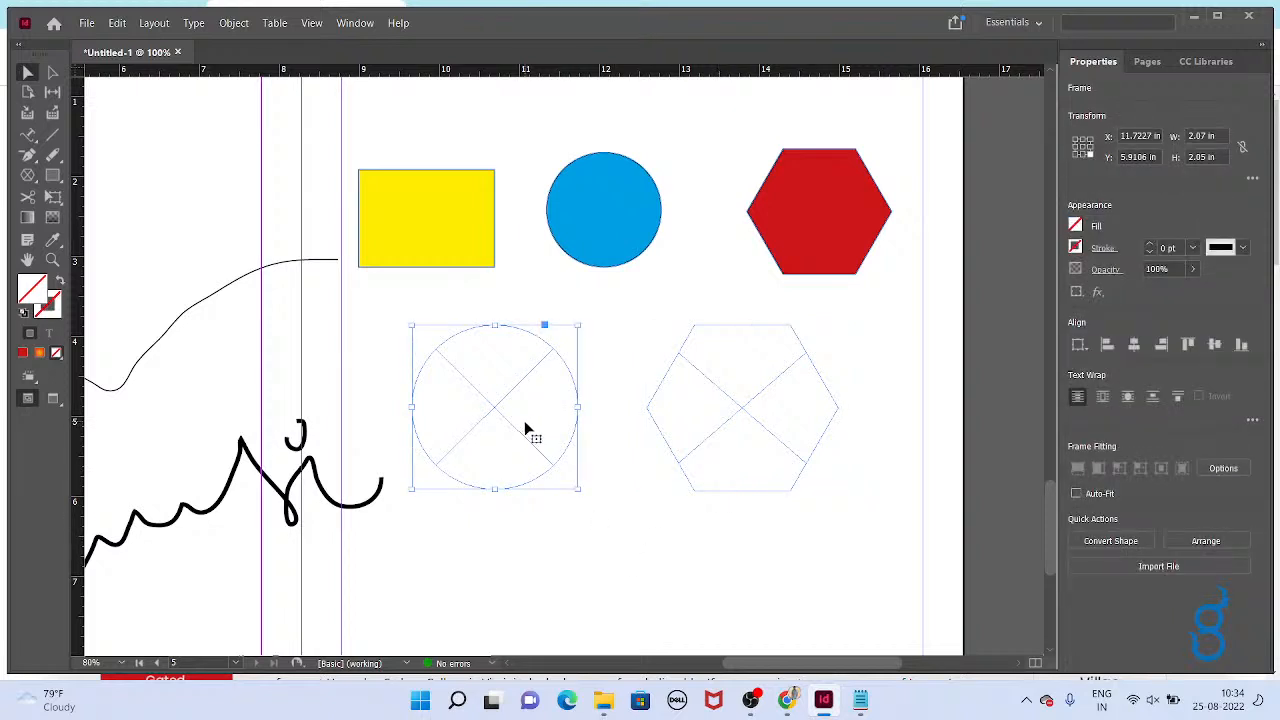
pyautogui.click(87, 22)
pyautogui.click(212, 248)
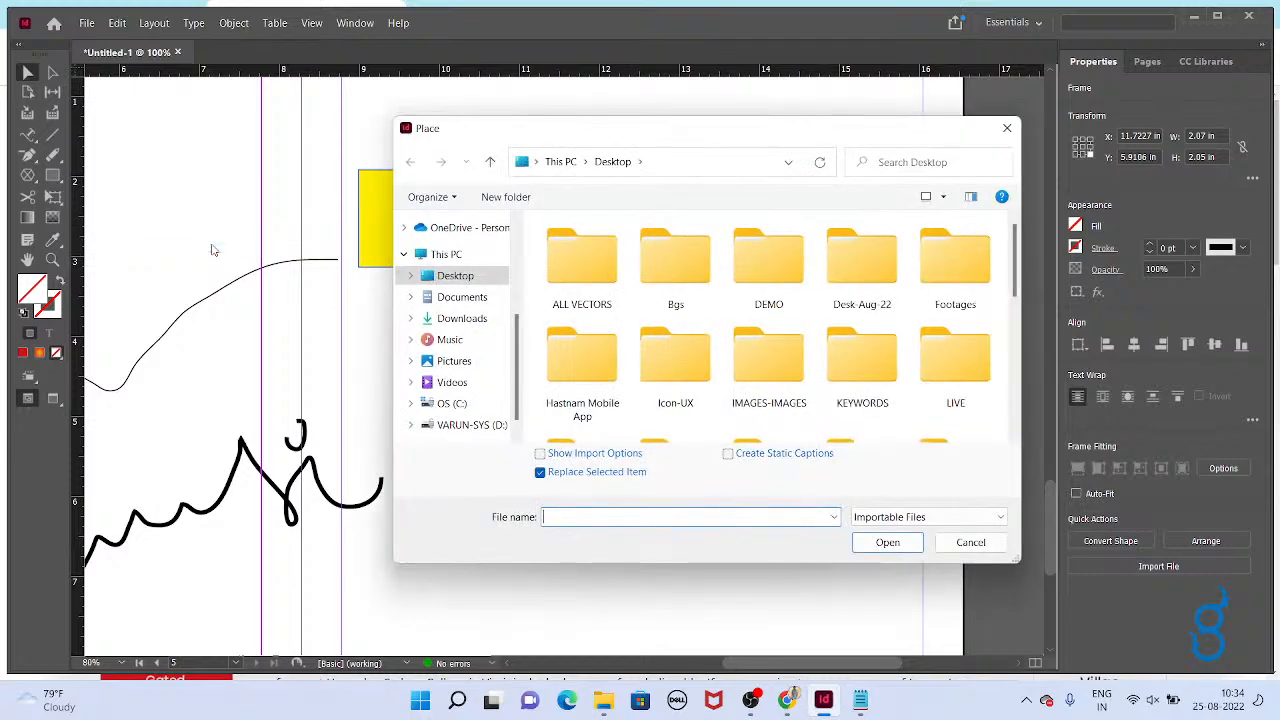
pyautogui.press('Escape')
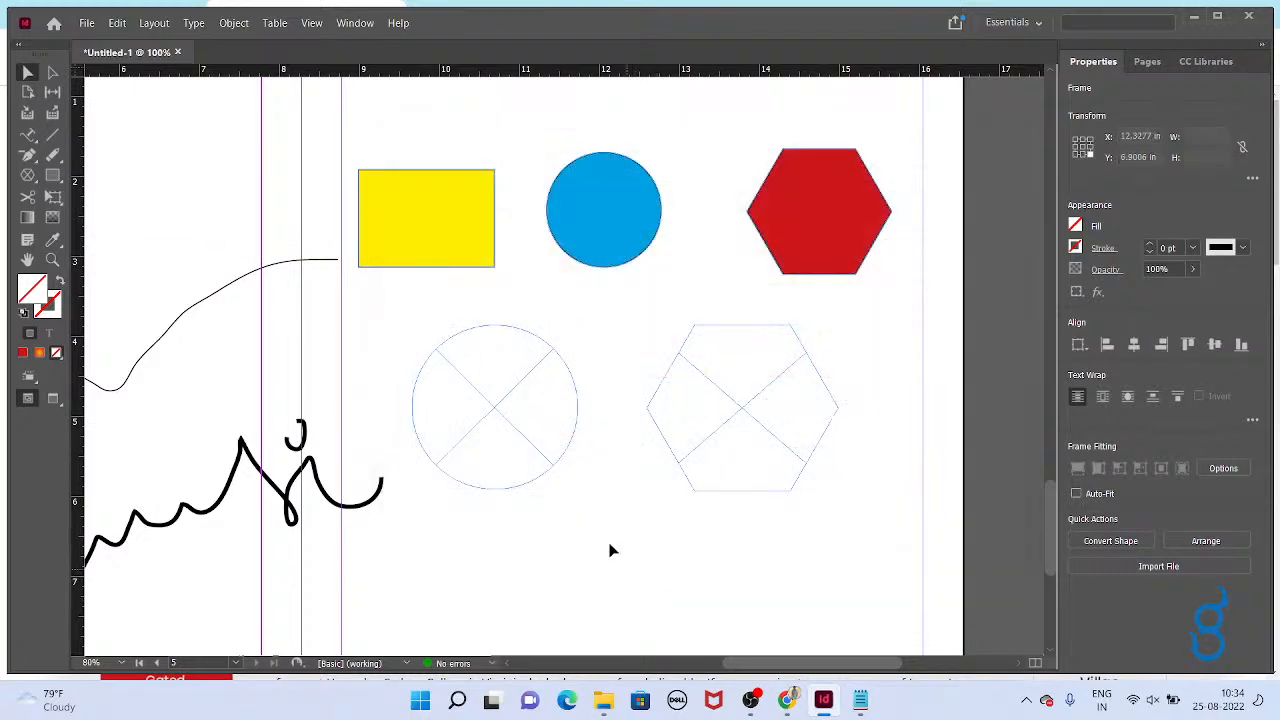
# Shift the circular frame slightly toward the hexagonal frame and place the image 800x800 2 from the IMAGES-IMAGES folder in it.
pyautogui.click(521, 402)
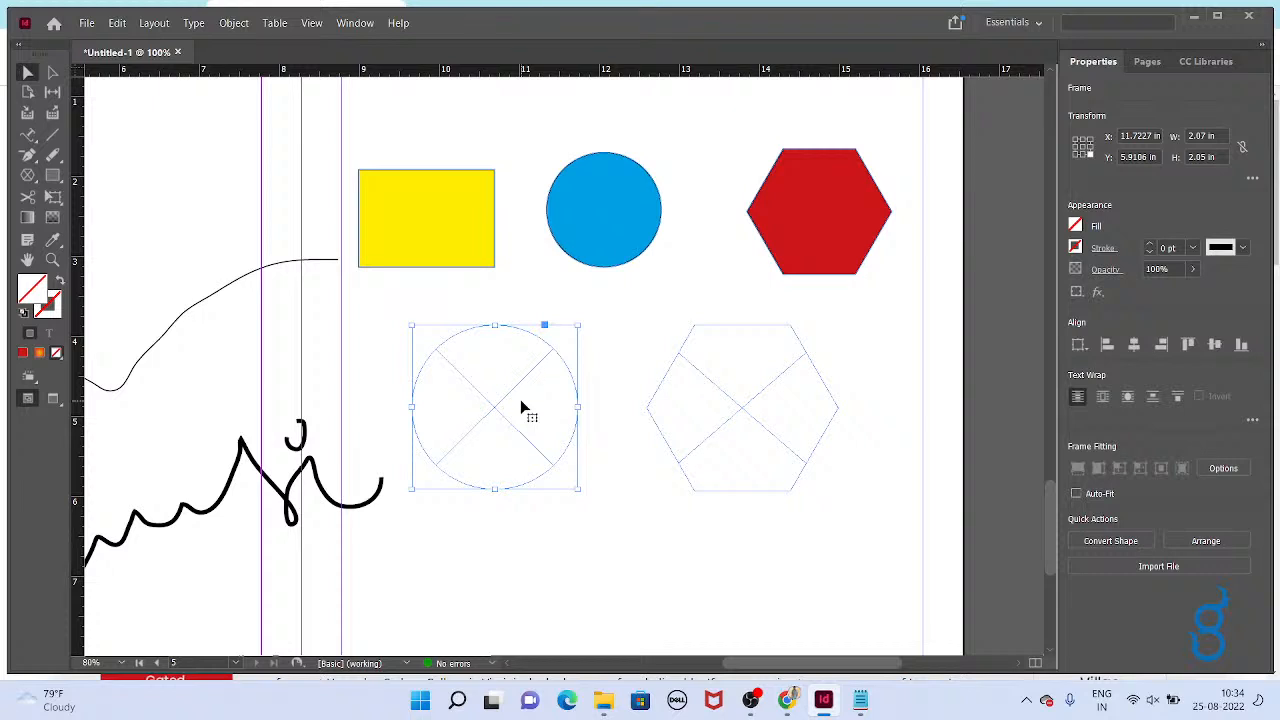
pyautogui.moveTo(518, 405); pyautogui.dragTo(532, 412)
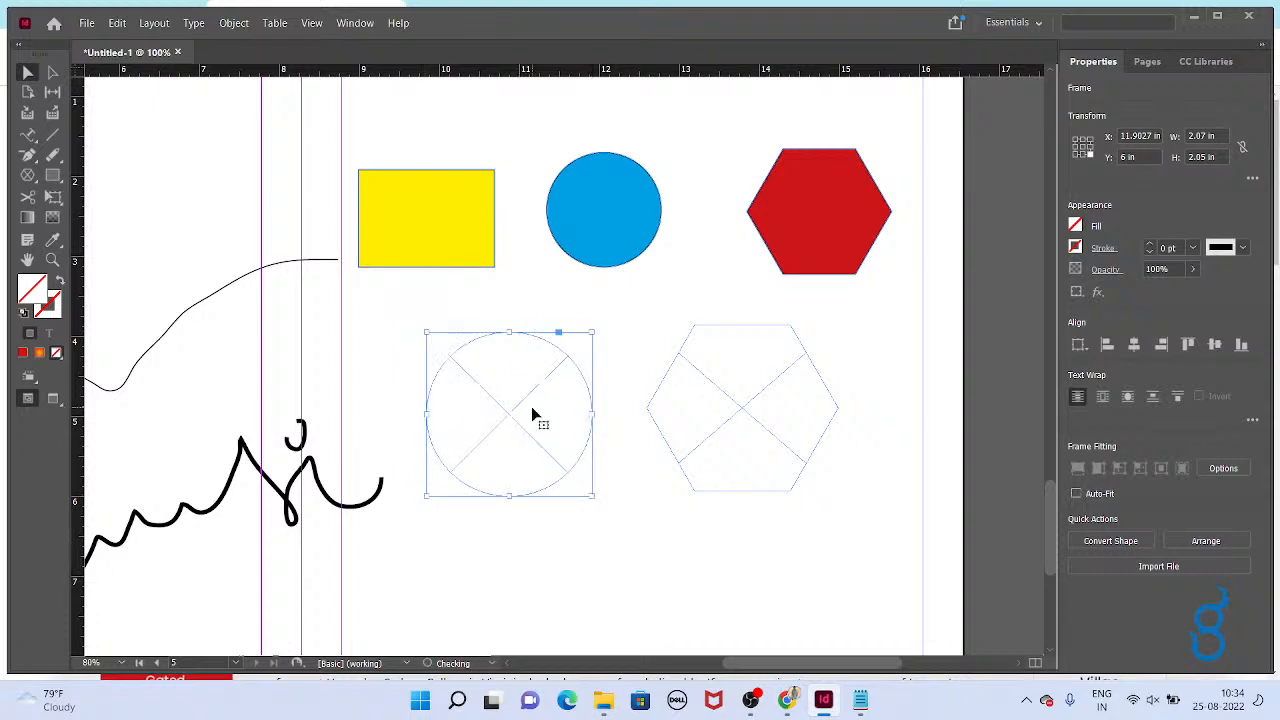
pyautogui.click(87, 22)
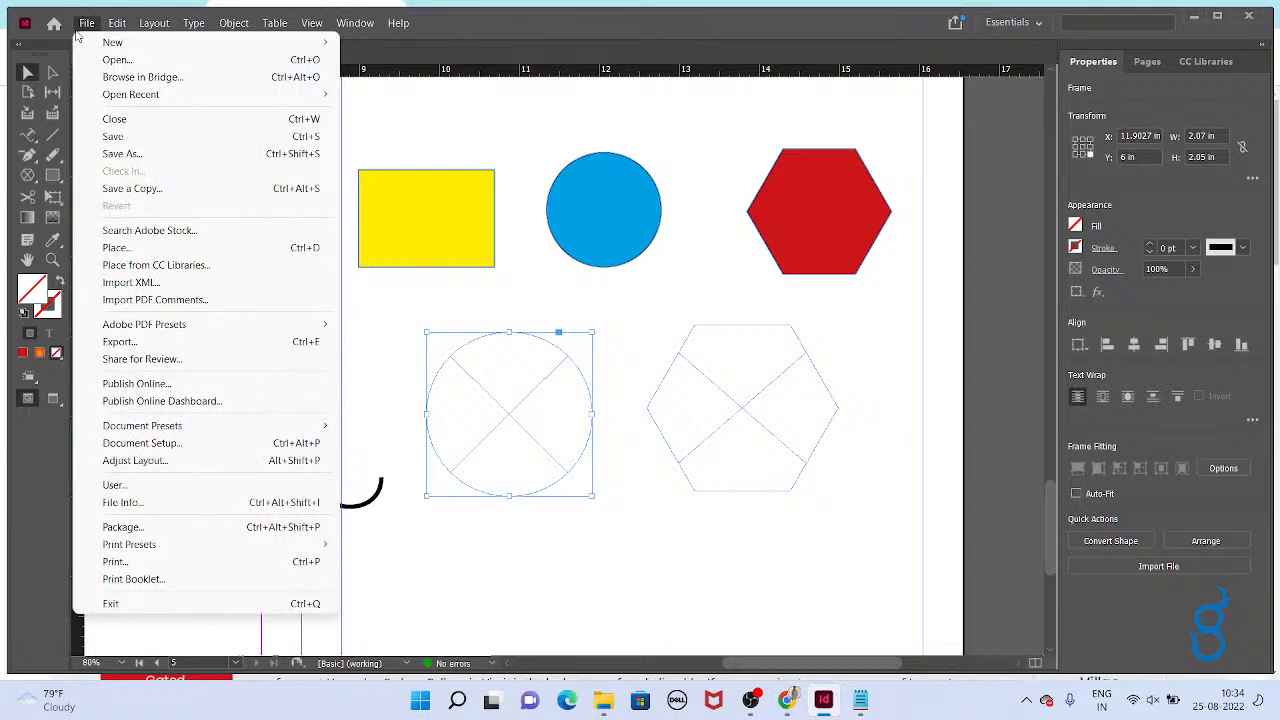
pyautogui.click(185, 249)
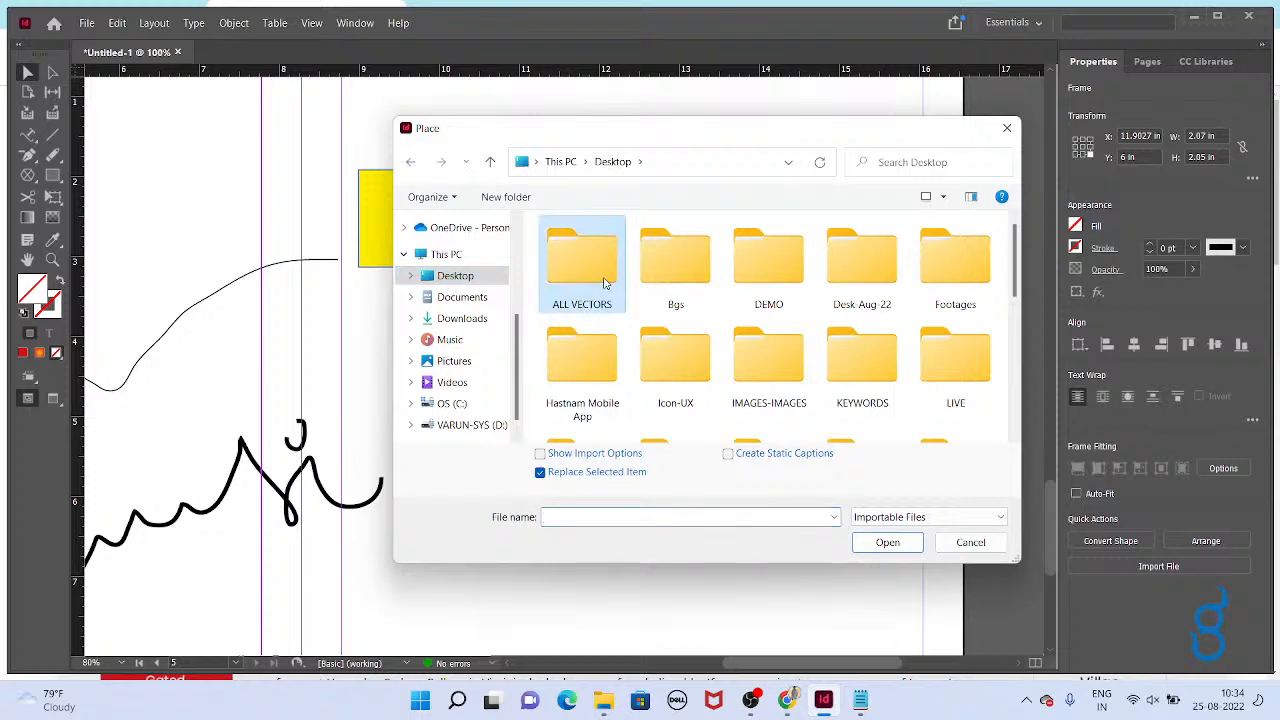
pyautogui.doubleClick(766, 360)
pyautogui.scroll(-5, 953, 293)
pyautogui.click(741, 360)
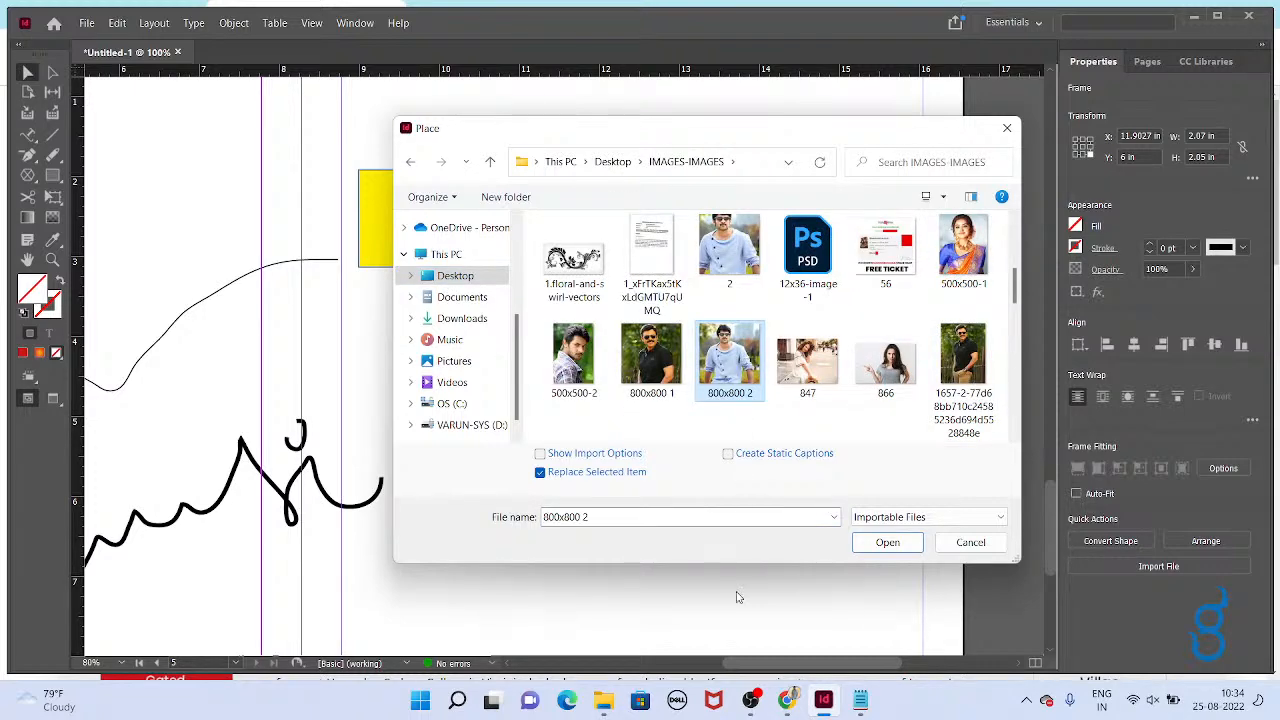
pyautogui.click(914, 543)
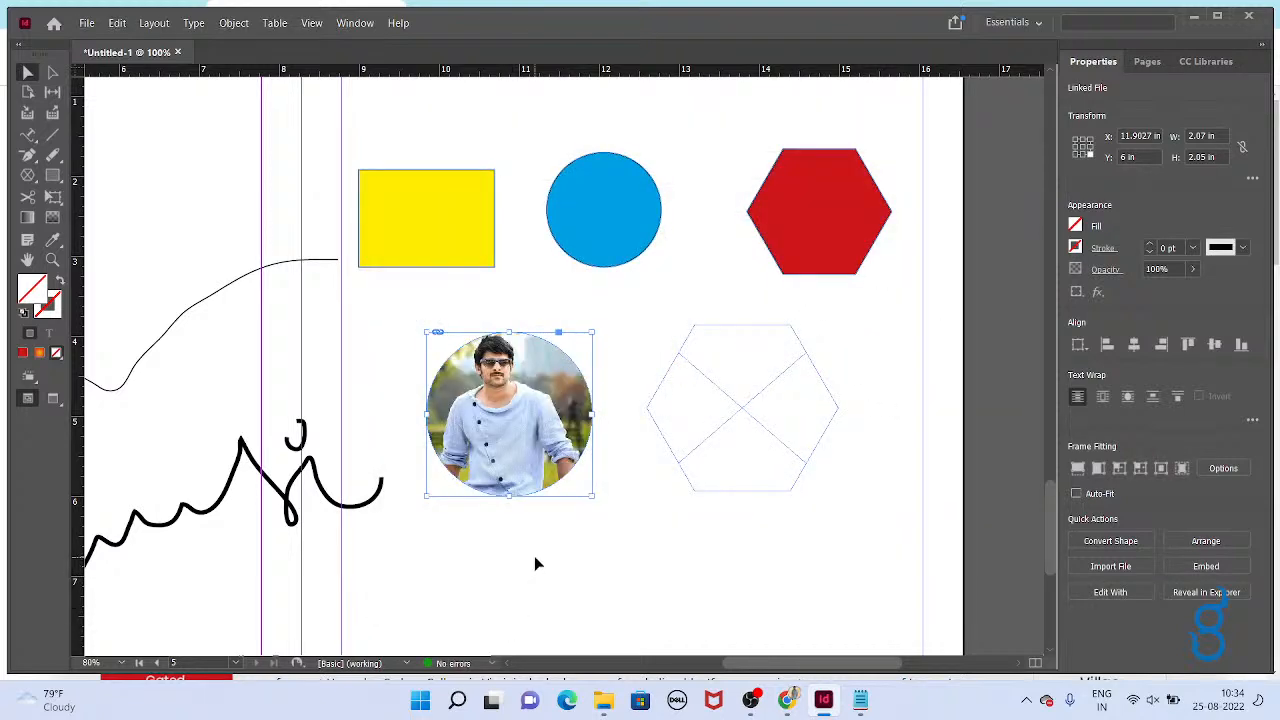
# Undo the image fitting and move the photo down and to the right inside the circular frame.
pyautogui.hotkey('ctrl', 'z')
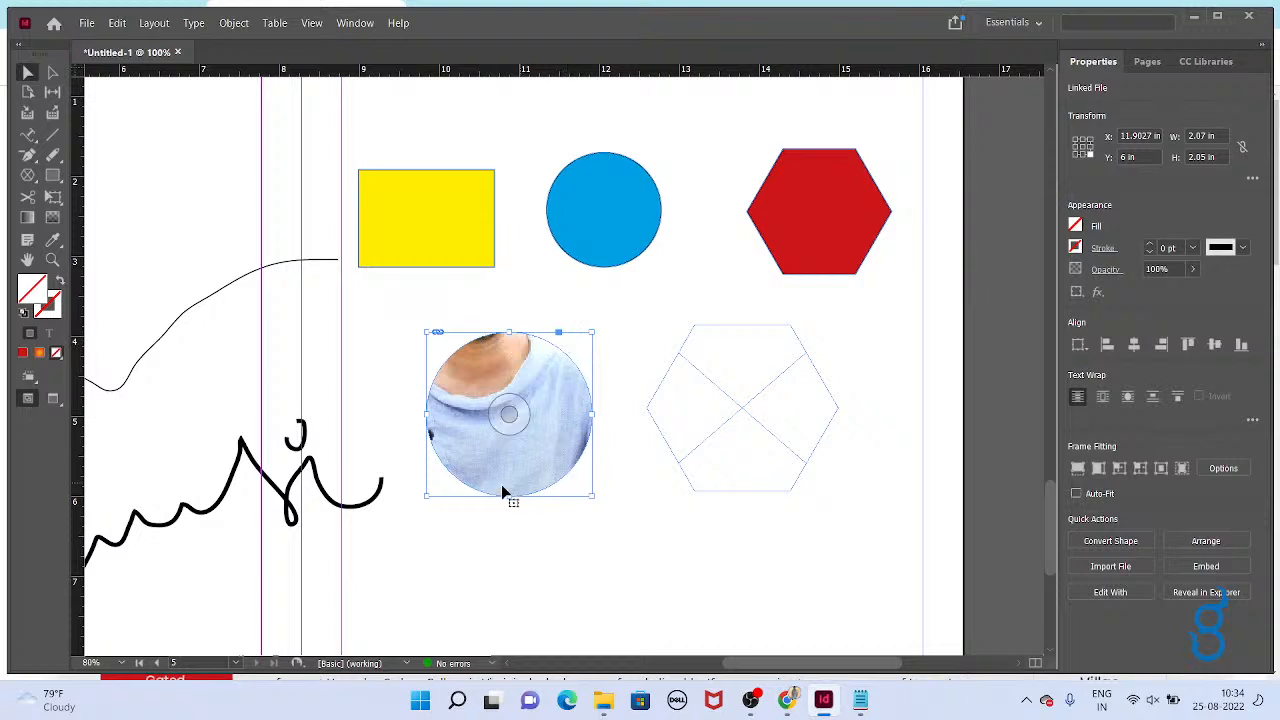
pyautogui.click(507, 413)
pyautogui.moveTo(507, 413); pyautogui.dragTo(591, 480)
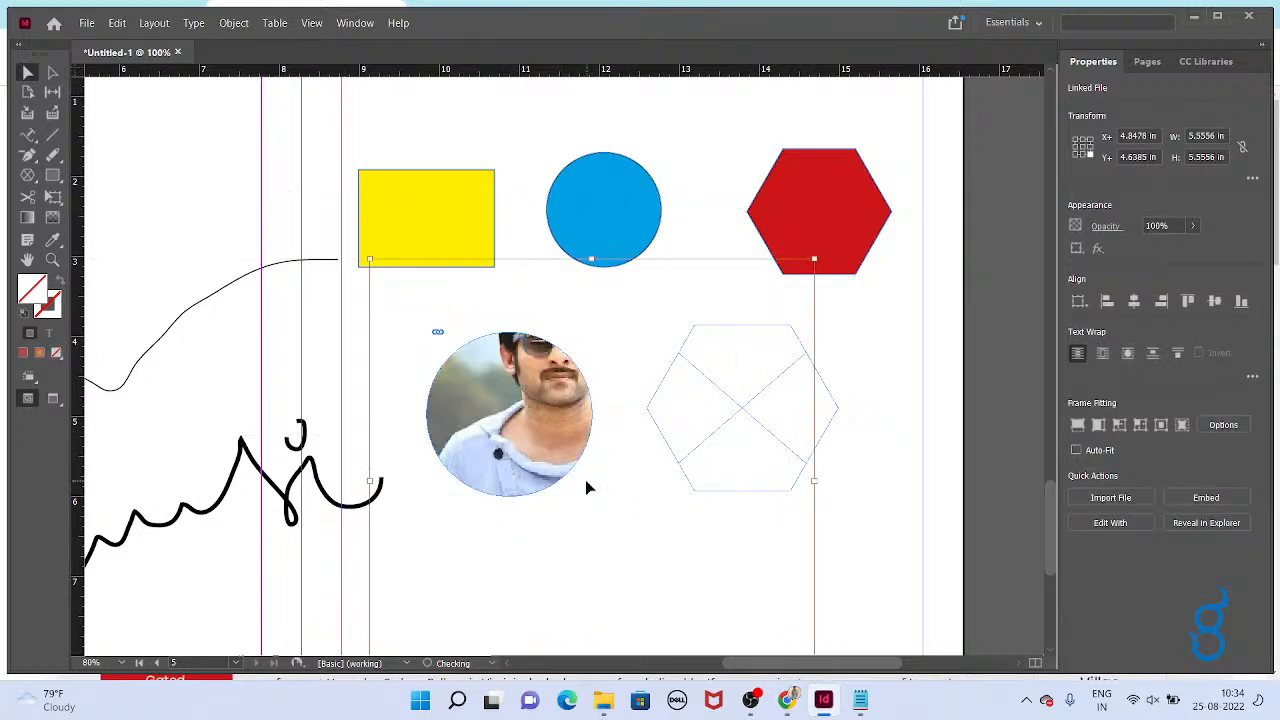
# Scale the photo to about 3.19 in square and reposition it so the face sits inside the circular frame.
pyautogui.moveTo(369, 259); pyautogui.dragTo(464, 353)
pyautogui.moveTo(565, 428); pyautogui.dragTo(535, 412)
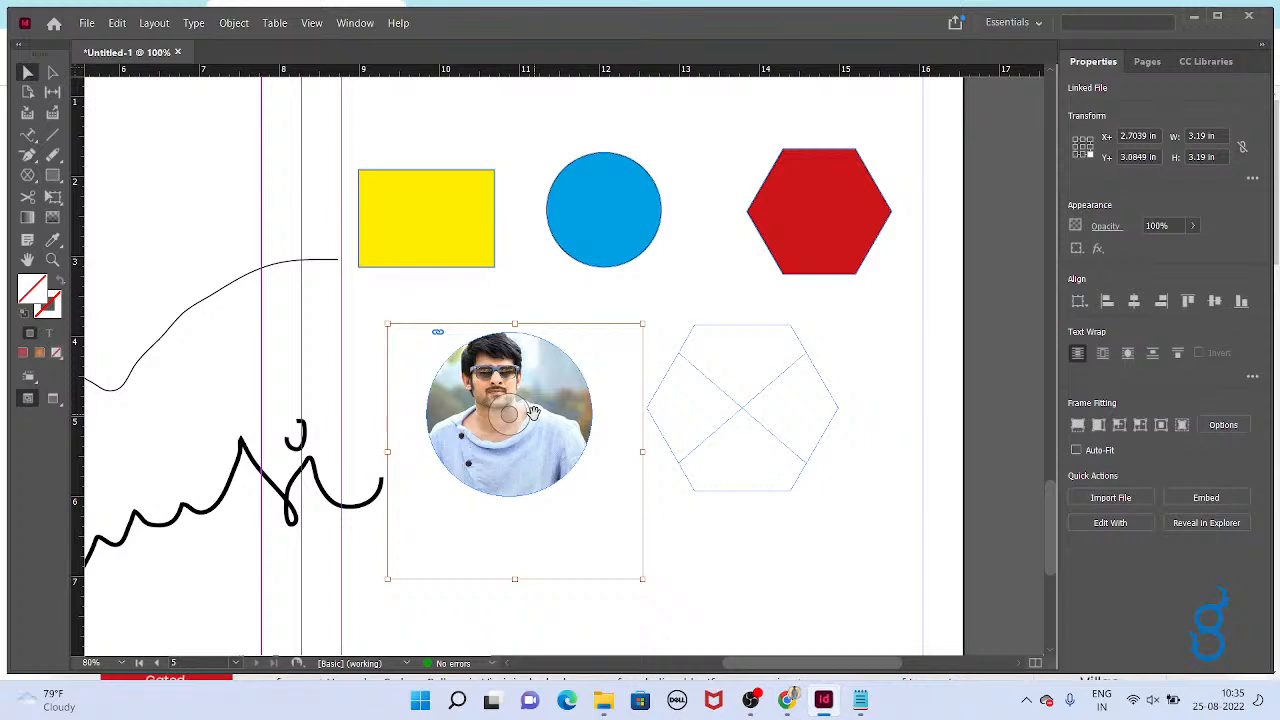
pyautogui.click(722, 571)
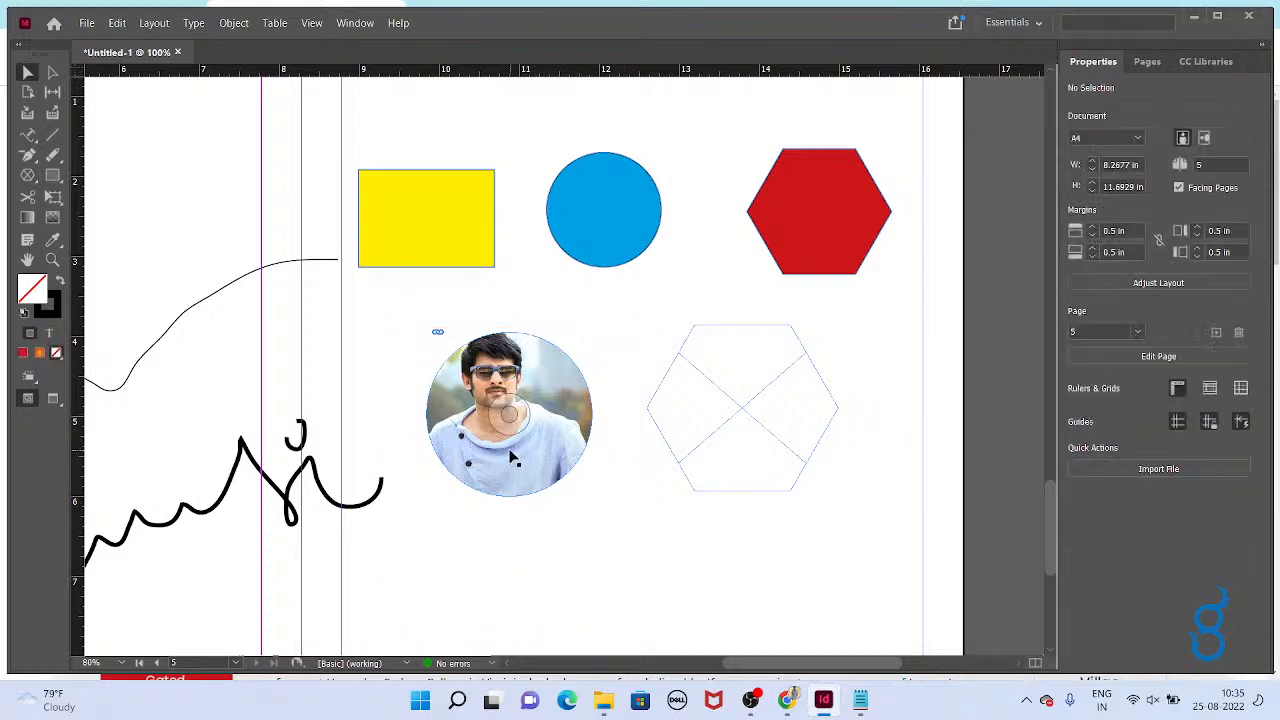
# Apply Fit Content Proportionally to the circular frame's photo, and undo it.
pyautogui.rightClick(511, 455)
pyautogui.moveTo(556, 414)
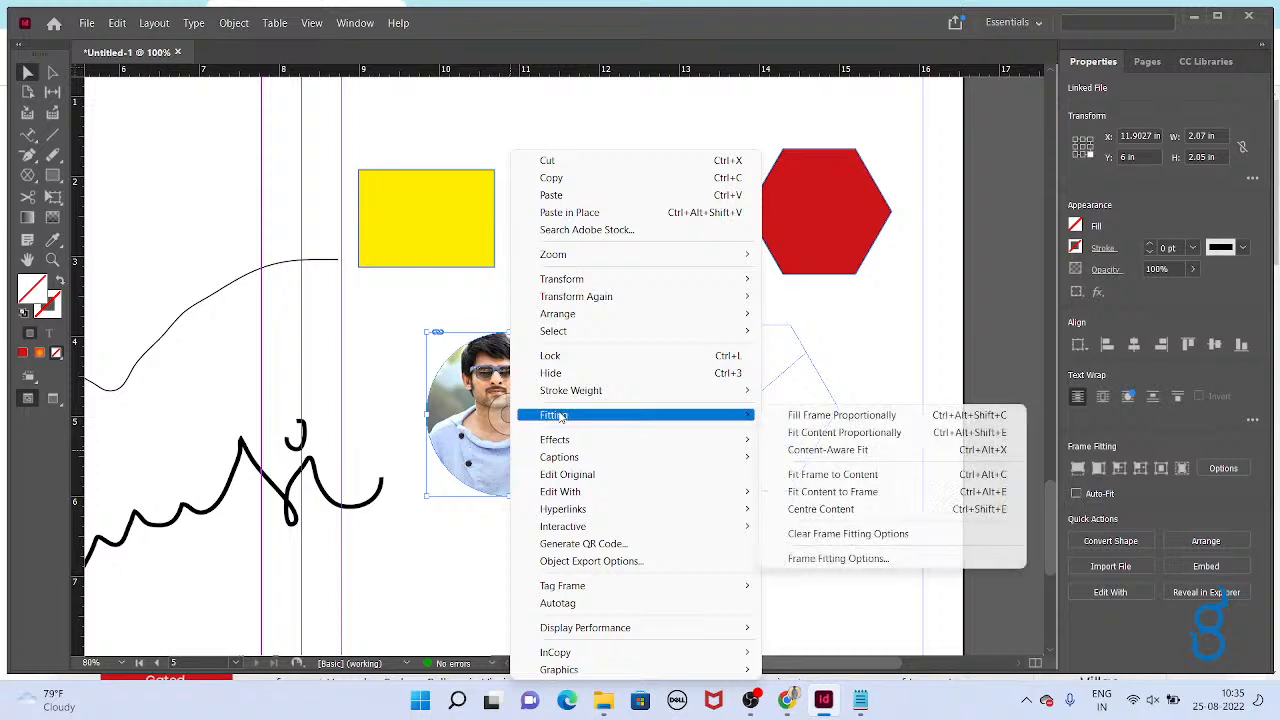
pyautogui.click(840, 432)
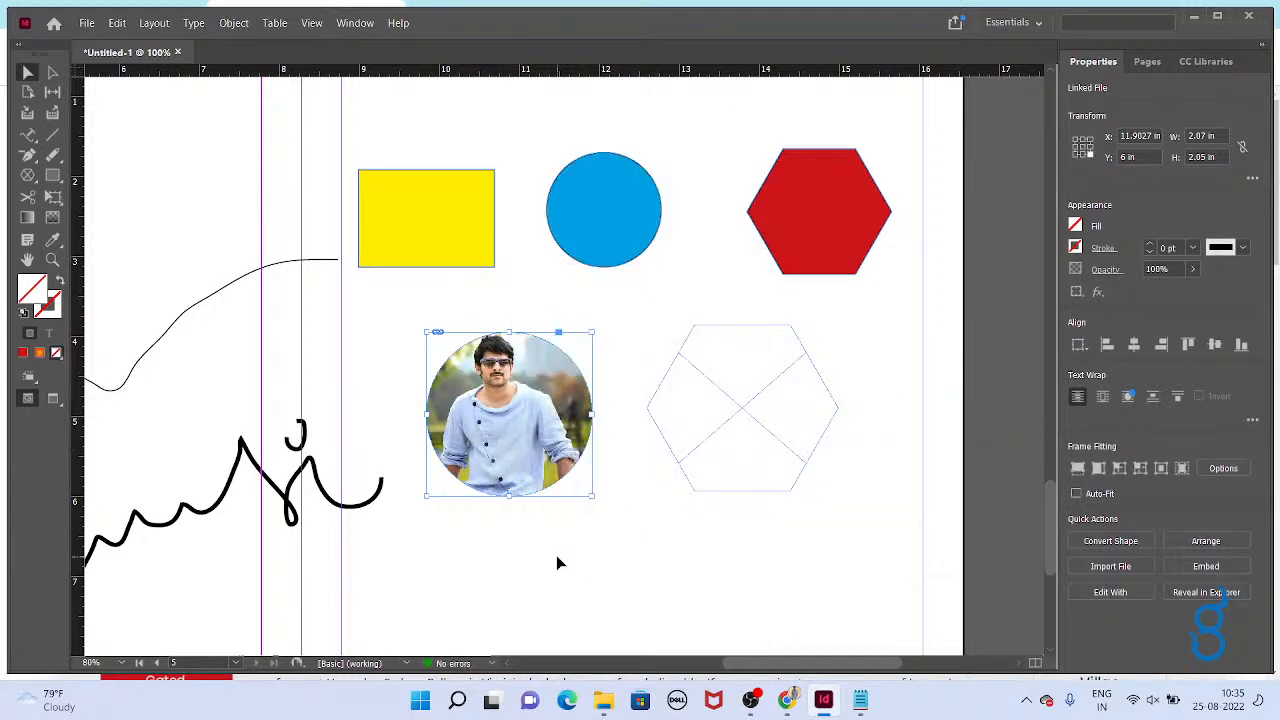
pyautogui.hotkey('ctrl', 'z')
# Undo the photo's last repositioning and scaling inside the circular frame.
pyautogui.rightClick(532, 487)
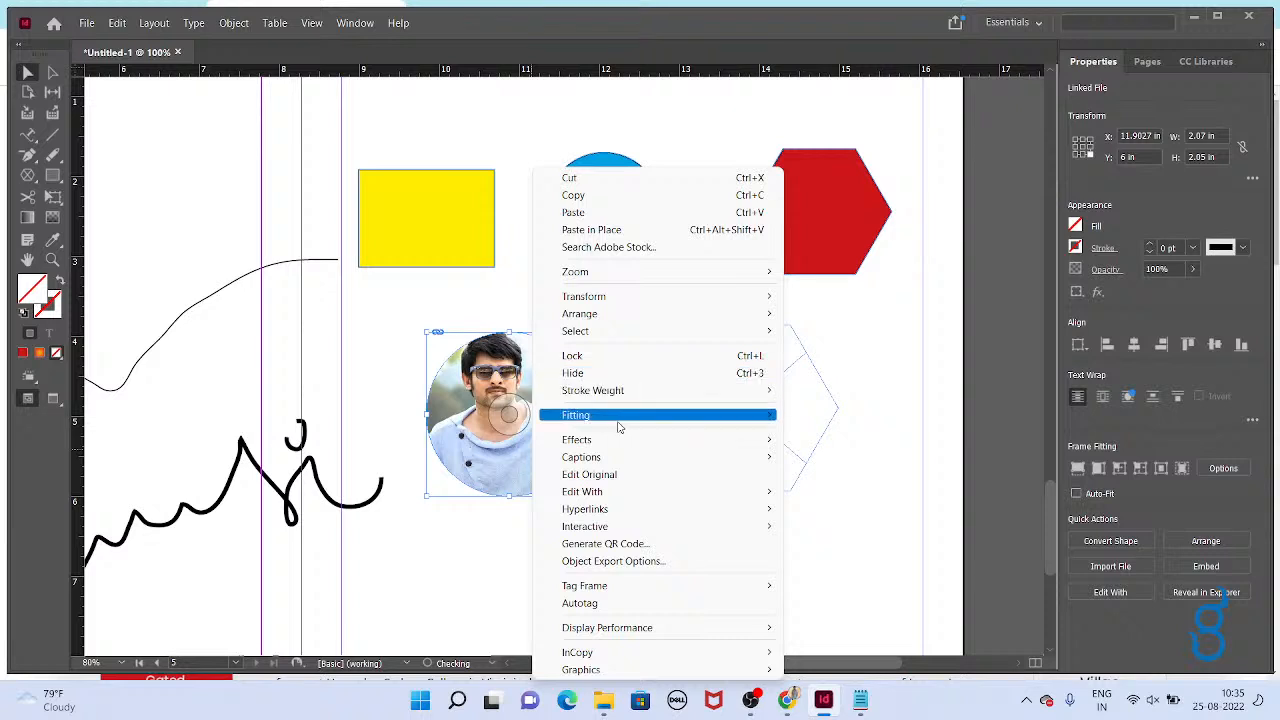
pyautogui.click(443, 571)
pyautogui.hotkey('ctrl', 'z')
pyautogui.hotkey('ctrl', 'z')
pyautogui.press('z')
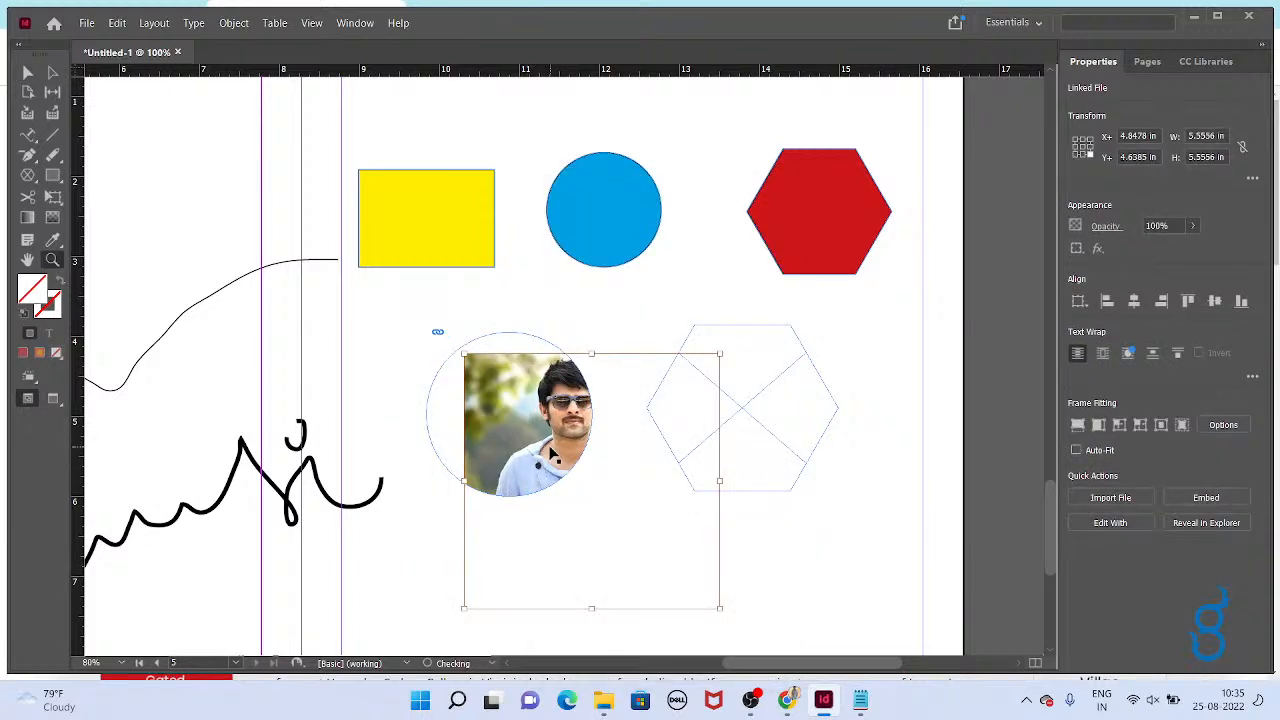
pyautogui.hotkey('ctrl', 'z')
# Apply Fill Frame Proportionally to the photo in the circular frame, and undo it.
pyautogui.rightClick(548, 430)
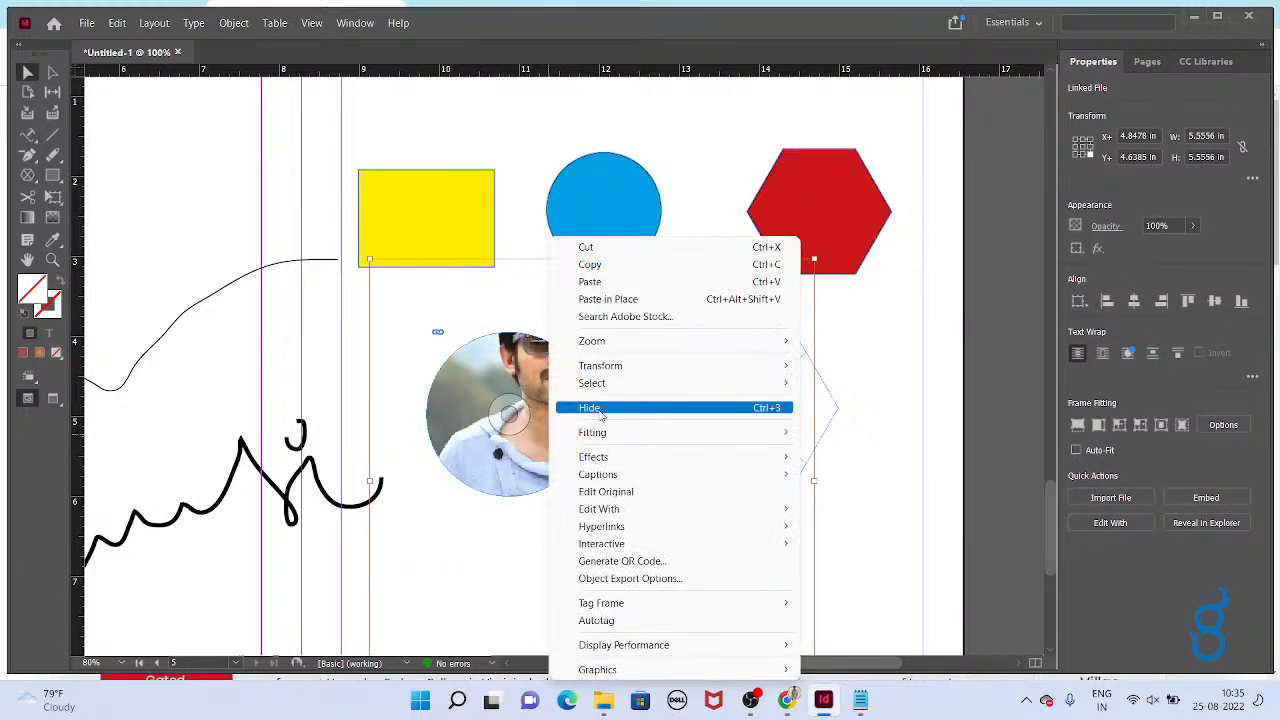
pyautogui.moveTo(600, 432)
pyautogui.click(925, 440)
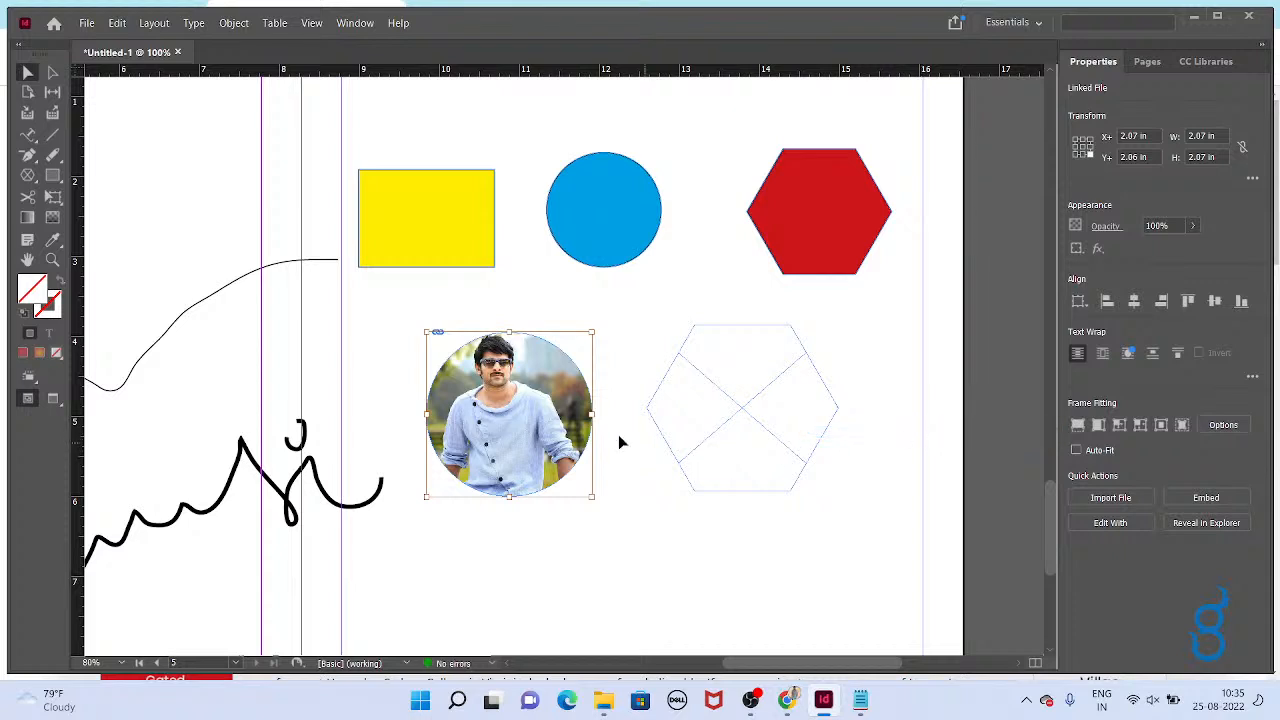
pyautogui.hotkey('ctrl', 'z')
# Try Fit Content Proportionally on the selected photo in the circular frame, and undo it.
pyautogui.rightClick(560, 440)
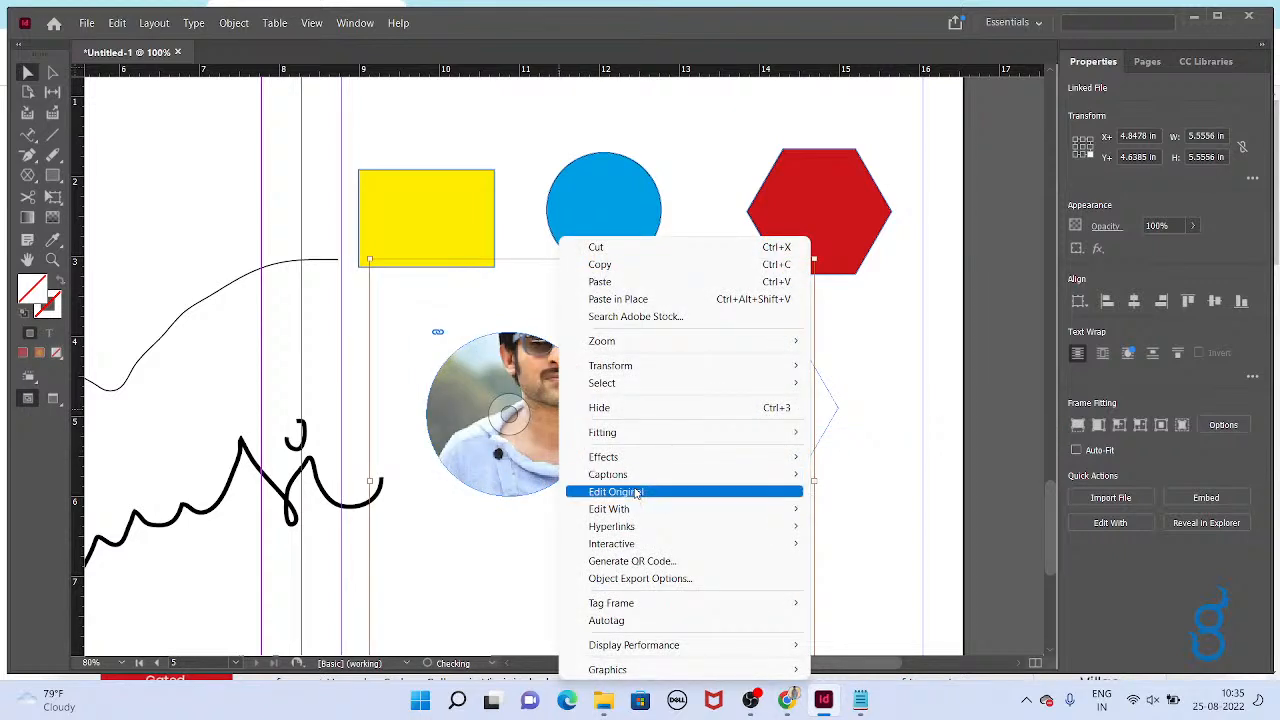
pyautogui.moveTo(690, 436)
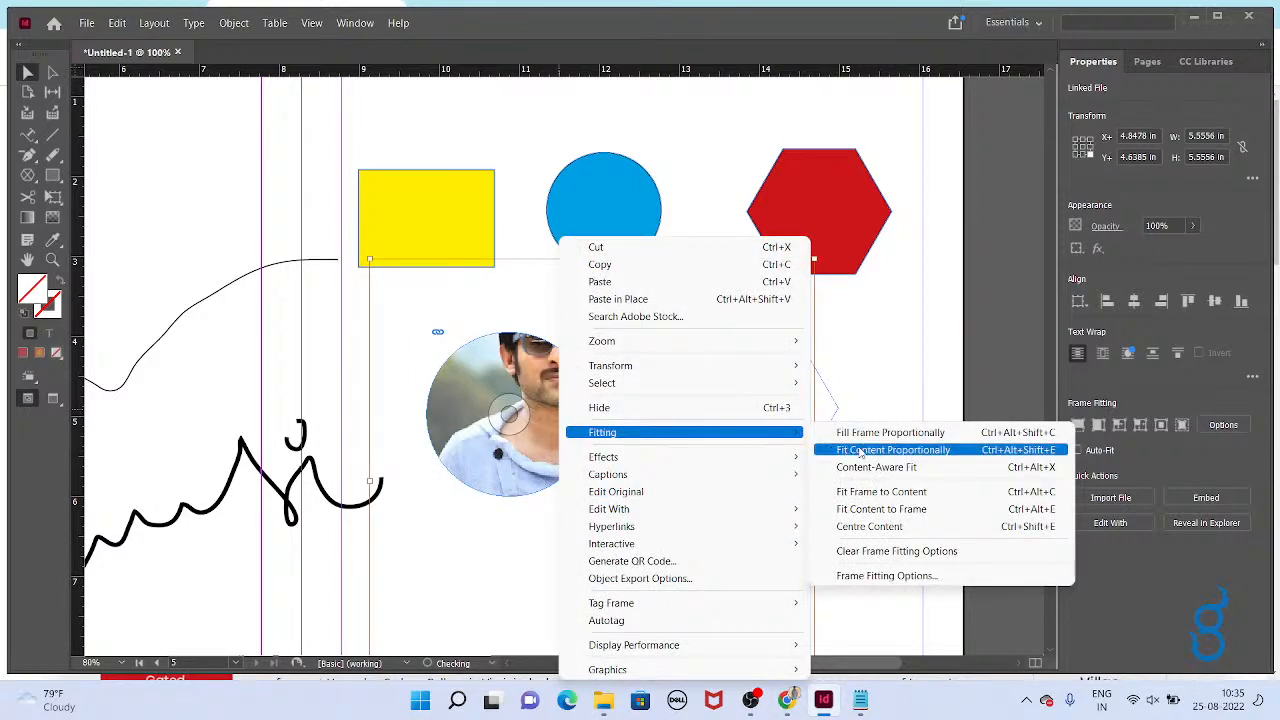
pyautogui.click(860, 450)
pyautogui.hotkey('ctrl', 'z')
# Try Content-Aware Fit on the photo in the circular frame.
pyautogui.rightClick(552, 395)
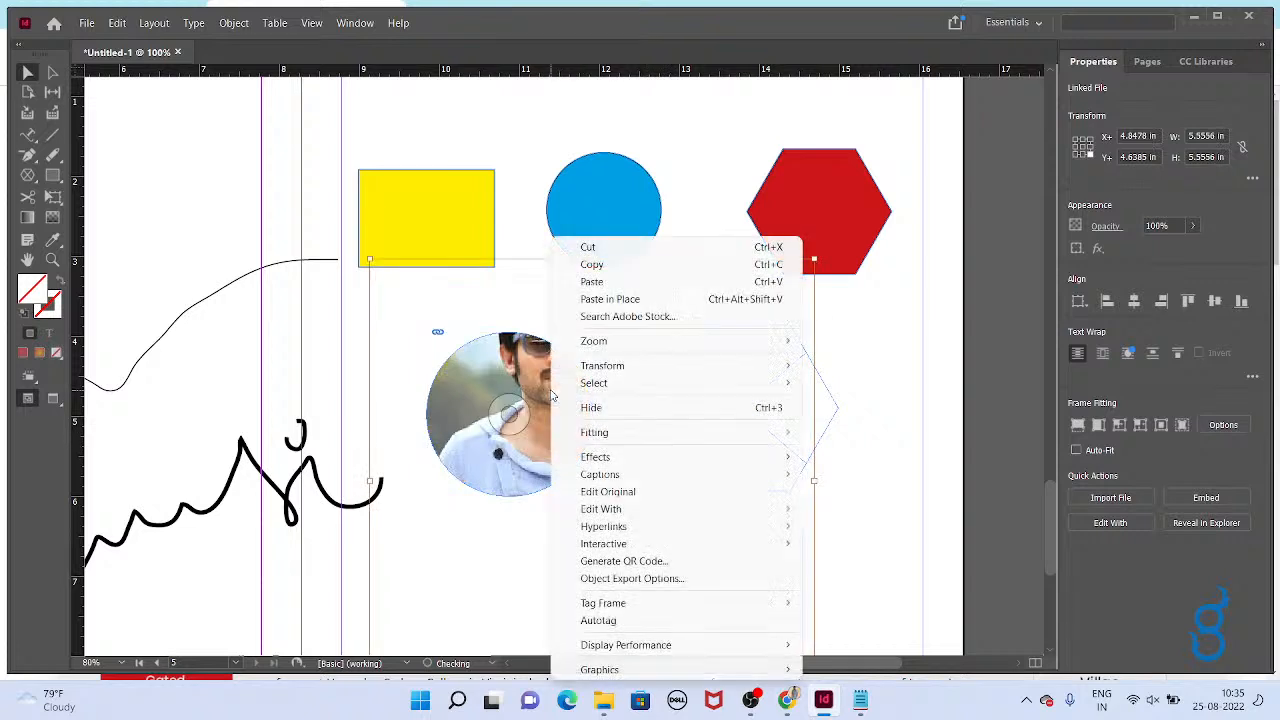
pyautogui.moveTo(600, 432)
pyautogui.click(880, 467)
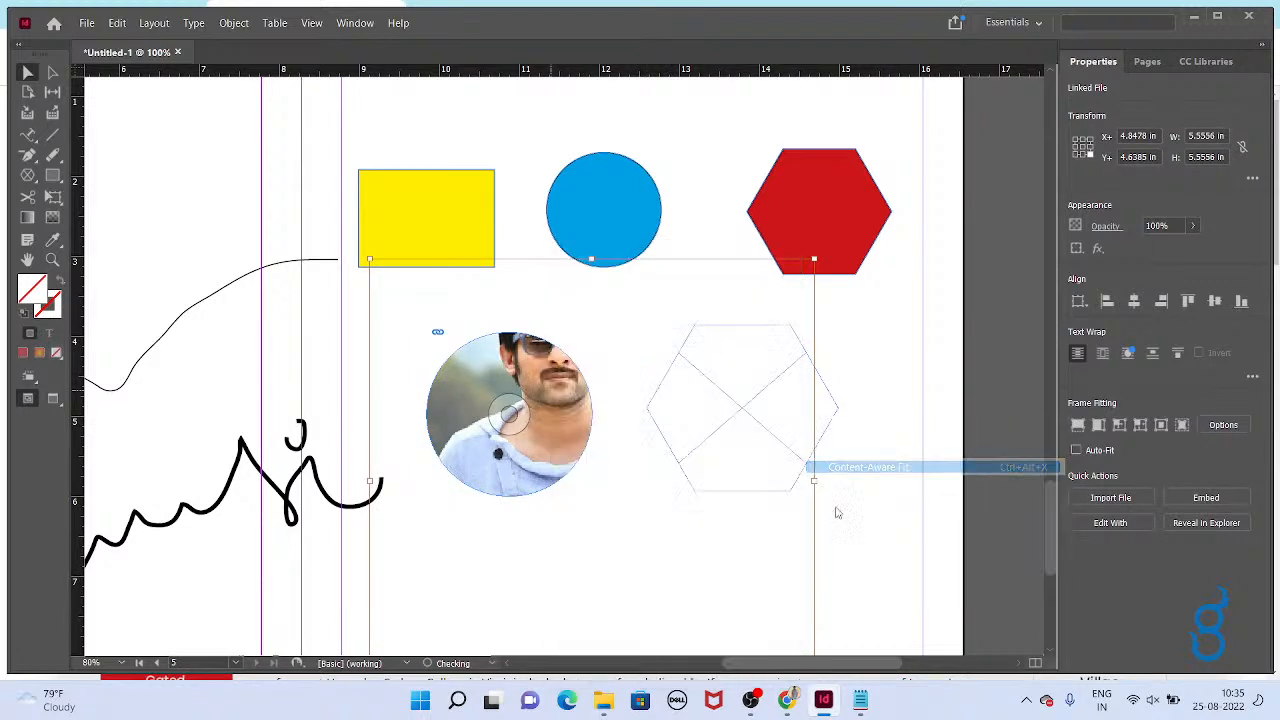
# Apply Fit Frame to Content so the circular frame takes the photo's size, and undo it.
pyautogui.rightClick(545, 400)
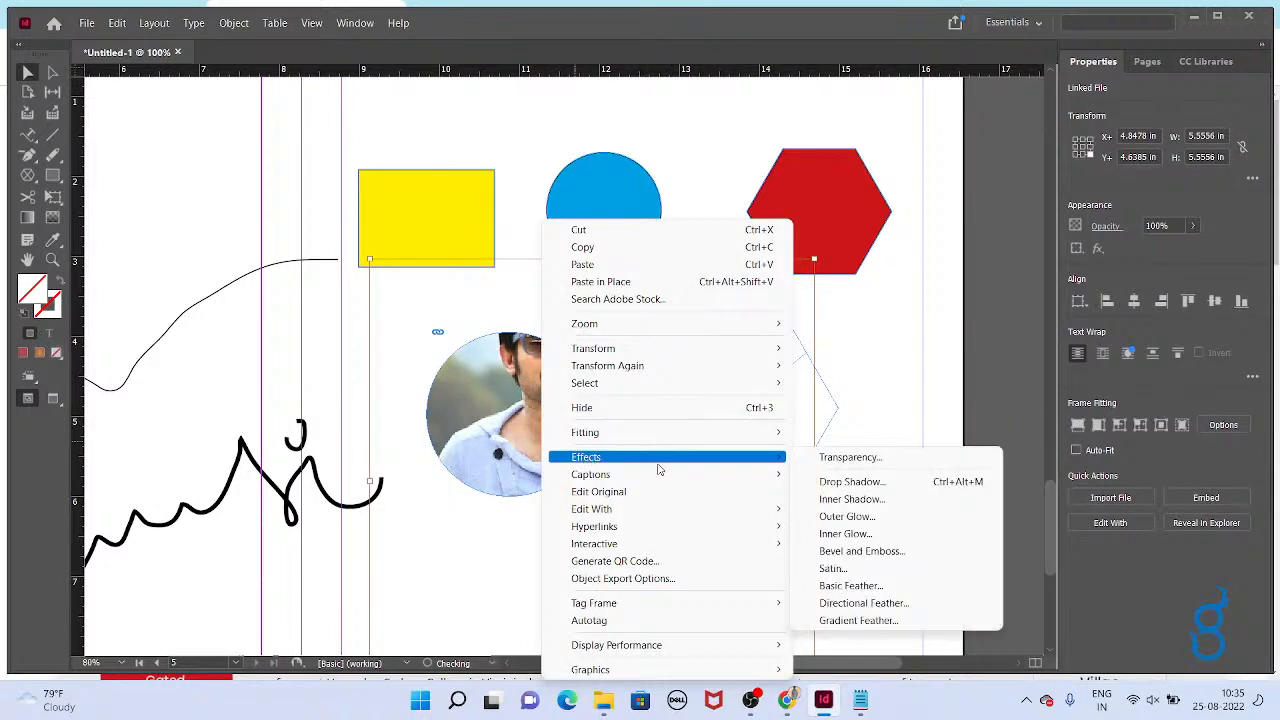
pyautogui.moveTo(780, 431)
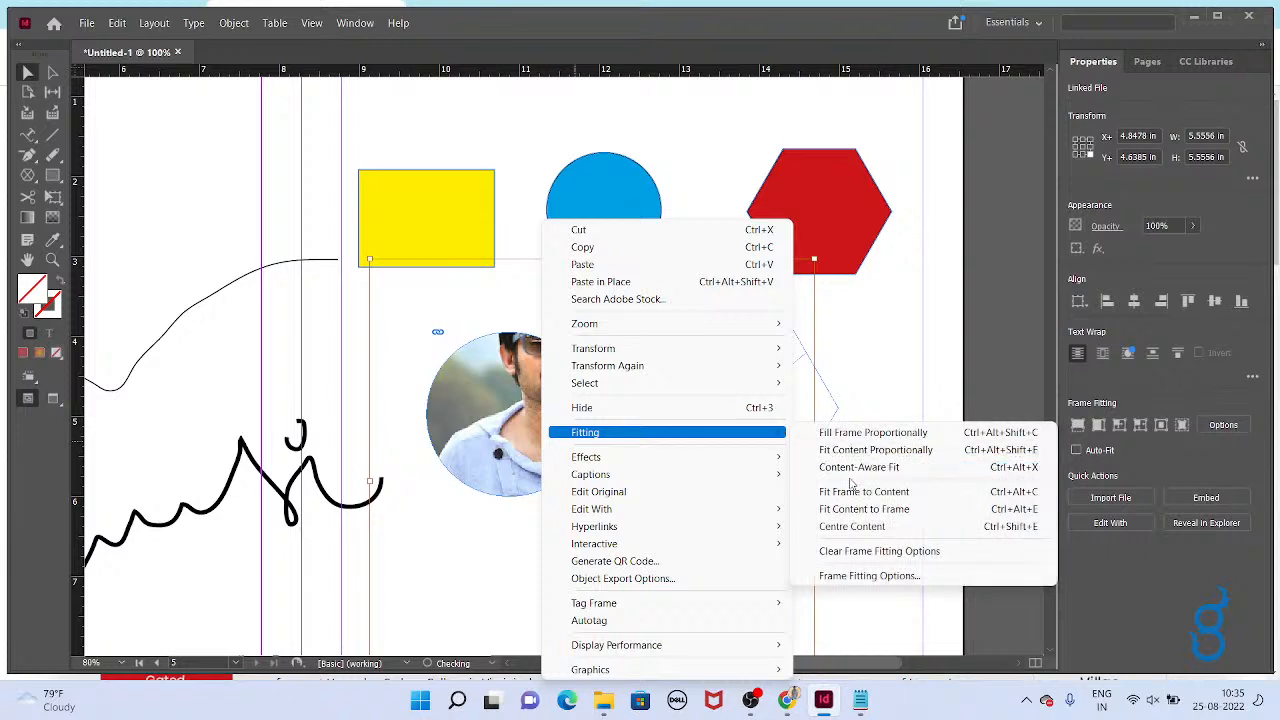
pyautogui.click(849, 487)
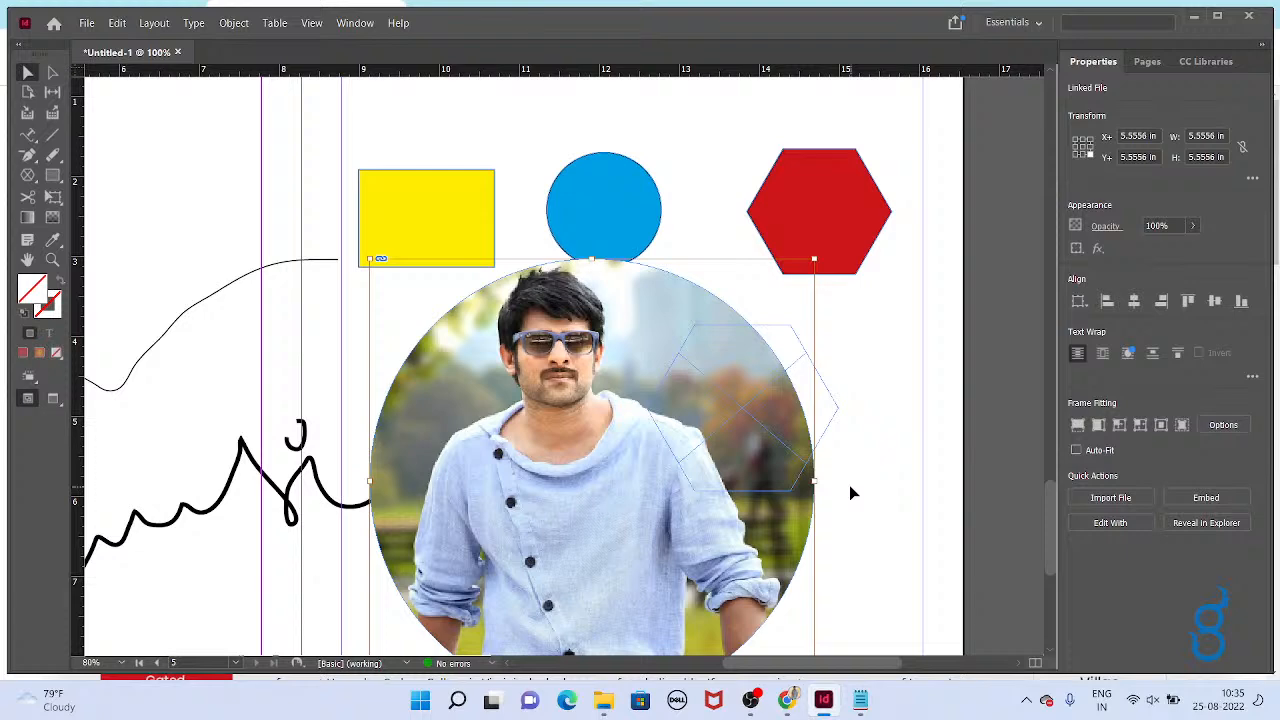
pyautogui.hotkey('ctrl', 'z')
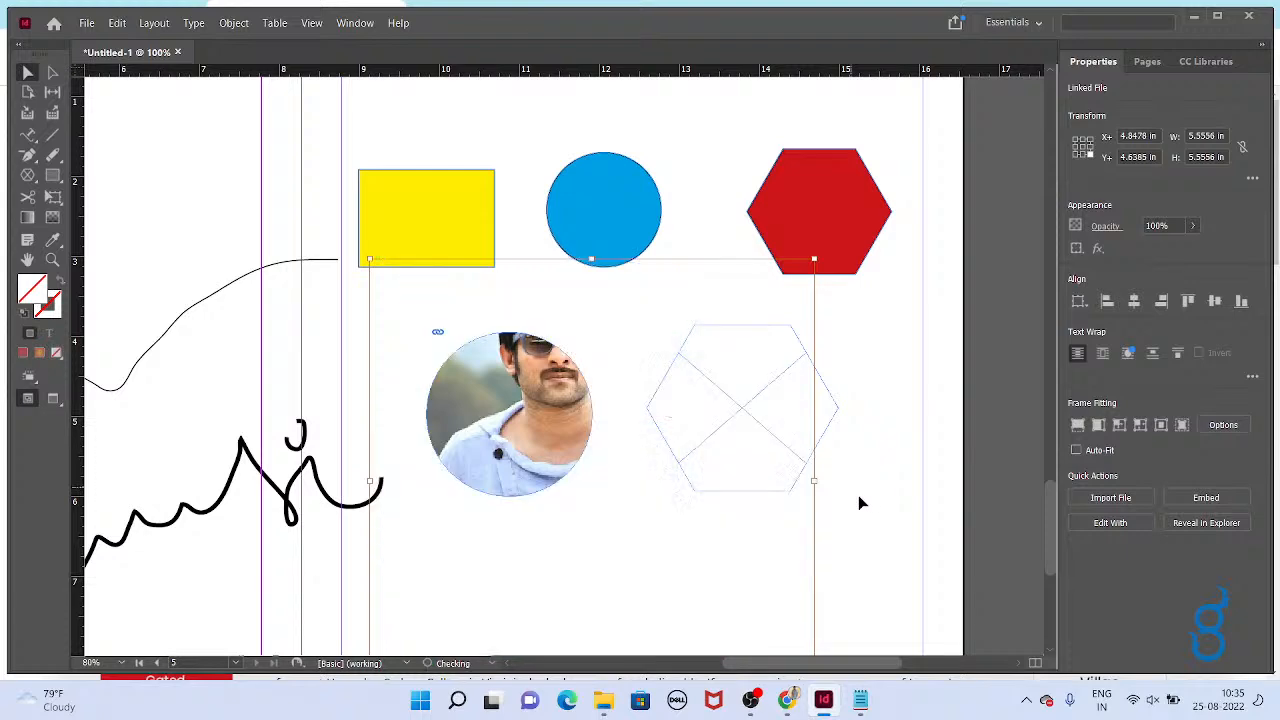
# Try Fit Content to Frame on the photo in the circular frame, and undo it.
pyautogui.rightClick(574, 415)
pyautogui.moveTo(657, 438)
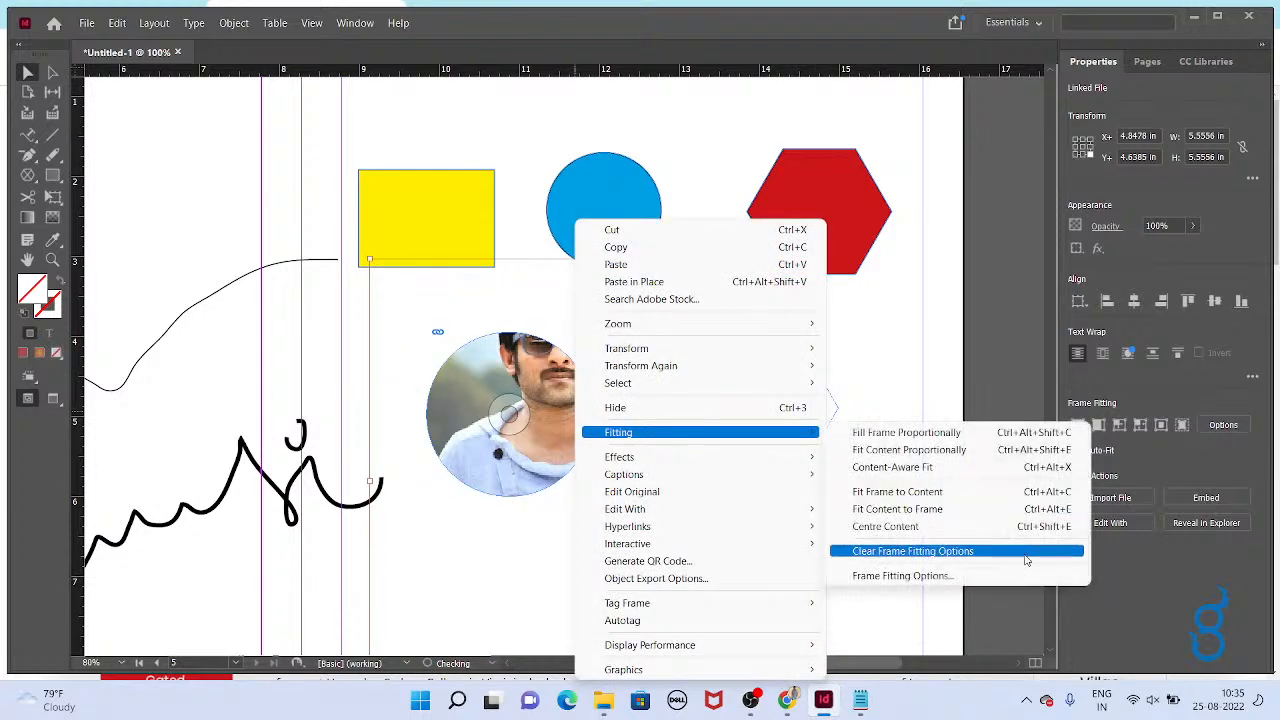
pyautogui.click(994, 510)
pyautogui.hotkey('ctrl', 'z')
# Apply Centre Content to the photo in the circular frame, followed by Fill Frame Proportionally.
pyautogui.rightClick(541, 413)
pyautogui.moveTo(666, 438)
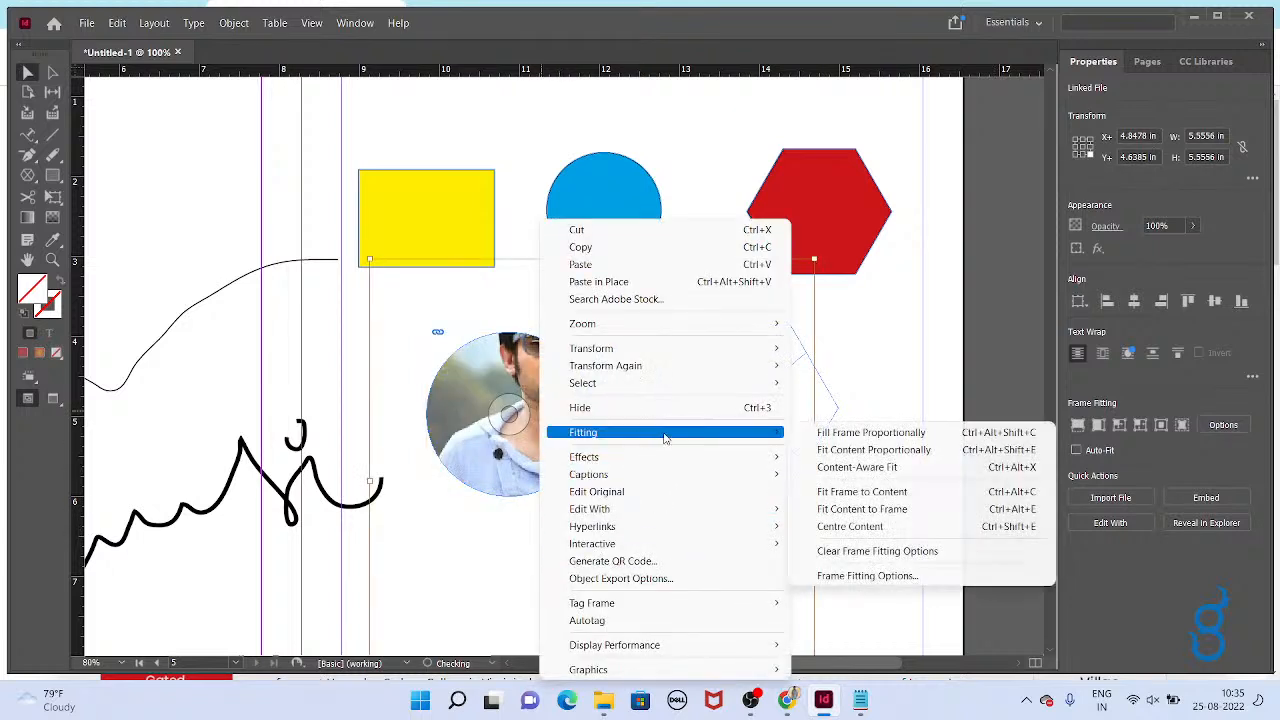
pyautogui.click(929, 527)
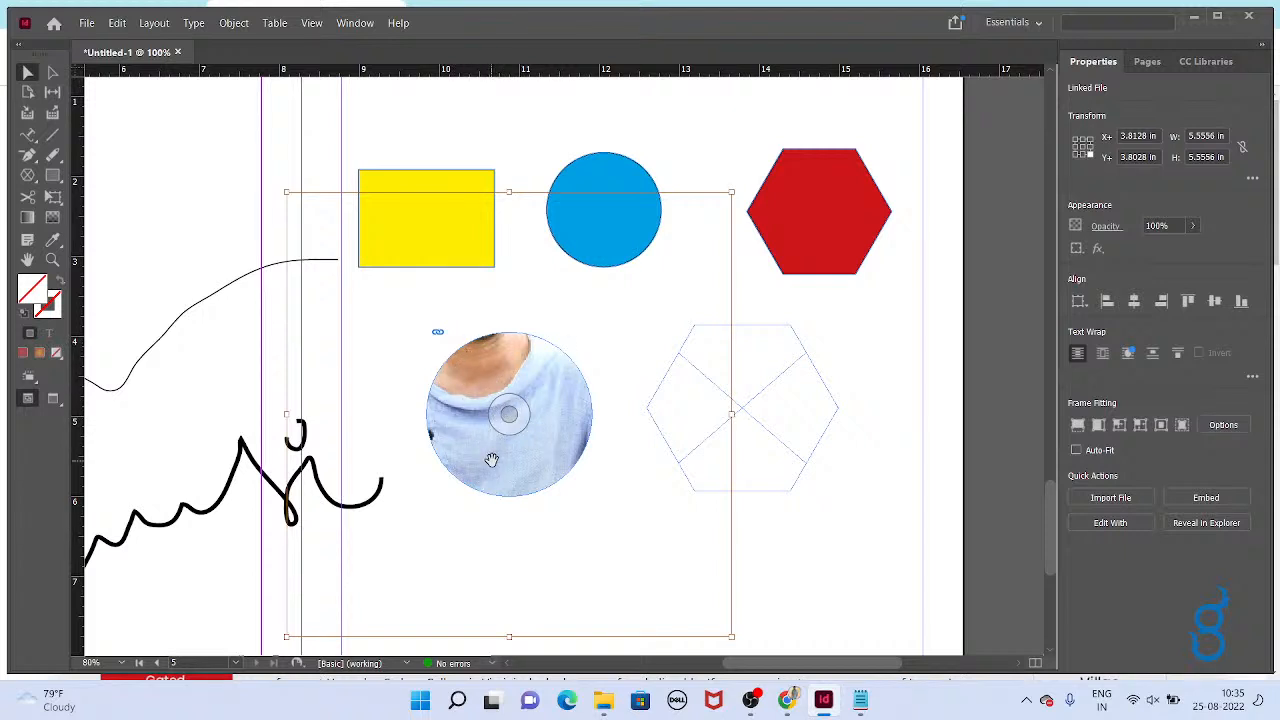
pyautogui.rightClick(526, 400)
pyautogui.moveTo(608, 434)
pyautogui.click(859, 432)
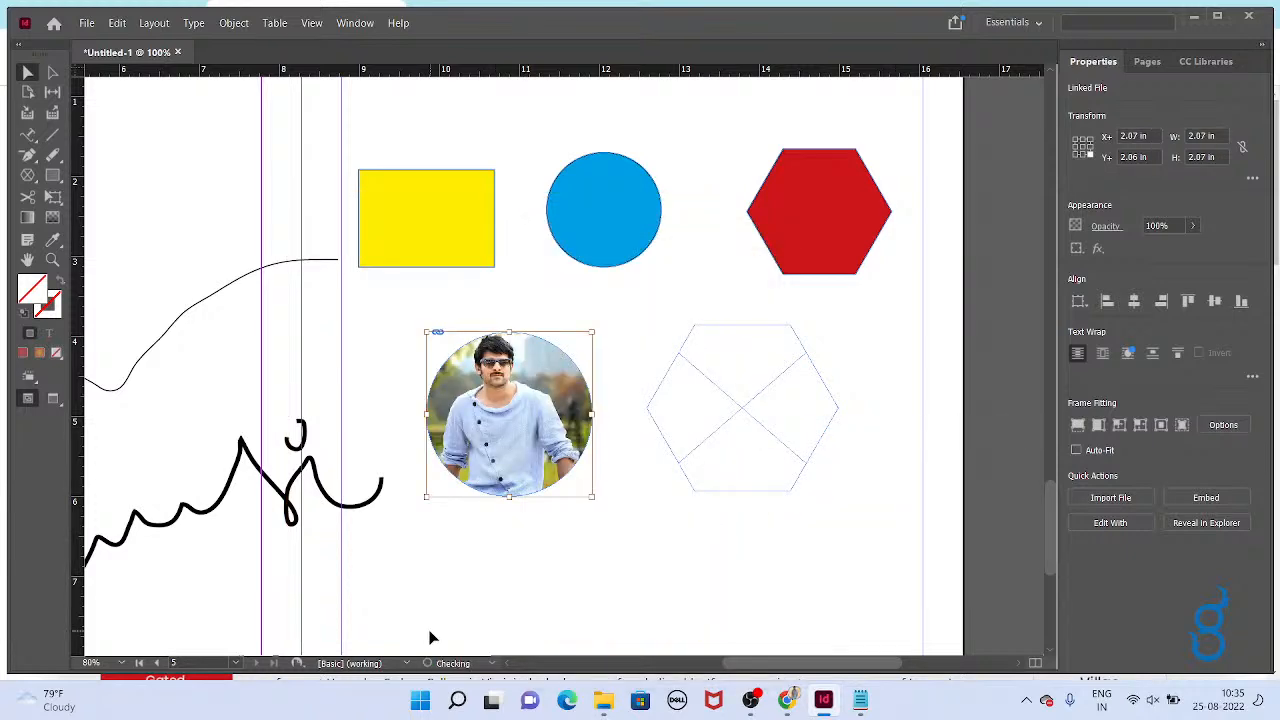
# Switch to the Notepad shortcut list and highlight the "ctr+ D = Place = import the images" line.
pyautogui.hotkey('alt', 'Tab')
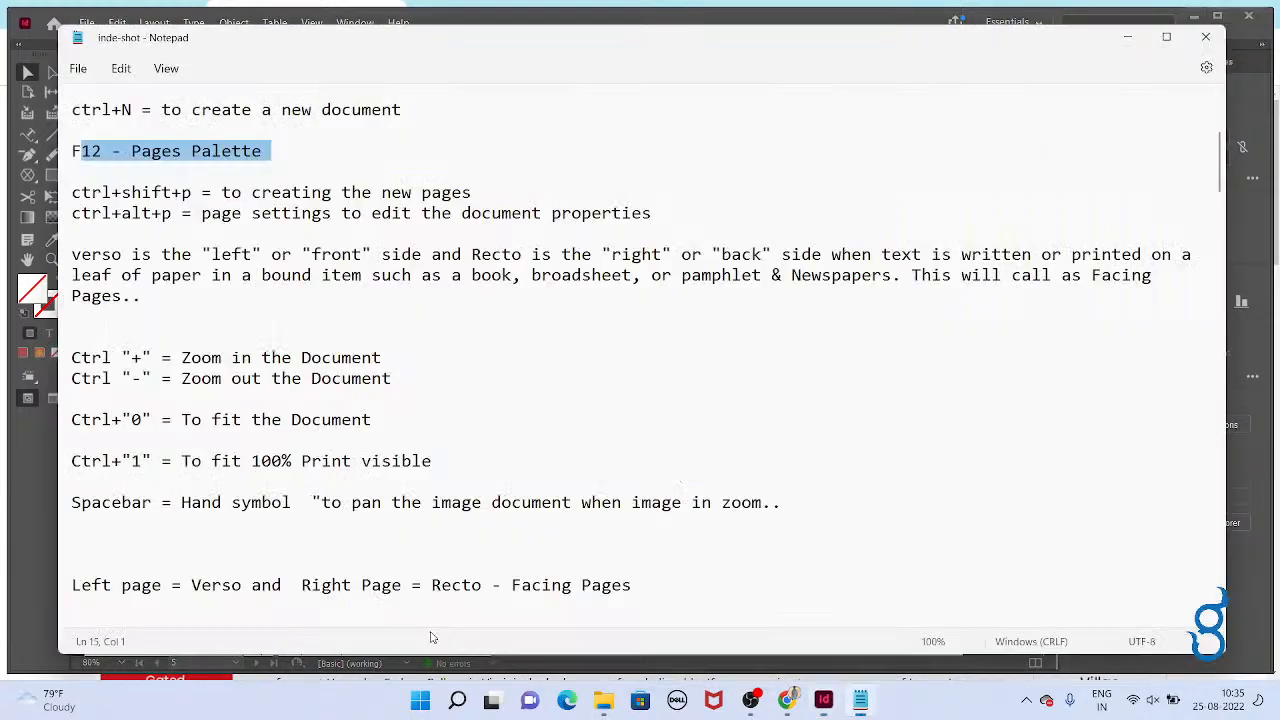
pyautogui.scroll(-4, 406, 463)
pyautogui.scroll(-13, 391, 456)
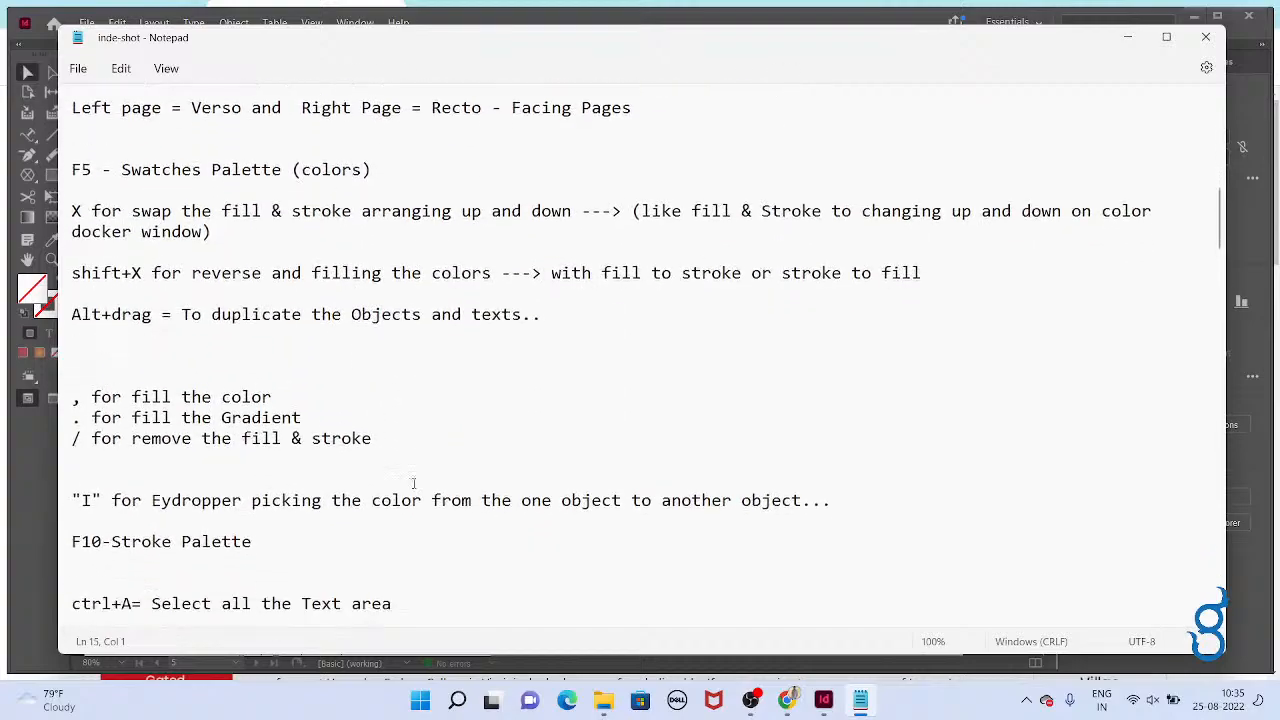
pyautogui.scroll(-14, 391, 456)
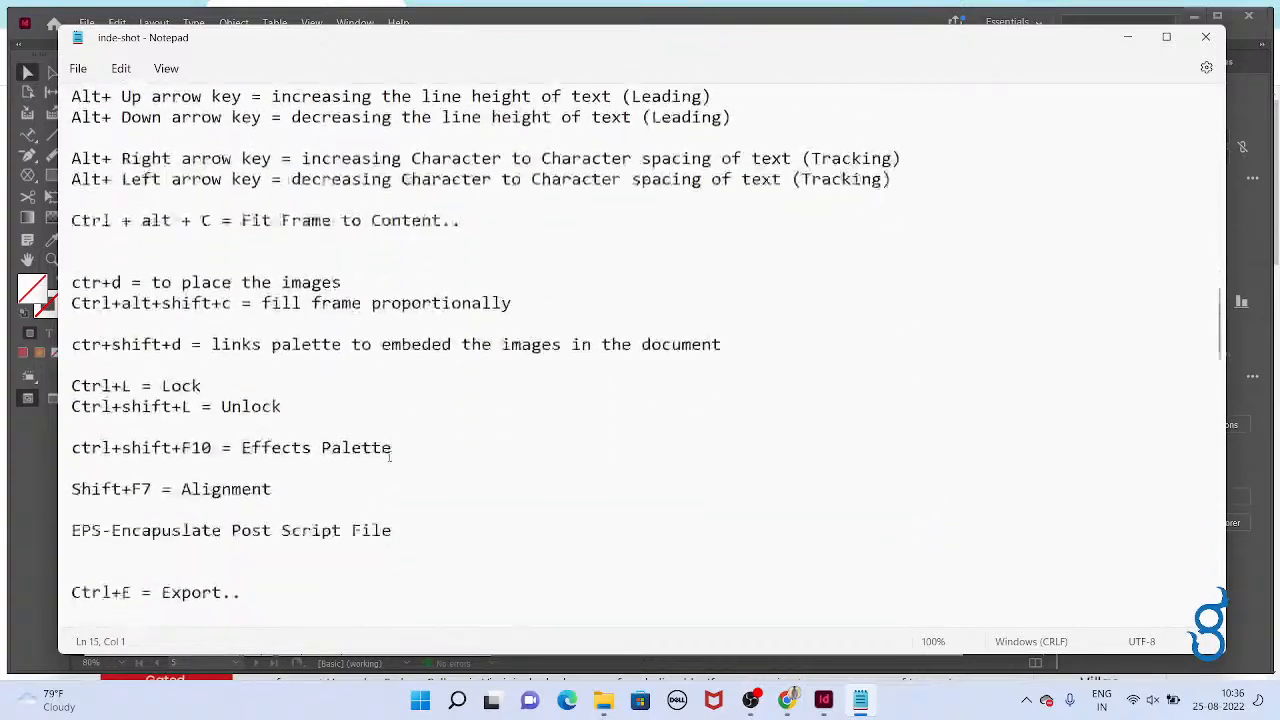
pyautogui.scroll(-4, 488, 481)
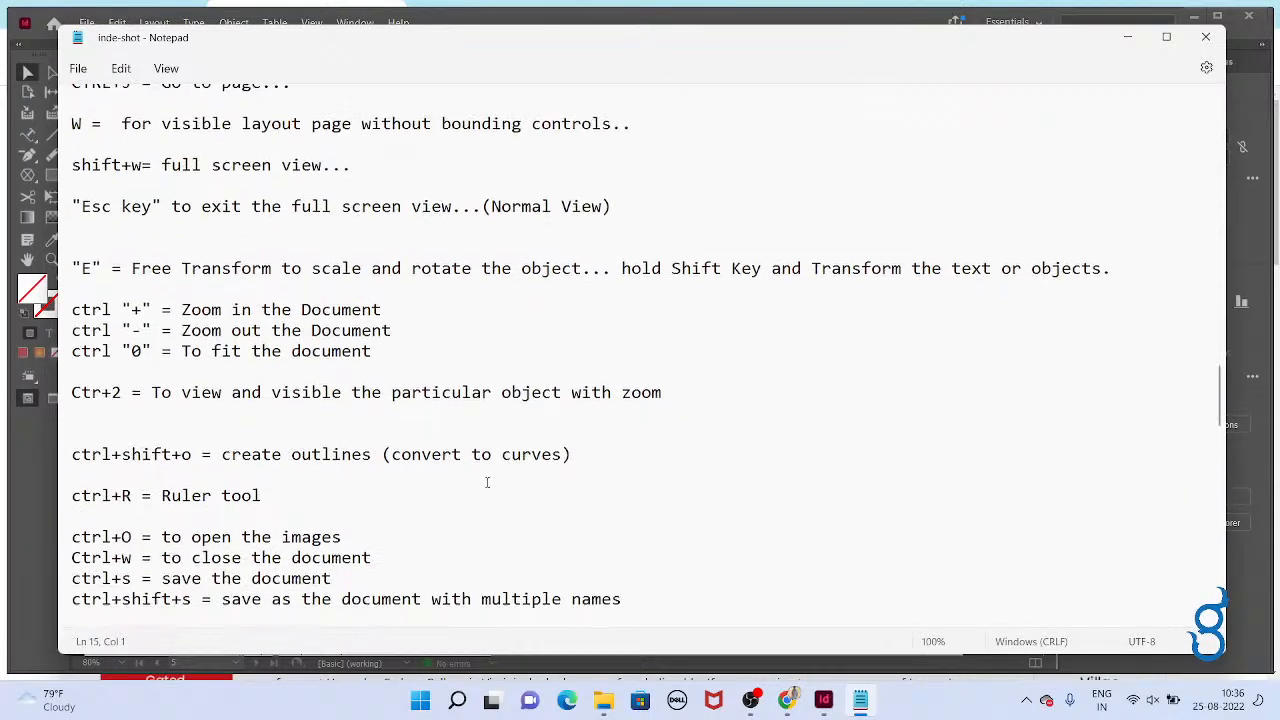
pyautogui.scroll(4, 487, 483)
pyautogui.scroll(-9, 487, 482)
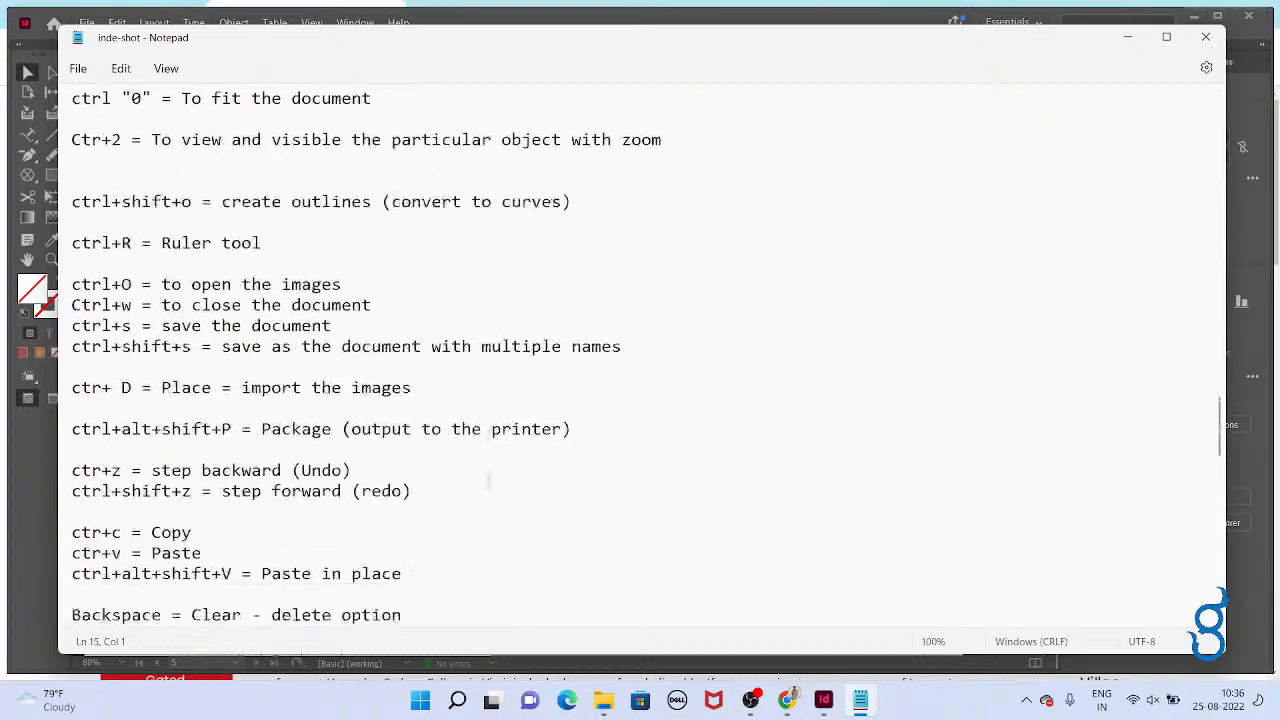
pyautogui.scroll(3, 488, 481)
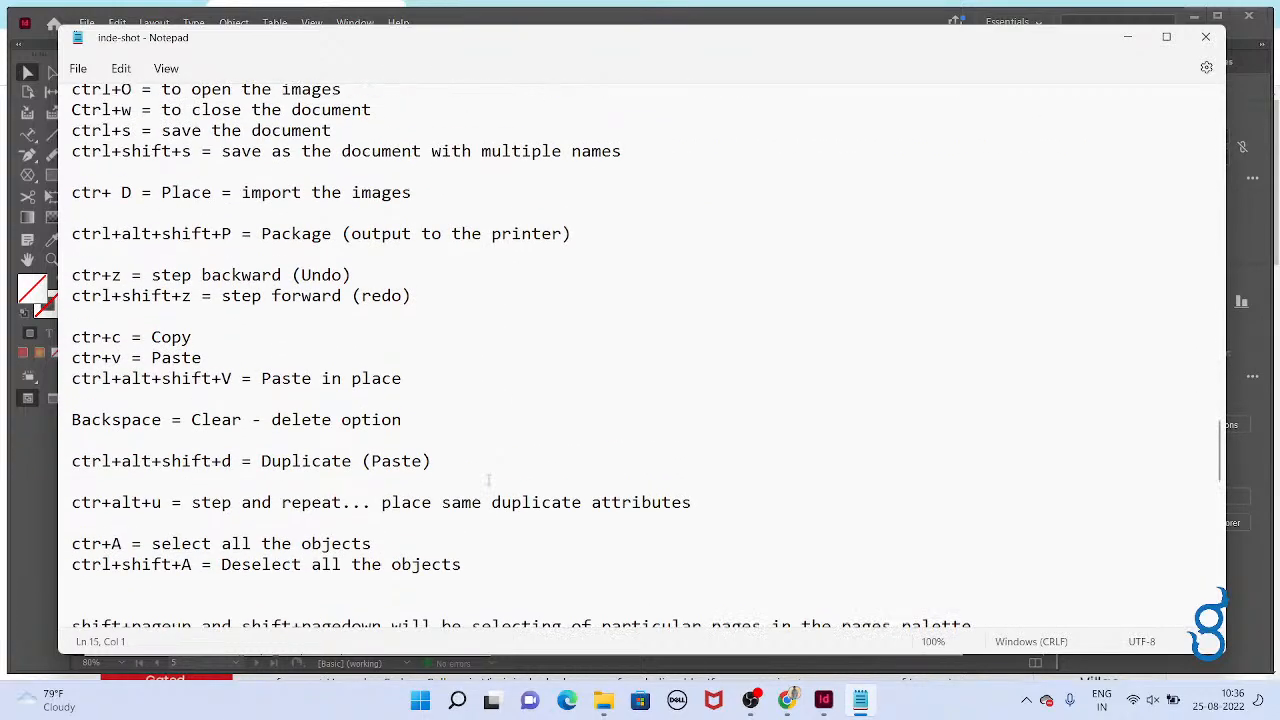
pyautogui.moveTo(462, 316); pyautogui.dragTo(72, 316)
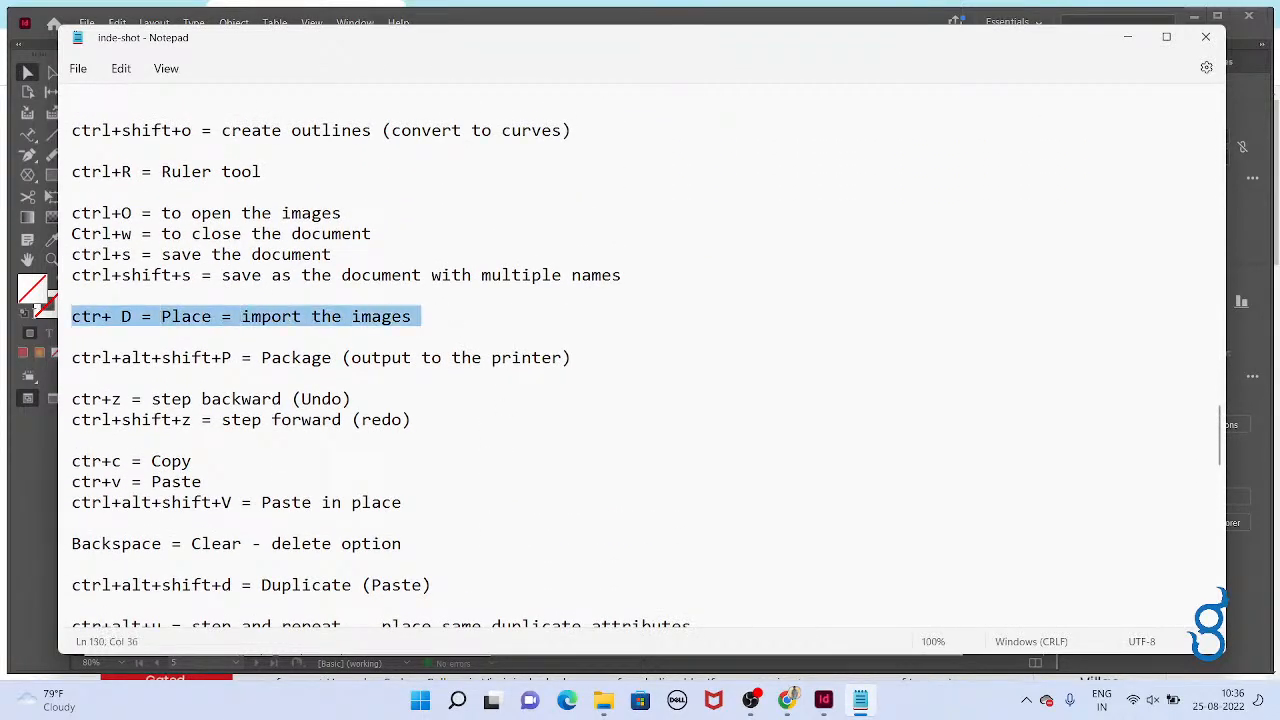
# Add the note "ctrl+alt+shift+c= Fill Frame Proportionally" below the line about placing images.
pyautogui.click(503, 330)
pyautogui.press('Return')
pyautogui.press('Return')
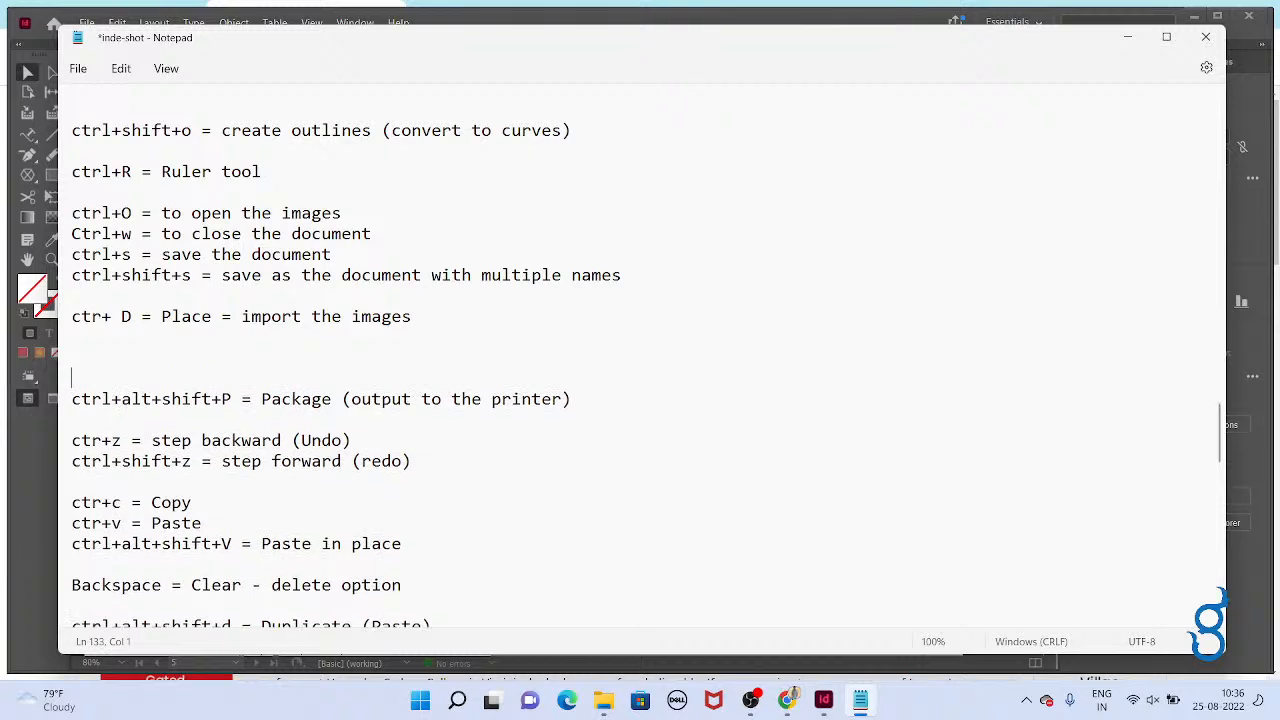
pyautogui.click(256, 334)
pyautogui.write('c')
pyautogui.press('BackSpace')
pyautogui.press('Return')
pyautogui.write('c')
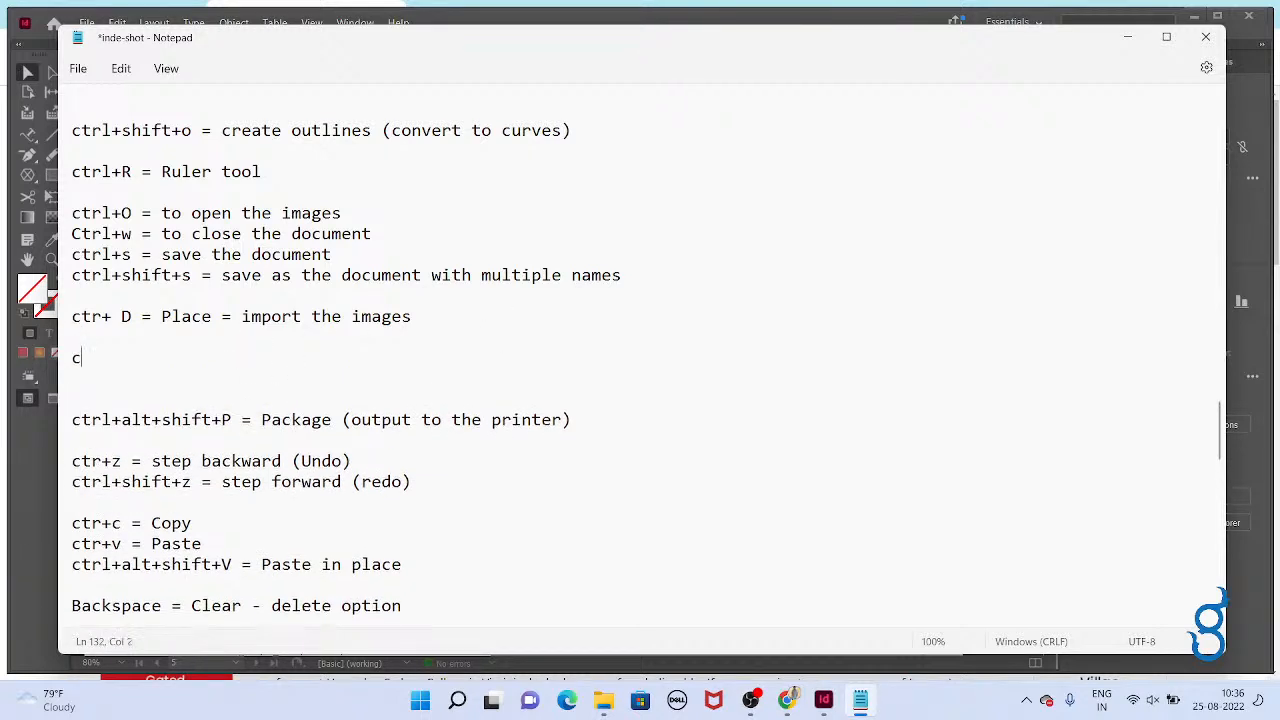
pyautogui.write('trl+alt+shift+c= F')
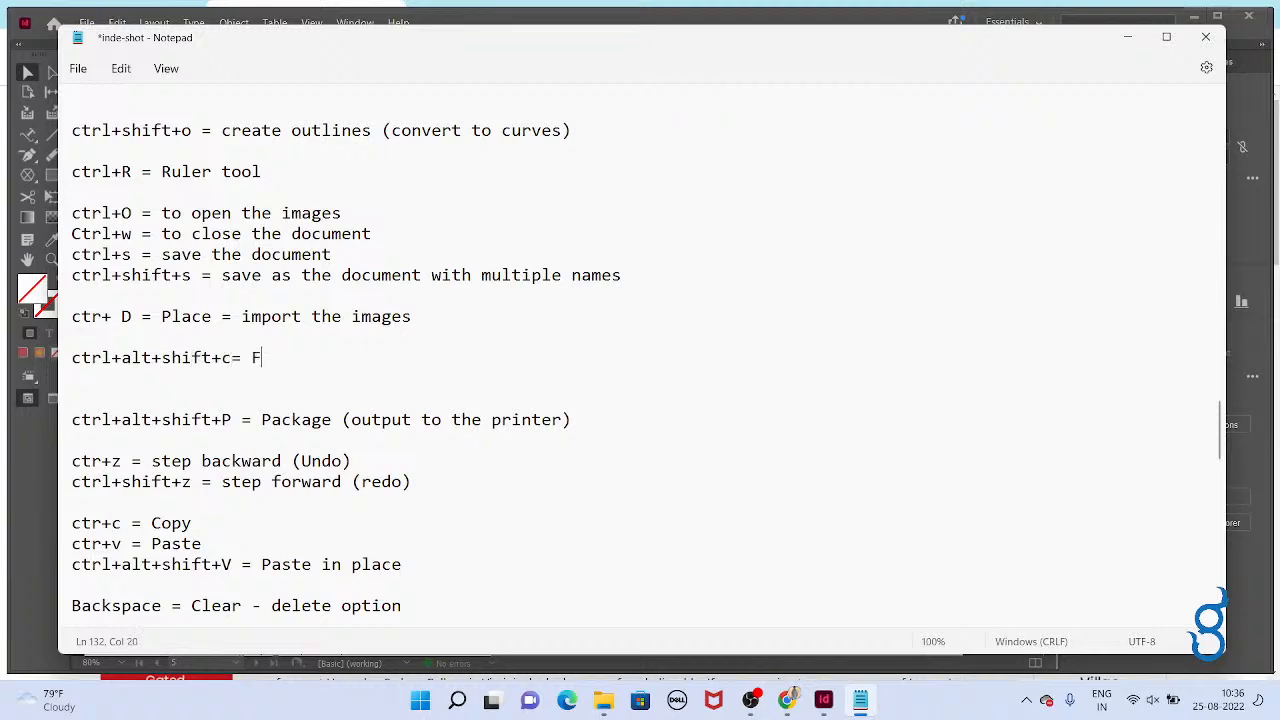
pyautogui.write('ill Frame Proportionally')
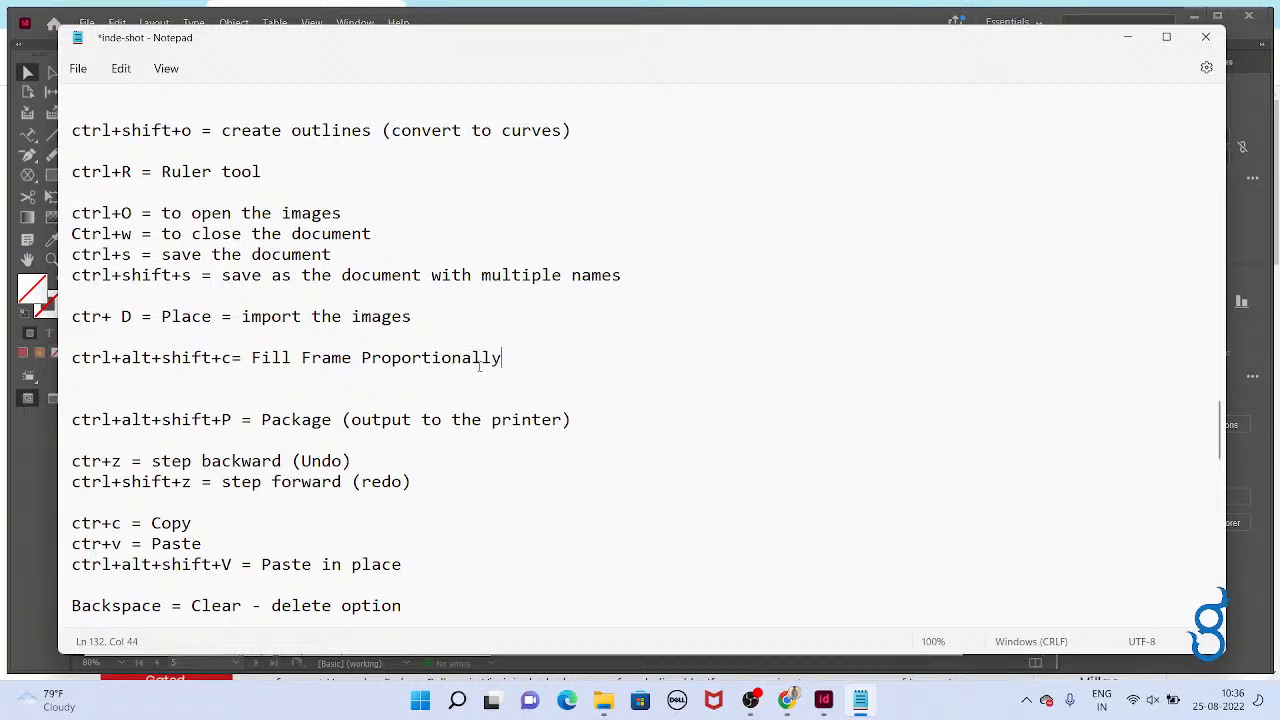
# Extend the Fill Frame Proportionally note with "= image will fit automatically to the content area//".
pyautogui.write('  = image will fit a')
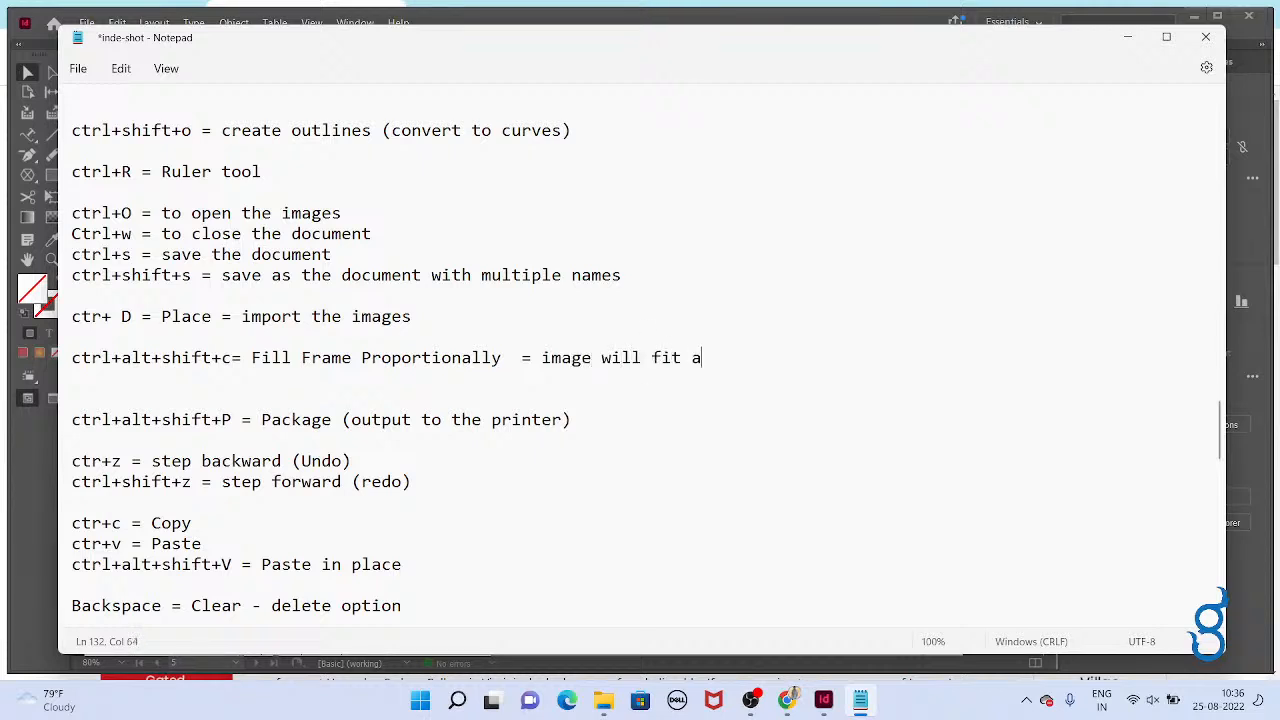
pyautogui.write('utomatically to the conte n')
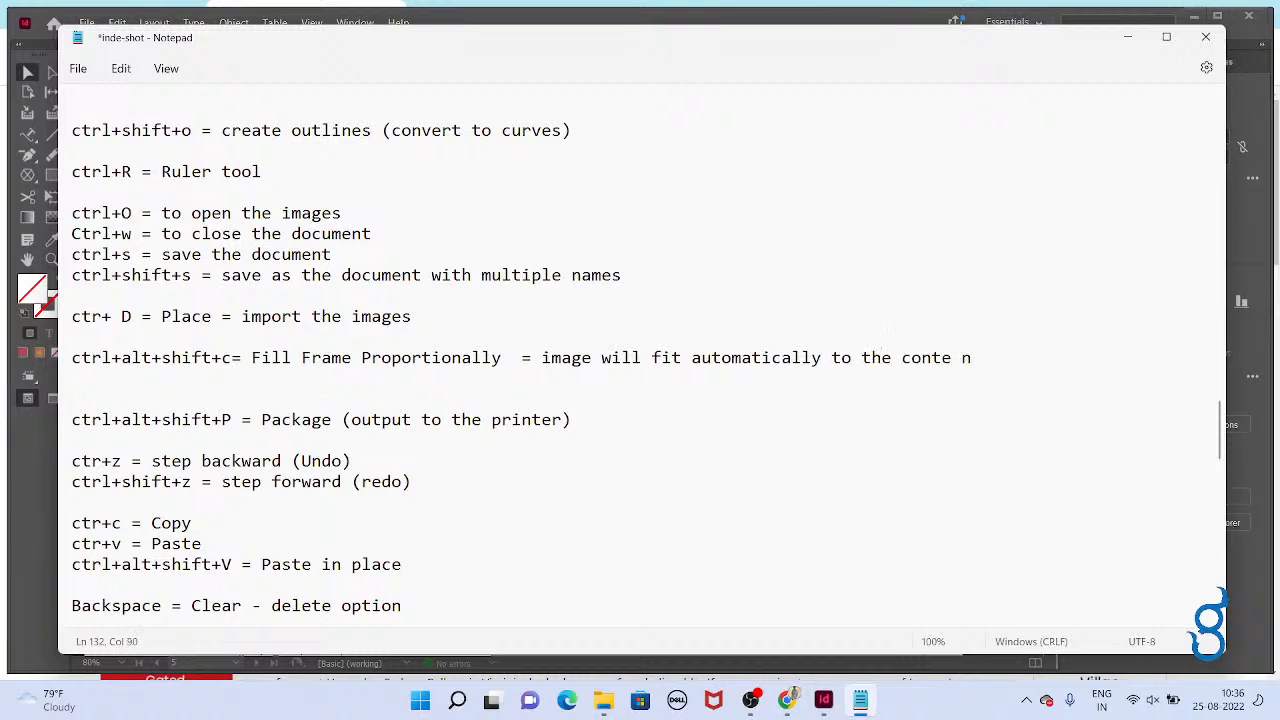
pyautogui.press('BackSpace')
pyautogui.write('nt area//')
# Highlight the Place and Fill Frame Proportionally notes, and close the notes file with its changes saved.
pyautogui.moveTo(70, 316); pyautogui.dragTo(1043, 370)
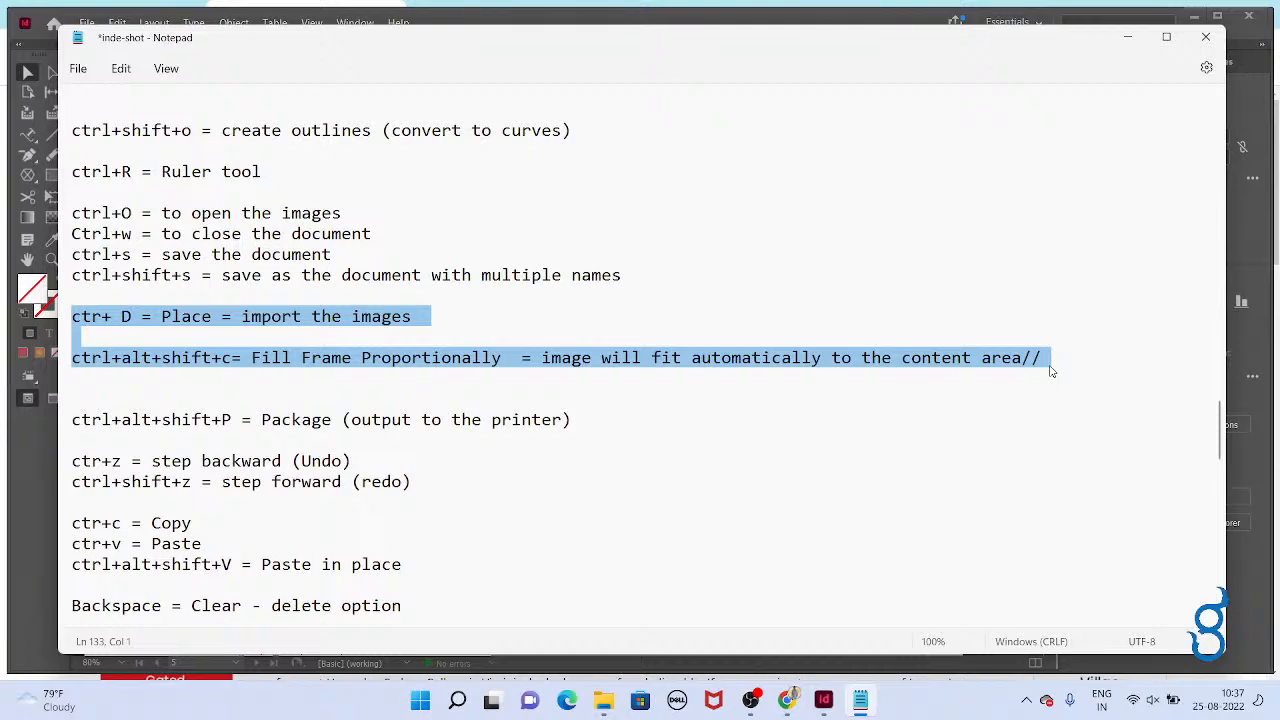
pyautogui.scroll(1, 1037, 383)
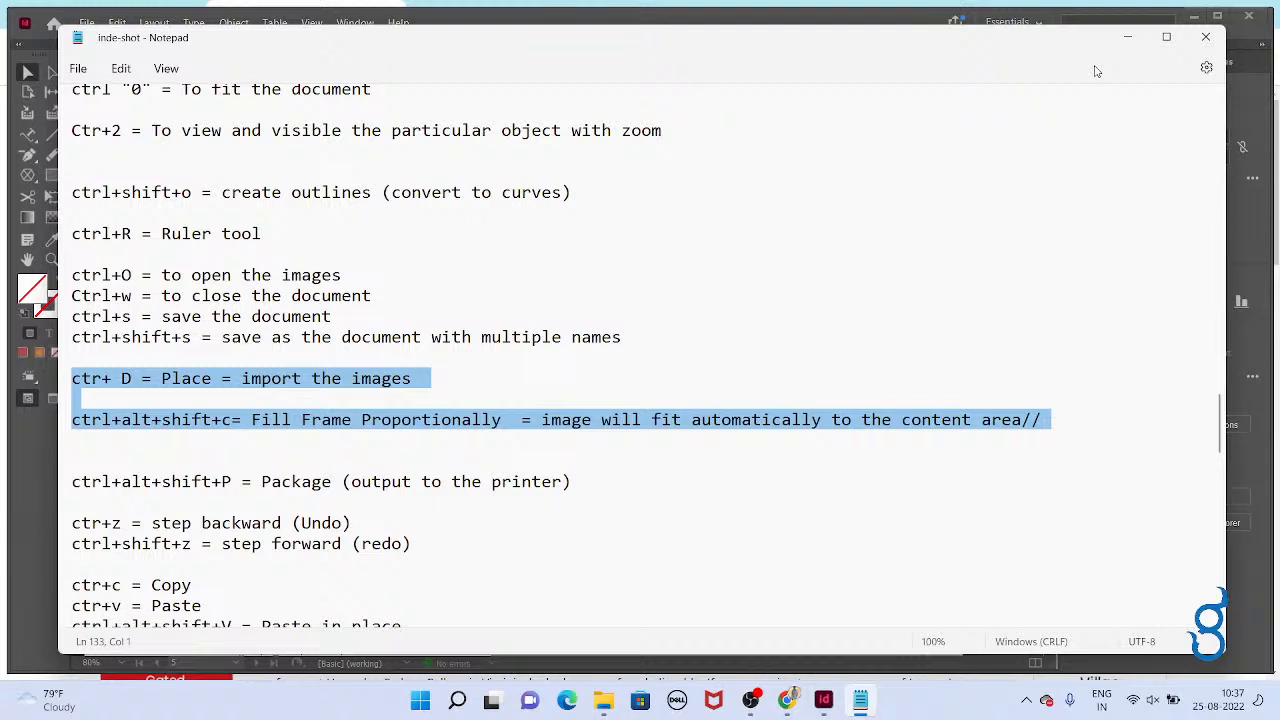
pyautogui.click(1186, 44)
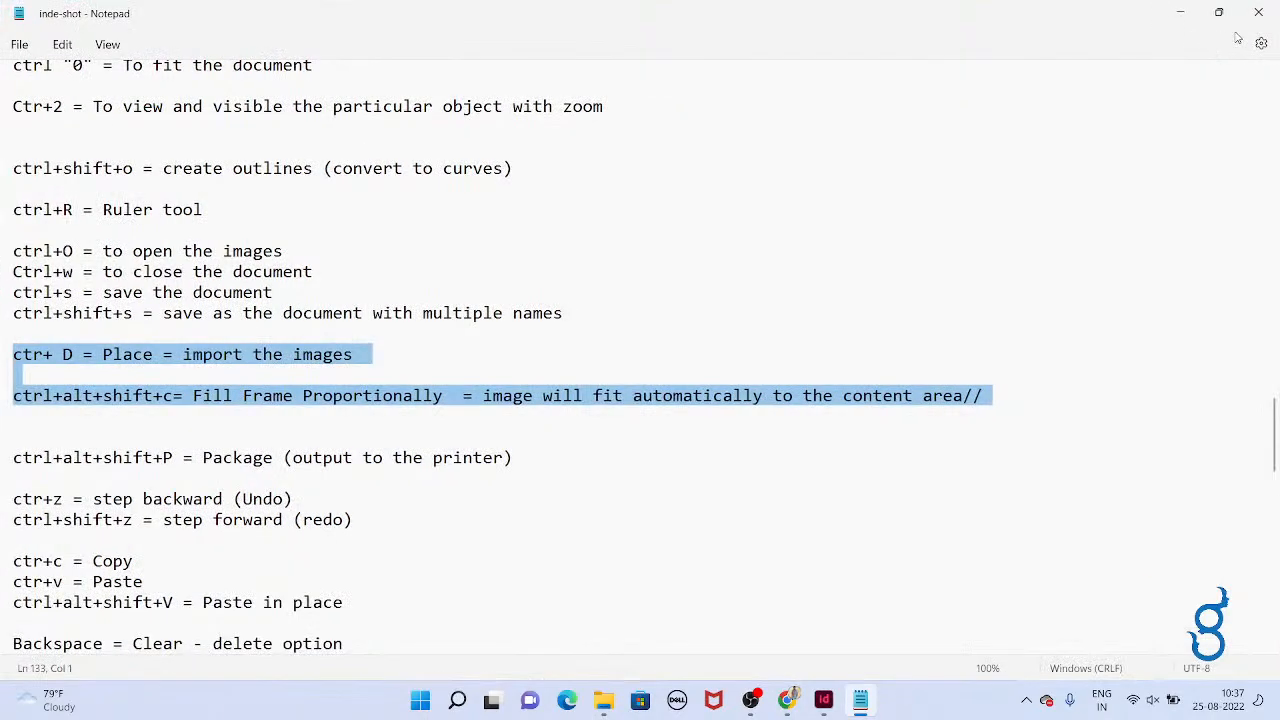
pyautogui.click(1219, 23)
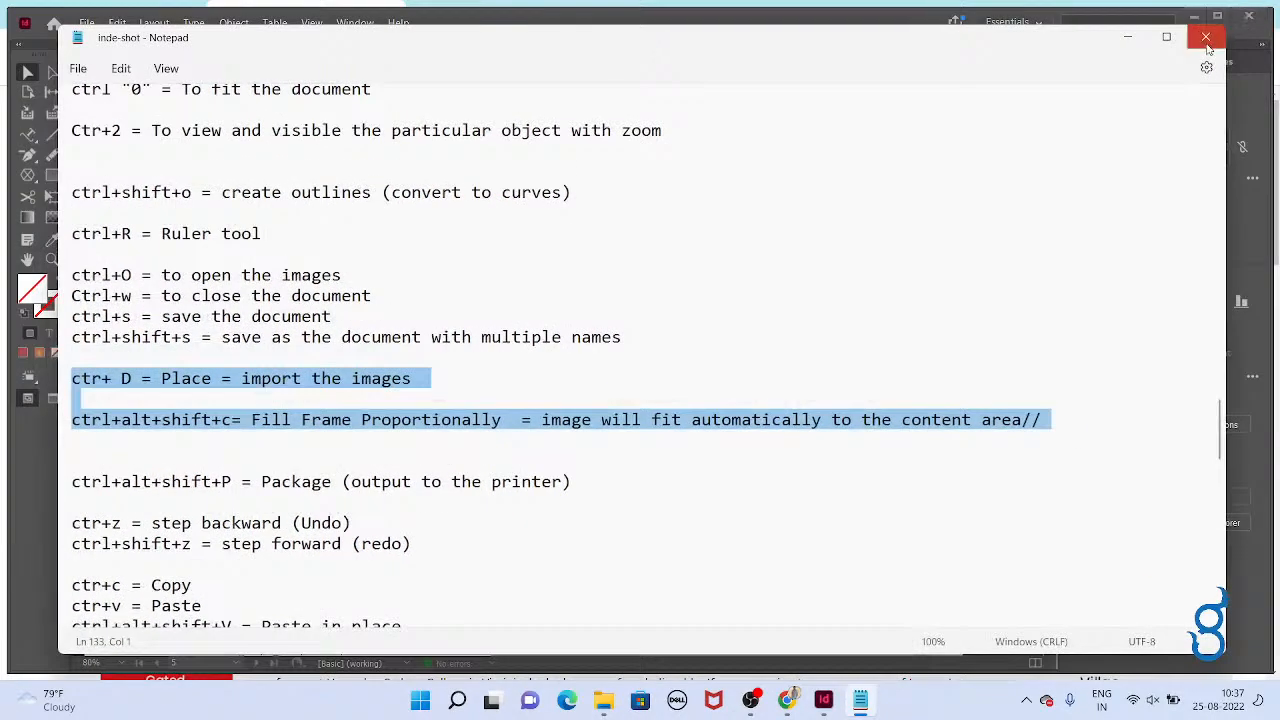
pyautogui.click(1214, 12)
# Place the image car-gdeb067d7d_1920 from the IMAGES-2022 folder into the empty hexagonal frame in InDesign.
pyautogui.click(755, 418)
pyautogui.click(746, 571)
pyautogui.click(760, 449)
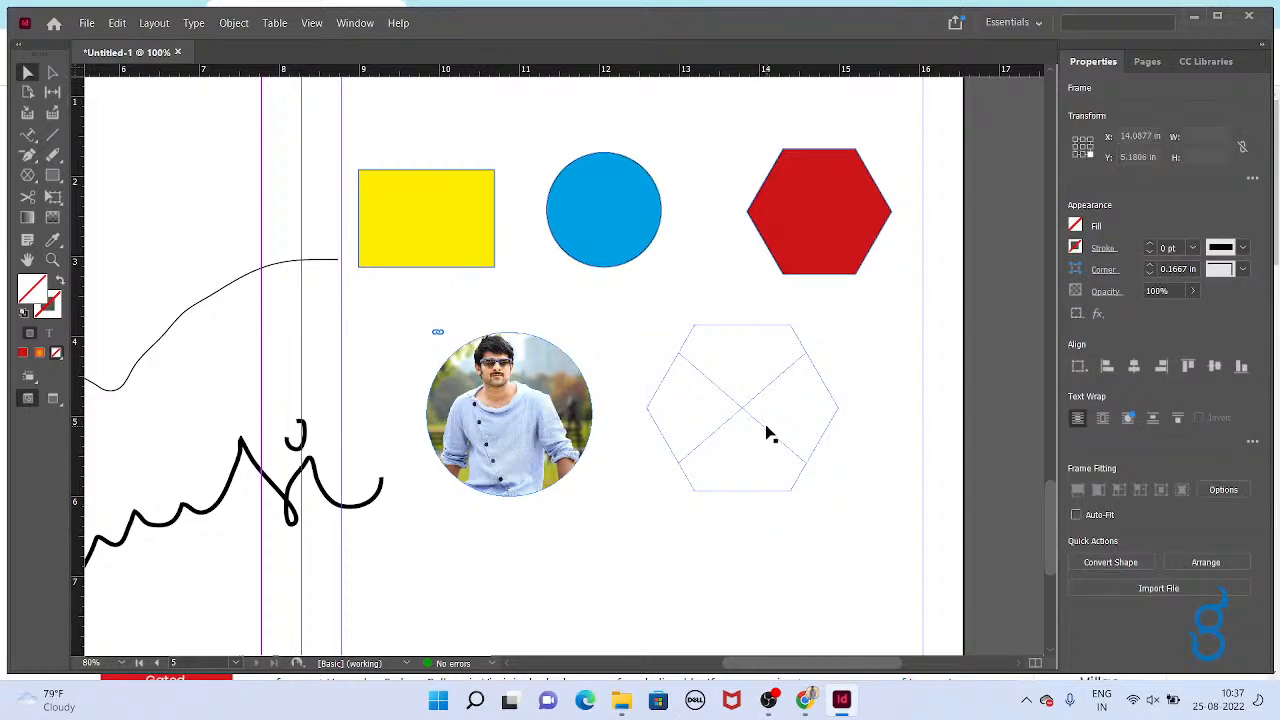
pyautogui.hotkey('ctrl', 'd')
pyautogui.scroll(-1, 768, 432)
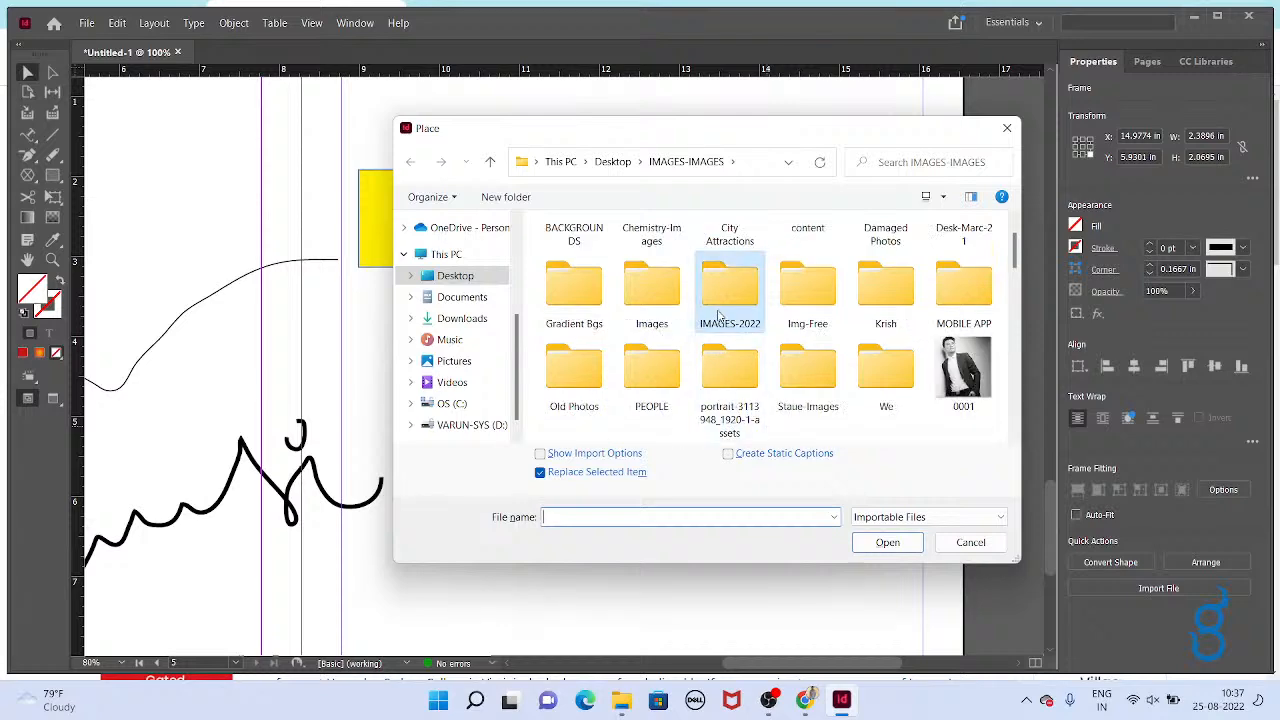
pyautogui.doubleClick(729, 310)
pyautogui.doubleClick(677, 270)
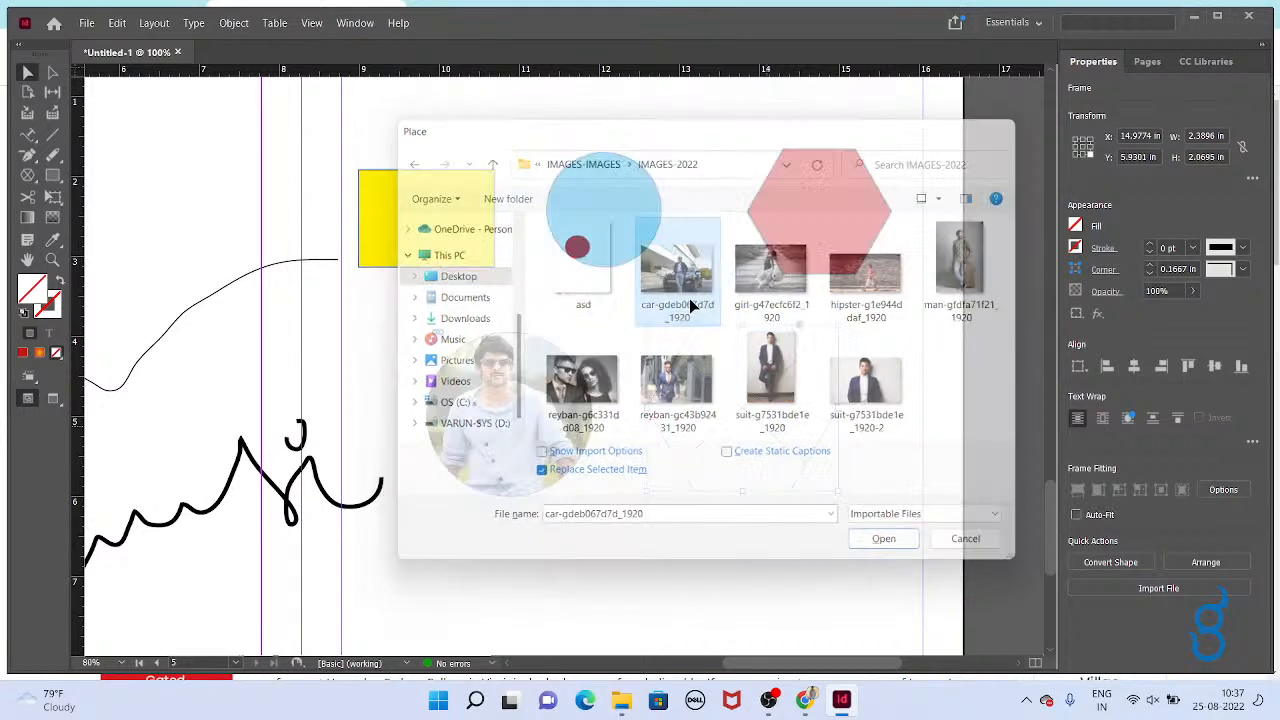
# Fit the car photo to the hexagonal frame with Fill Frame Proportionally, also trying Content-Aware Fit.
pyautogui.hotkey('ctrl', 'alt', 'shift', 'c')
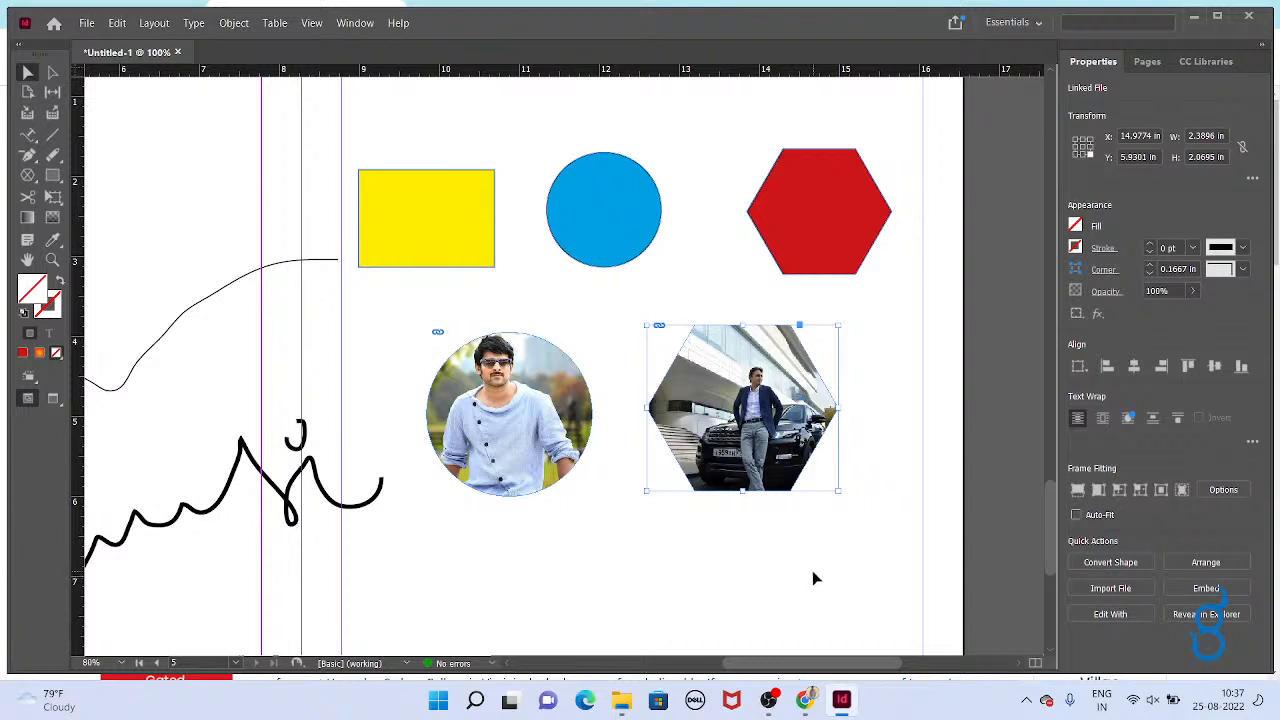
pyautogui.hotkey('ctrl', 'alt', 'x')
pyautogui.hotkey('ctrl', 'alt', 'shift', 'c')
pyautogui.click(822, 545)
# Give the hexagonal photo frame a C=0 M=100 Y=0 K=0 stroke and increase its weight by several increments.
pyautogui.click(795, 468)
pyautogui.click(1075, 248)
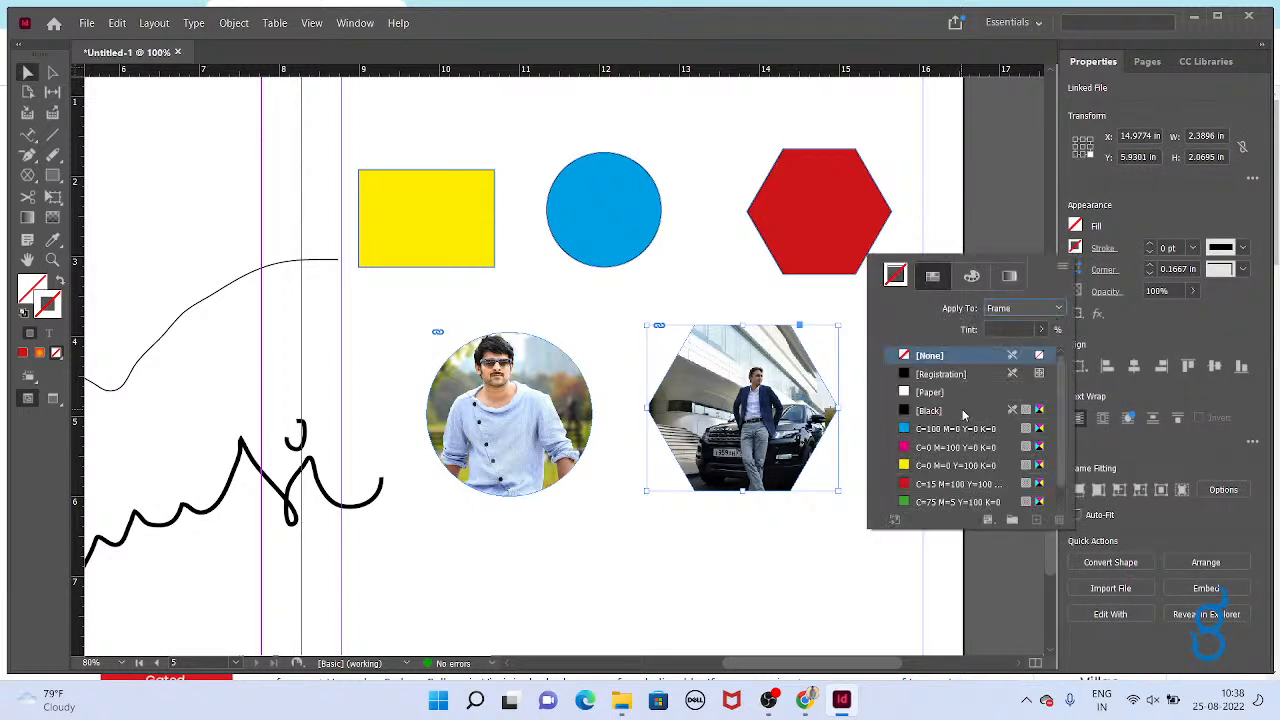
pyautogui.click(955, 447)
pyautogui.click(1149, 244)
pyautogui.click(1150, 244)
pyautogui.click(1150, 244)
pyautogui.click(1150, 244)
pyautogui.click(1150, 244)
pyautogui.click(778, 535)
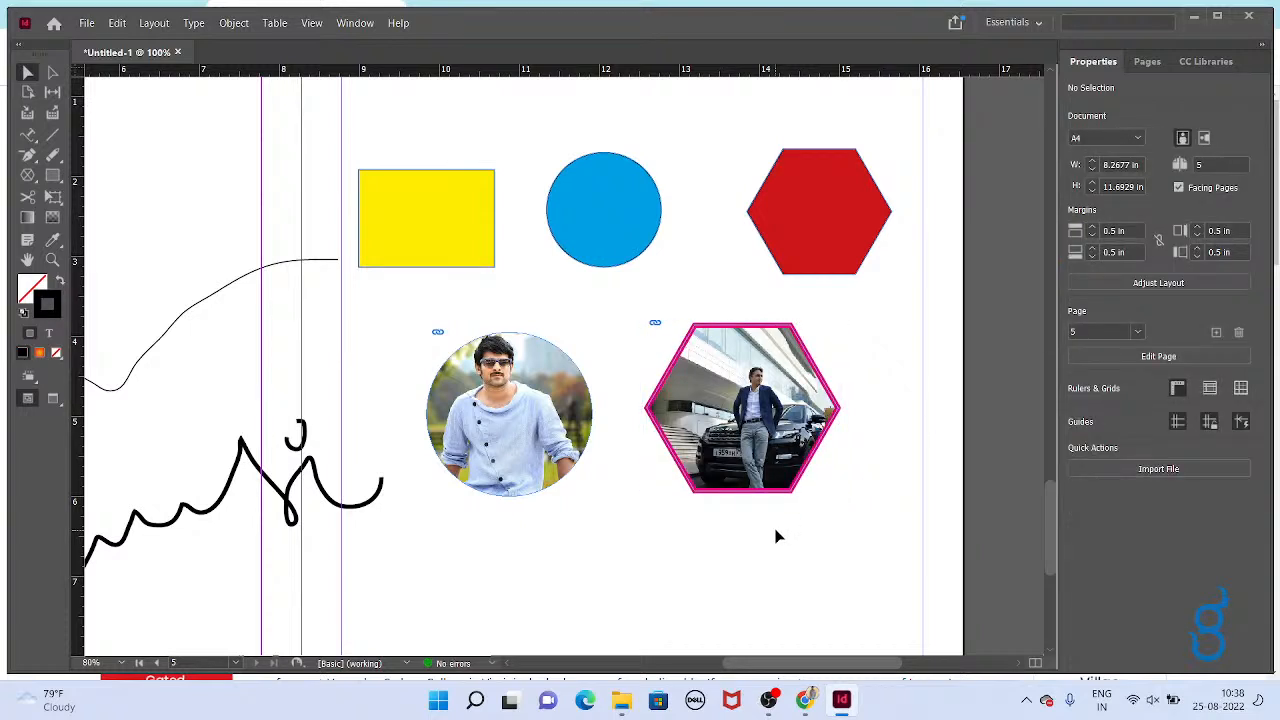
# Select the zigzag path above the wavy line on the left-hand page.
pyautogui.scroll(-2, 724, 525)
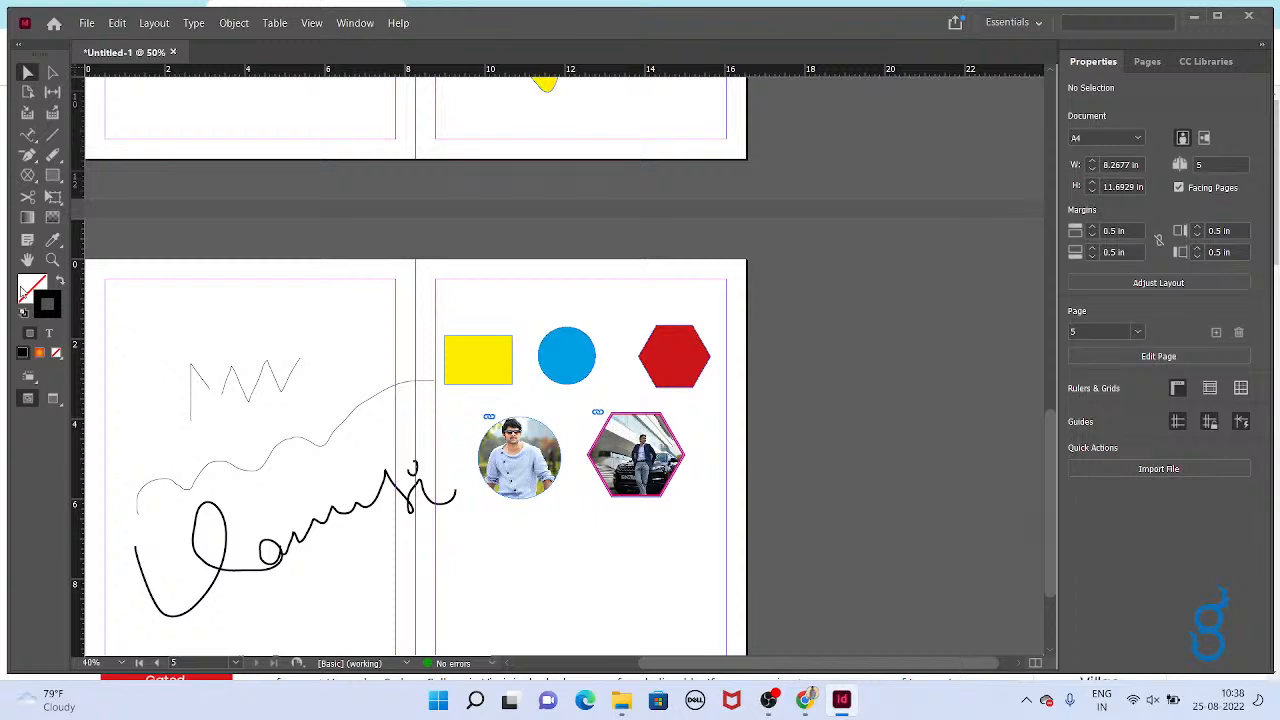
pyautogui.click(275, 382)
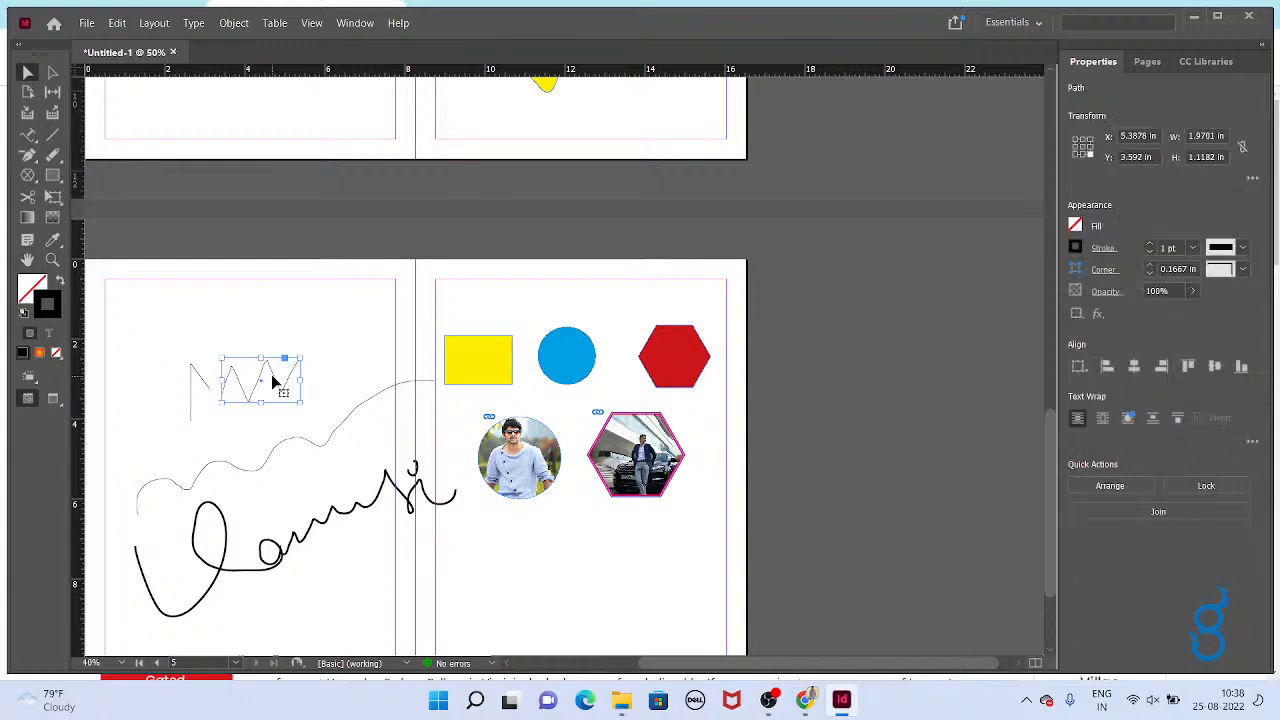